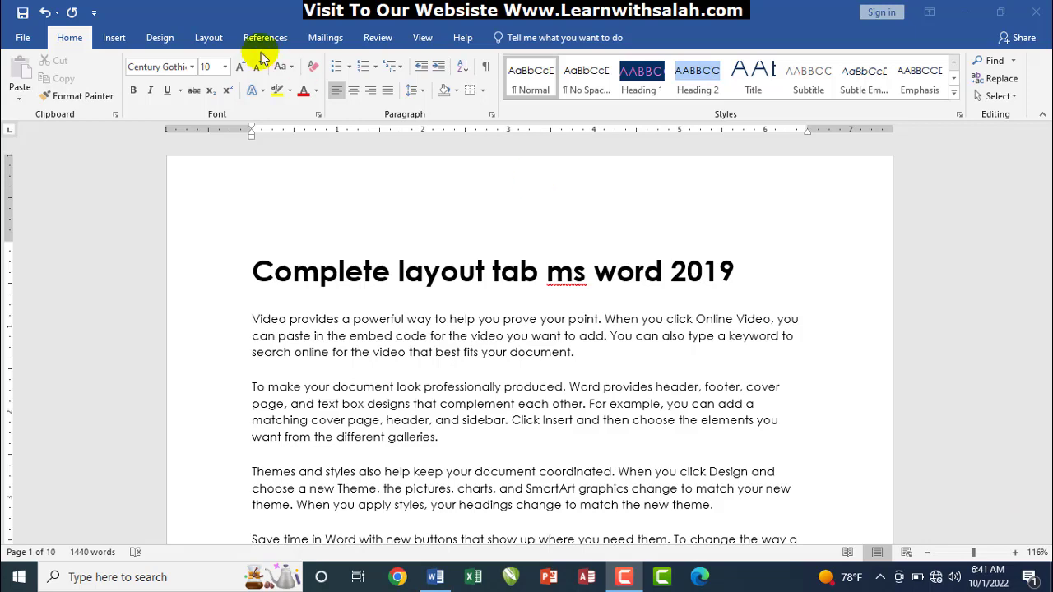
# Switch to the Layout tab and highlight its Page Setup, Paragraph and Arrange groups
pyautogui.click(376, 272)
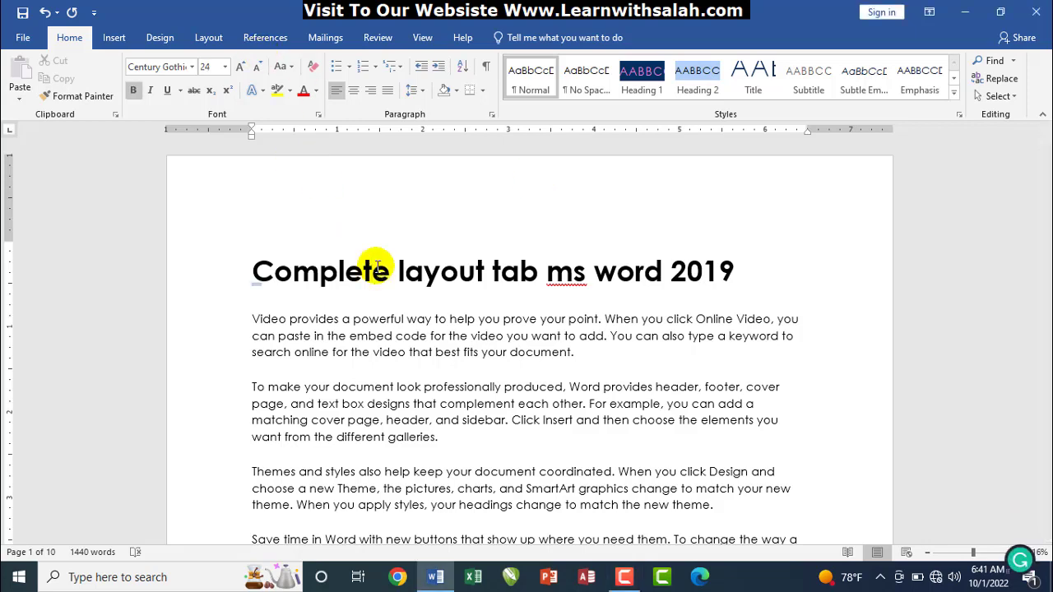
pyautogui.click(207, 39)
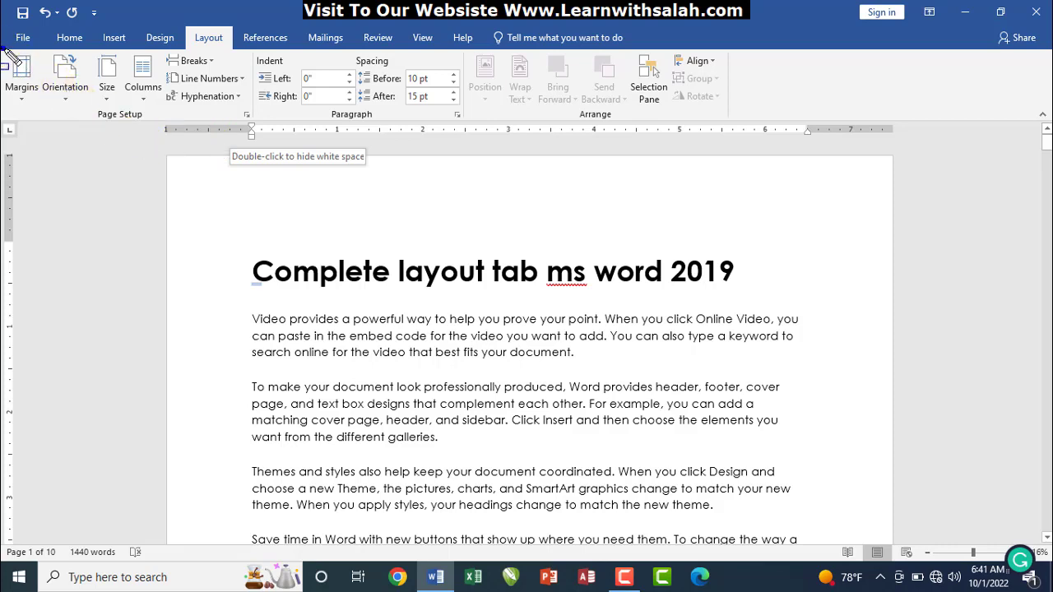
pyautogui.moveTo(12, 58)
pyautogui.mouseDown()
pyautogui.moveTo(168, 124)
pyautogui.moveTo(251, 136)
pyautogui.moveTo(275, 127)
pyautogui.mouseUp()
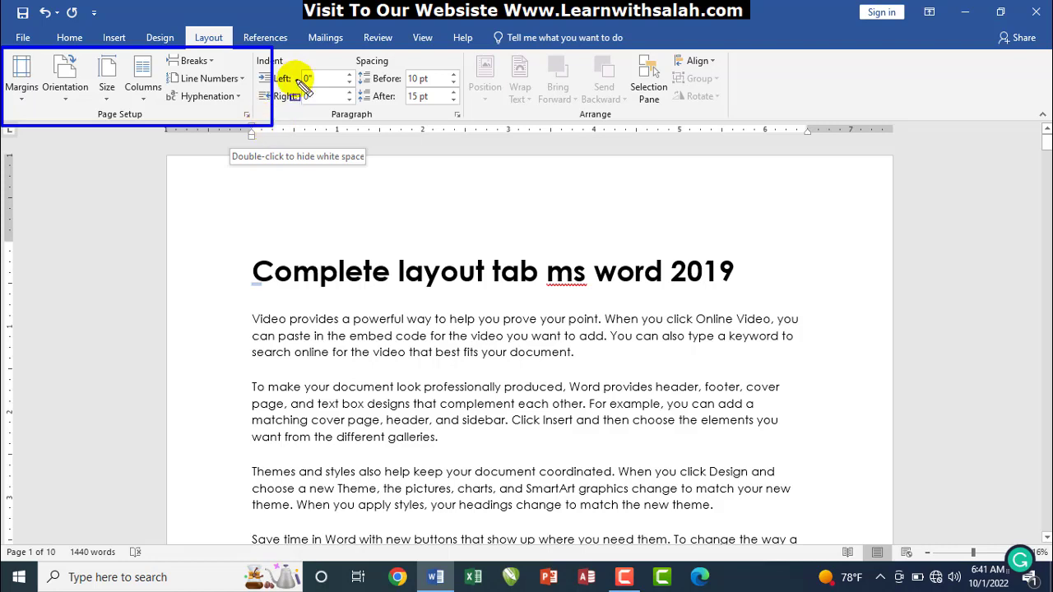
pyautogui.moveTo(255, 47); pyautogui.dragTo(465, 122)
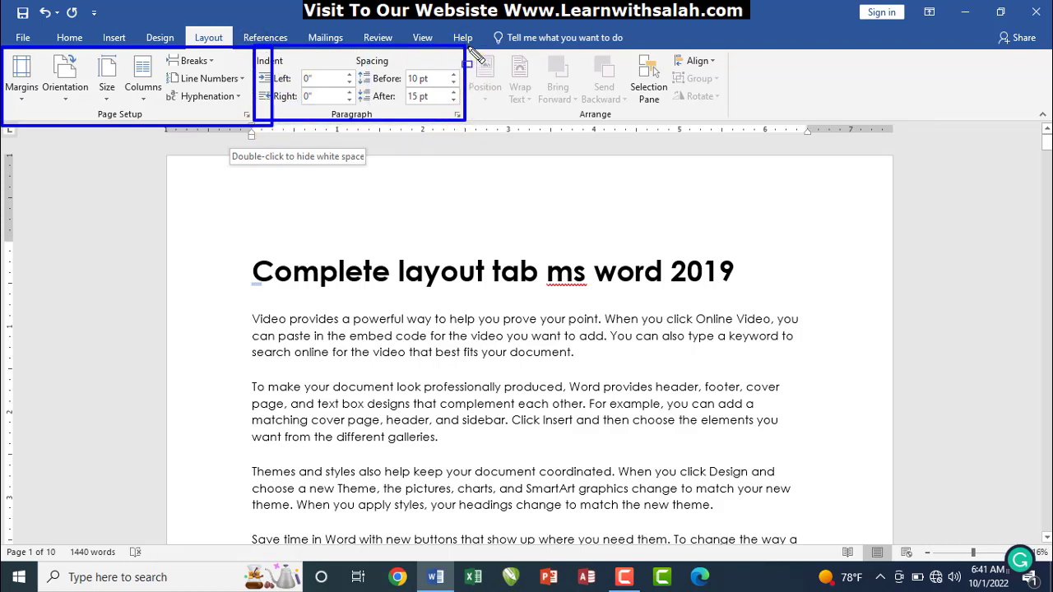
pyautogui.moveTo(465, 47)
pyautogui.mouseDown()
pyautogui.moveTo(586, 121)
pyautogui.moveTo(730, 123)
pyautogui.mouseUp()
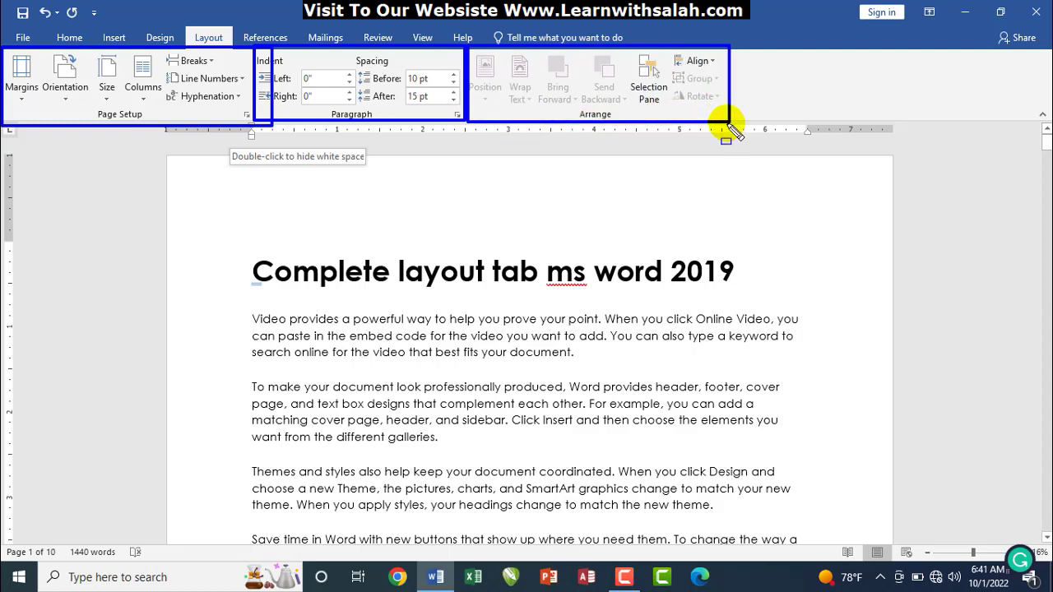
pyautogui.press('Escape')
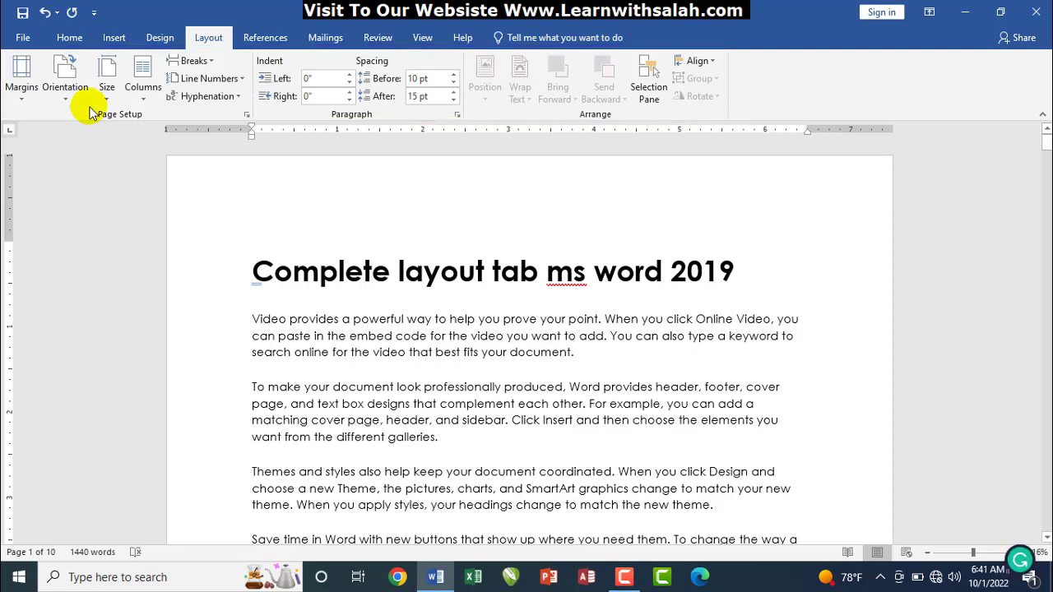
pyautogui.click(23, 91)
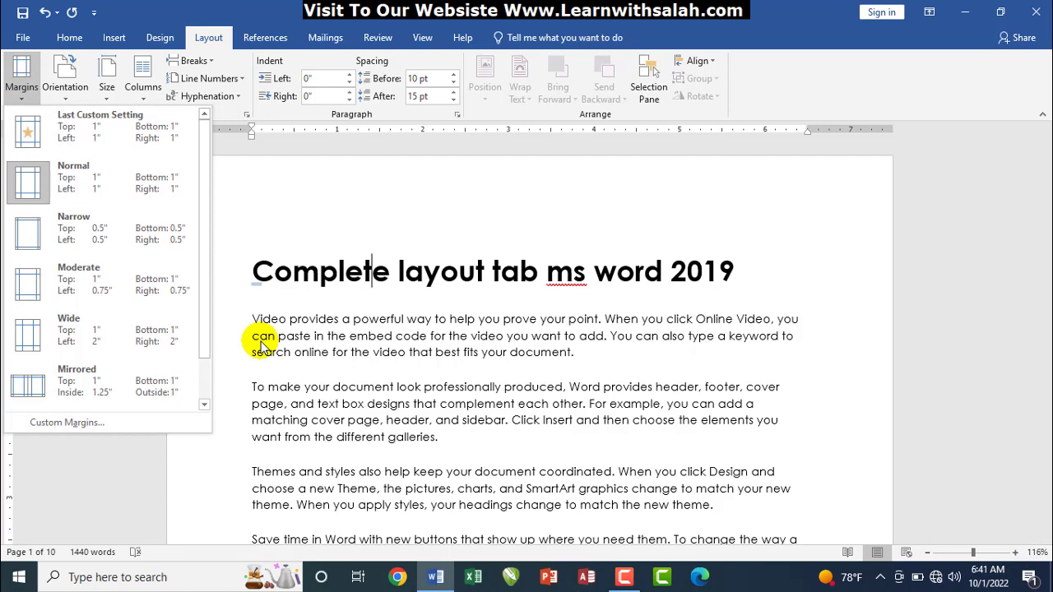
pyautogui.click(345, 276)
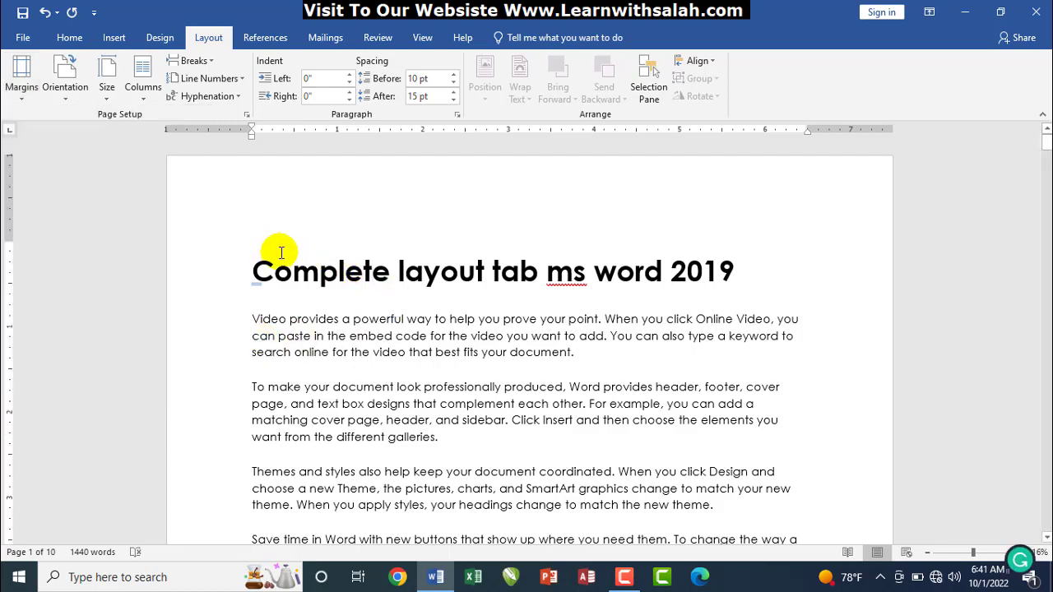
pyautogui.moveTo(175, 162)
pyautogui.mouseDown()
pyautogui.moveTo(239, 423)
pyautogui.moveTo(244, 540)
pyautogui.mouseUp()
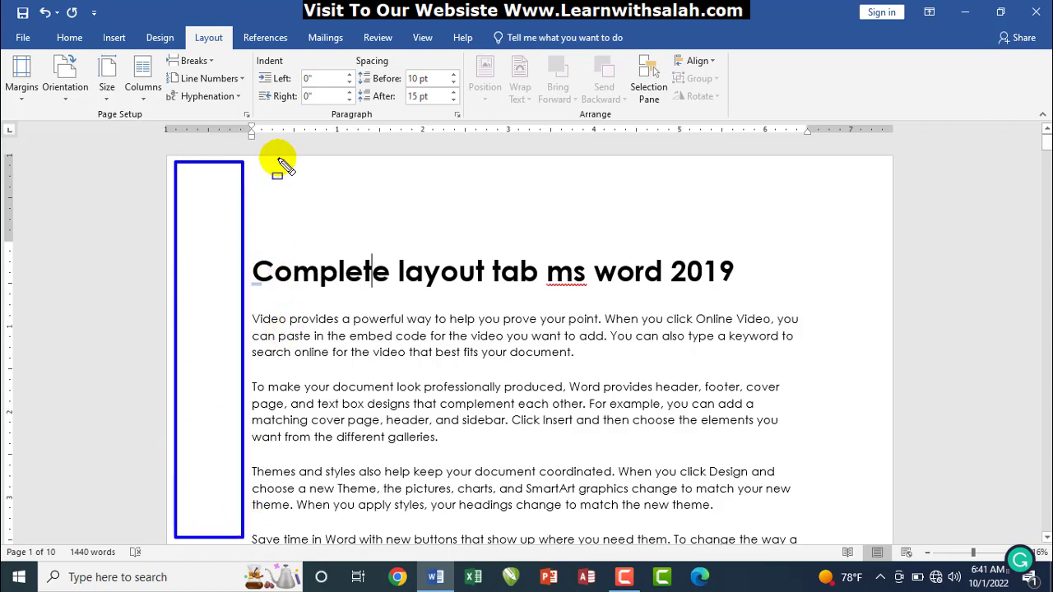
pyautogui.moveTo(258, 162)
pyautogui.mouseDown()
pyautogui.moveTo(371, 206)
pyautogui.moveTo(667, 237)
pyautogui.moveTo(810, 238)
pyautogui.moveTo(898, 520)
pyautogui.mouseUp()
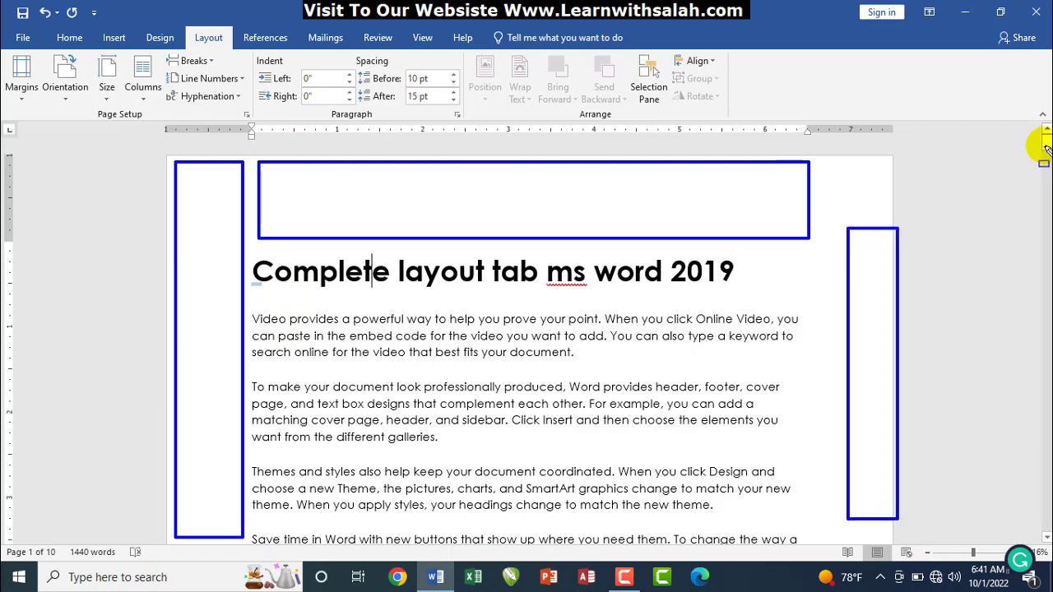
pyautogui.press('Escape')
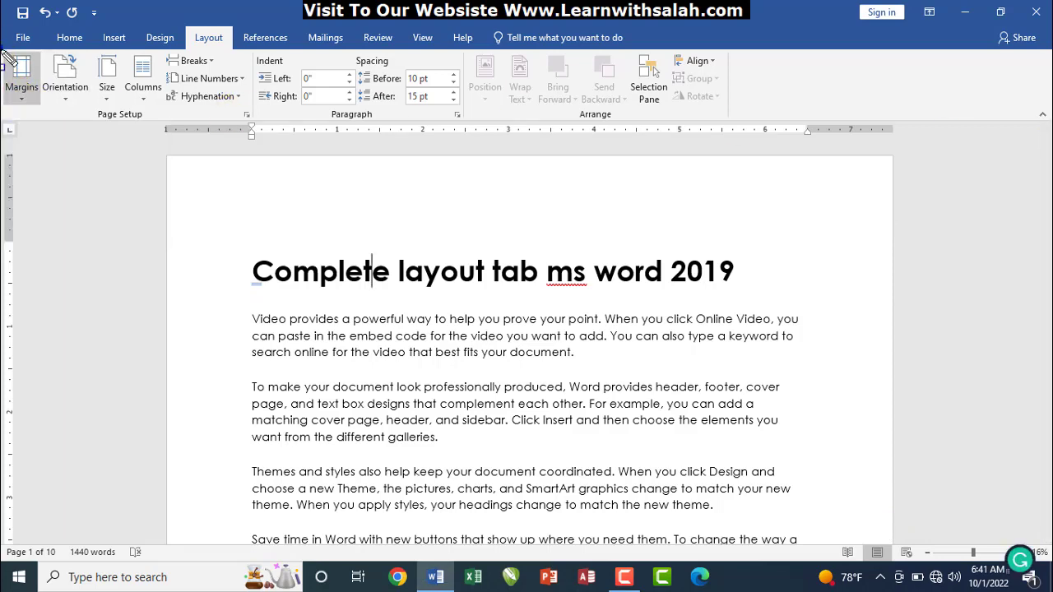
pyautogui.moveTo(3, 47); pyautogui.dragTo(43, 100)
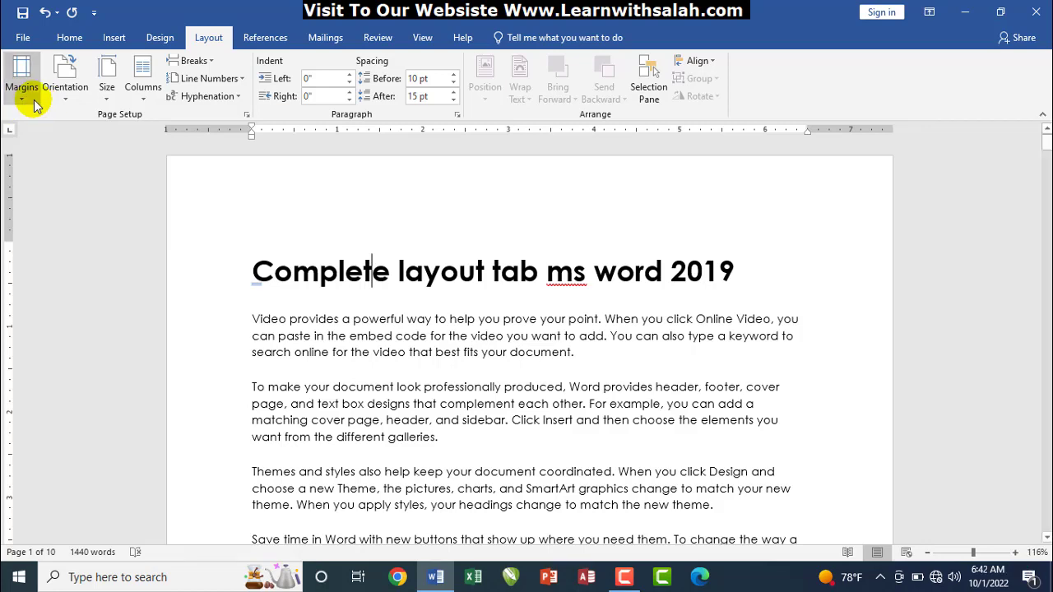
pyautogui.click(31, 101)
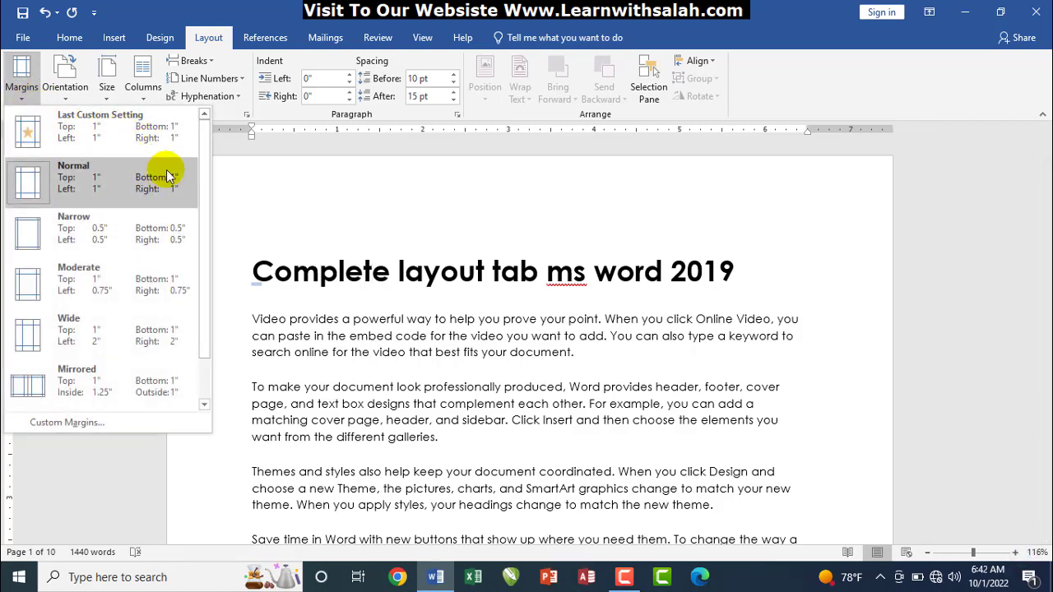
pyautogui.moveTo(201, 165)
pyautogui.mouseDown()
pyautogui.moveTo(204, 226)
pyautogui.moveTo(200, 152)
pyautogui.mouseUp()
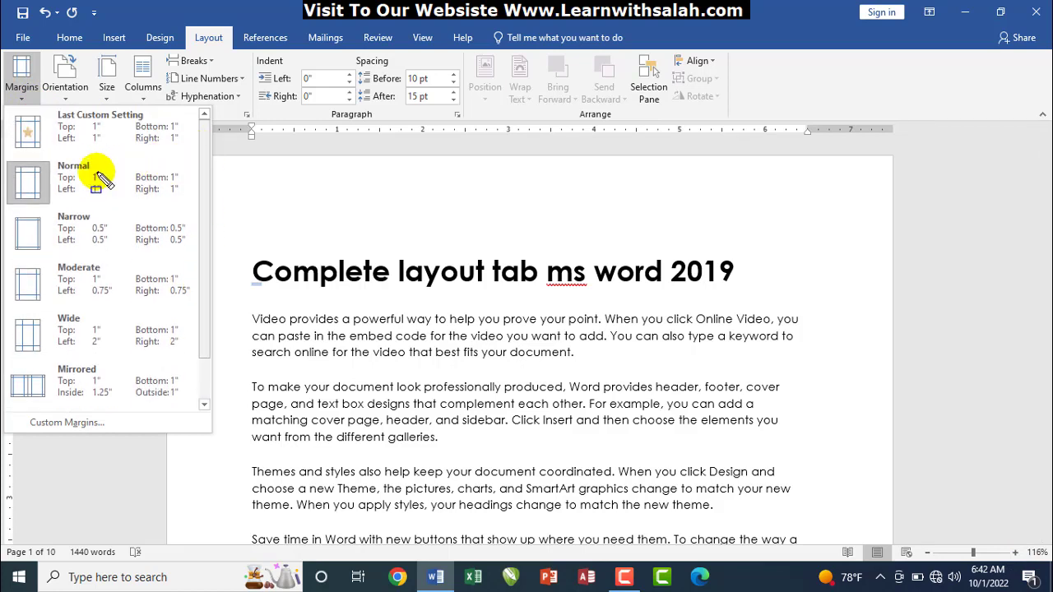
pyautogui.moveTo(60, 129); pyautogui.dragTo(167, 130)
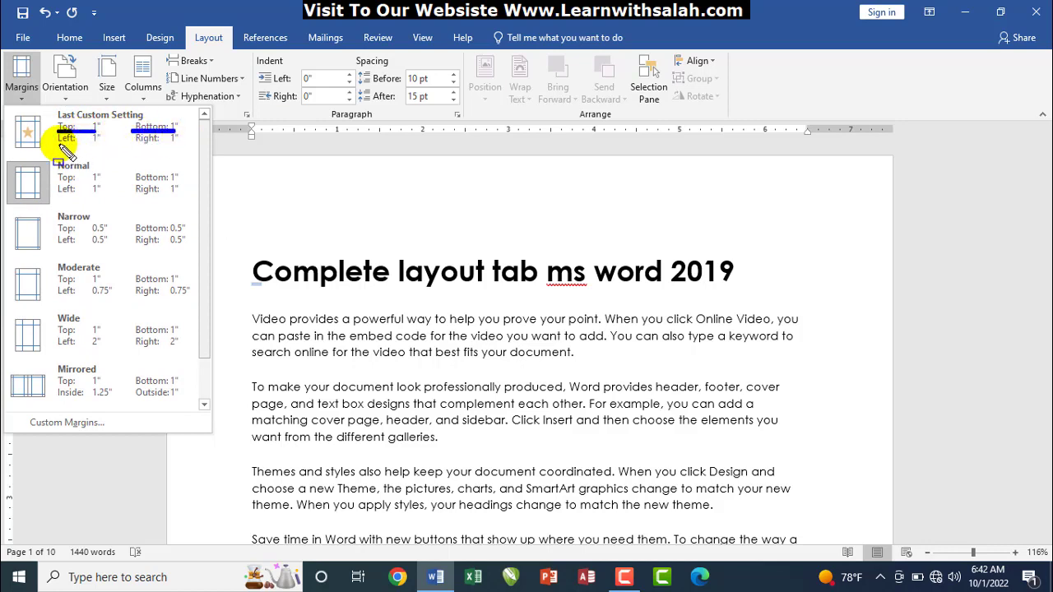
pyautogui.moveTo(59, 145); pyautogui.dragTo(176, 144)
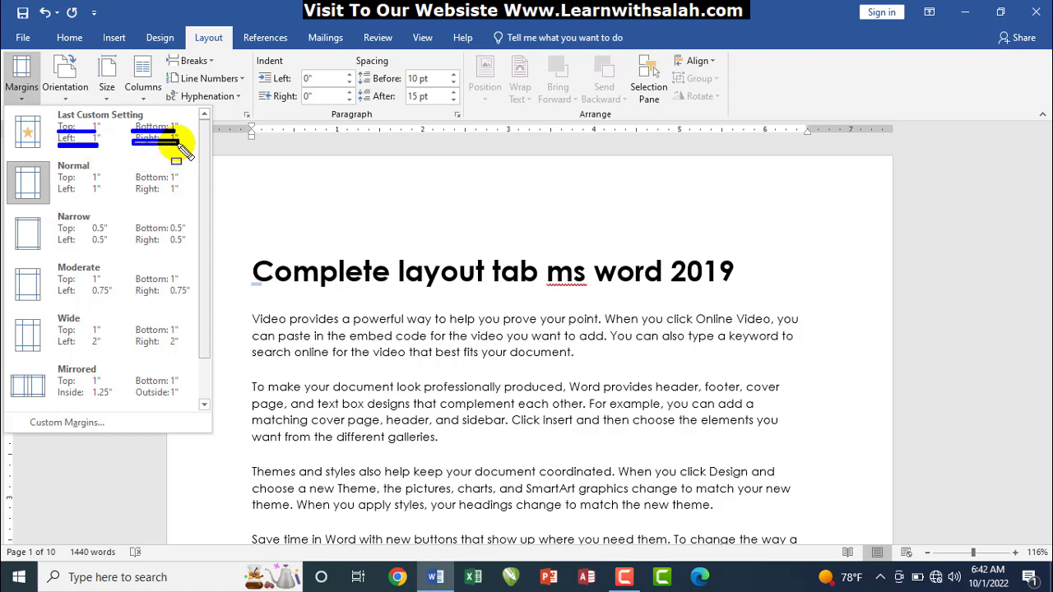
pyautogui.press('Escape')
pyautogui.click(25, 80)
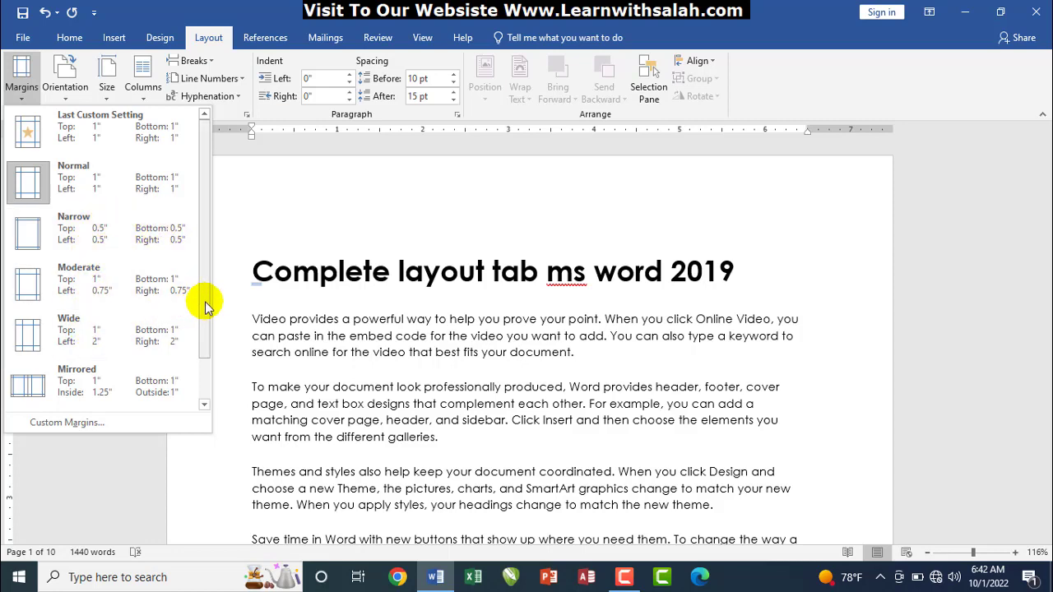
pyautogui.moveTo(205, 301)
pyautogui.mouseDown()
pyautogui.moveTo(205, 352)
pyautogui.moveTo(203, 293)
pyautogui.mouseUp()
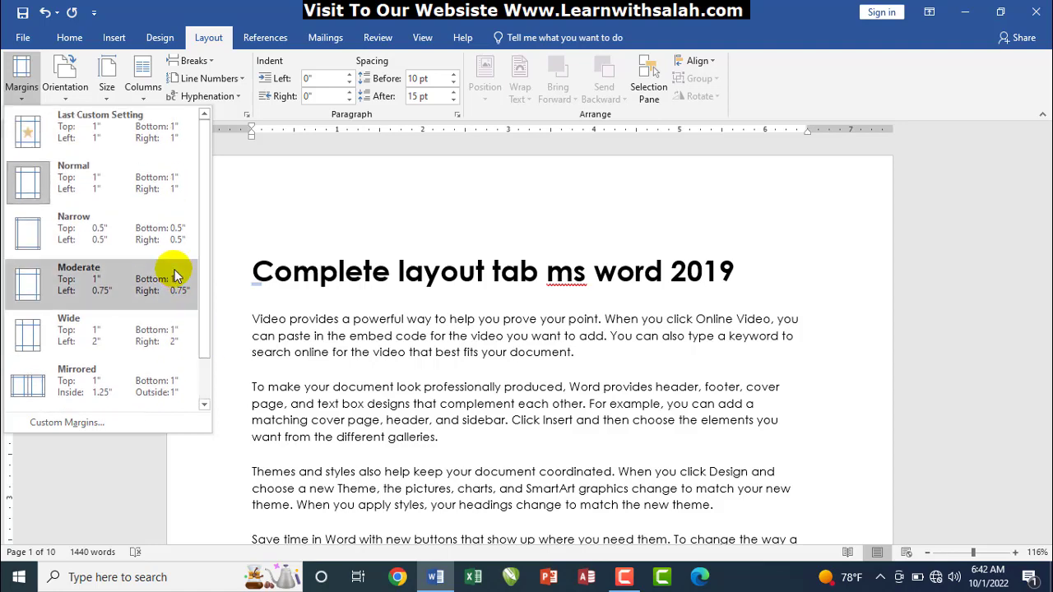
pyautogui.click(118, 235)
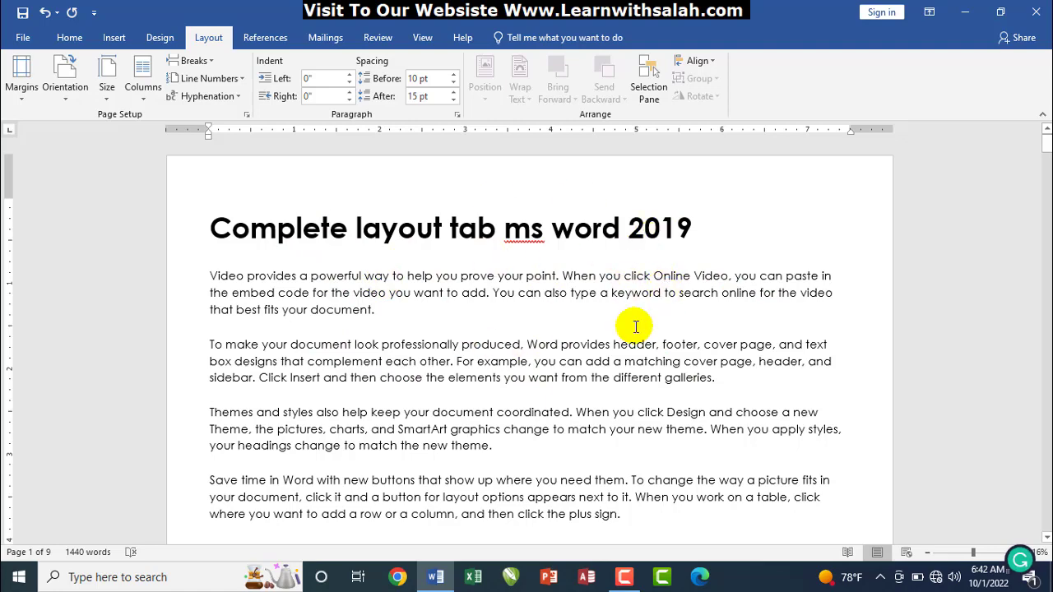
pyautogui.hotkey('ctrl', 'z')
pyautogui.hotkey('ctrl', 'y')
pyautogui.hotkey('ctrl', 'z')
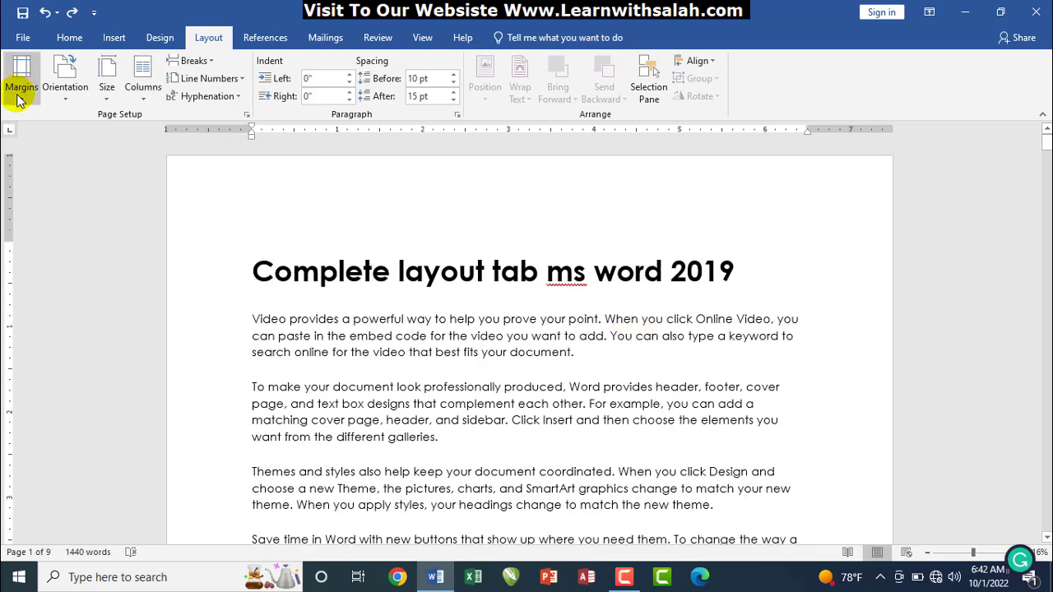
# Apply the Mirrored margin preset to the document
pyautogui.click(20, 91)
pyautogui.moveTo(205, 207); pyautogui.dragTo(205, 300)
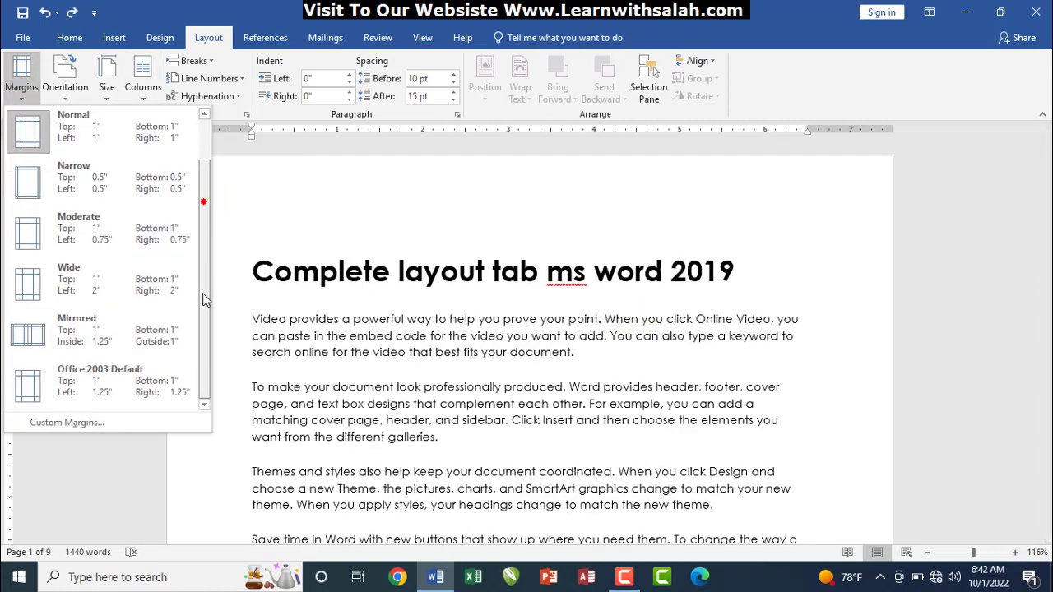
pyautogui.click(88, 336)
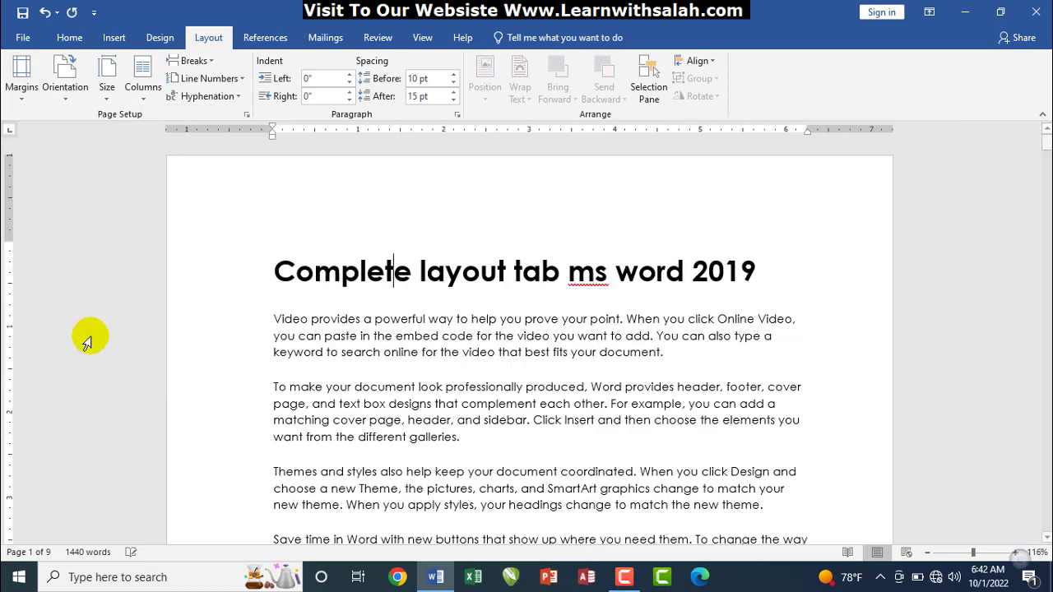
# Try the Wide margin preset, undo it, and reopen the margin presets
pyautogui.click(20, 108)
pyautogui.moveTo(207, 200); pyautogui.dragTo(207, 274)
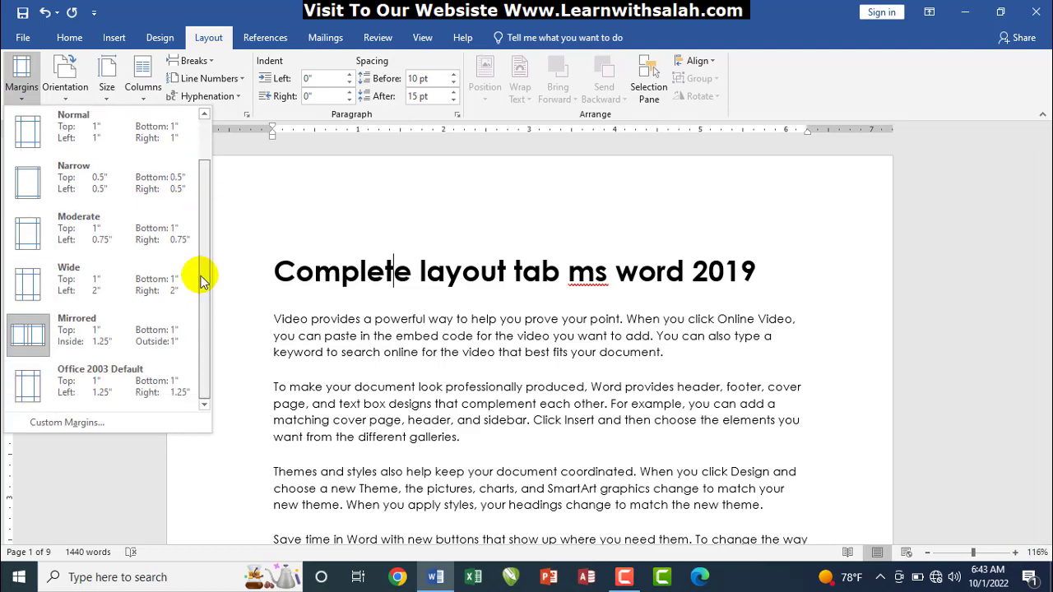
pyautogui.click(89, 275)
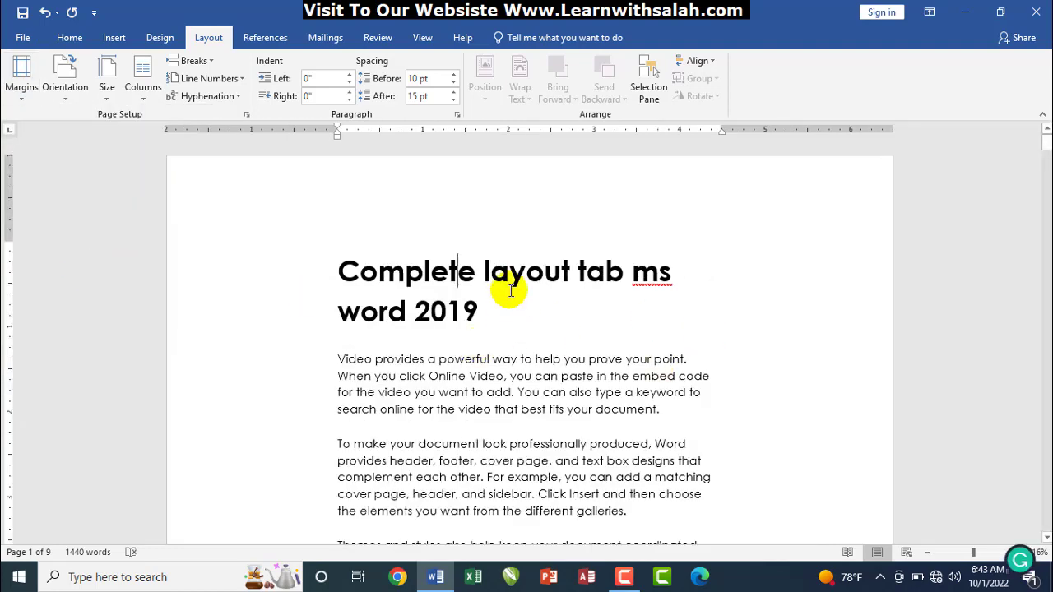
pyautogui.hotkey('ctrl', 'z')
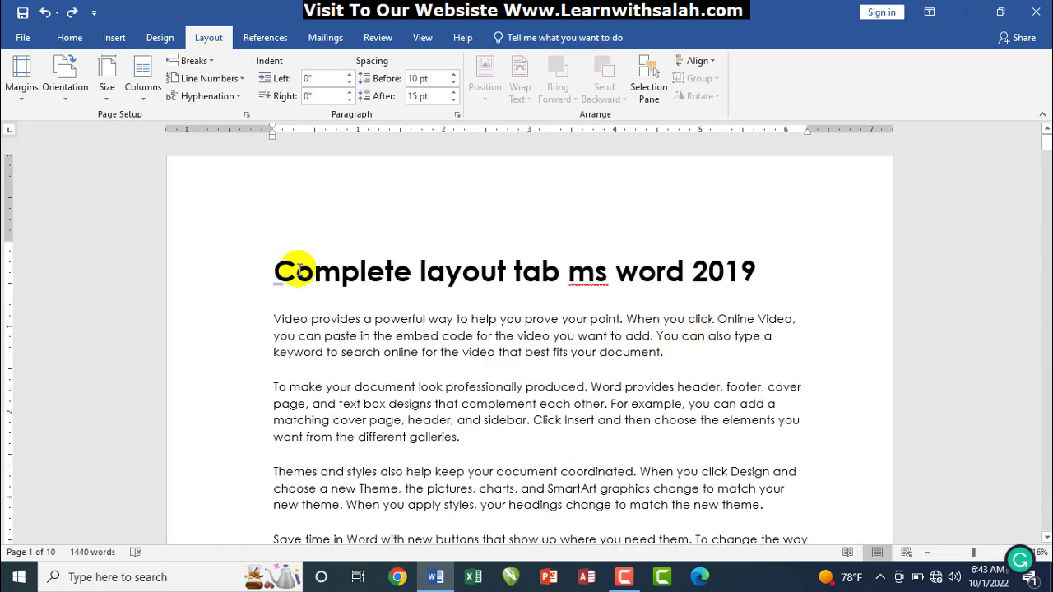
pyautogui.click(23, 97)
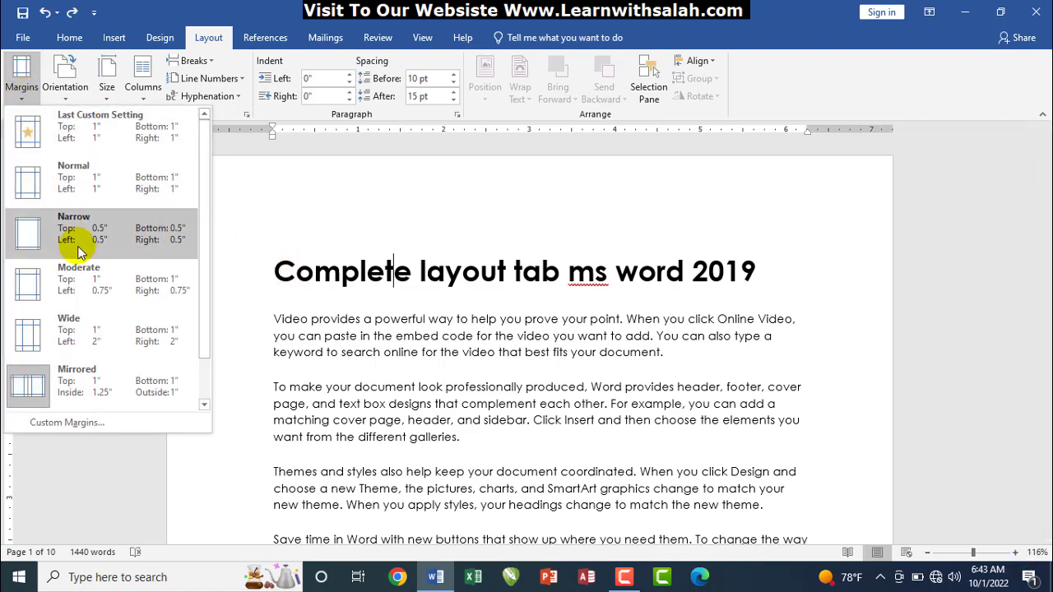
# Set custom mirrored margins of 0.7 inch on every side, applied to the whole document
pyautogui.click(66, 424)
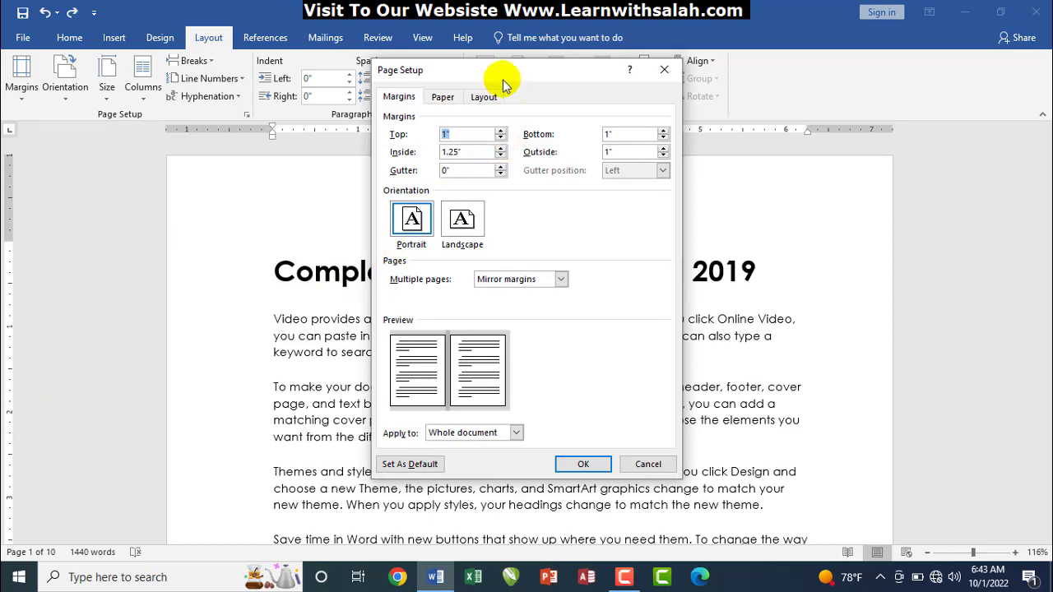
pyautogui.moveTo(503, 80); pyautogui.dragTo(501, 125)
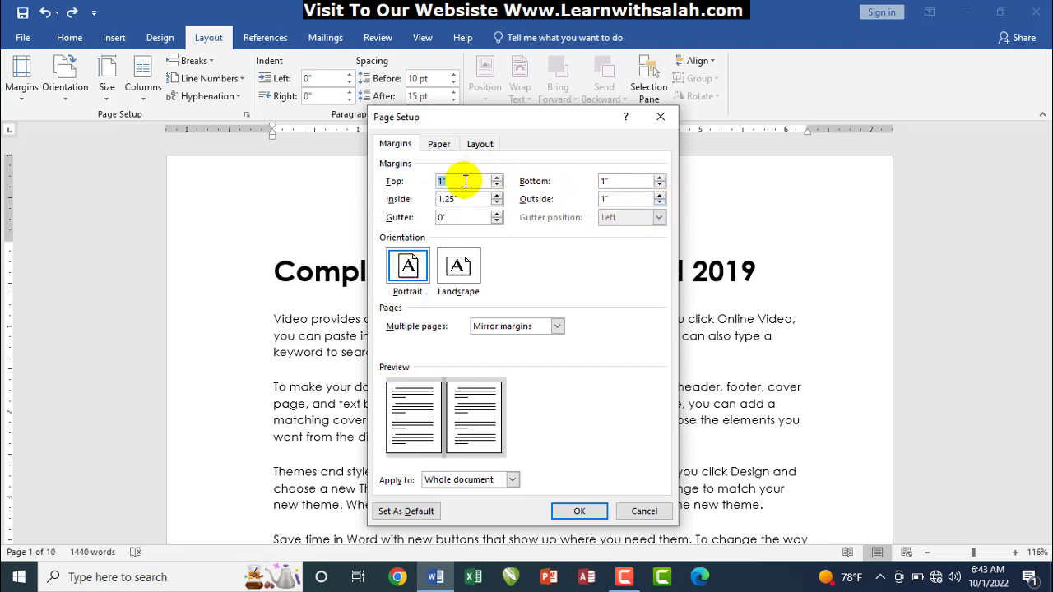
pyautogui.write('0.7')
pyautogui.press('Tab')
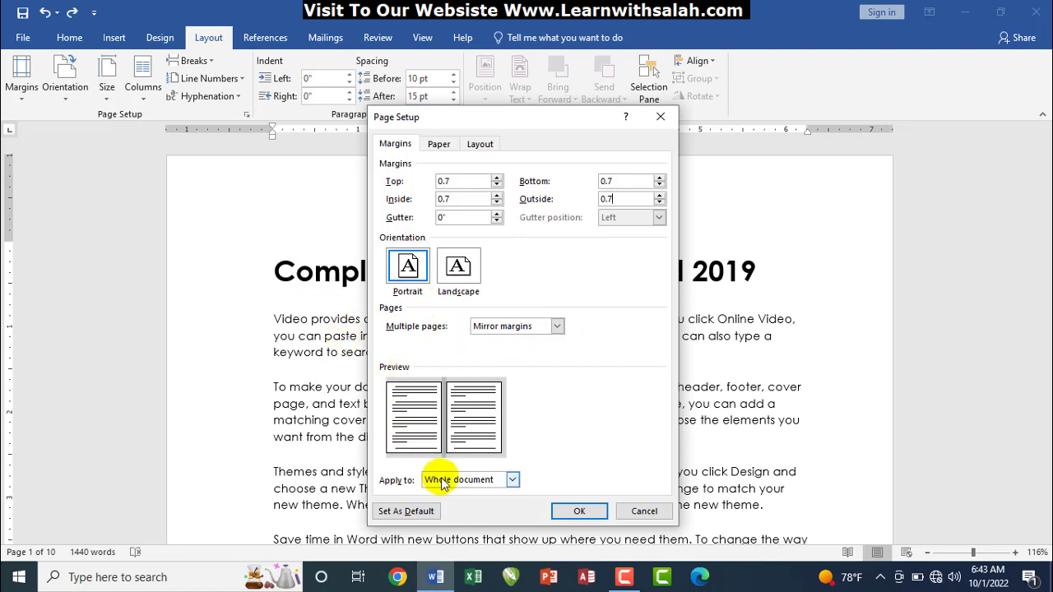
pyautogui.moveTo(374, 464); pyautogui.dragTo(533, 490)
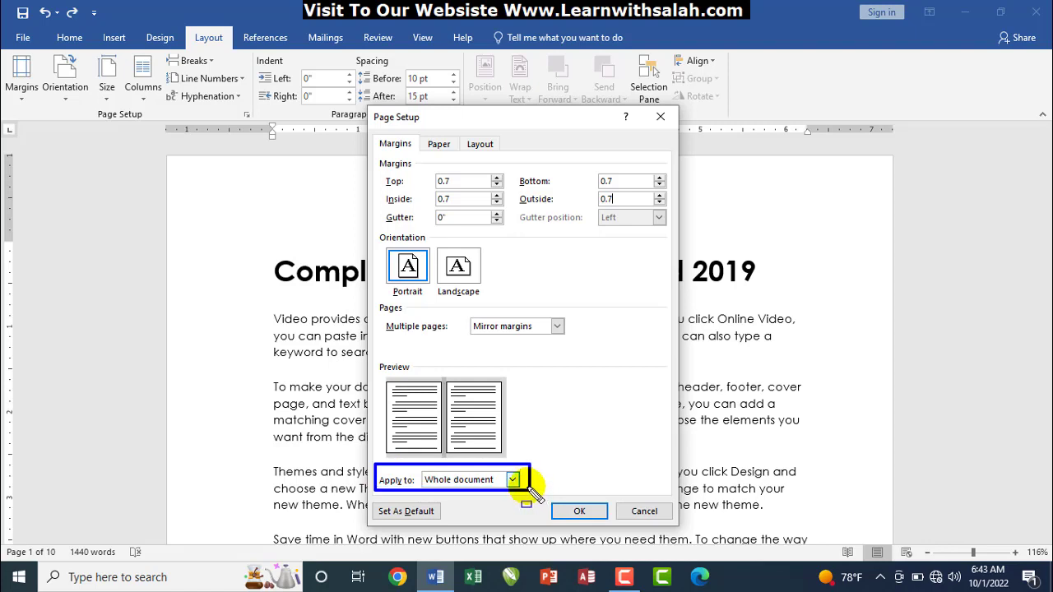
pyautogui.click(512, 479)
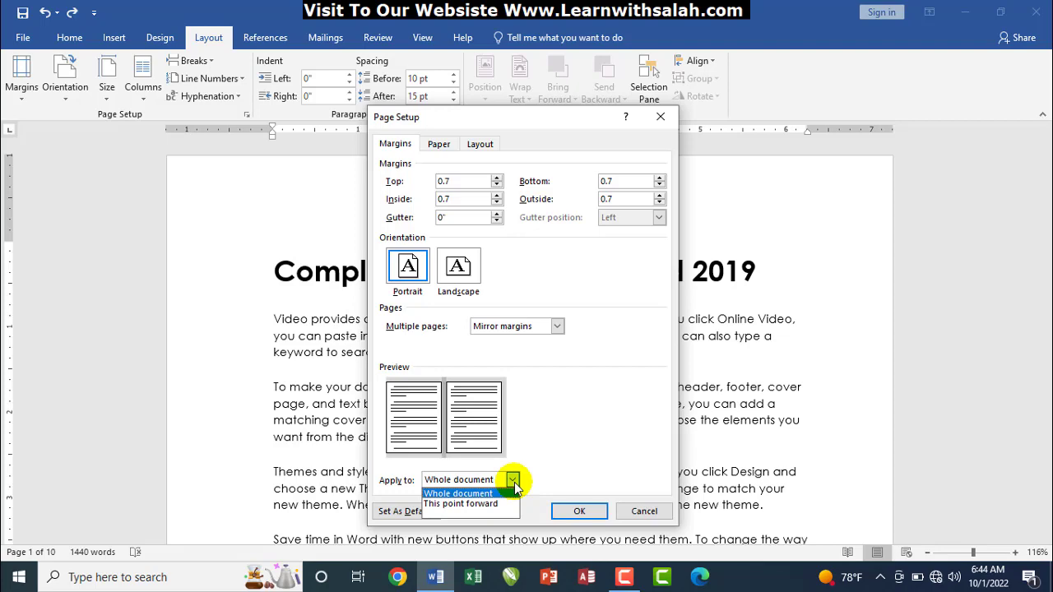
pyautogui.click(513, 482)
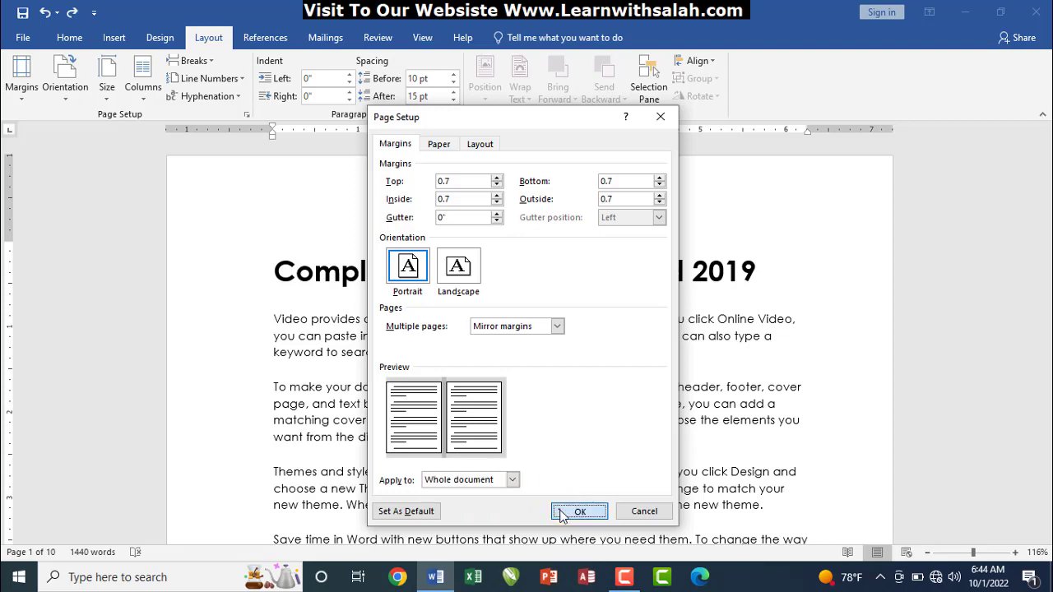
pyautogui.click(567, 511)
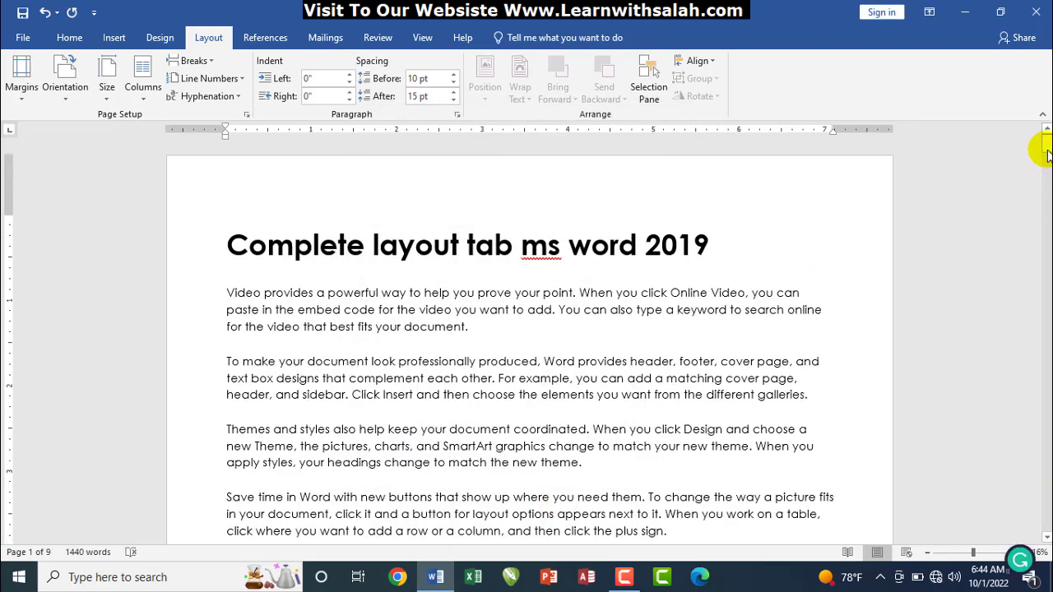
# Undo the 0.7-inch mirrored margins with Ctrl+Z and show the Margins presets
pyautogui.moveTo(1046, 145)
pyautogui.mouseDown()
pyautogui.moveTo(1046, 200)
pyautogui.moveTo(1040, 141)
pyautogui.mouseUp()
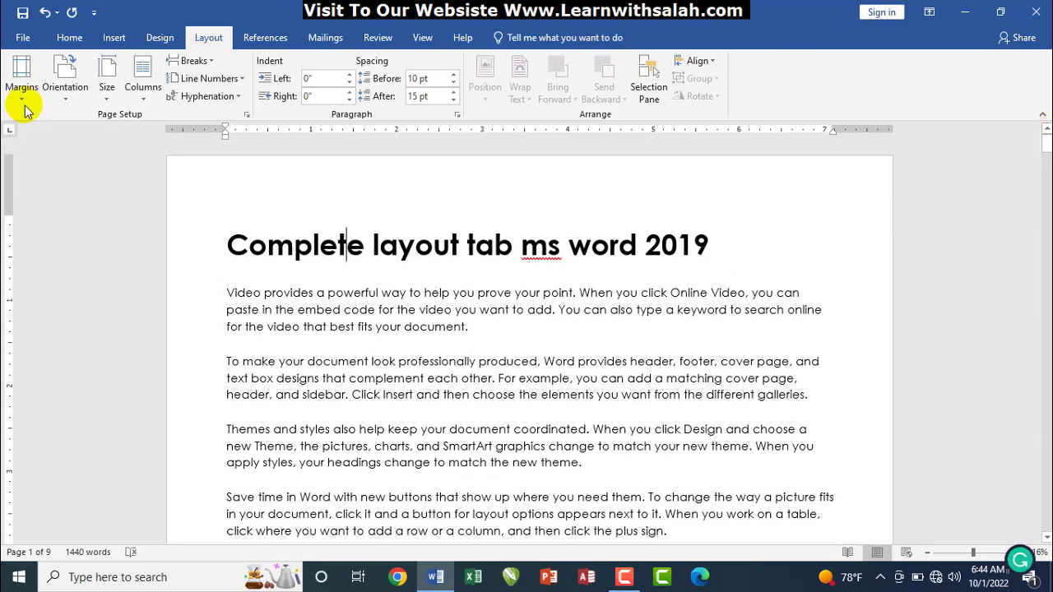
pyautogui.hotkey('ctrl', 'z')
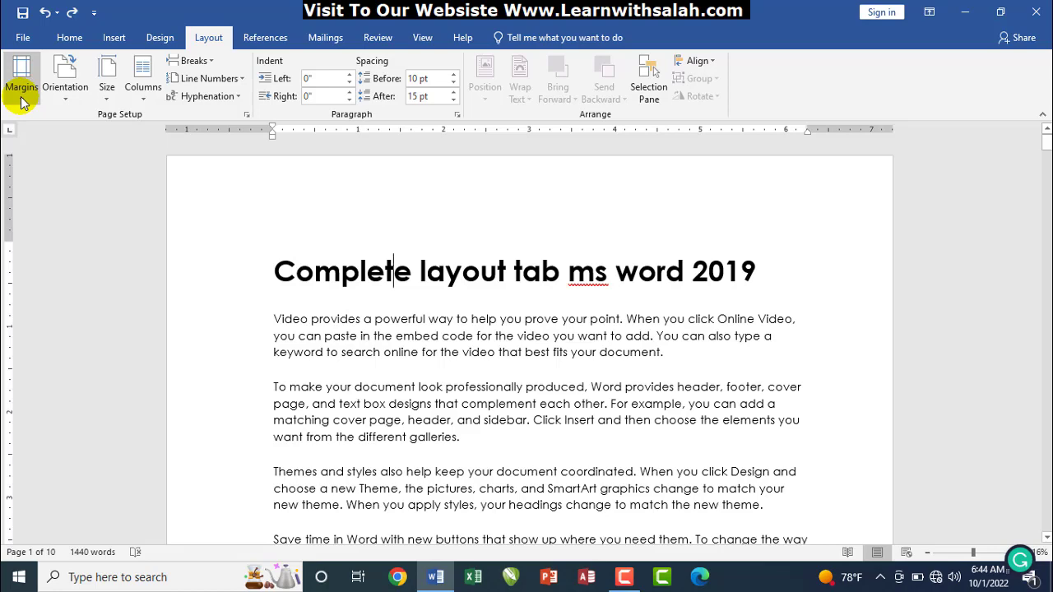
pyautogui.click(22, 98)
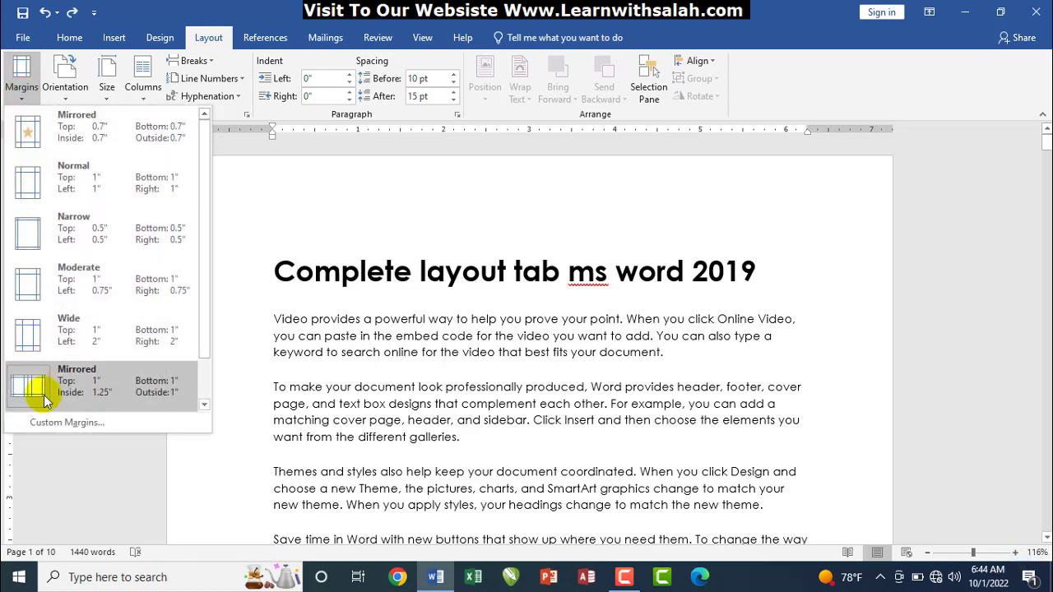
# Add a 1-inch gutter to the mirrored 1, 1.25, 1 and 1 inch margins
pyautogui.click(55, 424)
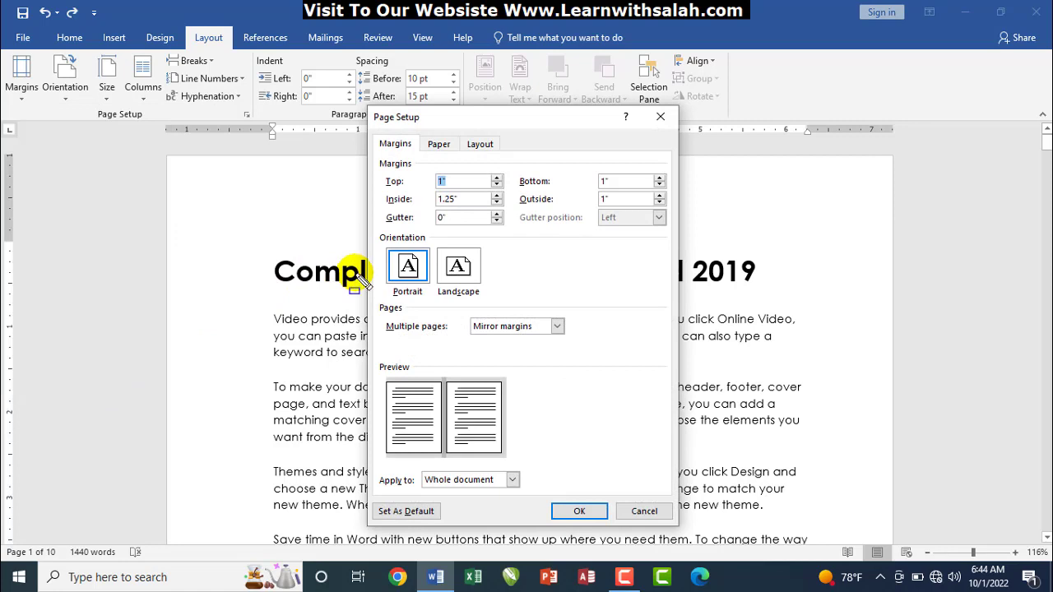
pyautogui.moveTo(381, 210)
pyautogui.mouseDown()
pyautogui.moveTo(482, 228)
pyautogui.moveTo(668, 226)
pyautogui.mouseUp()
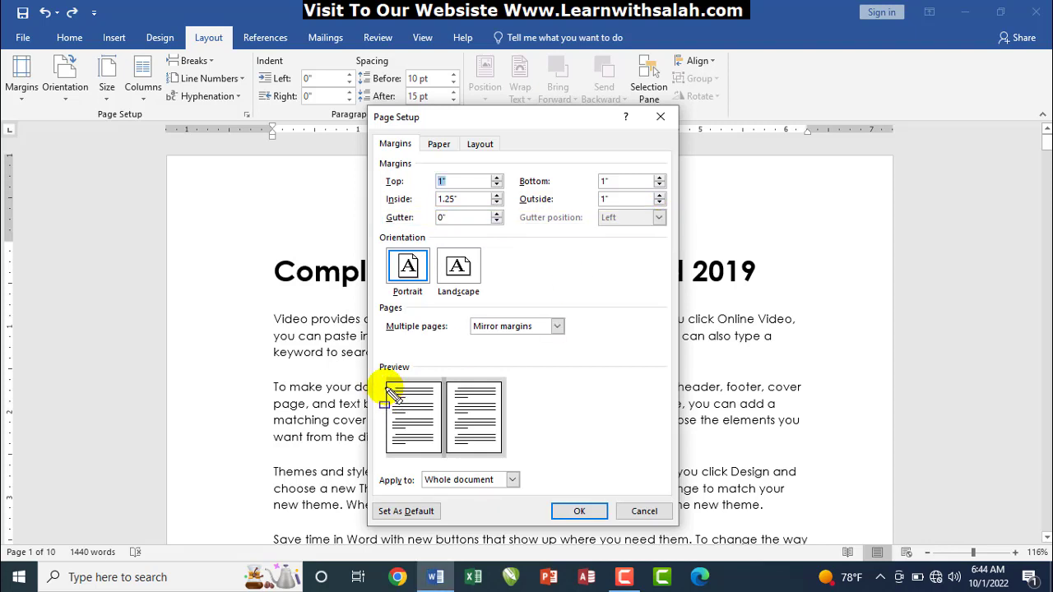
pyautogui.moveTo(385, 384); pyautogui.dragTo(389, 451)
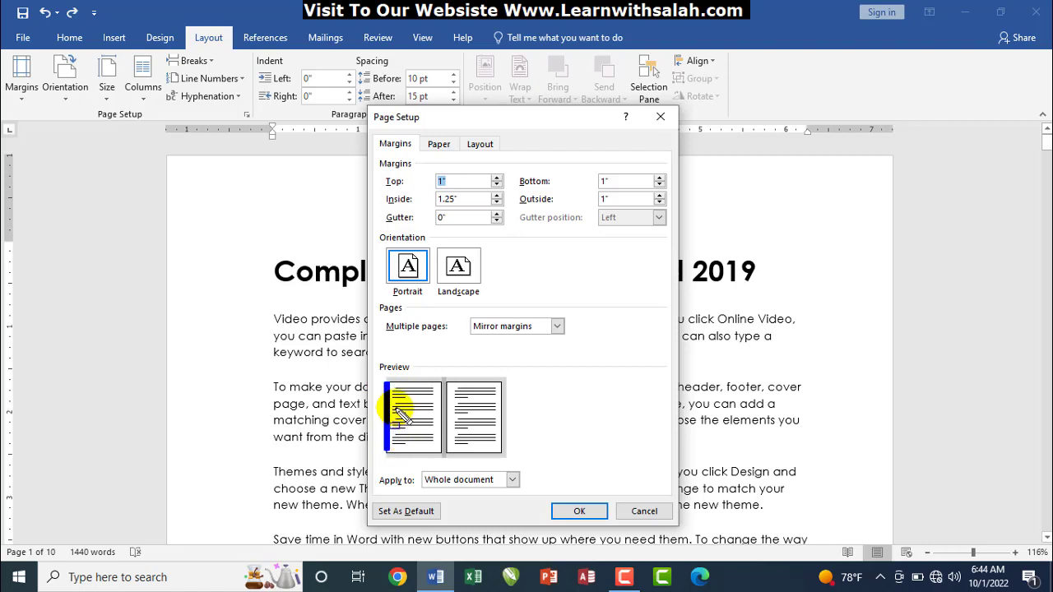
pyautogui.moveTo(395, 388); pyautogui.dragTo(442, 394)
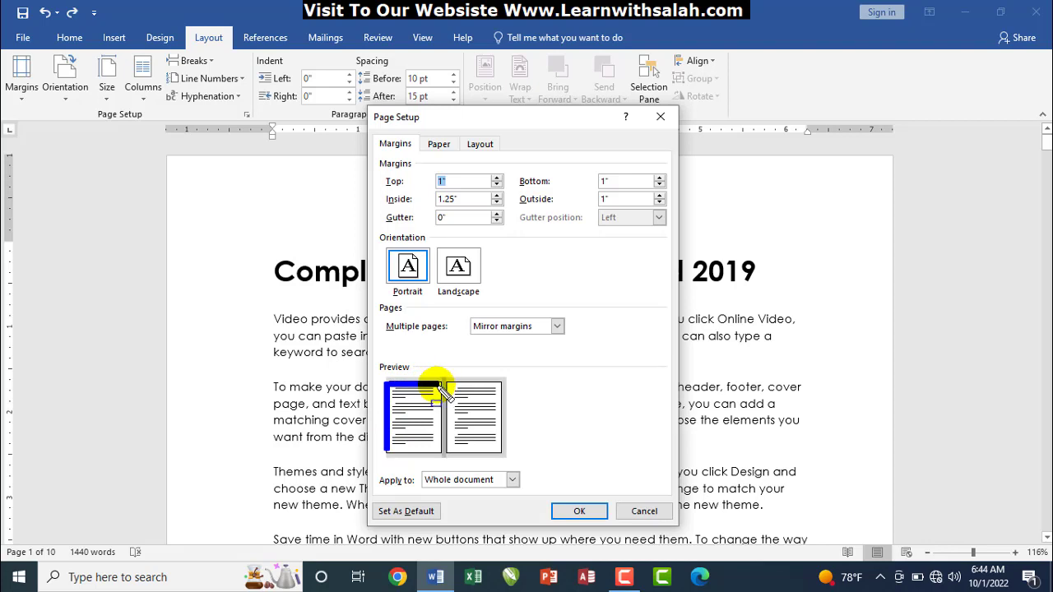
pyautogui.press('Escape')
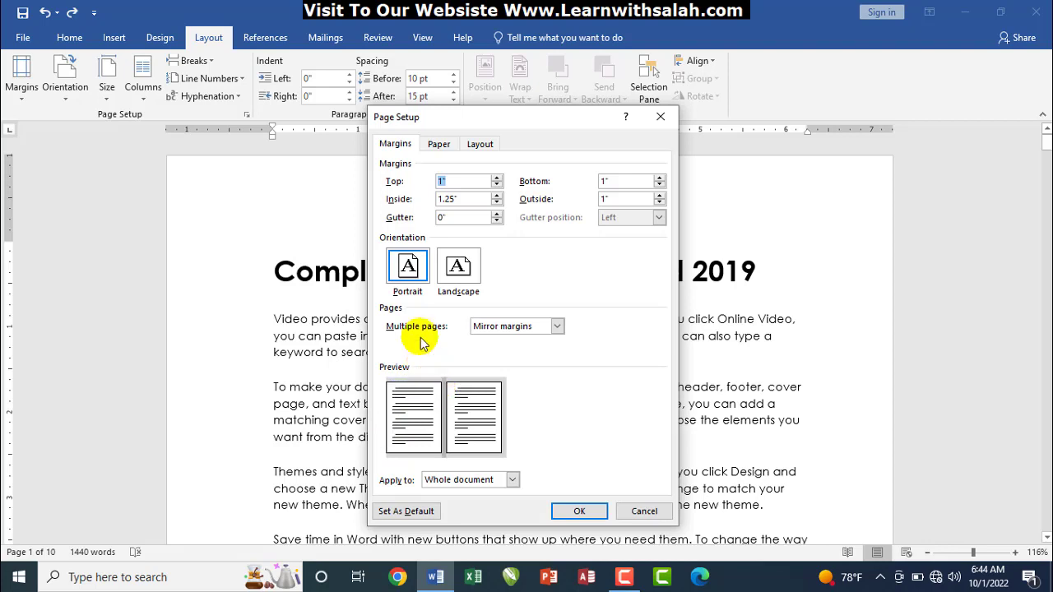
pyautogui.click(496, 213)
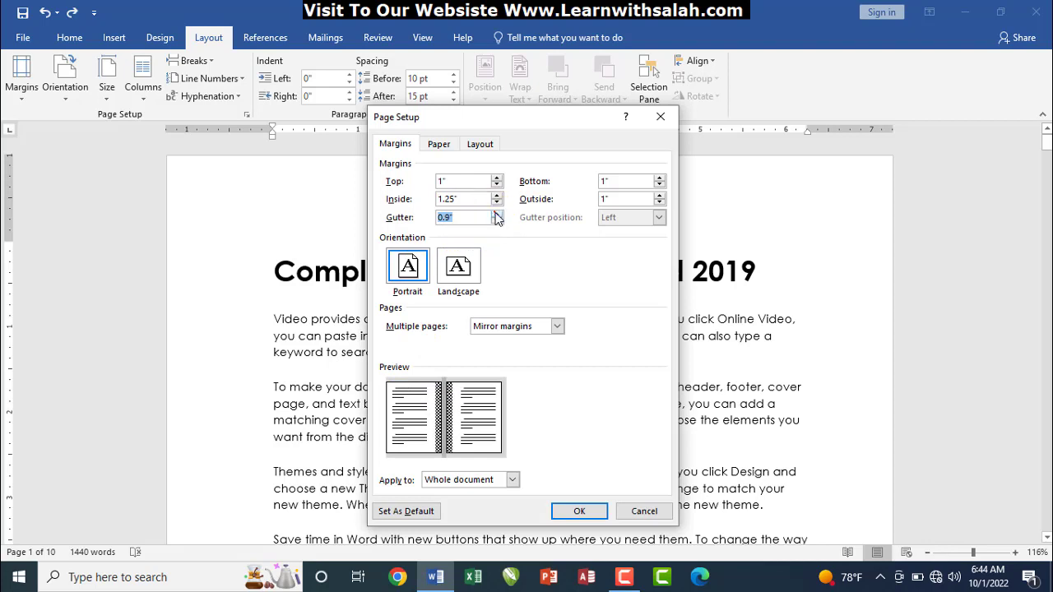
pyautogui.click(496, 213)
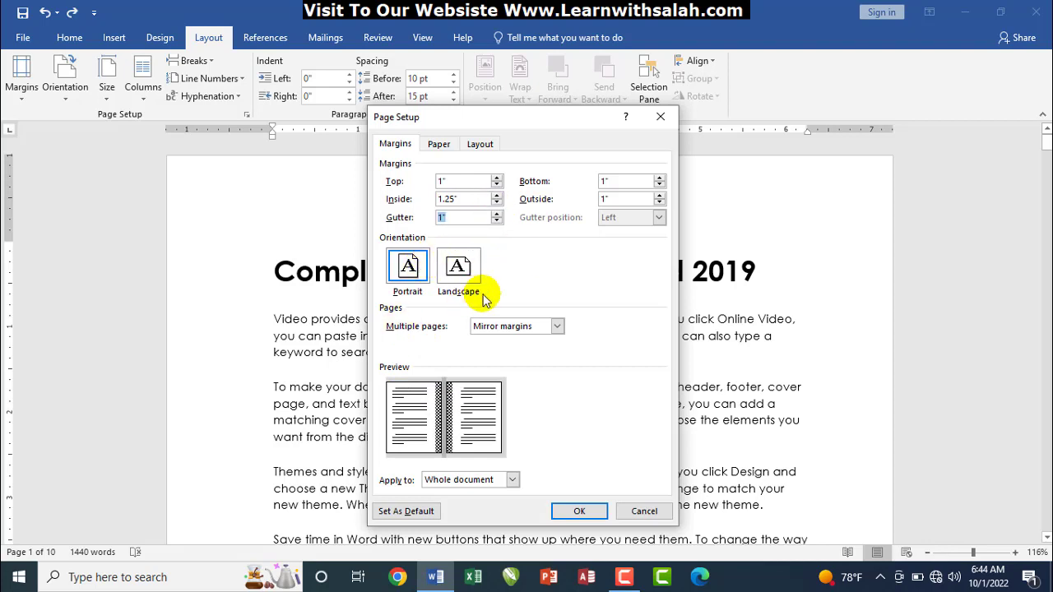
pyautogui.click(660, 226)
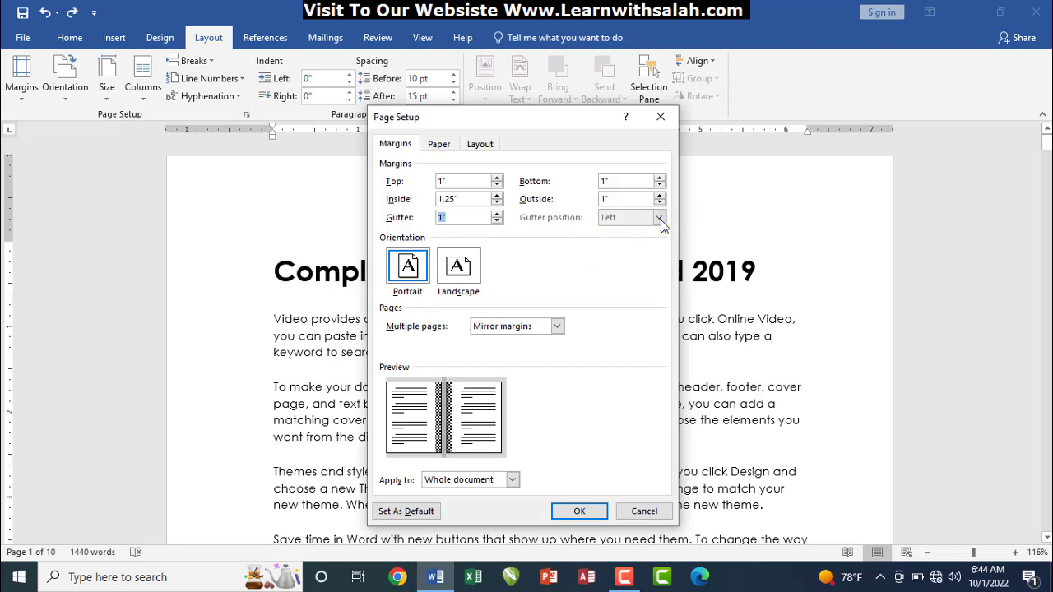
pyautogui.click(660, 220)
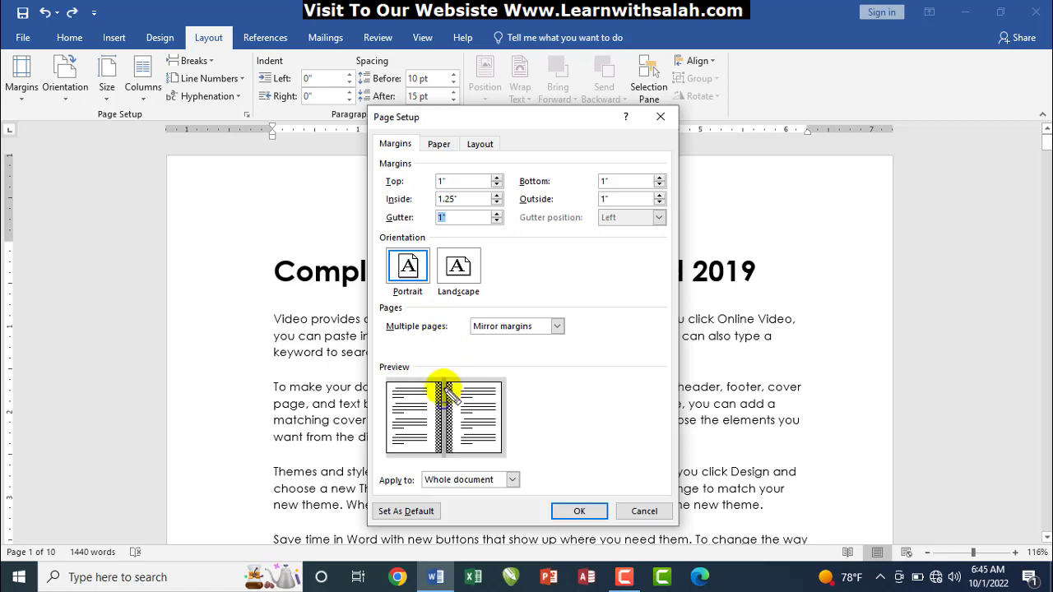
pyautogui.moveTo(444, 381); pyautogui.dragTo(450, 434)
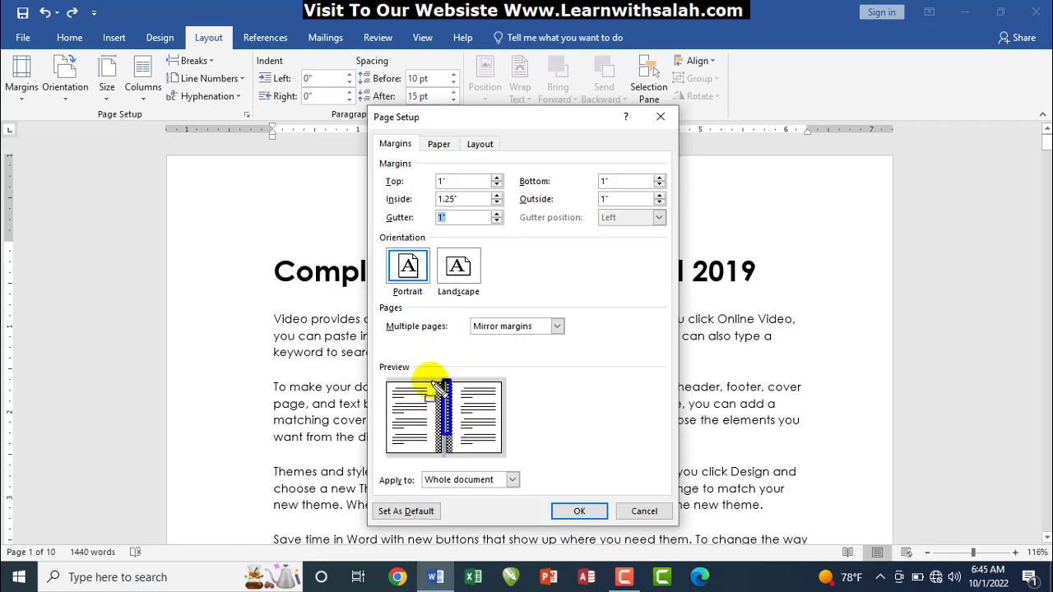
pyautogui.moveTo(430, 381); pyautogui.dragTo(445, 425)
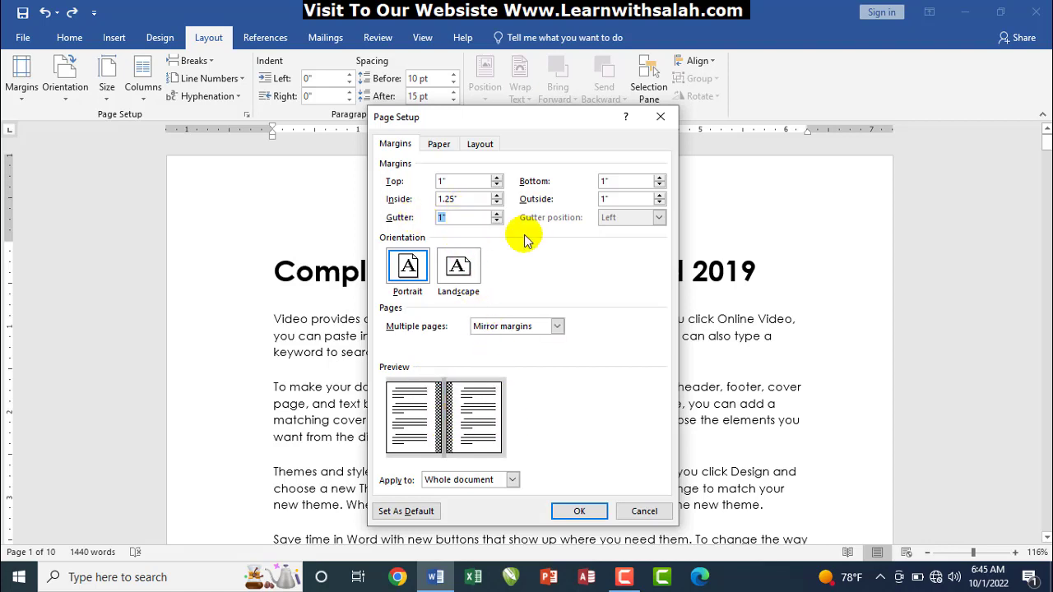
pyautogui.click(580, 511)
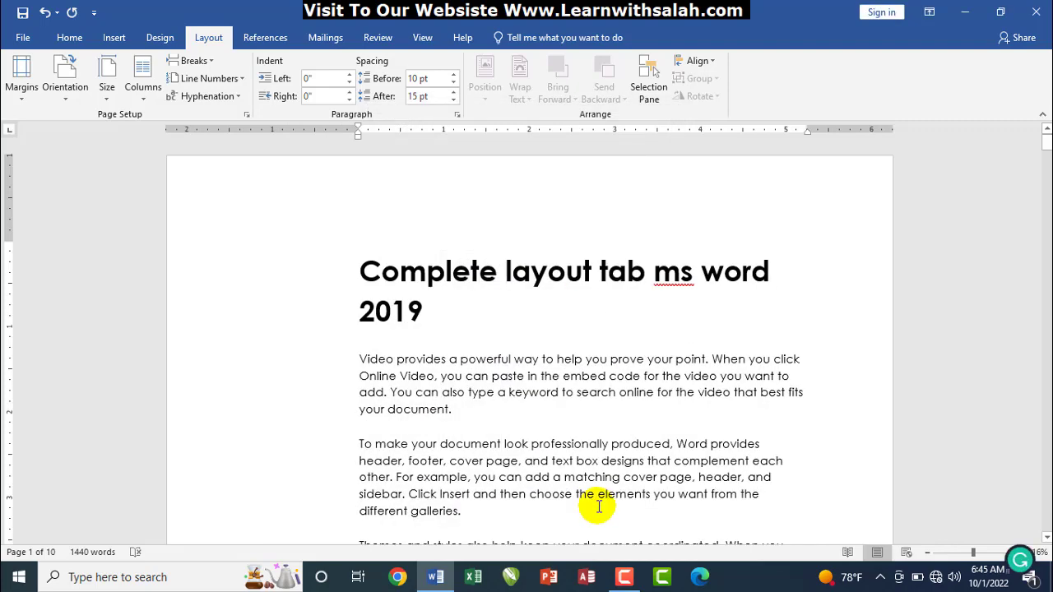
# Undo the gutter change and zoom out to about 37% to see several pages
pyautogui.hotkey('ctrl', 'z')
pyautogui.hotkey('ctrl', 'z')
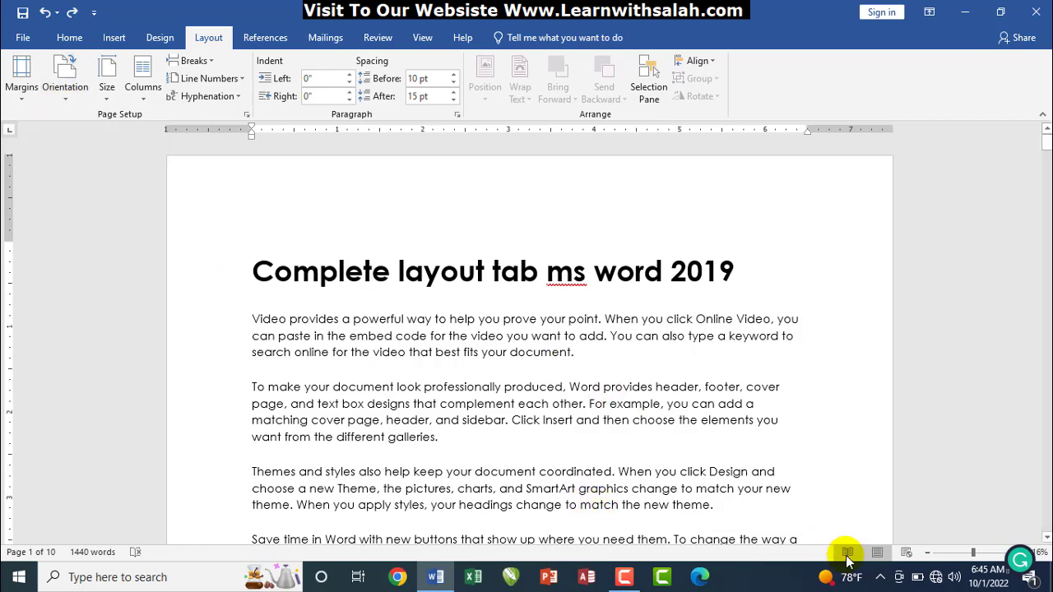
pyautogui.moveTo(975, 552); pyautogui.dragTo(951, 550)
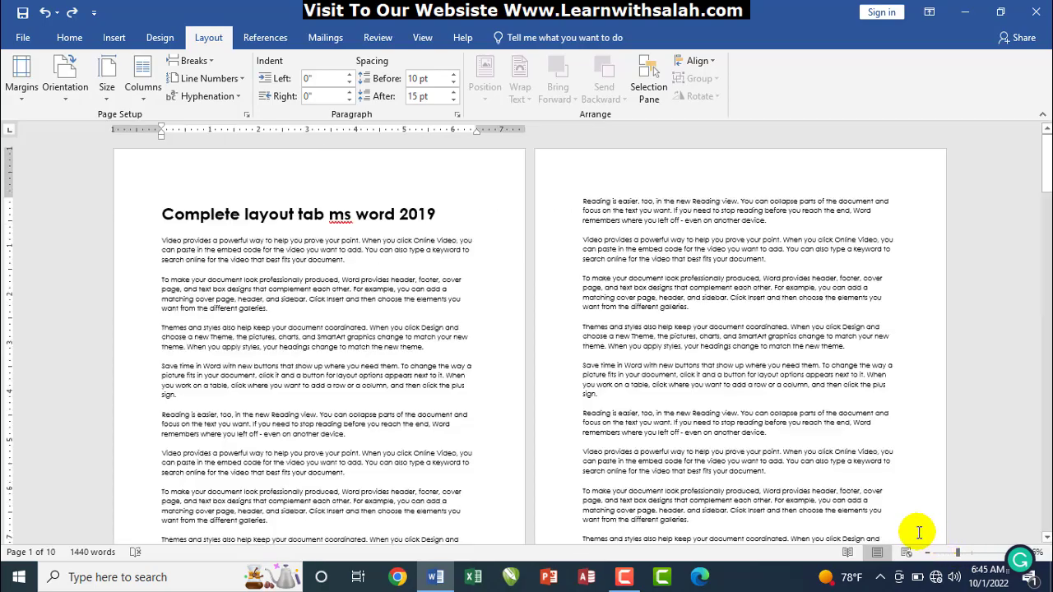
pyautogui.moveTo(957, 553); pyautogui.dragTo(946, 553)
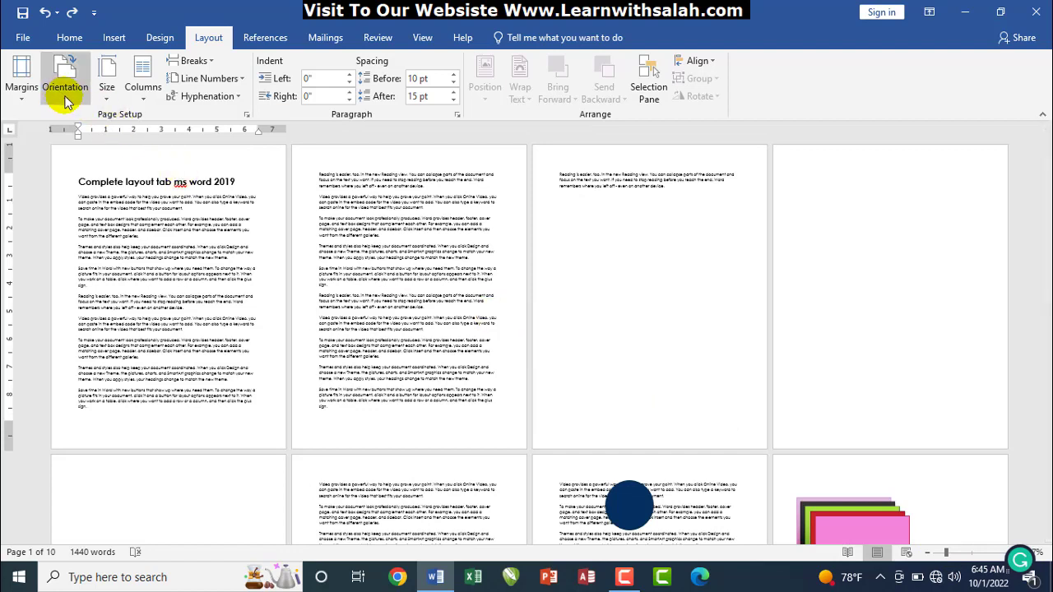
# Outline the three pages shown side by side to compare their layout
pyautogui.moveTo(51, 144)
pyautogui.mouseDown()
pyautogui.moveTo(198, 294)
pyautogui.moveTo(287, 450)
pyautogui.mouseUp()
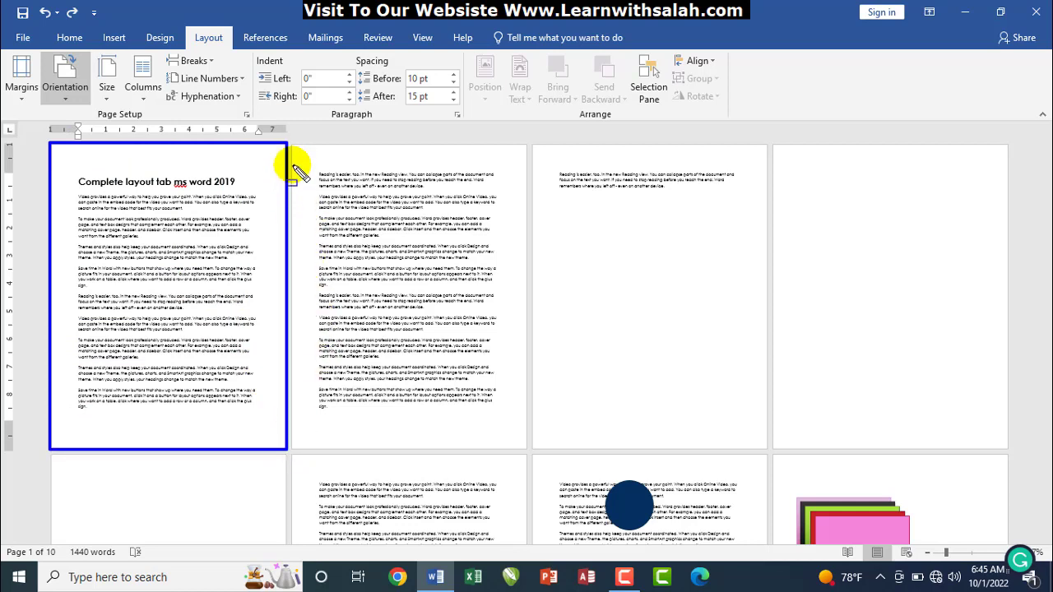
pyautogui.moveTo(291, 144)
pyautogui.mouseDown()
pyautogui.moveTo(526, 419)
pyautogui.moveTo(524, 450)
pyautogui.mouseUp()
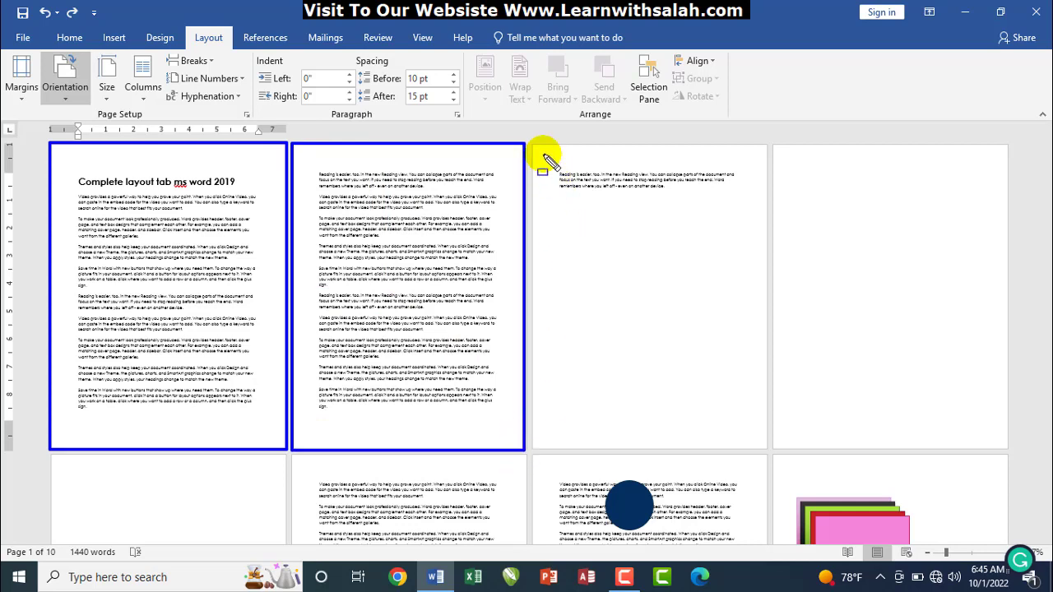
pyautogui.moveTo(538, 146)
pyautogui.mouseDown()
pyautogui.moveTo(680, 301)
pyautogui.moveTo(759, 421)
pyautogui.moveTo(762, 451)
pyautogui.mouseUp()
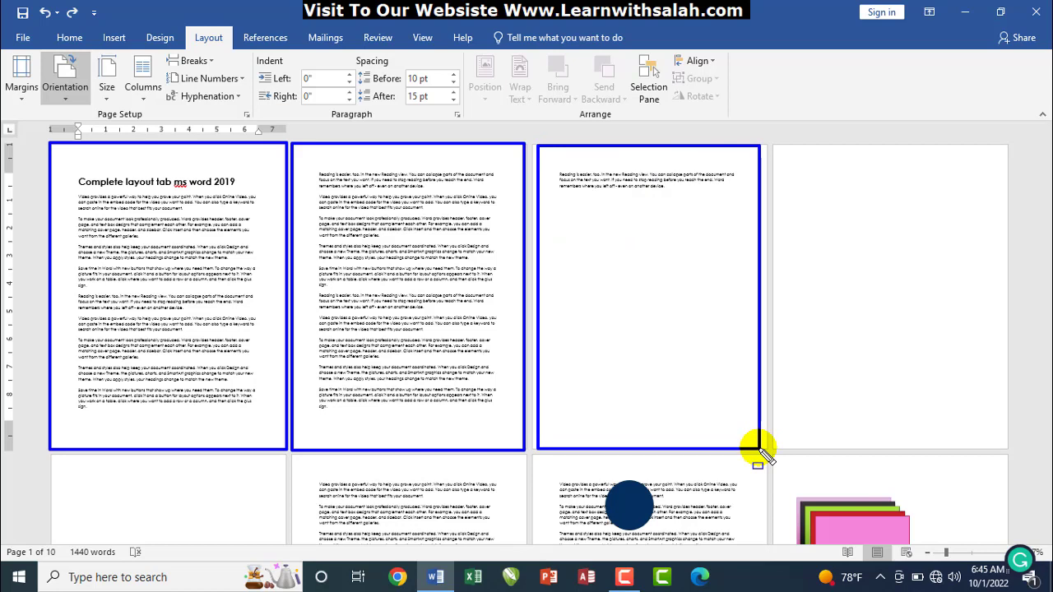
pyautogui.moveTo(761, 451); pyautogui.dragTo(761, 450)
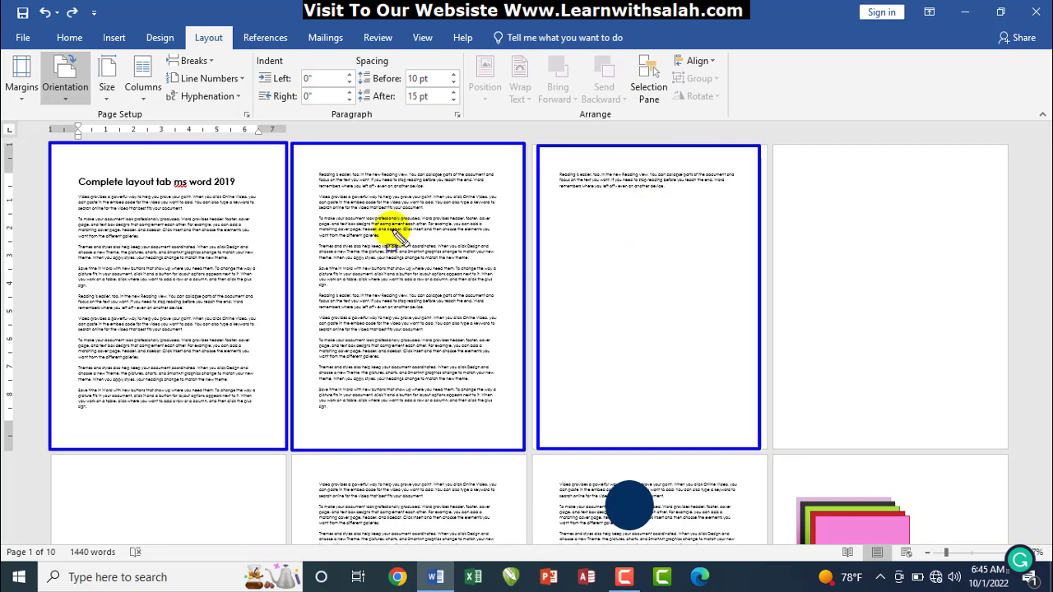
pyautogui.press('Escape')
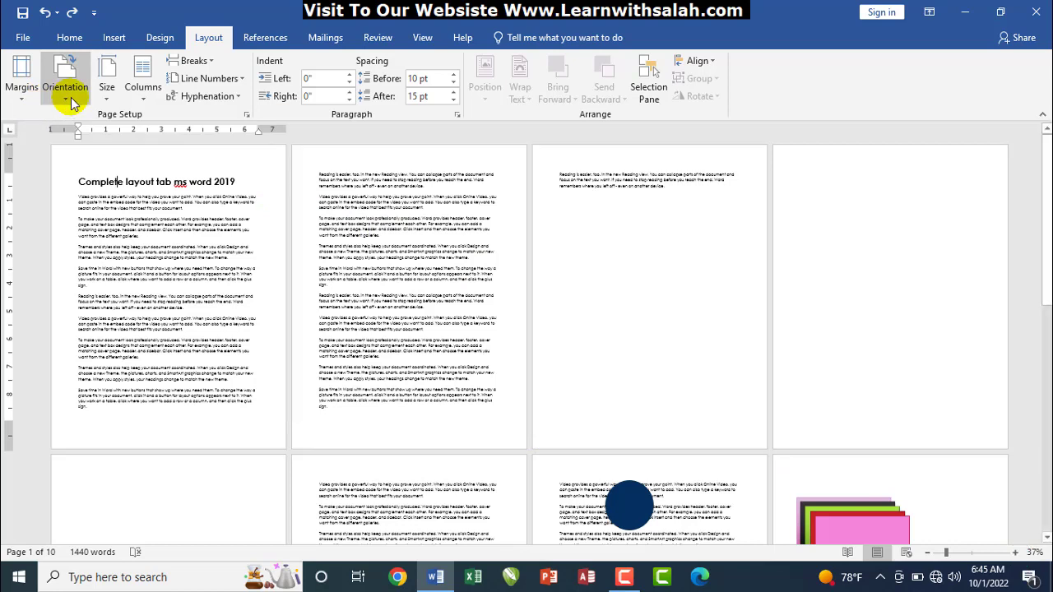
pyautogui.click(70, 103)
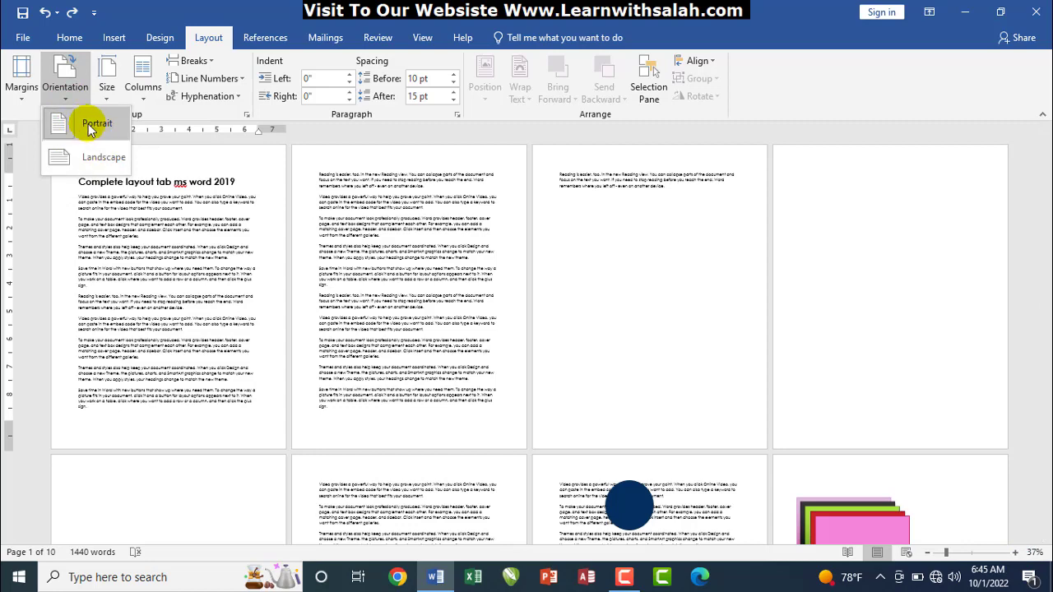
pyautogui.click(93, 155)
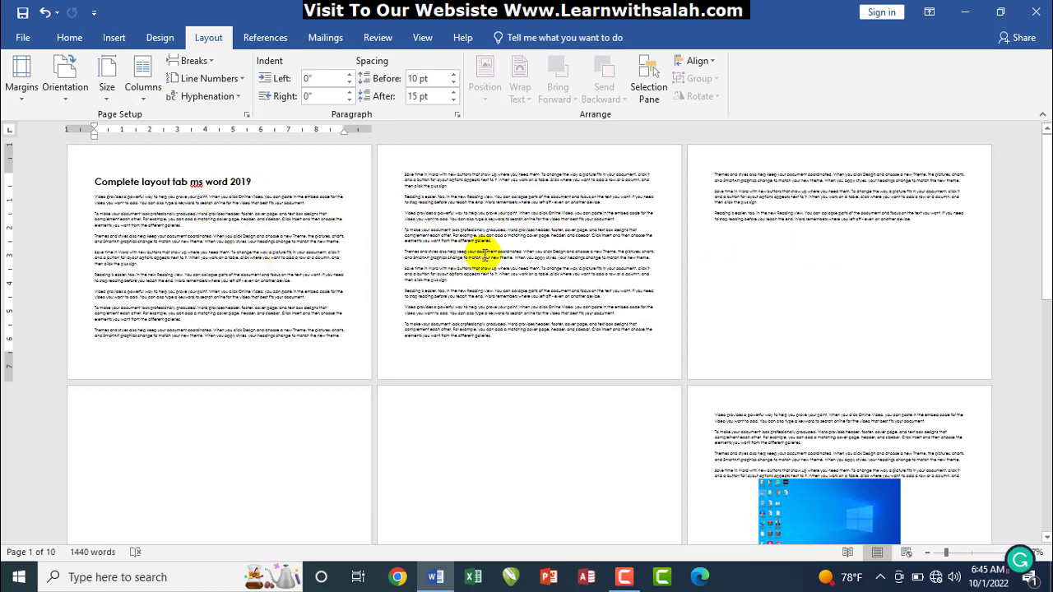
pyautogui.click(66, 83)
pyautogui.click(86, 124)
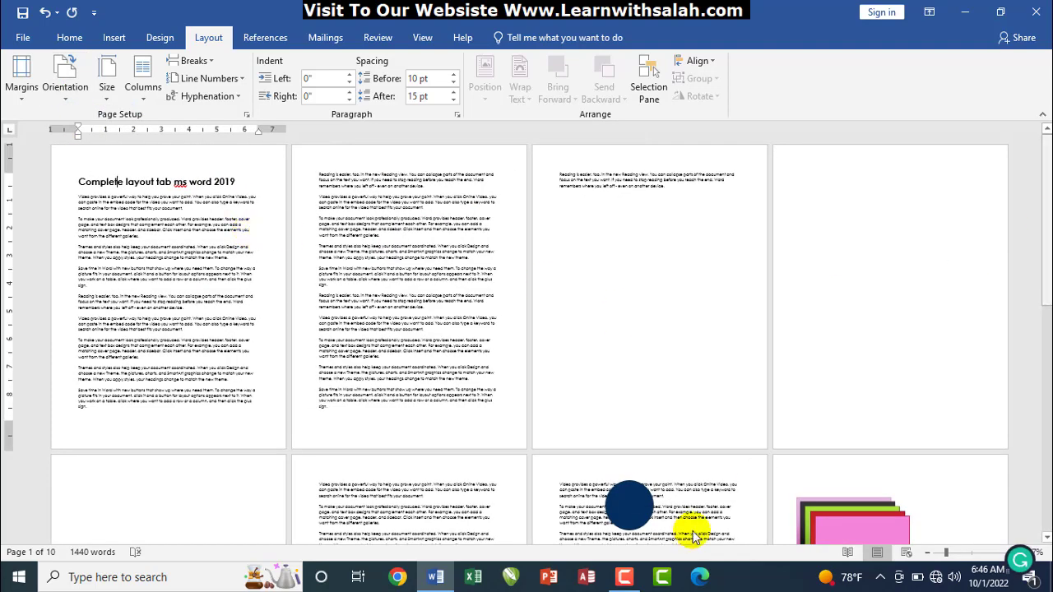
pyautogui.click(972, 554)
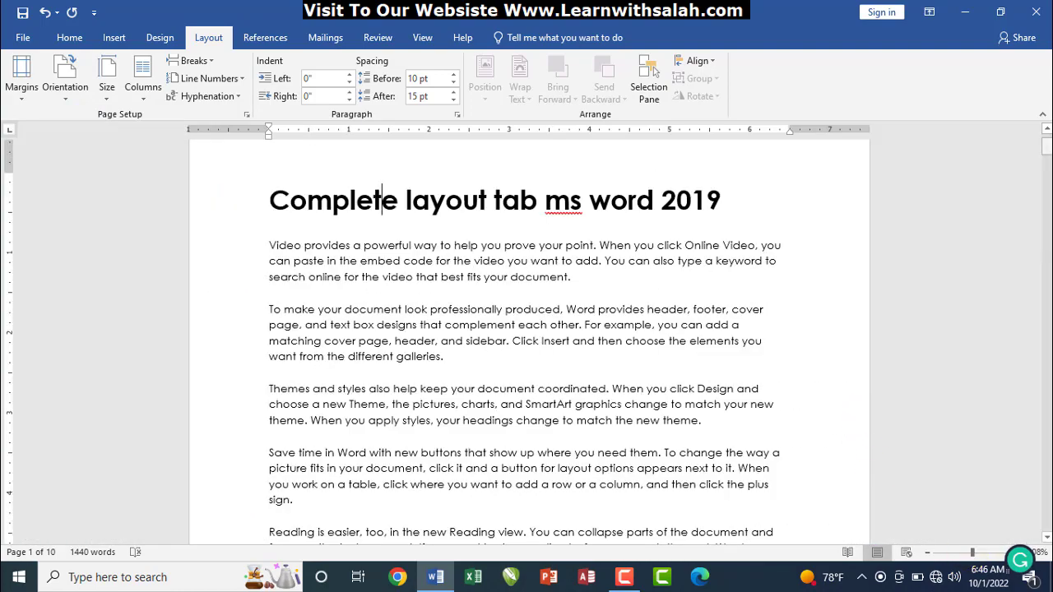
pyautogui.scroll(1, 1048, 148)
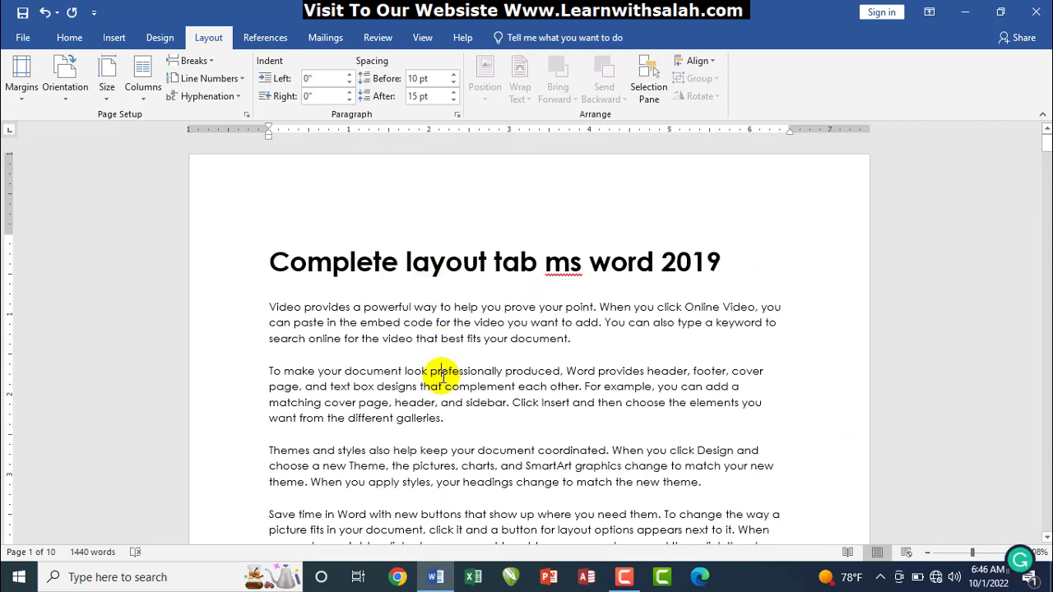
# Review the paper sizes list, then open More Paper Sizes showing Letter 8.5" by 11"
pyautogui.click(100, 97)
pyautogui.click(100, 98)
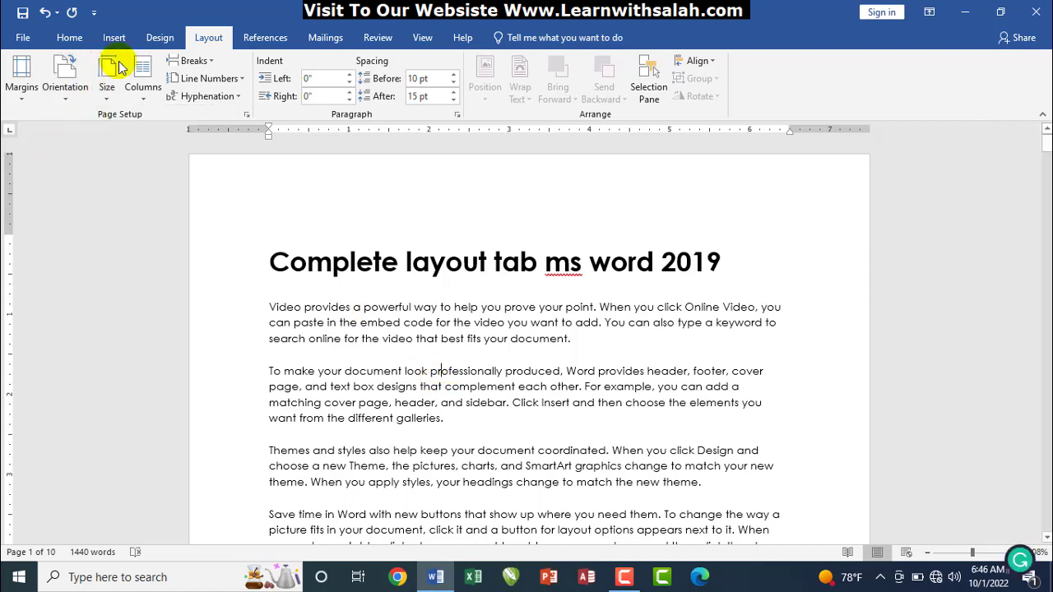
pyautogui.click(101, 97)
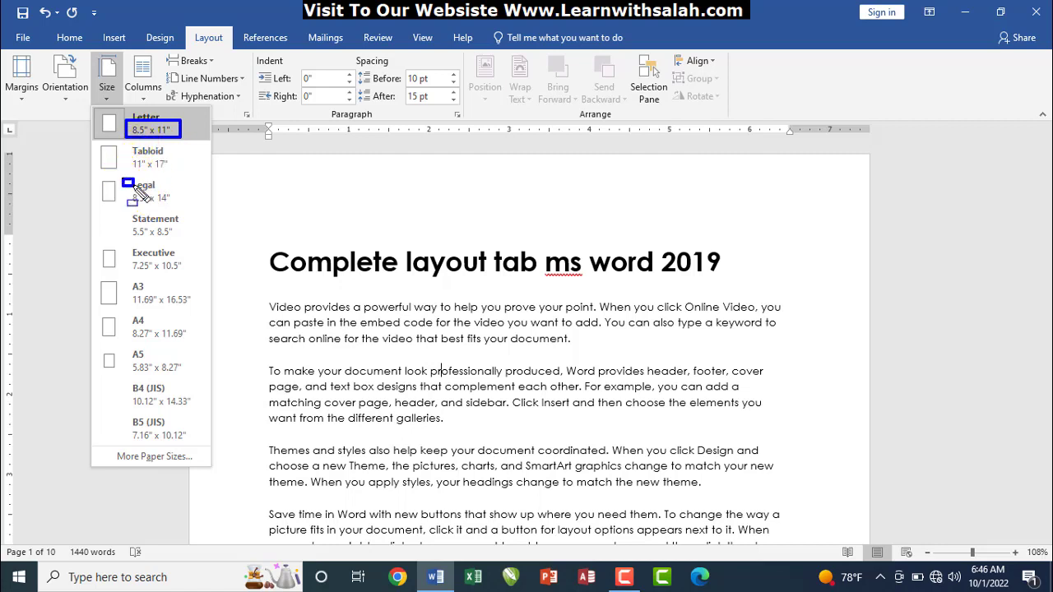
pyautogui.moveTo(124, 181)
pyautogui.mouseDown()
pyautogui.moveTo(170, 206)
pyautogui.moveTo(190, 202)
pyautogui.mouseUp()
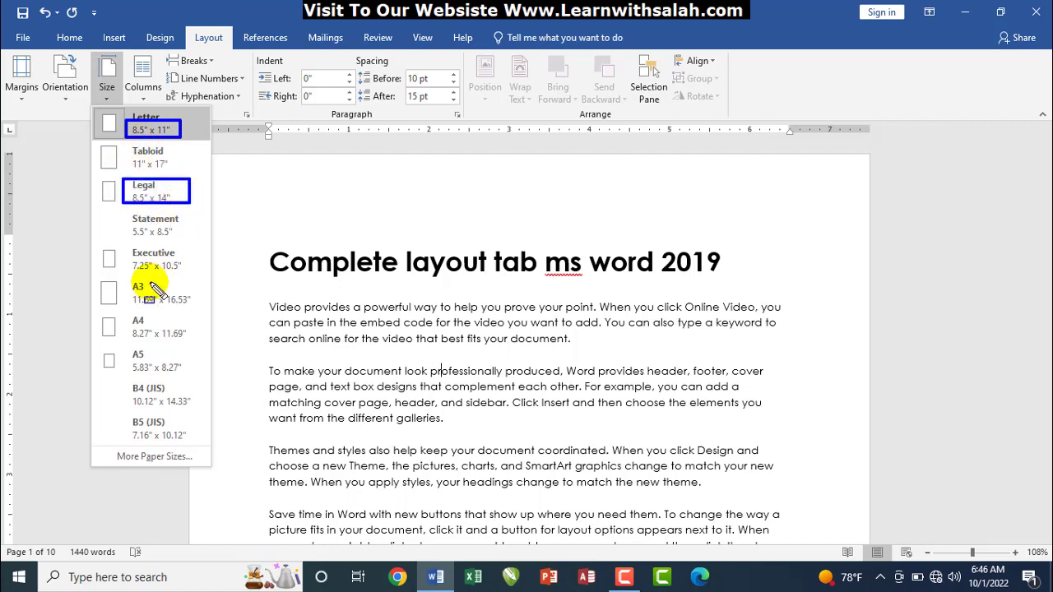
pyautogui.moveTo(118, 309); pyautogui.dragTo(198, 349)
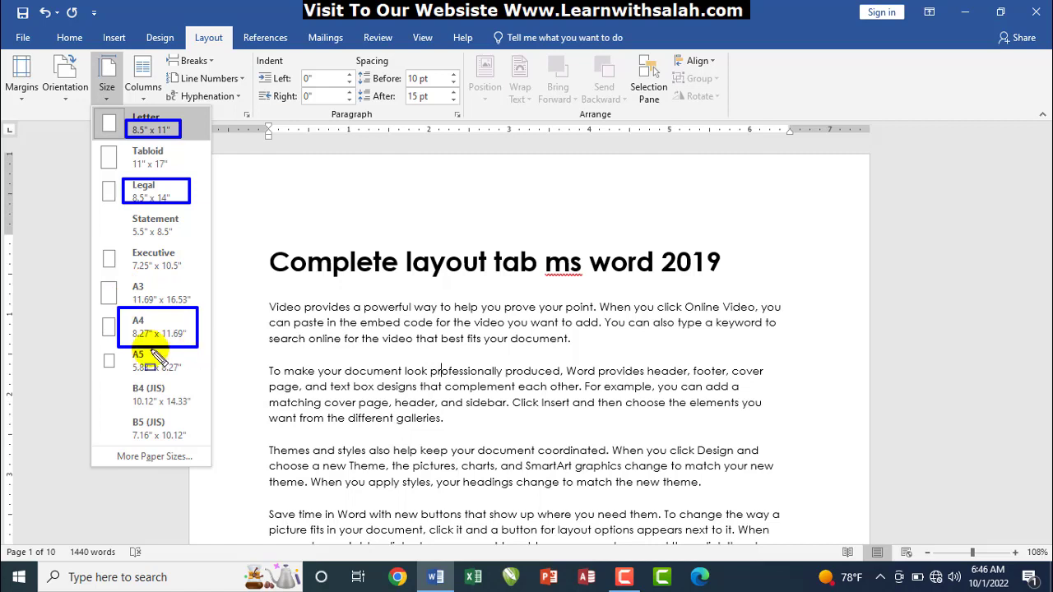
pyautogui.moveTo(122, 350); pyautogui.dragTo(190, 378)
pyautogui.moveTo(122, 280); pyautogui.dragTo(200, 305)
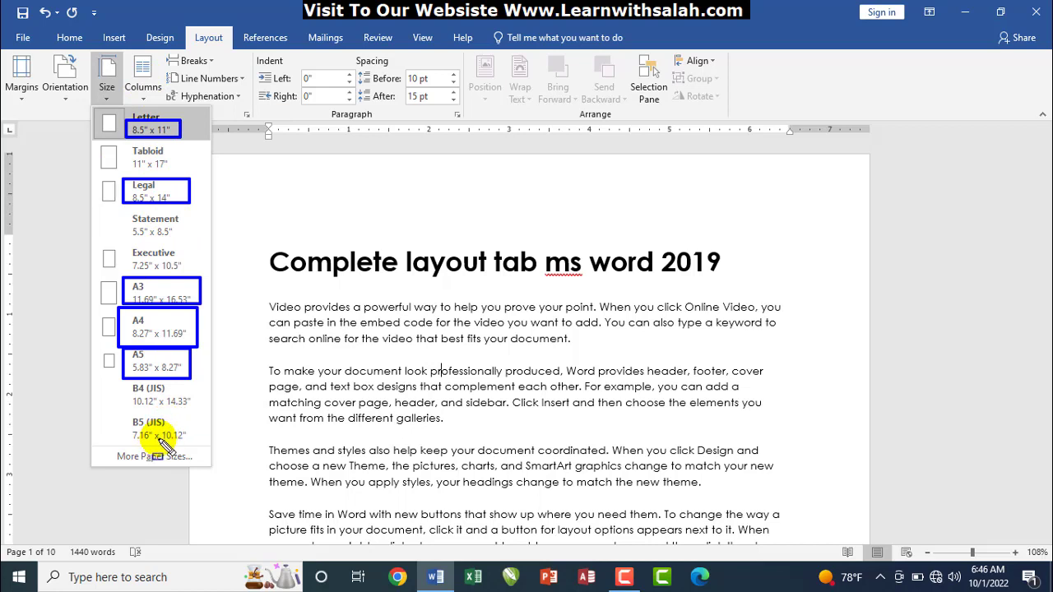
pyautogui.press('Escape')
pyautogui.click(101, 81)
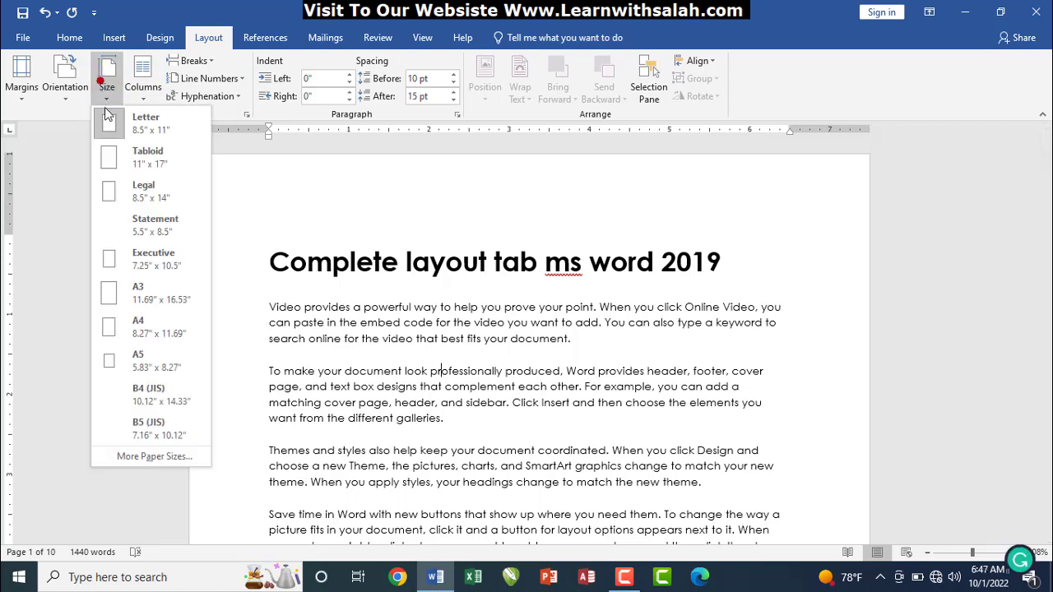
pyautogui.click(153, 458)
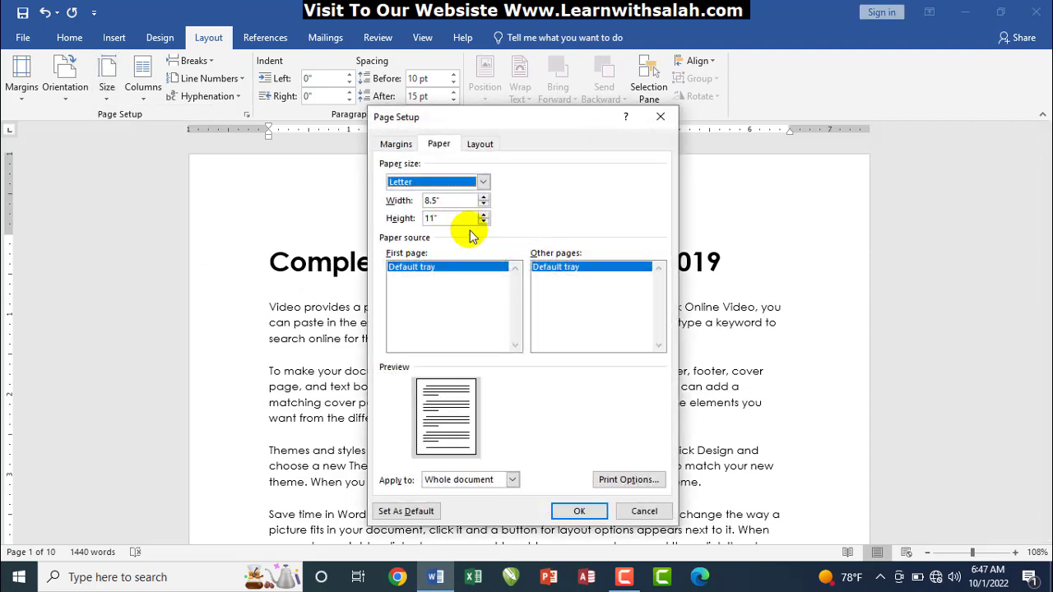
# Switch the paper size to Custom size and begin entering the page width
pyautogui.click(436, 179)
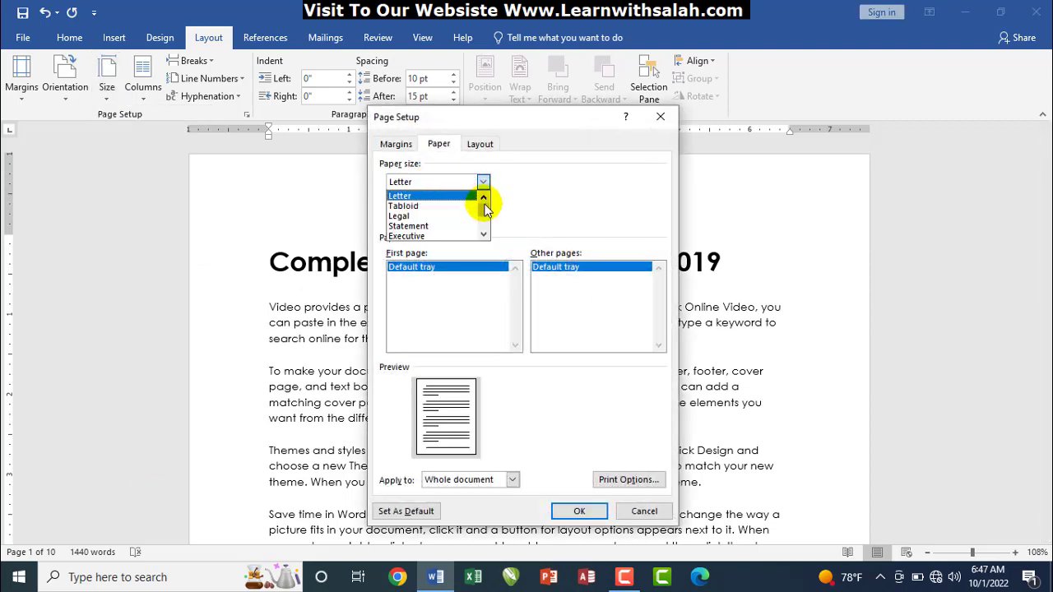
pyautogui.moveTo(485, 210); pyautogui.dragTo(485, 229)
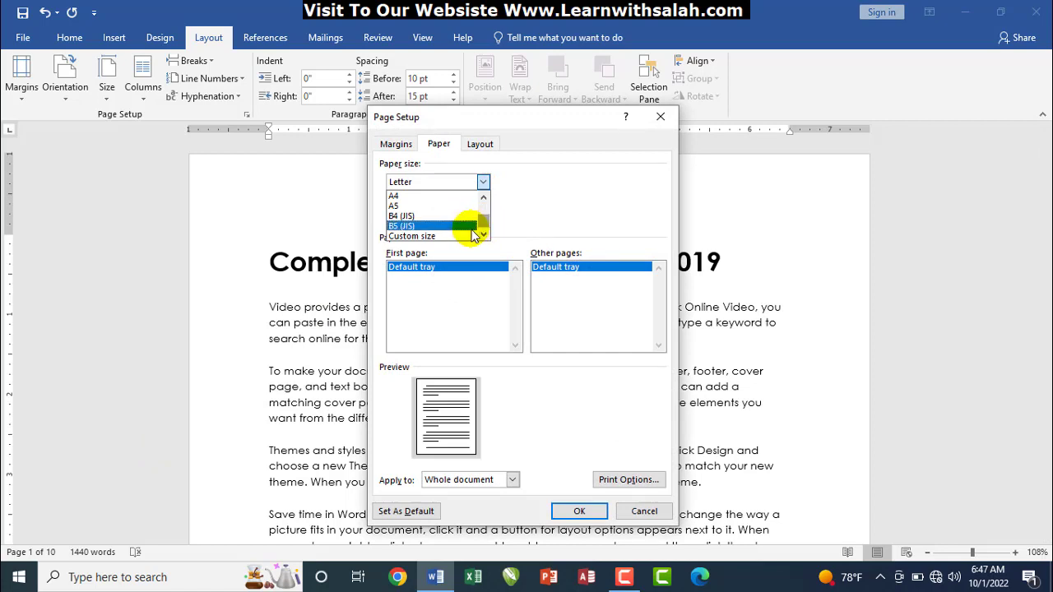
pyautogui.click(446, 238)
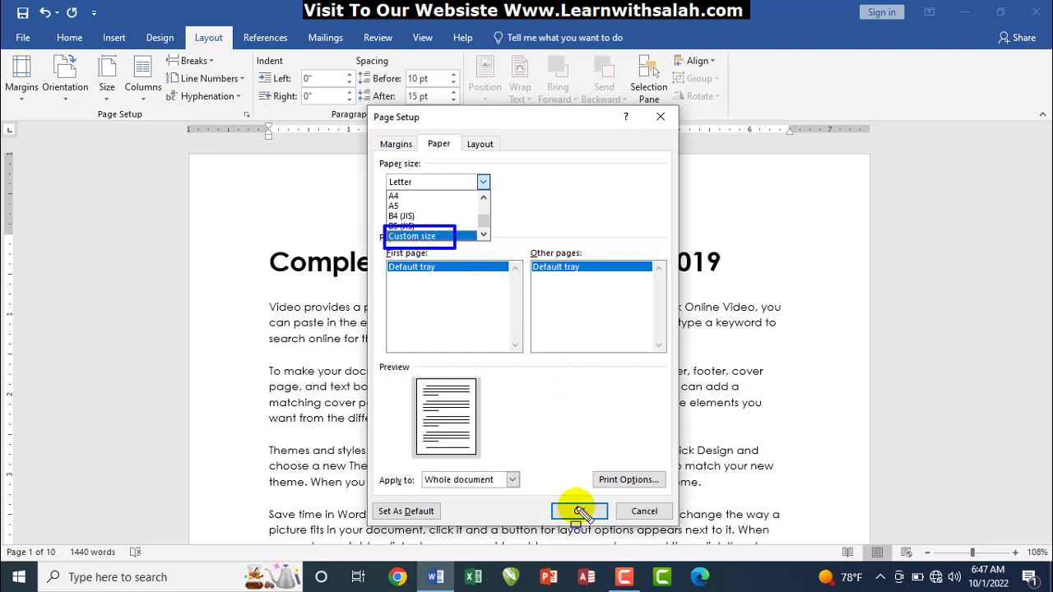
pyautogui.press('Escape')
pyautogui.doubleClick(430, 200)
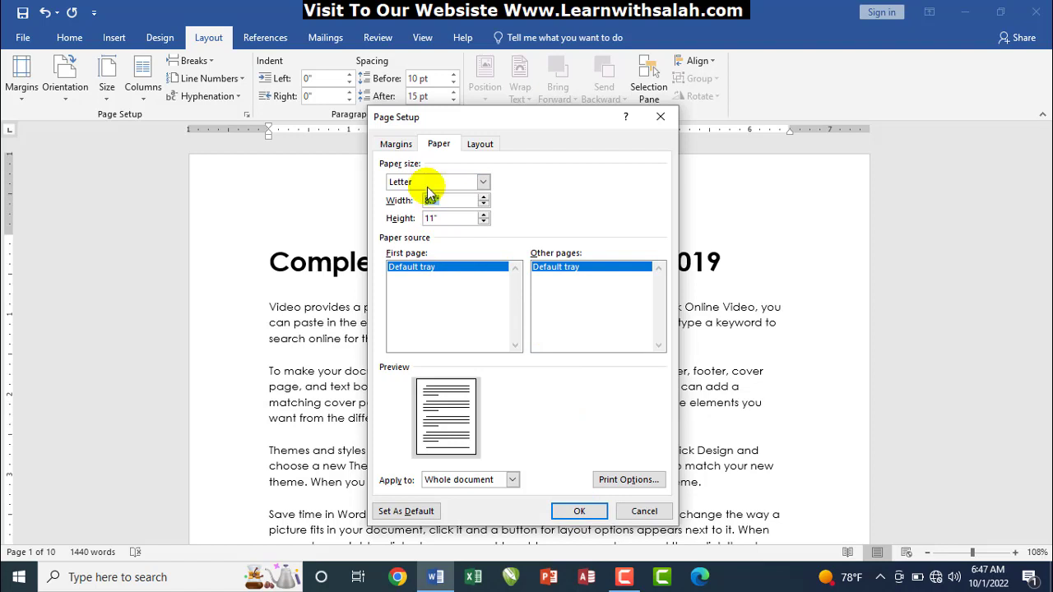
pyautogui.click(483, 181)
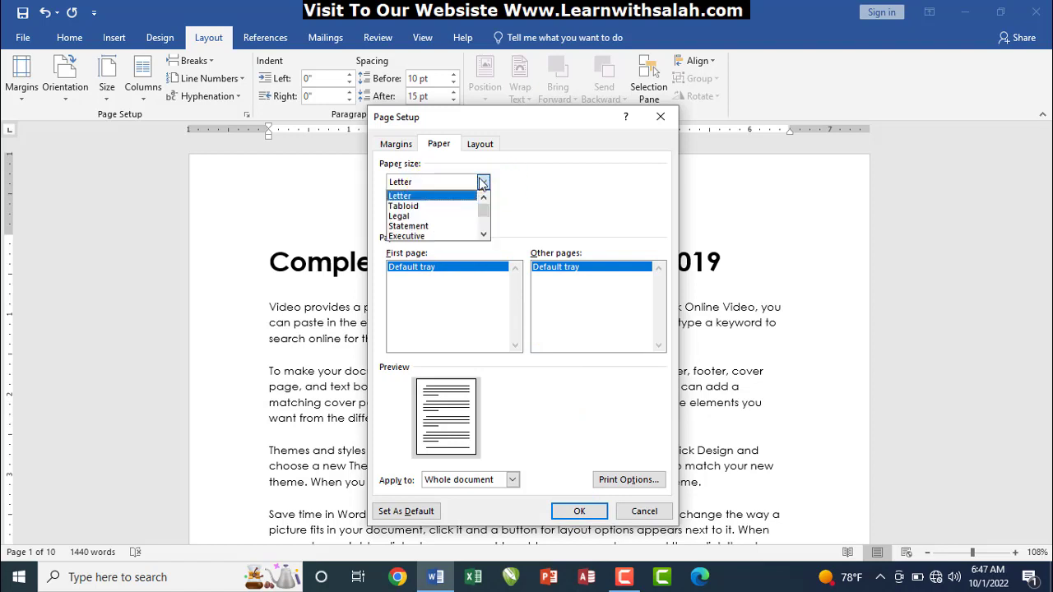
pyautogui.click(483, 233)
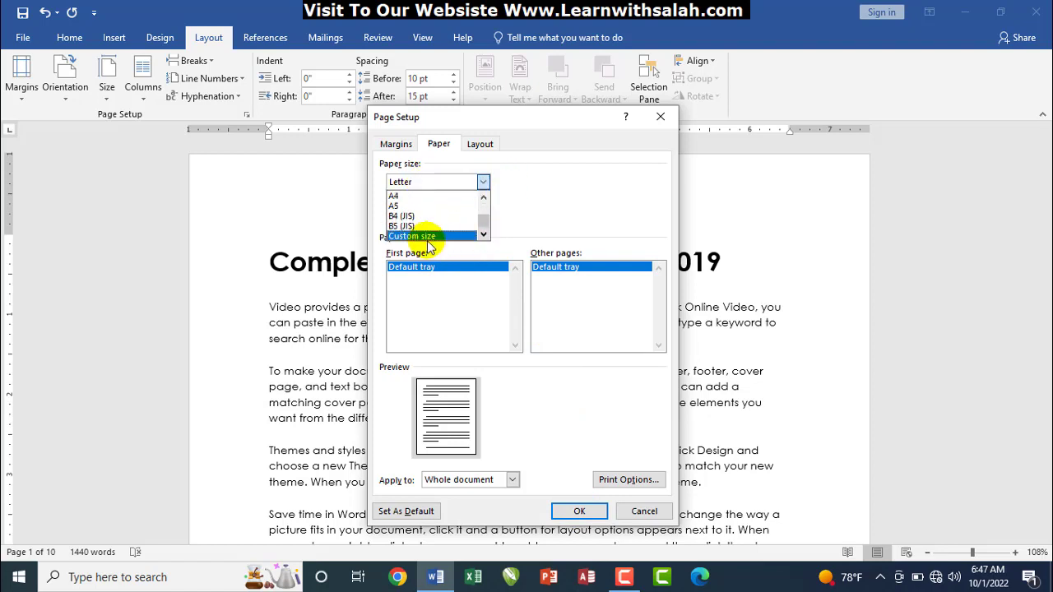
pyautogui.click(428, 236)
pyautogui.doubleClick(430, 200)
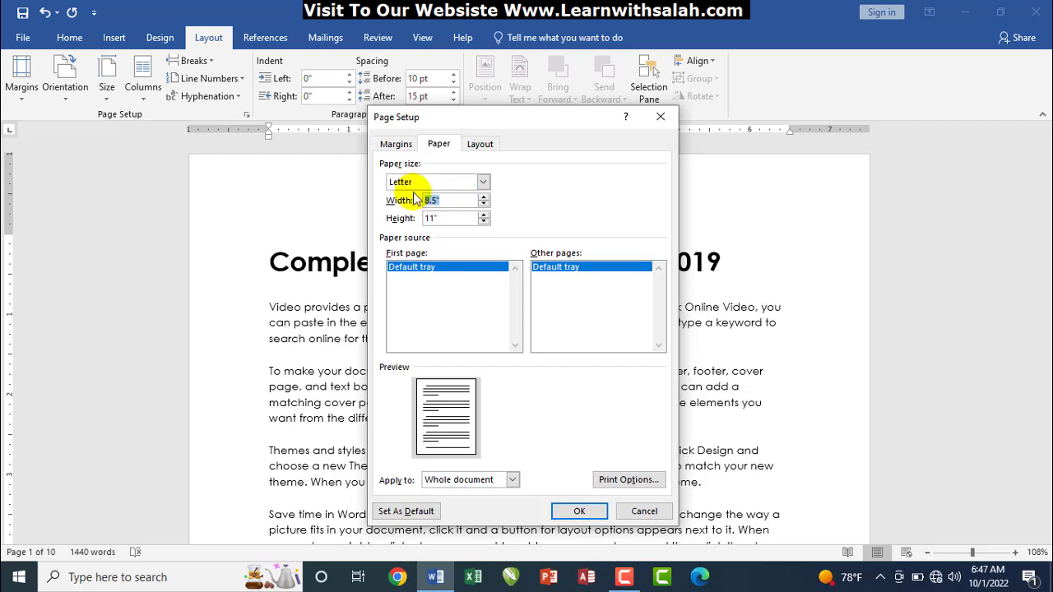
pyautogui.write('2')
pyautogui.press('Tab')
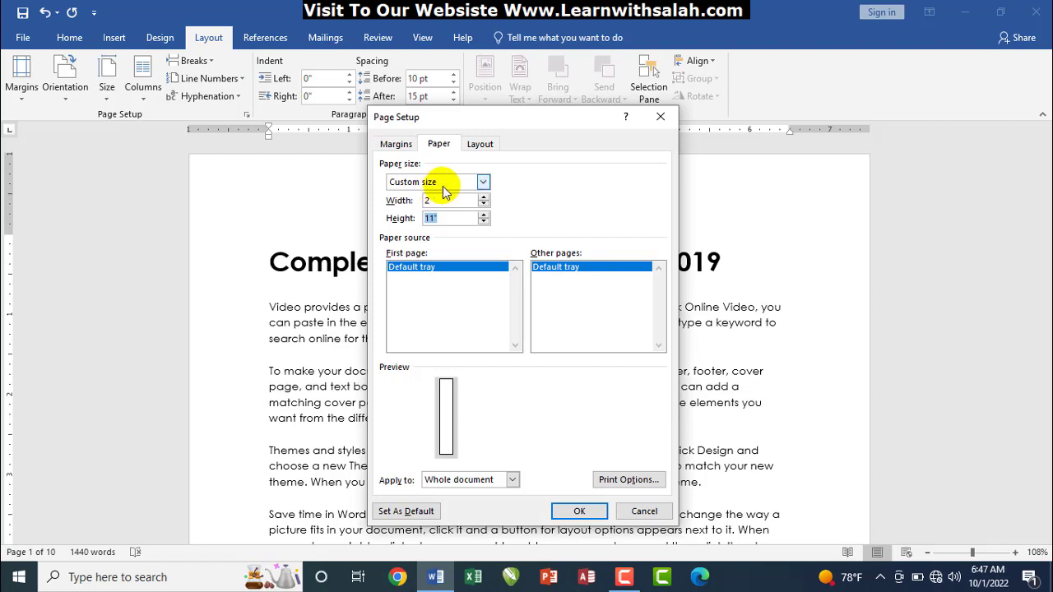
# Apply a 5 by 5 inch custom page size, then undo it back to Letter
pyautogui.doubleClick(431, 200)
pyautogui.press('BackSpace')
pyautogui.write('5')
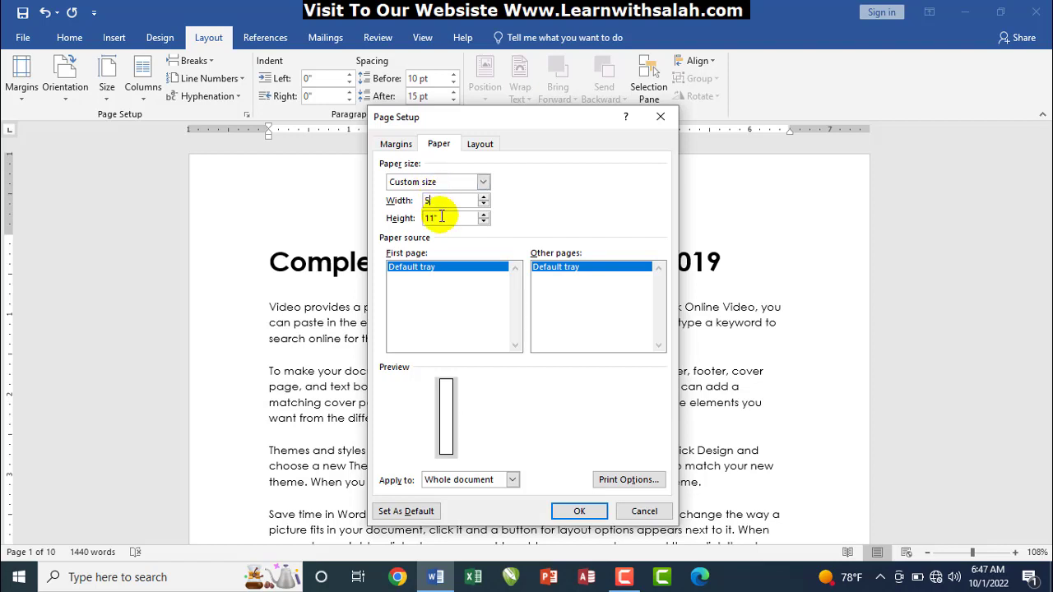
pyautogui.doubleClick(445, 216)
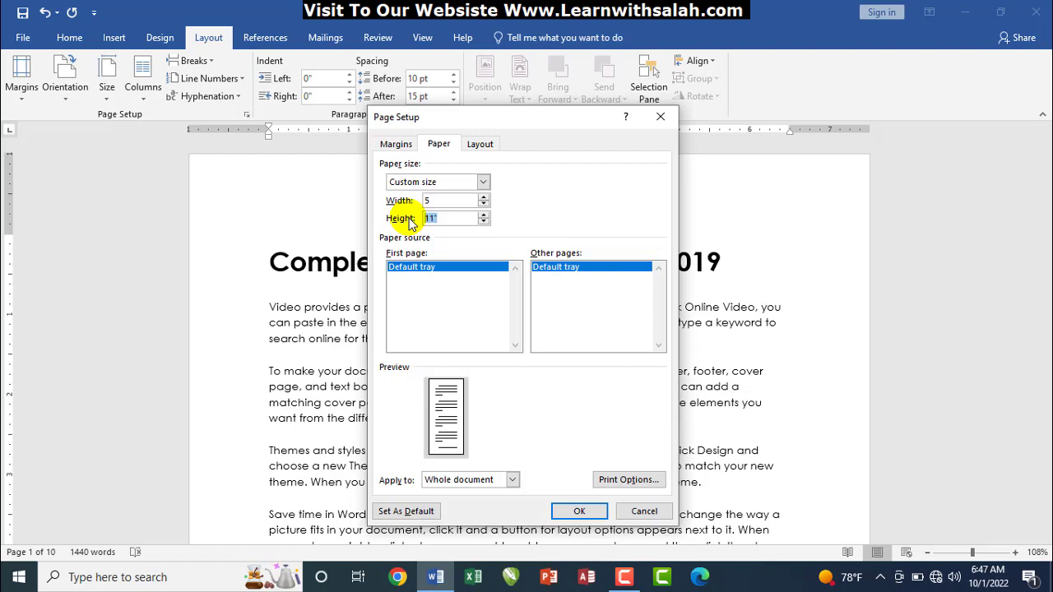
pyautogui.write('5')
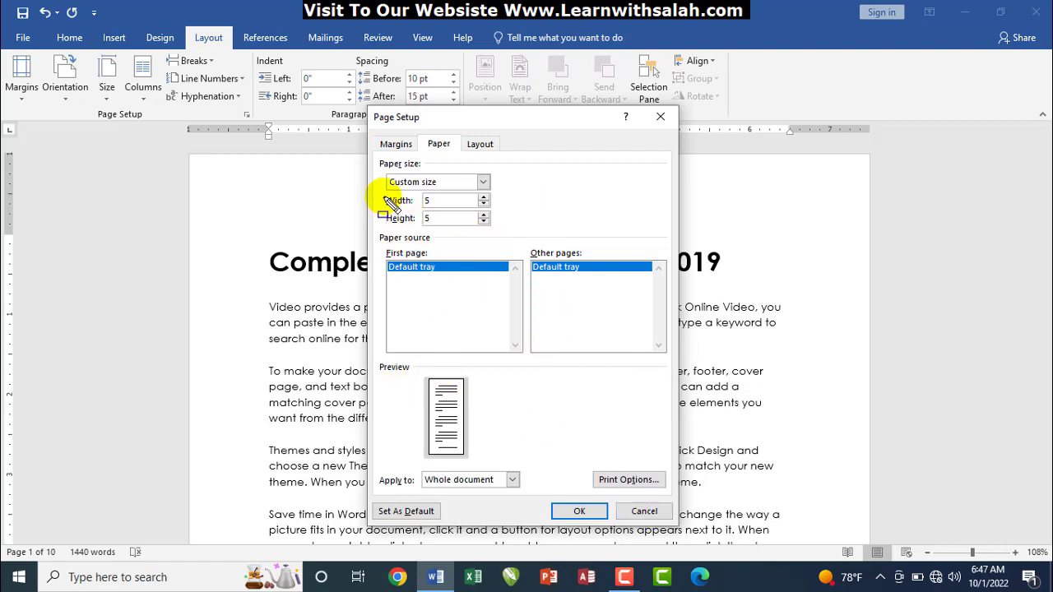
pyautogui.moveTo(384, 194); pyautogui.dragTo(501, 227)
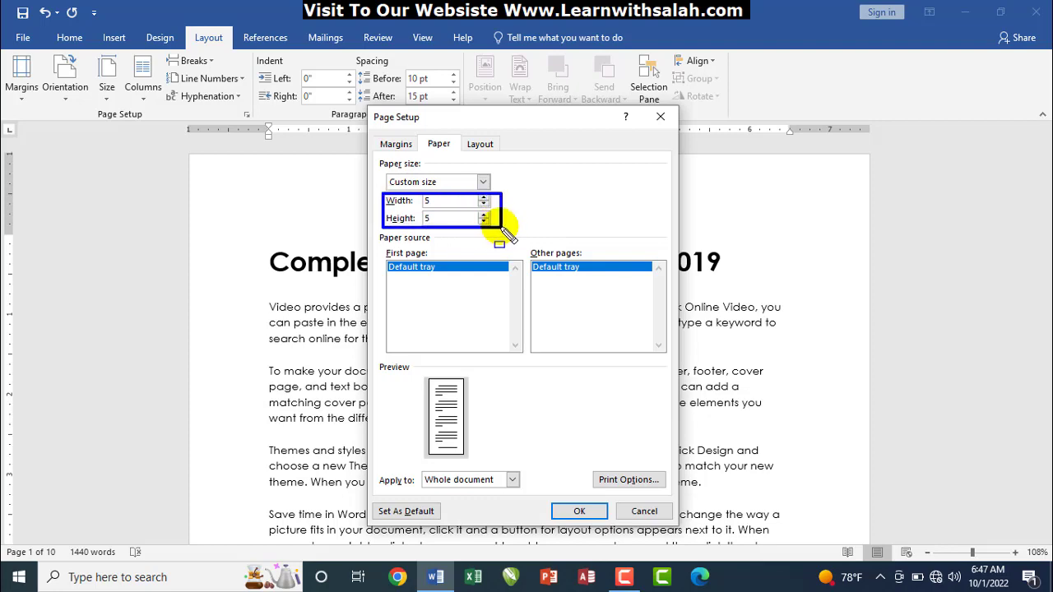
pyautogui.press('Escape')
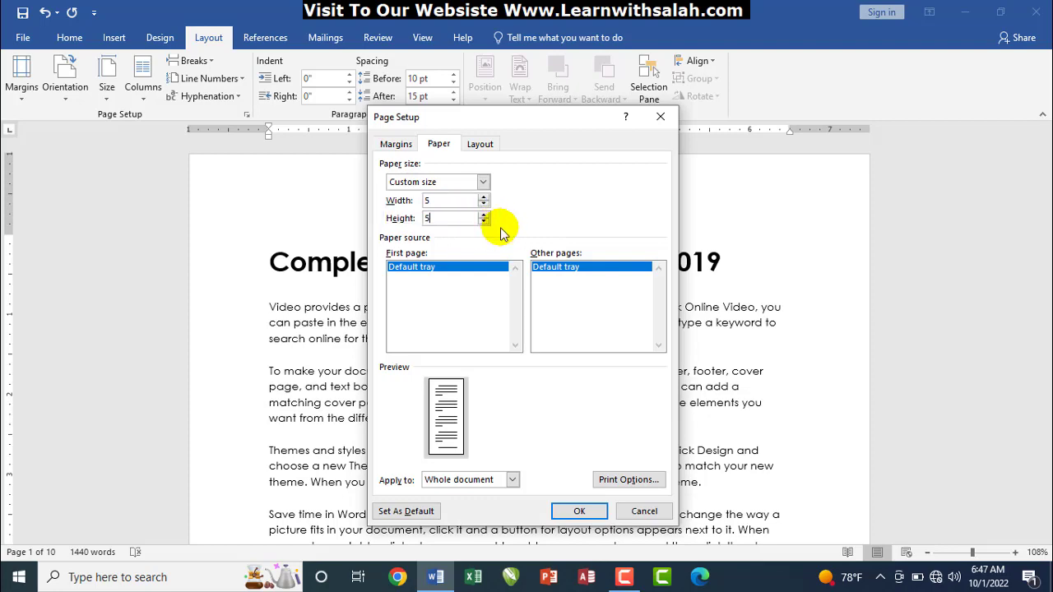
pyautogui.click(576, 512)
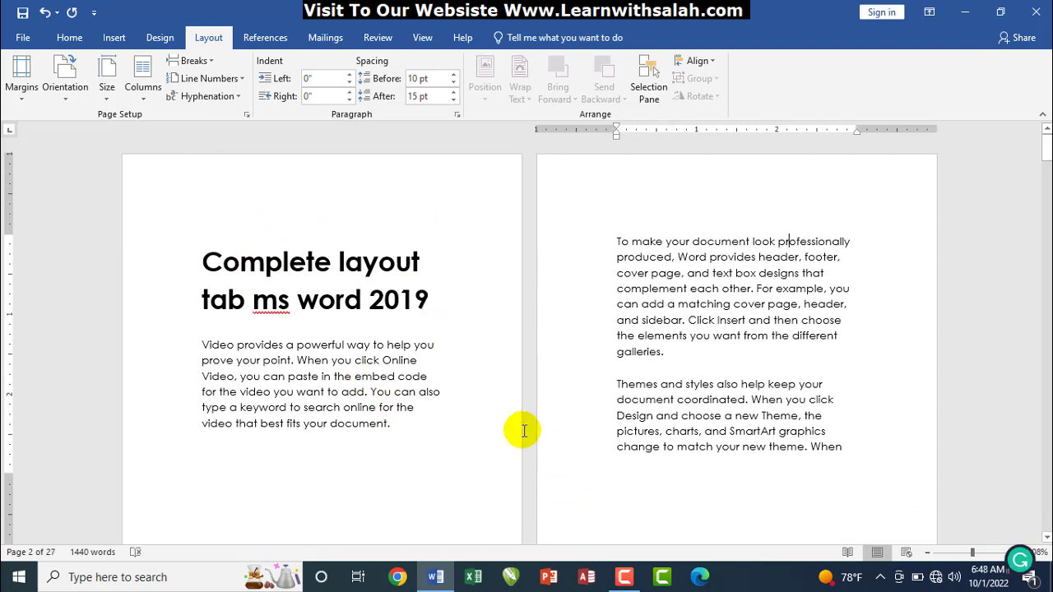
pyautogui.hotkey('ctrl', 'z')
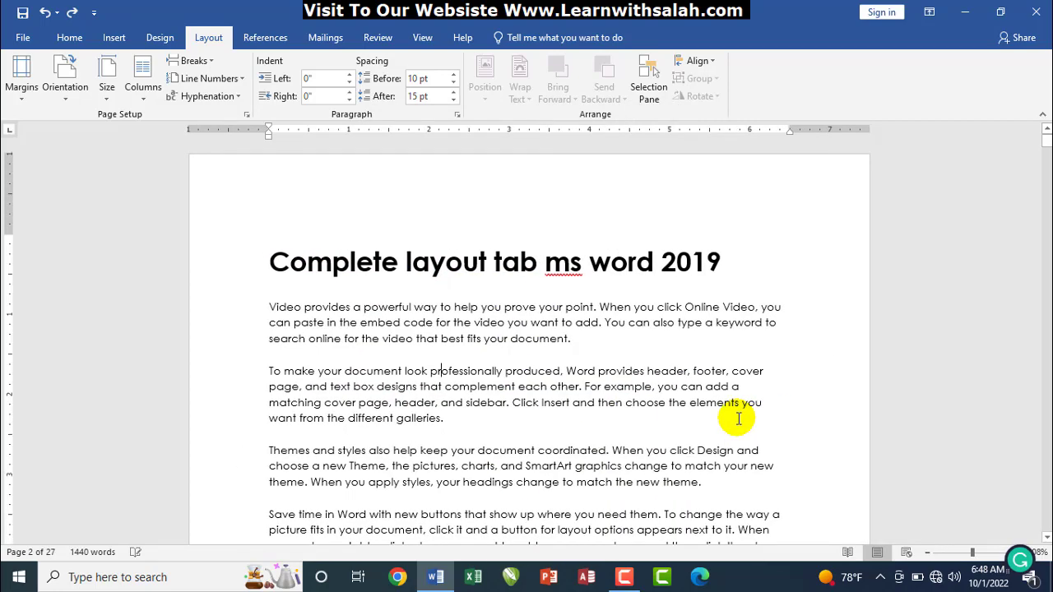
pyautogui.click(107, 92)
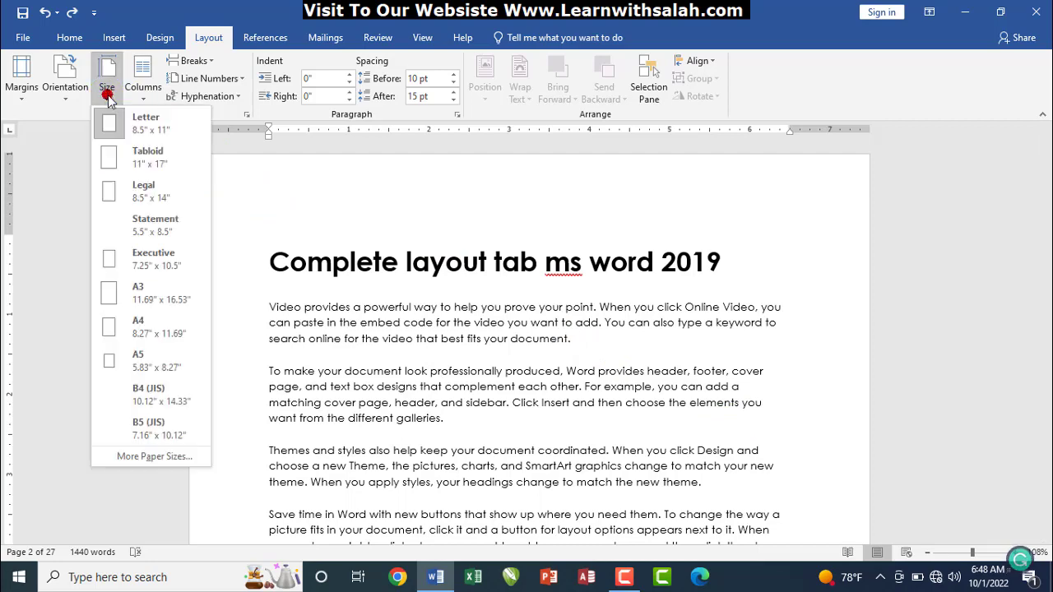
pyautogui.click(155, 458)
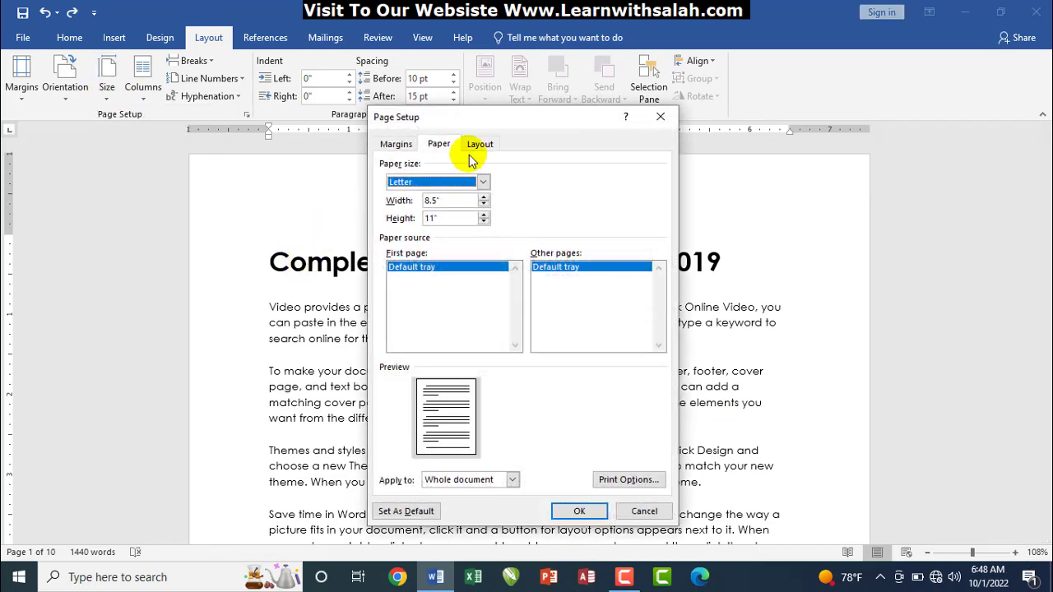
pyautogui.click(482, 181)
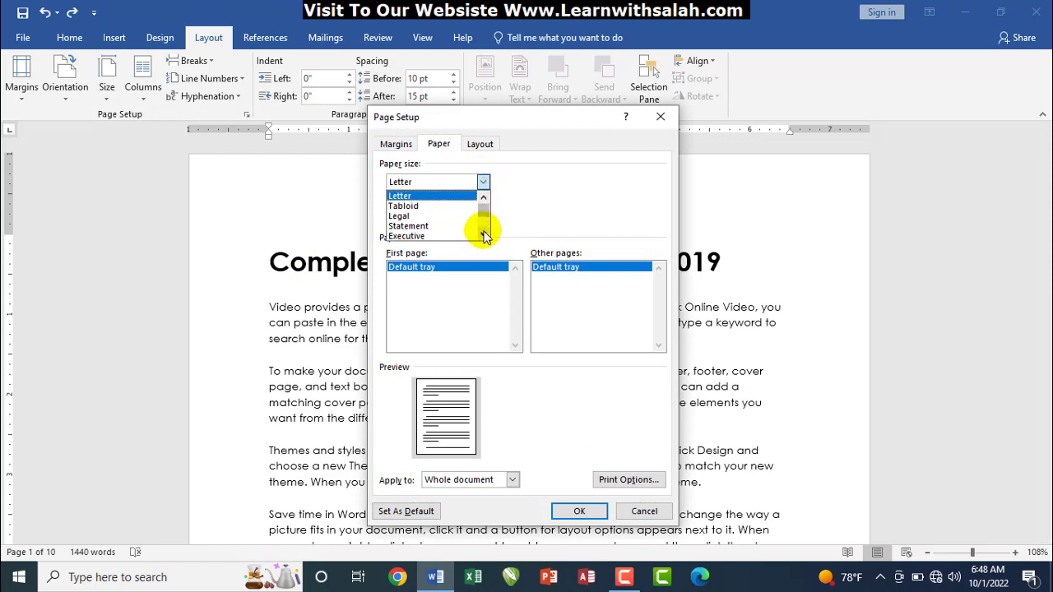
pyautogui.moveTo(484, 236); pyautogui.dragTo(483, 194)
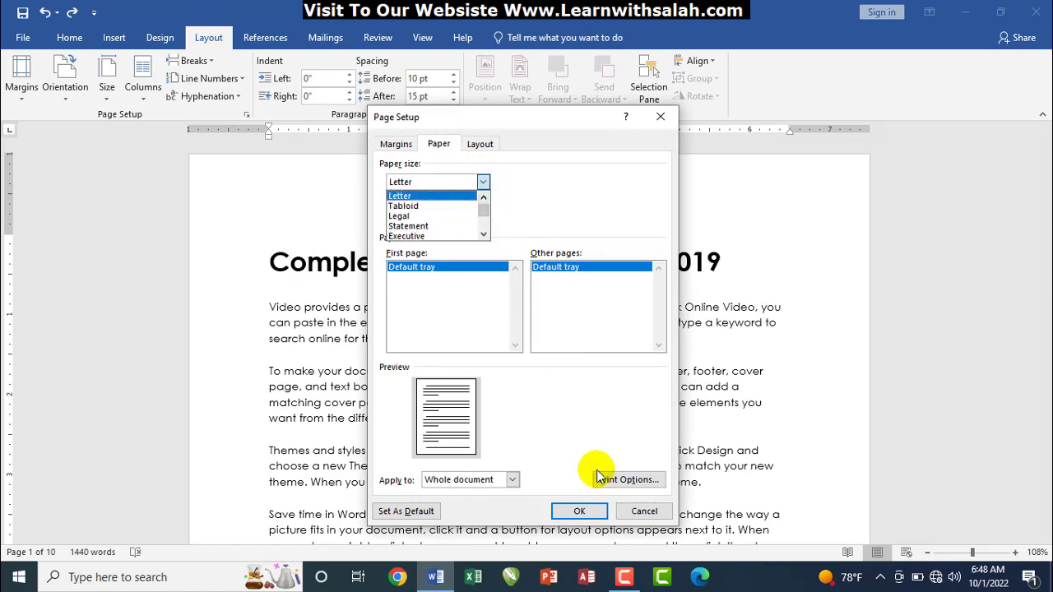
pyautogui.click(578, 511)
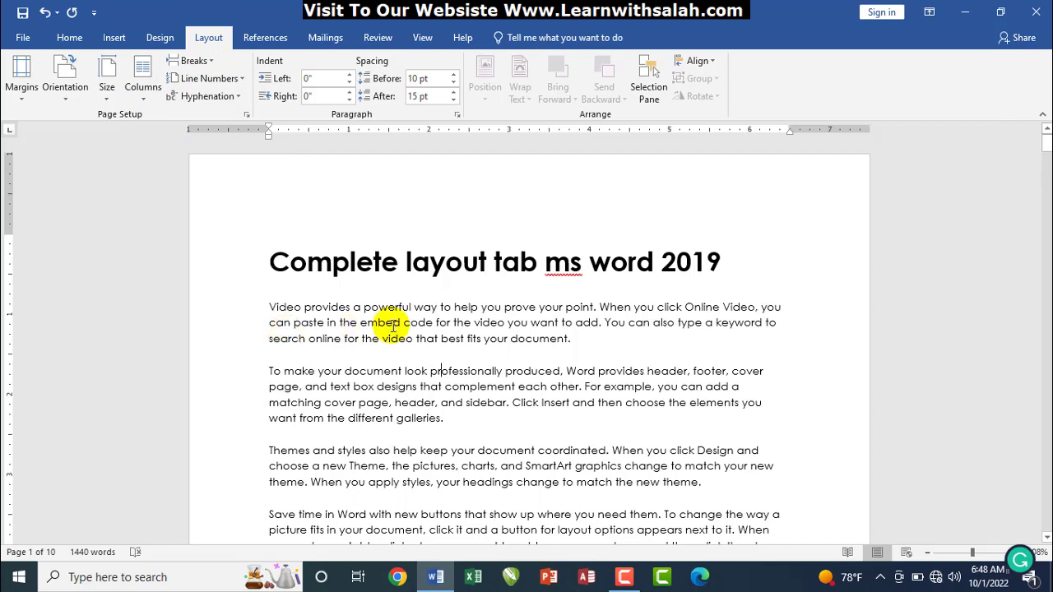
pyautogui.click(392, 324)
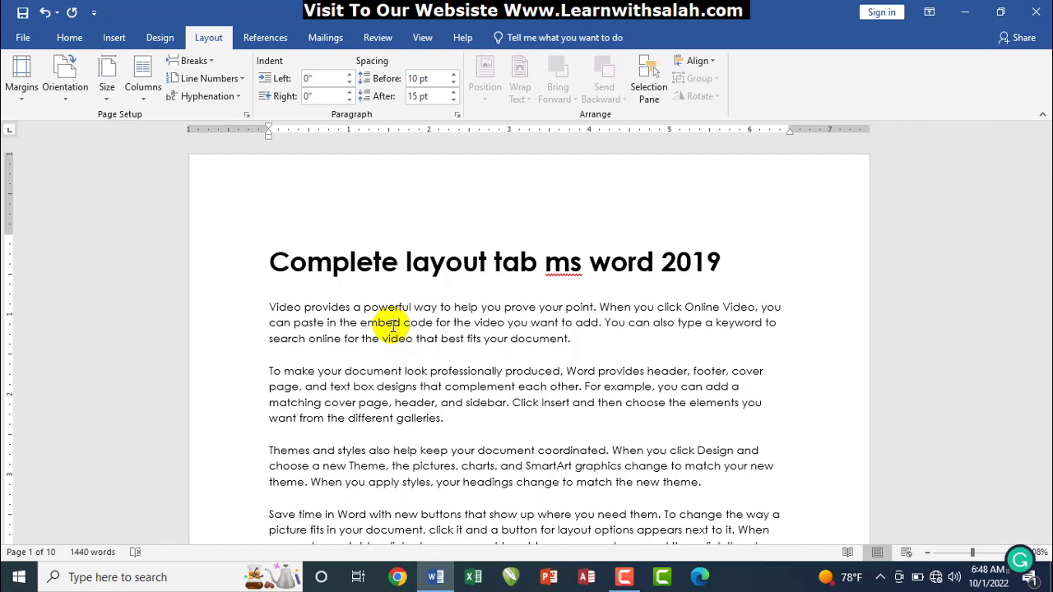
# Set two columns, then open More Columns showing 2 columns, 3" wide, 0.5" spacing
pyautogui.click(142, 88)
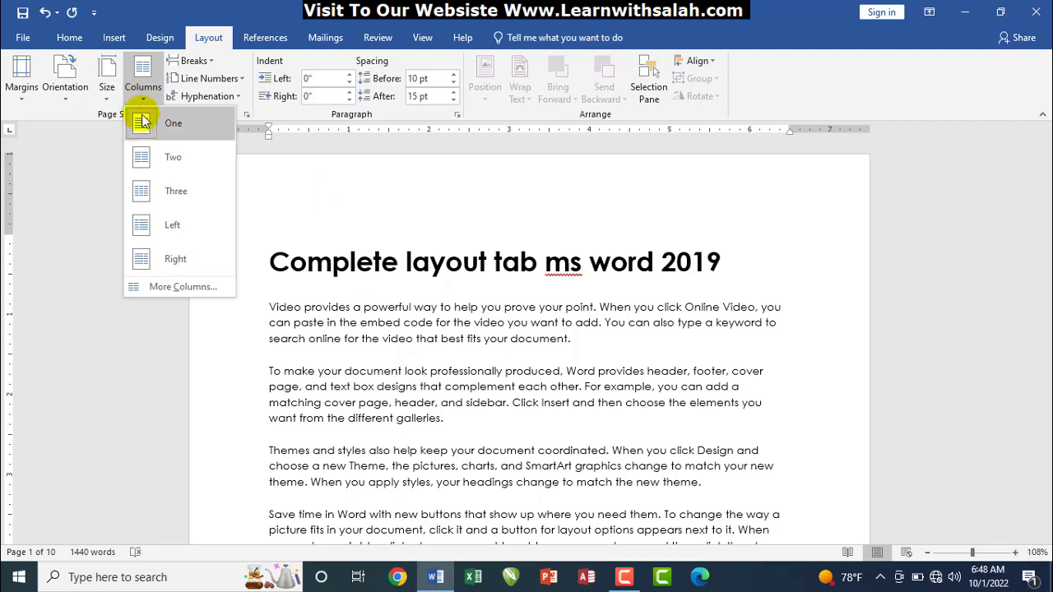
pyautogui.click(155, 159)
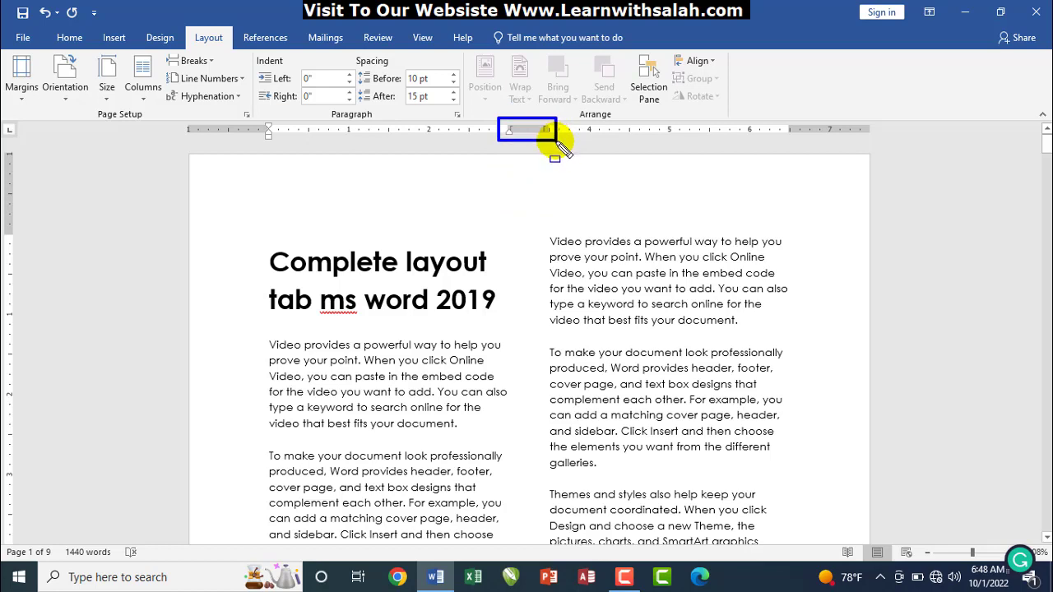
pyautogui.click(143, 86)
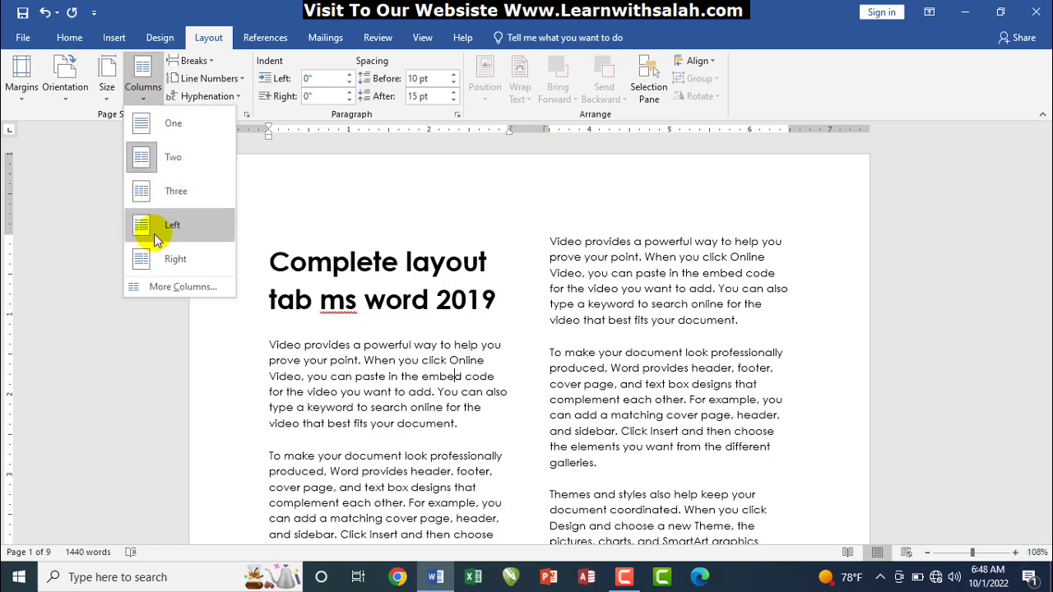
pyautogui.click(168, 287)
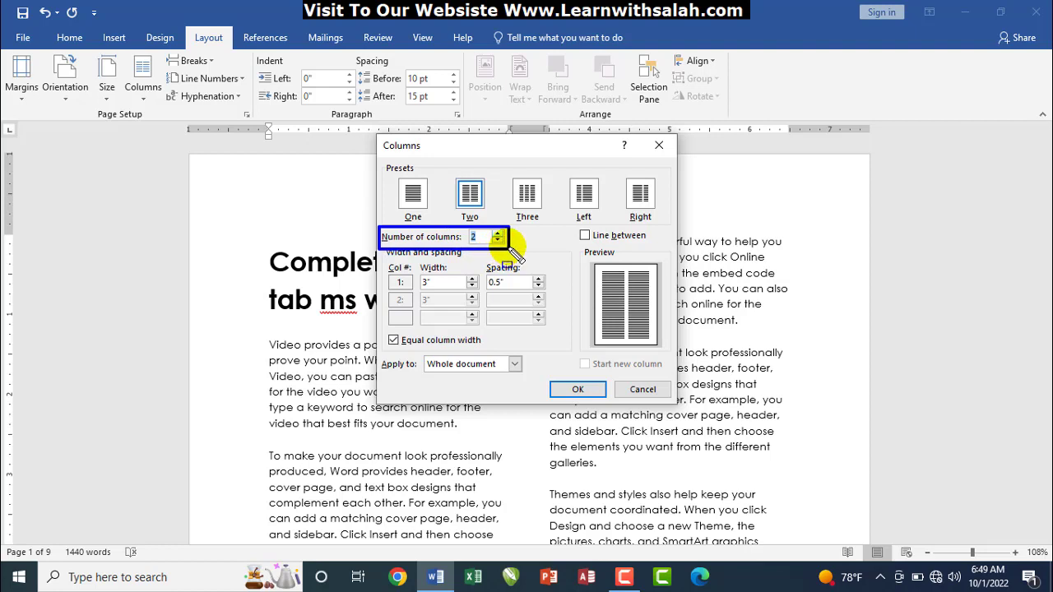
# Try a five-column layout, then undo and redo to return to two columns
pyautogui.click(497, 234)
pyautogui.click(497, 234)
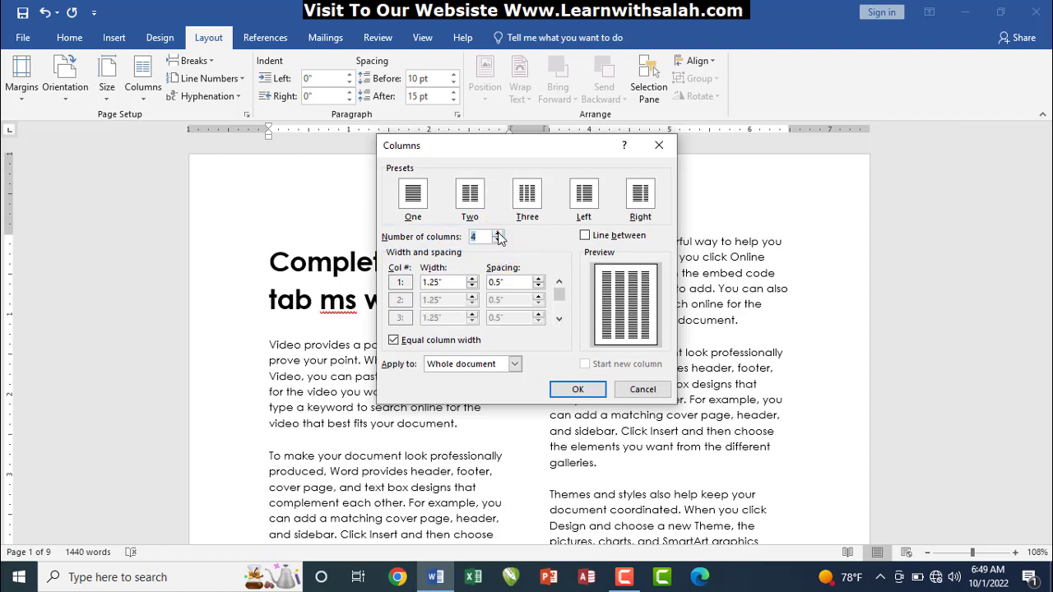
pyautogui.click(497, 234)
pyautogui.click(563, 391)
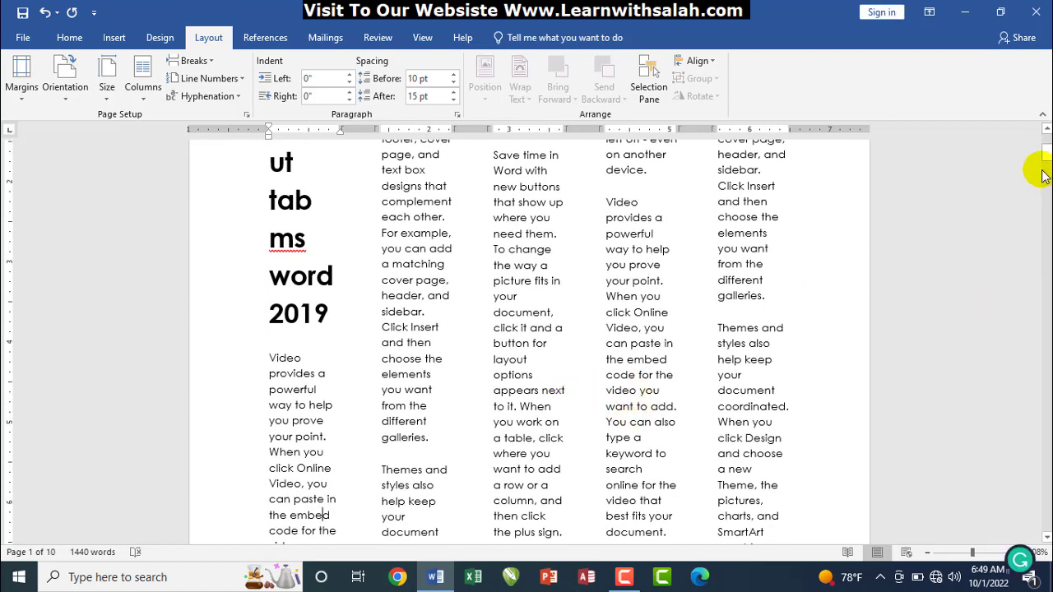
pyautogui.moveTo(1047, 163); pyautogui.dragTo(1045, 160)
pyautogui.hotkey('ctrl', 'z')
pyautogui.hotkey('ctrl', 'z')
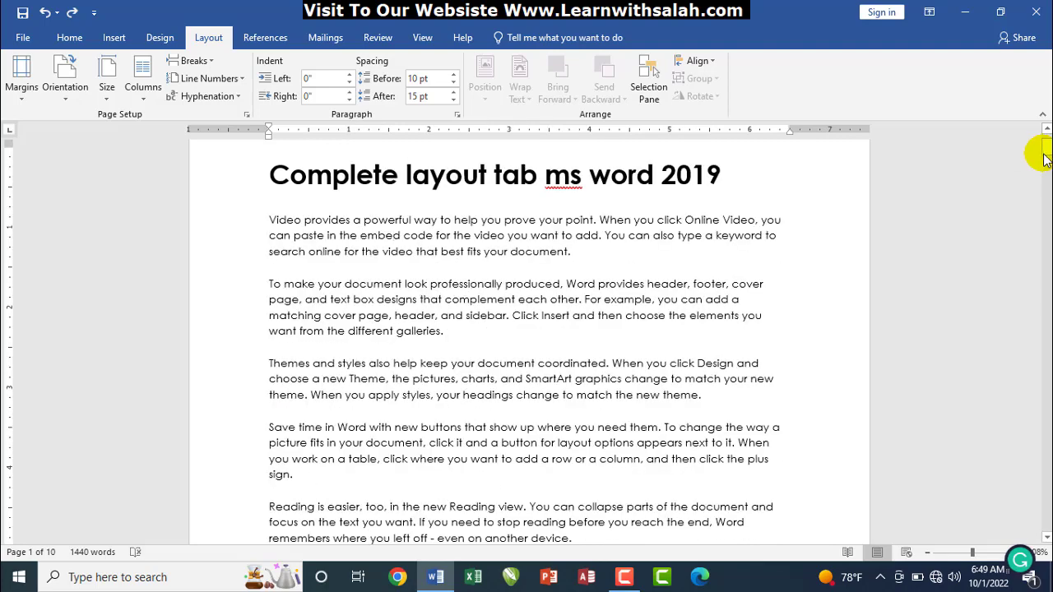
pyautogui.hotkey('ctrl', 'y')
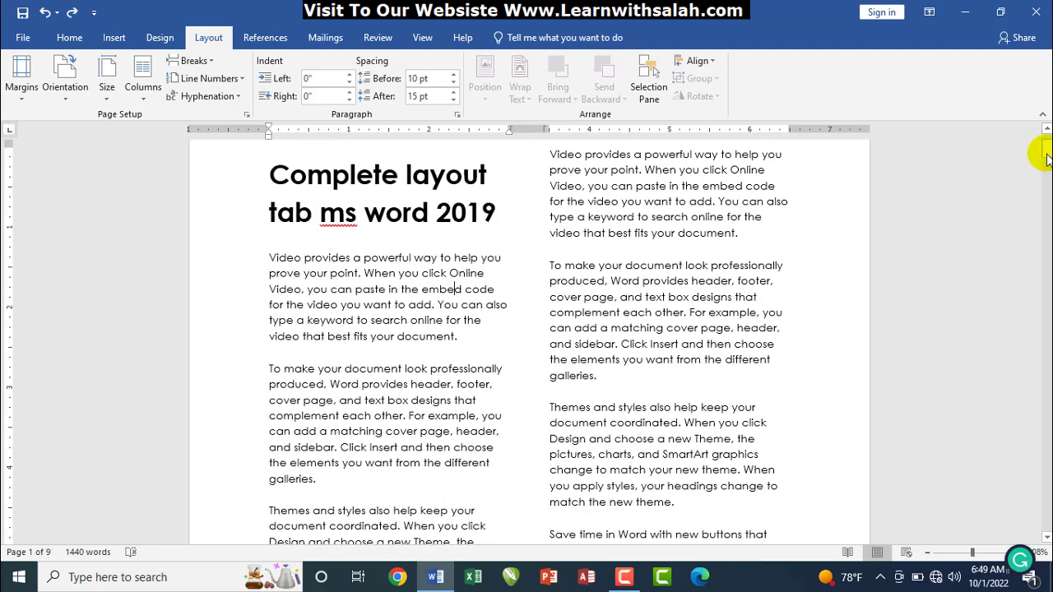
pyautogui.moveTo(1048, 152); pyautogui.dragTo(1048, 144)
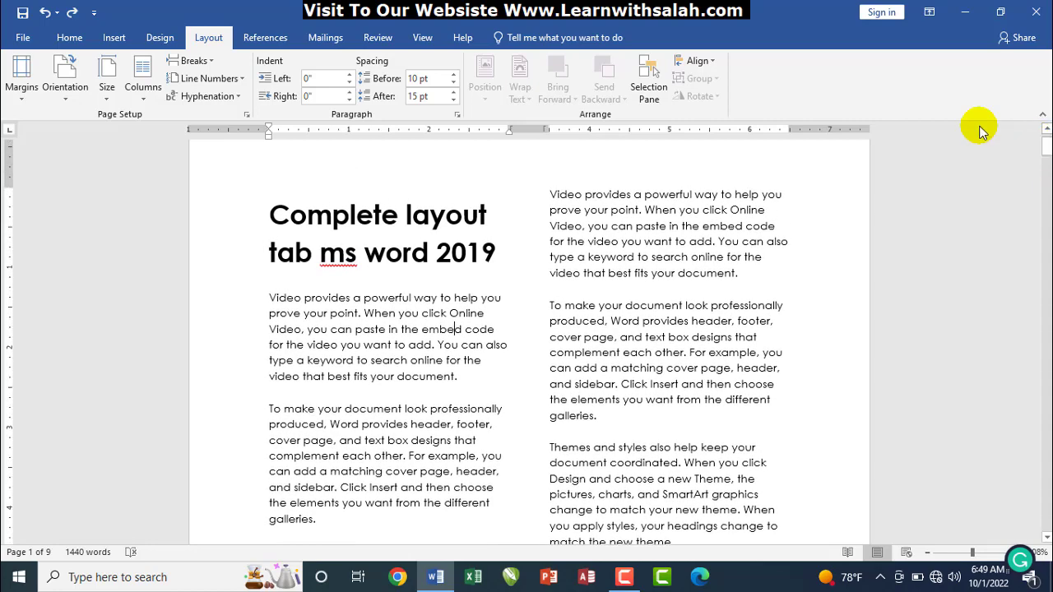
# Undo the document back to a single-column layout
pyautogui.hotkey('ctrl', 'z')
pyautogui.click(211, 61)
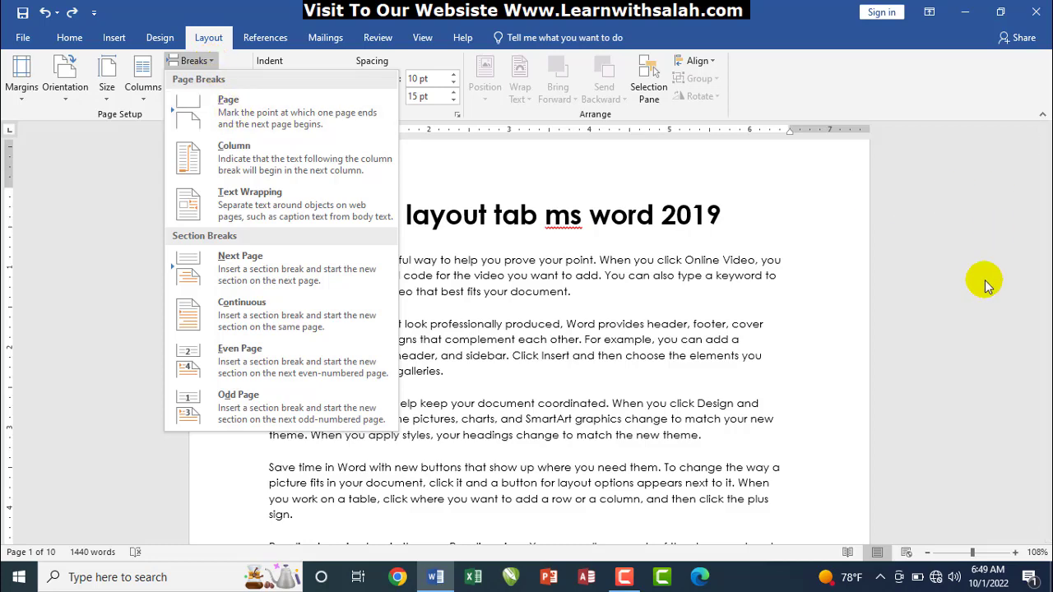
pyautogui.click(689, 365)
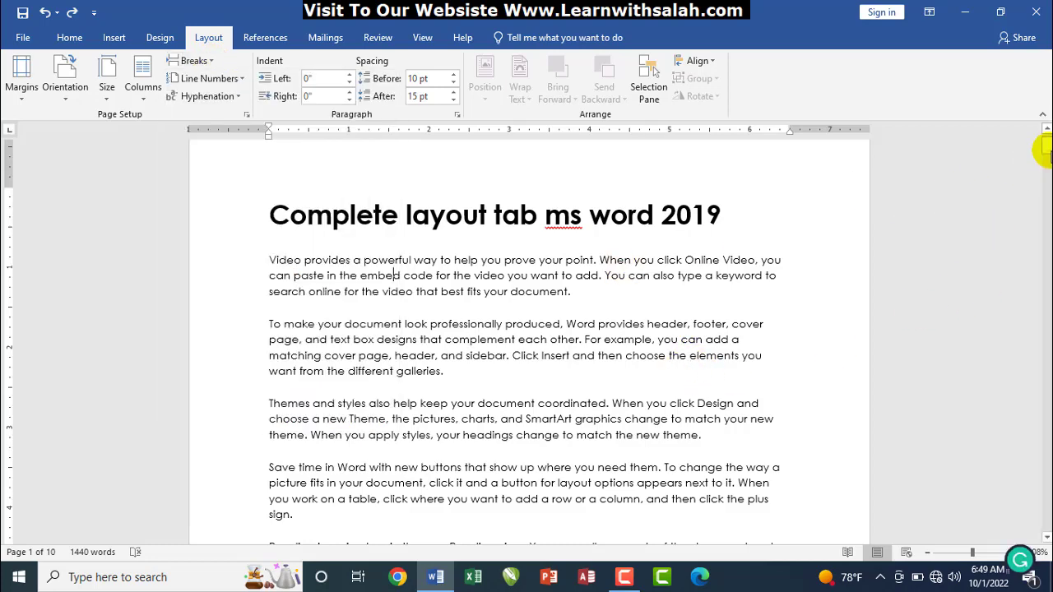
pyautogui.moveTo(1043, 151); pyautogui.dragTo(1047, 182)
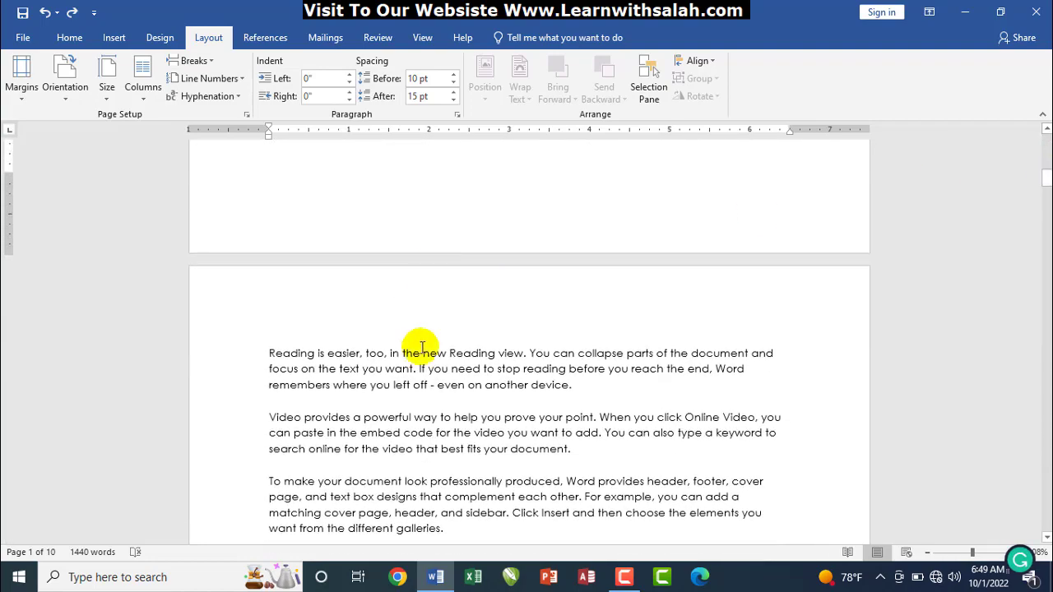
# Insert a break before the 'Video provides' paragraph on page 2
pyautogui.click(261, 421)
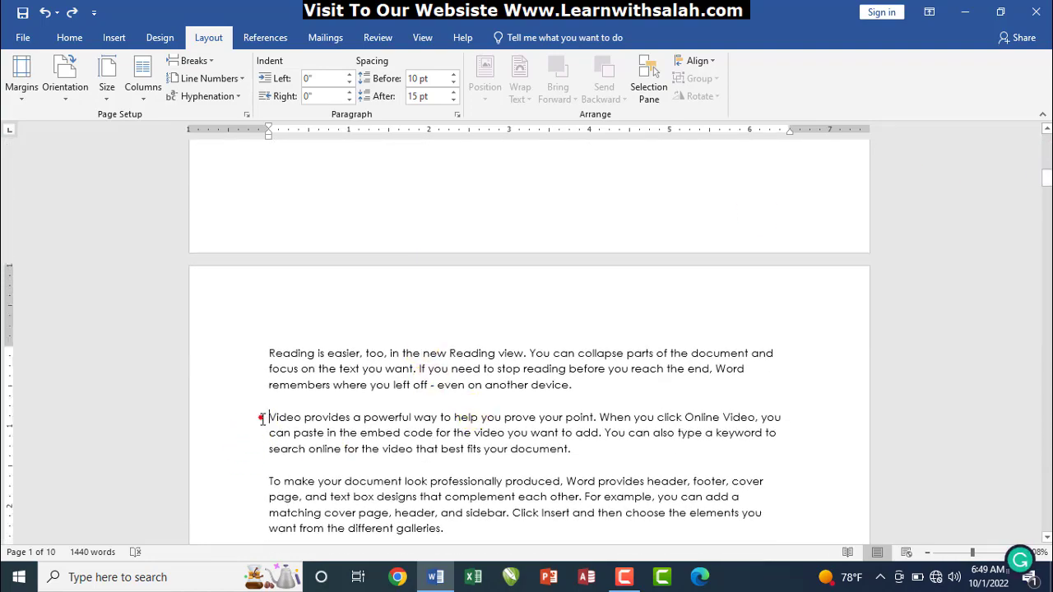
pyautogui.click(196, 63)
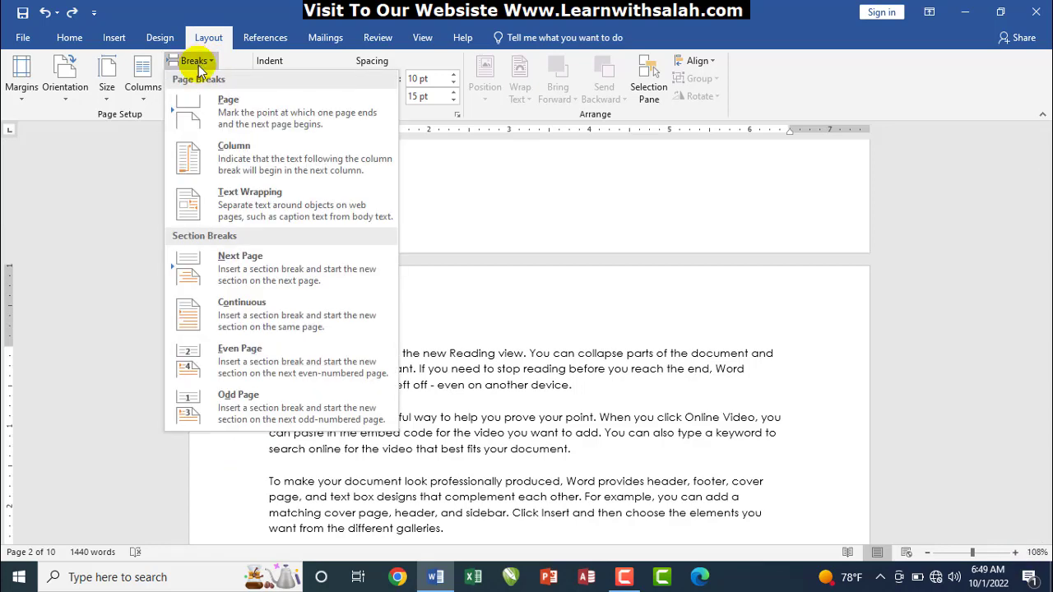
pyautogui.click(214, 103)
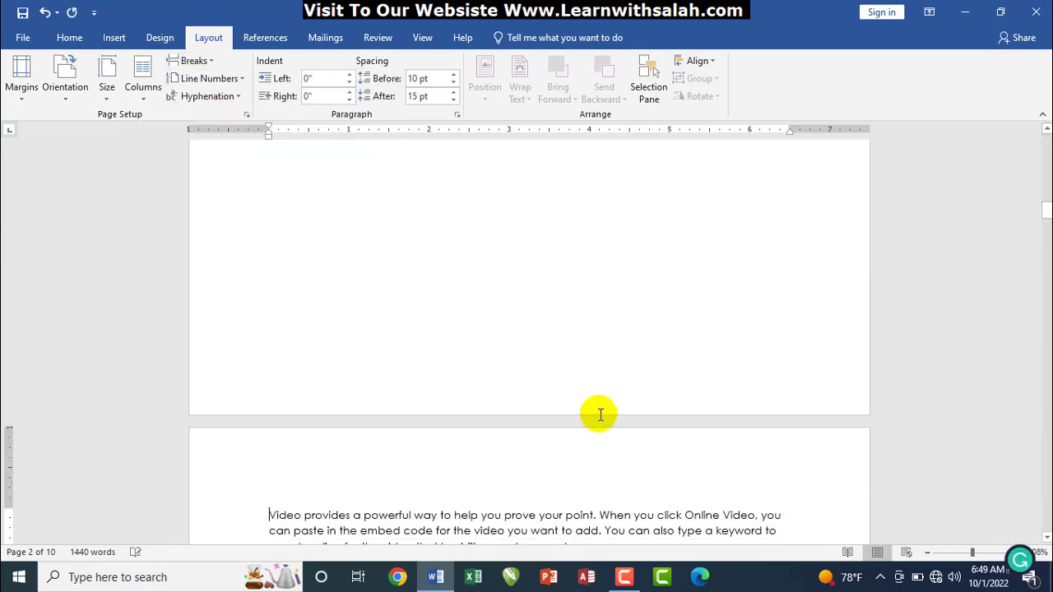
pyautogui.moveTo(1045, 208); pyautogui.dragTo(1046, 175)
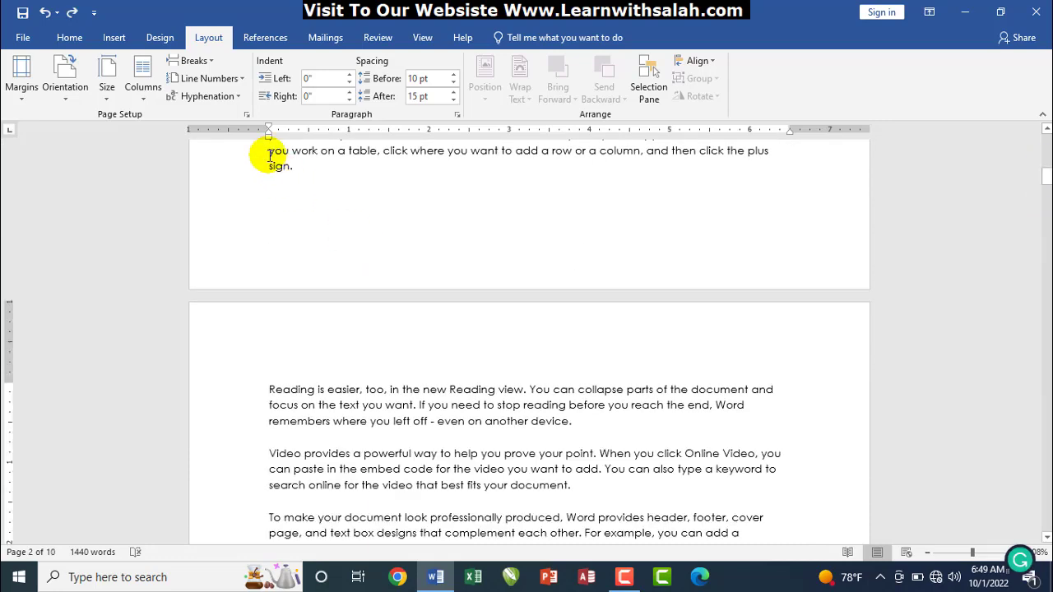
pyautogui.click(194, 63)
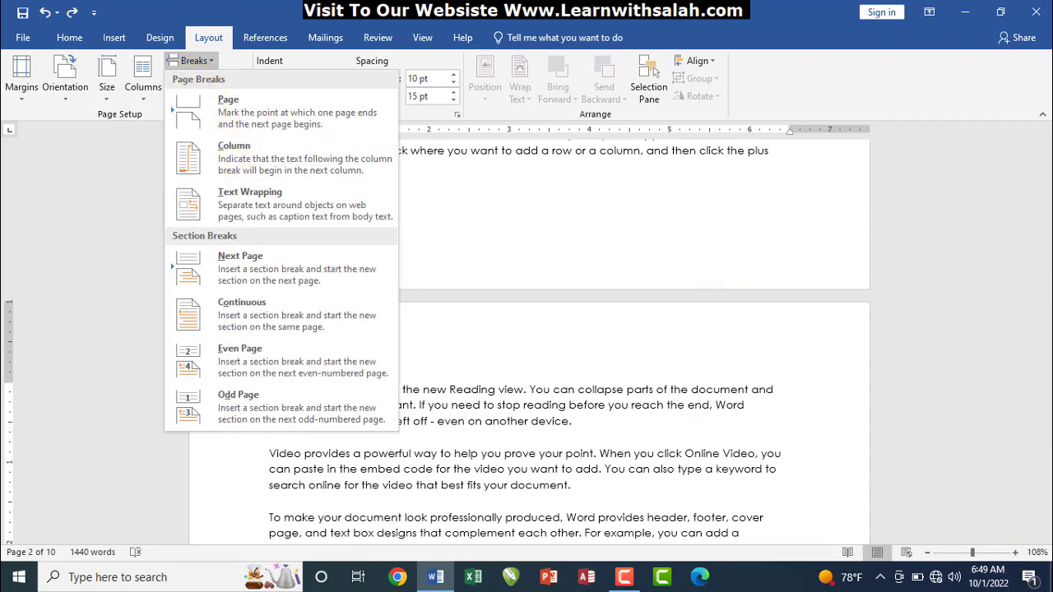
pyautogui.click(133, 92)
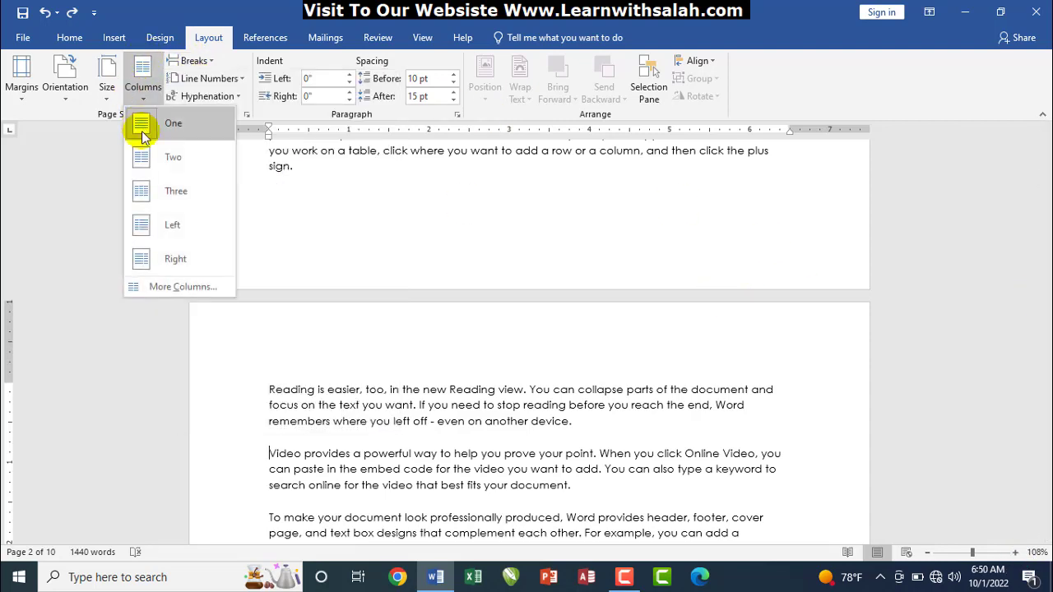
# Switch to two columns and copy the 'Reading is easier' paragraph
pyautogui.click(149, 162)
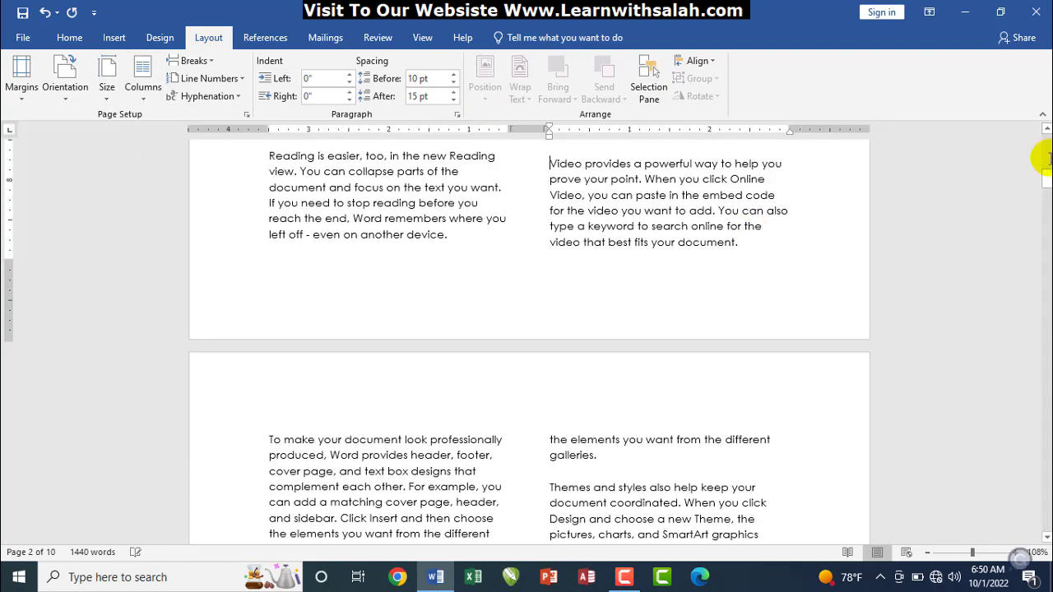
pyautogui.moveTo(1046, 173); pyautogui.dragTo(1040, 200)
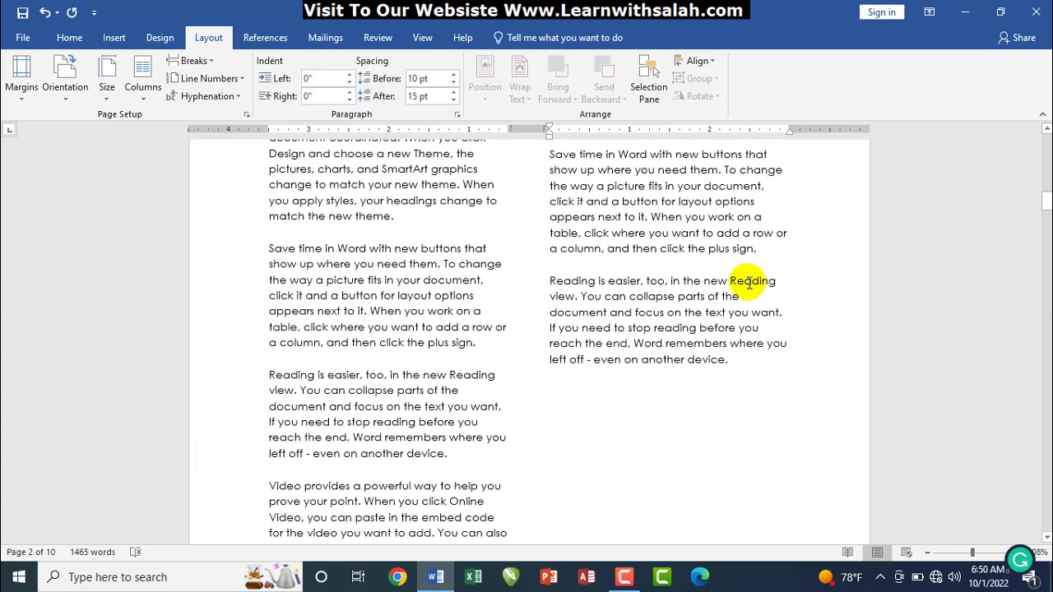
pyautogui.moveTo(732, 361); pyautogui.dragTo(531, 282)
pyautogui.hotkey('ctrl', 'c')
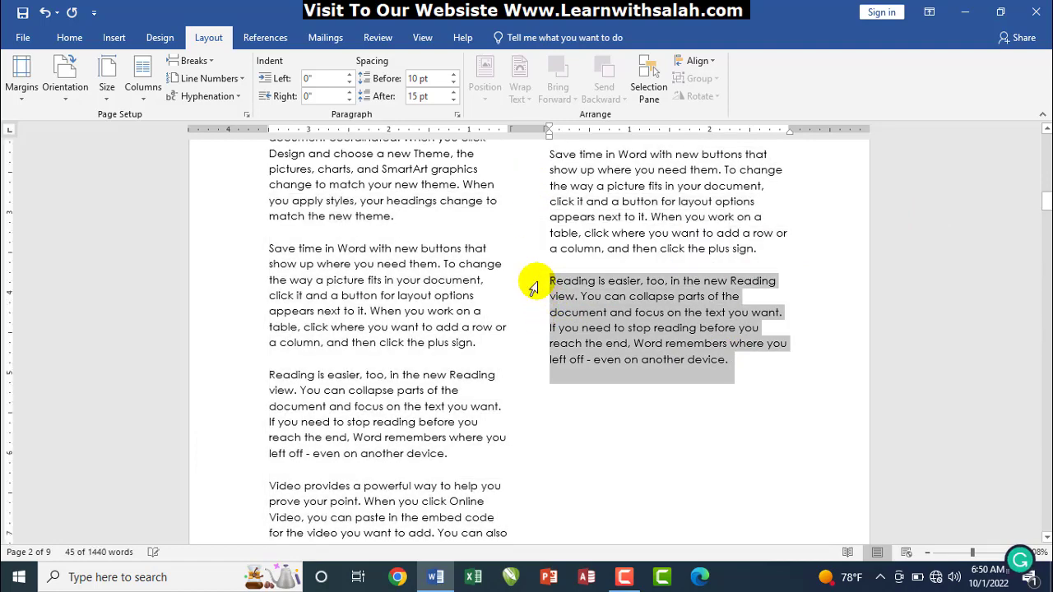
# Paste two copies of the 'Reading is easier' paragraph and select text near the left column's end
pyautogui.hotkey('ctrl', 'v')
pyautogui.hotkey('ctrl', 'v')
pyautogui.hotkey('ctrl', 'v')
pyautogui.hotkey('ctrl', 'v')
pyautogui.hotkey('ctrl', 'v')
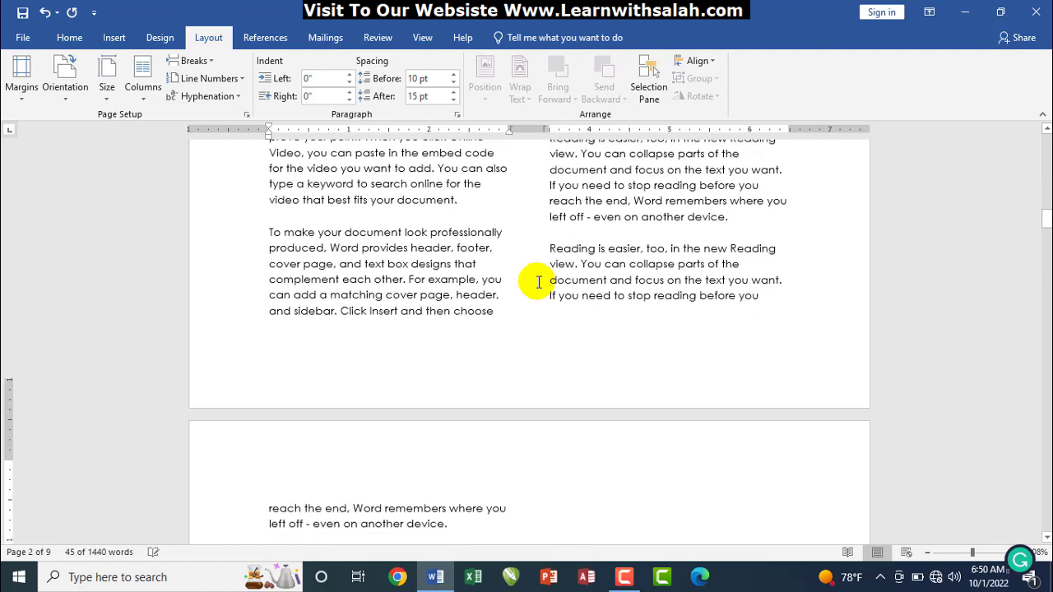
pyautogui.hotkey('ctrl', 'v')
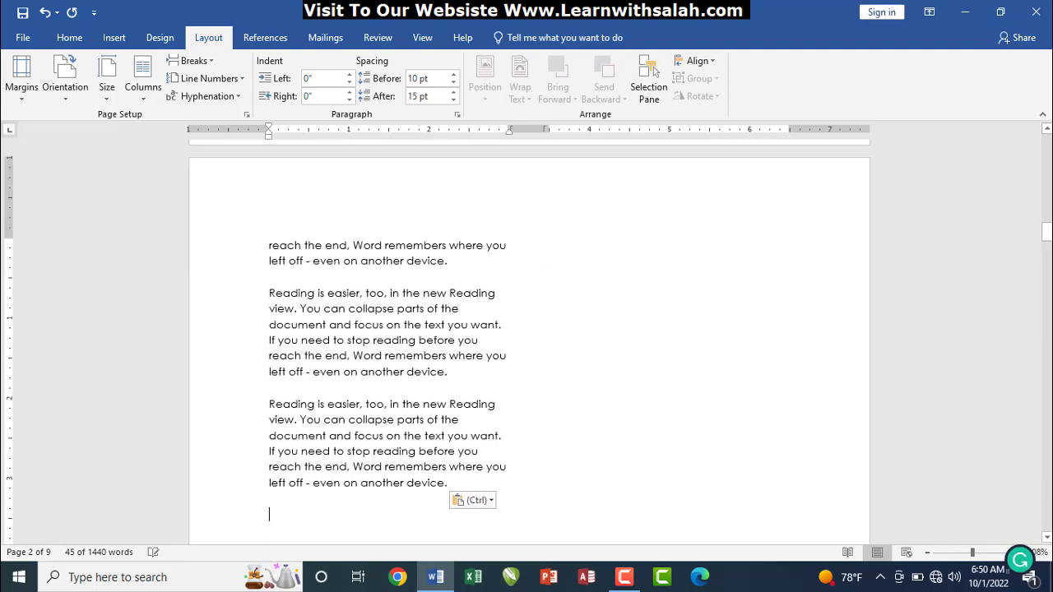
pyautogui.moveTo(1045, 231); pyautogui.dragTo(1046, 230)
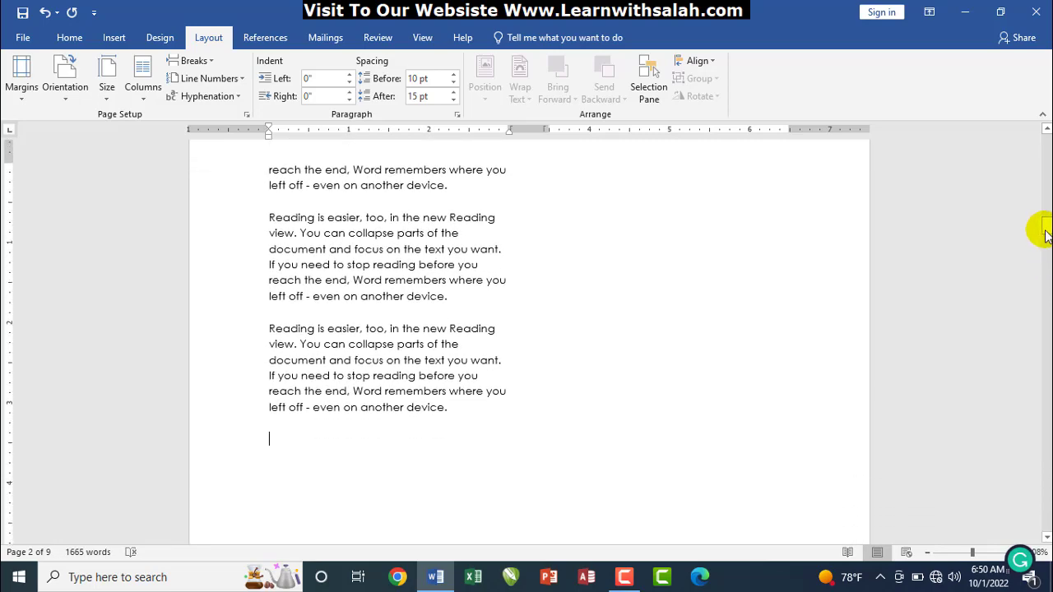
pyautogui.moveTo(459, 403); pyautogui.dragTo(246, 176)
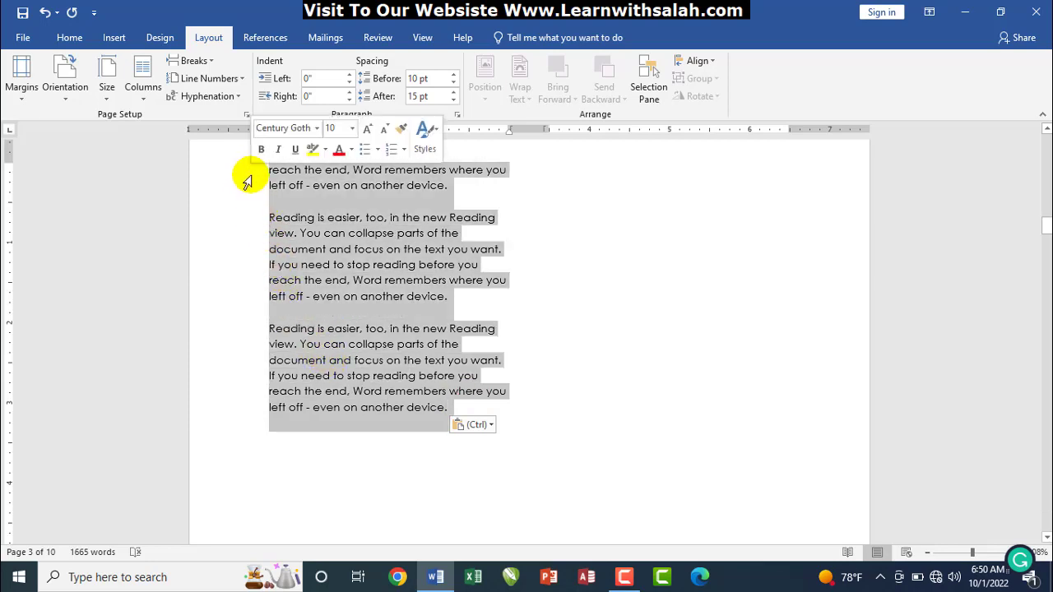
pyautogui.click(688, 183)
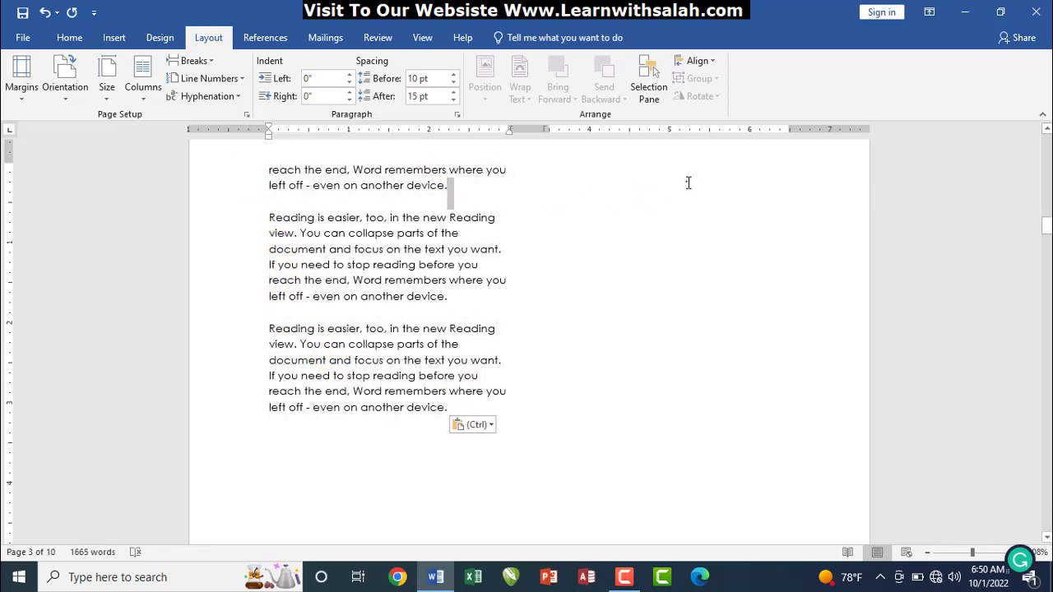
pyautogui.doubleClick(658, 173)
pyautogui.tripleClick(658, 173)
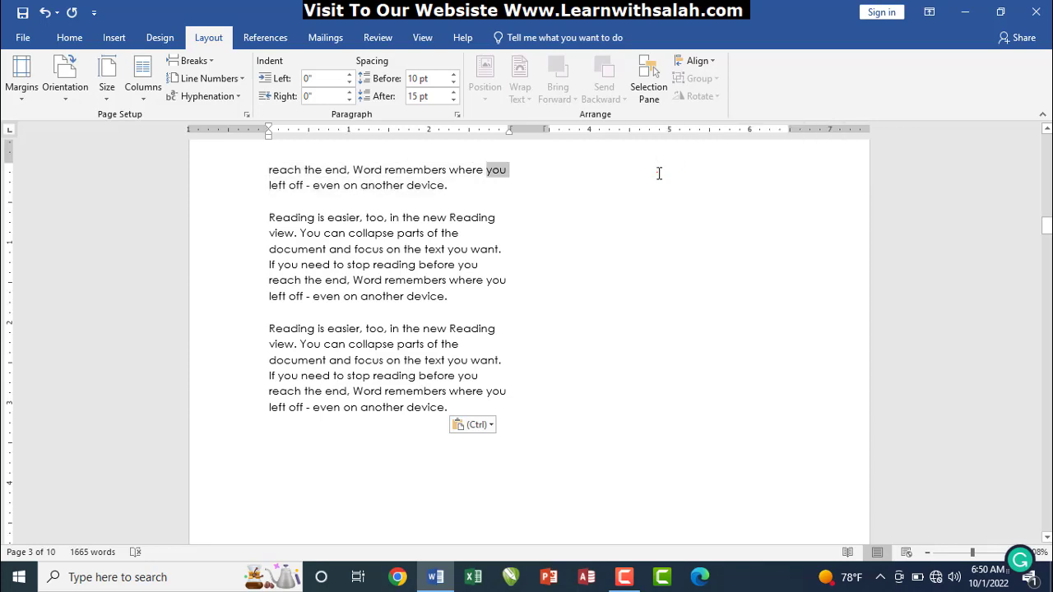
pyautogui.tripleClick(659, 174)
pyautogui.tripleClick(659, 173)
pyautogui.doubleClick(659, 174)
pyautogui.tripleClick(659, 174)
pyautogui.tripleClick(659, 173)
pyautogui.doubleClick(659, 174)
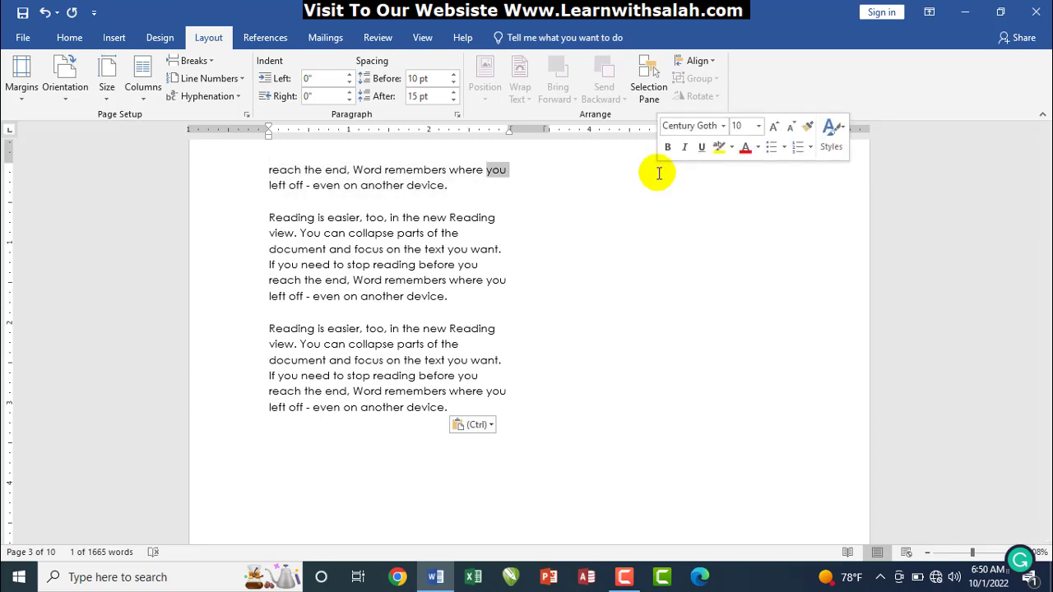
# Insert a column break after the last paragraph and paste the paragraph into the right column
pyautogui.click(459, 403)
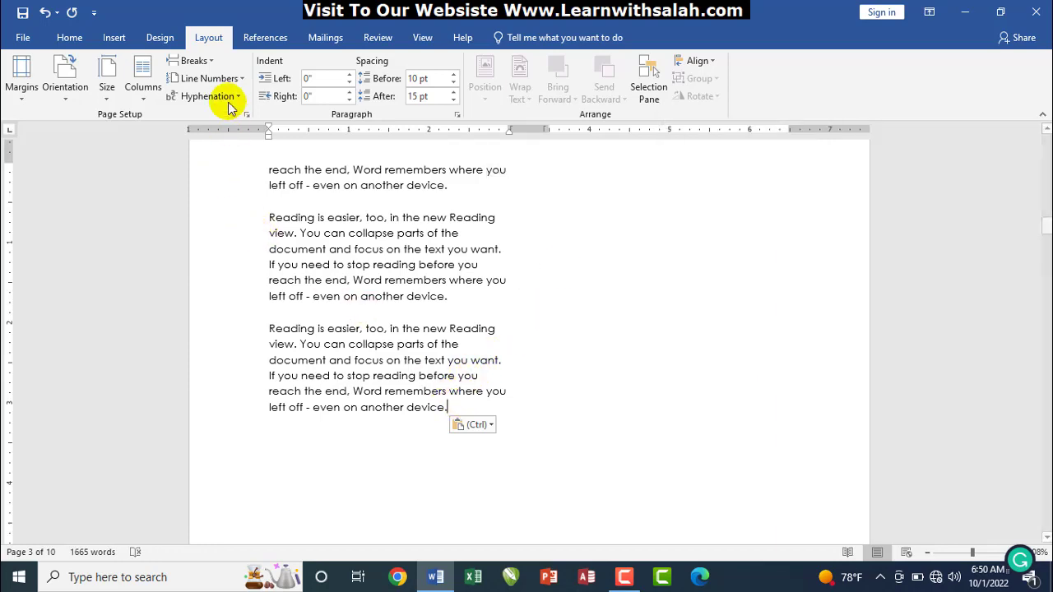
pyautogui.click(198, 65)
pyautogui.click(219, 156)
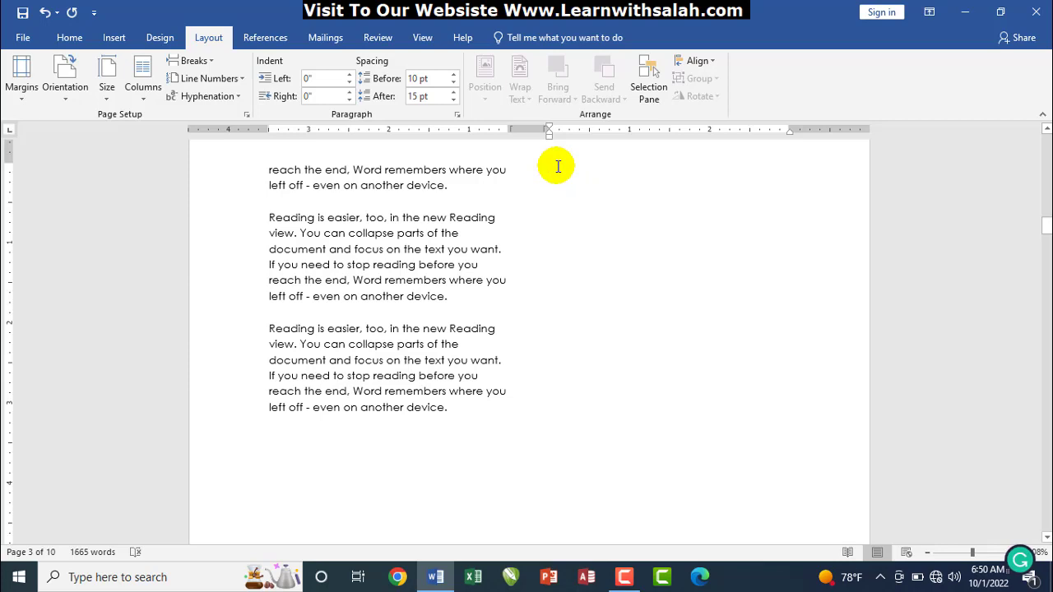
pyautogui.hotkey('ctrl', 'v')
pyautogui.hotkey('ctrl', 'v')
pyautogui.hotkey('ctrl', 'v')
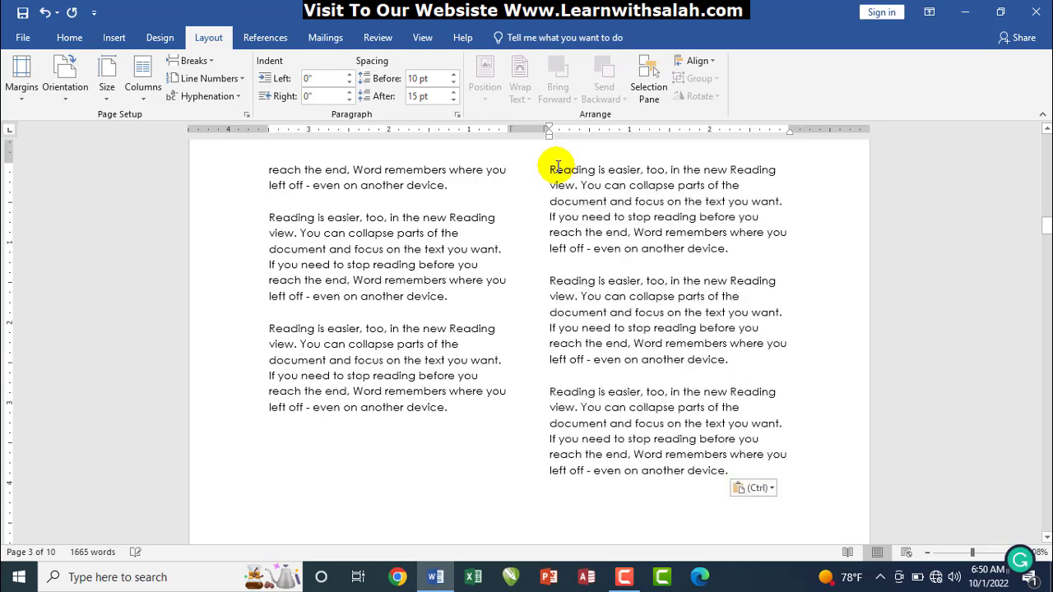
pyautogui.click(457, 414)
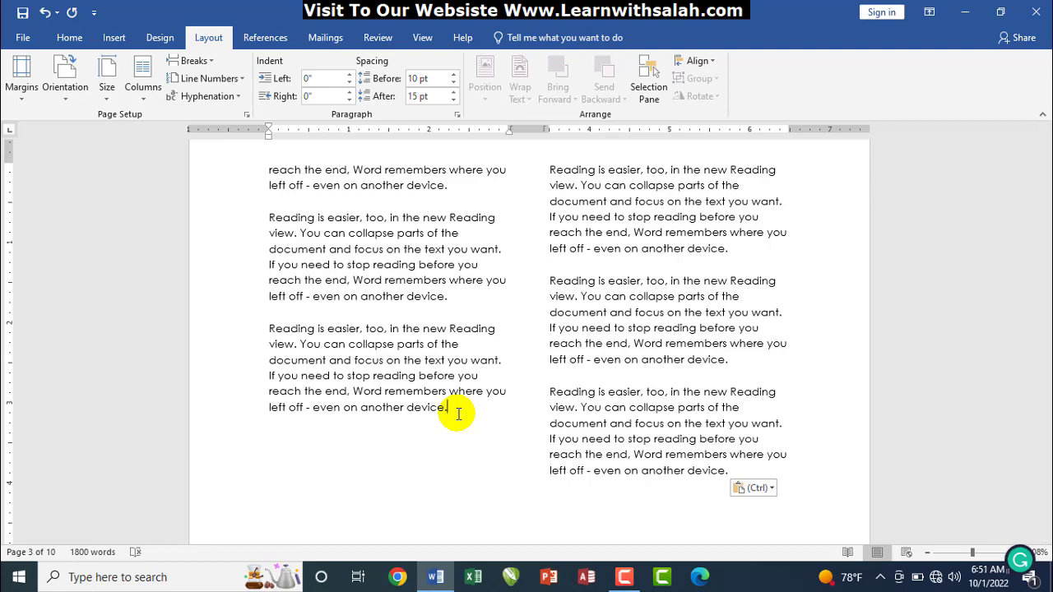
# Undo the pasted paragraphs to return to single-column text
pyautogui.click(195, 62)
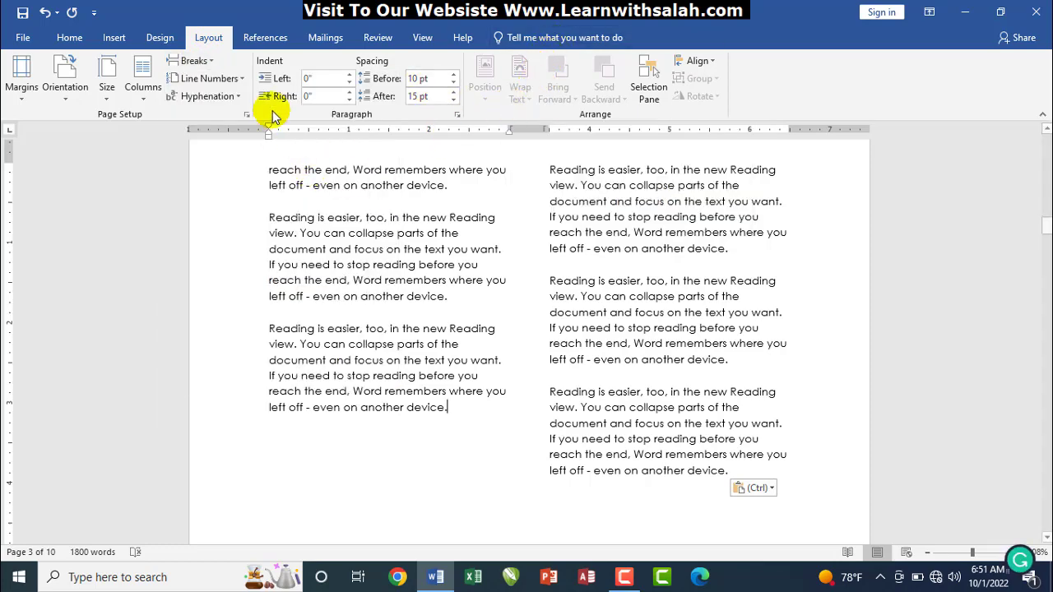
pyautogui.click(191, 60)
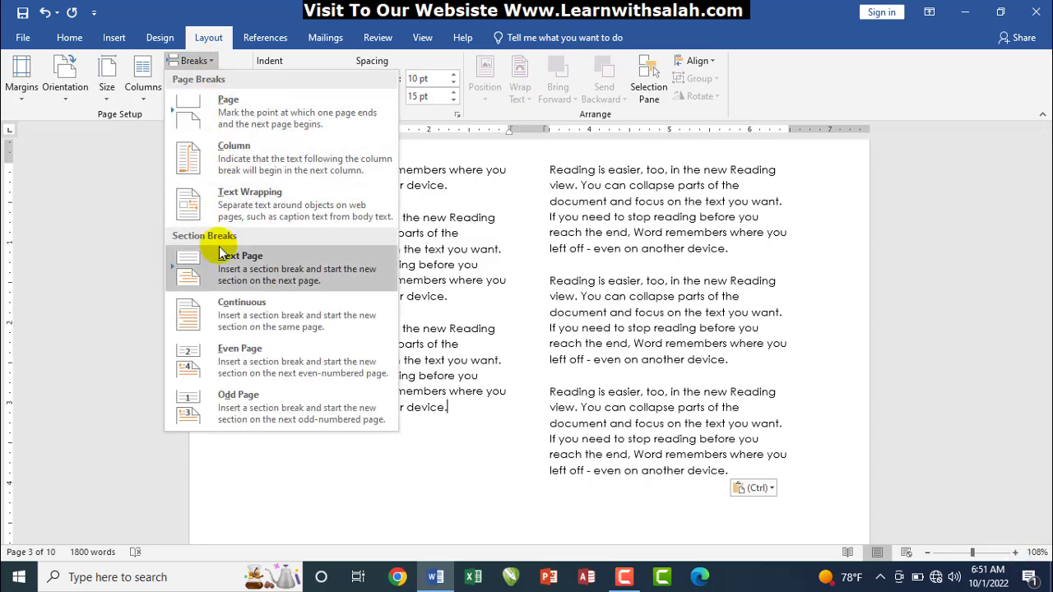
pyautogui.click(434, 343)
pyautogui.hotkey('ctrl', 'z')
pyautogui.hotkey('ctrl', 'z')
pyautogui.hotkey('ctrl', 'z')
pyautogui.hotkey('ctrl', 'z')
pyautogui.hotkey('ctrl', 'z')
pyautogui.hotkey('ctrl', 'z')
pyautogui.hotkey('ctrl', 'z')
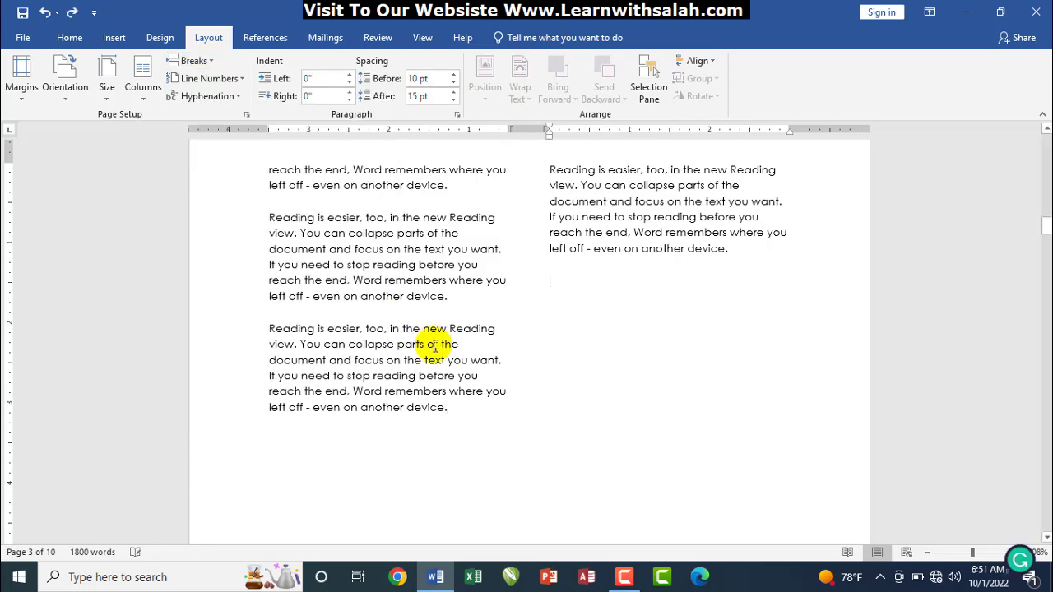
pyautogui.hotkey('ctrl', 'z')
pyautogui.hotkey('ctrl', 'z')
pyautogui.hotkey('ctrl', 'z')
pyautogui.hotkey('ctrl', 'z')
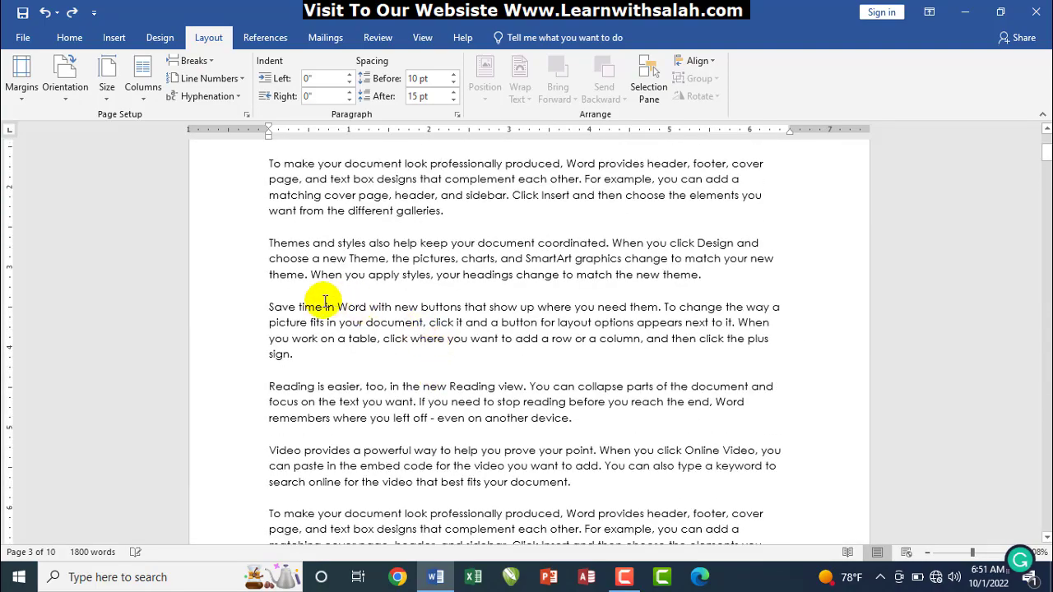
# Insert a Next Page section break before the 'Save time in Word' paragraph
pyautogui.click(268, 308)
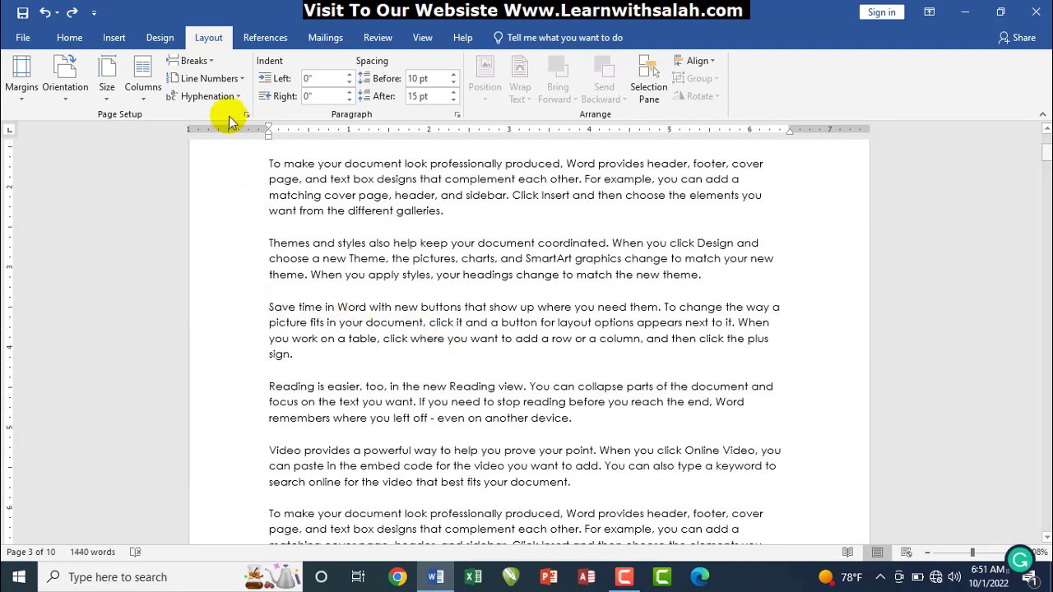
pyautogui.click(190, 61)
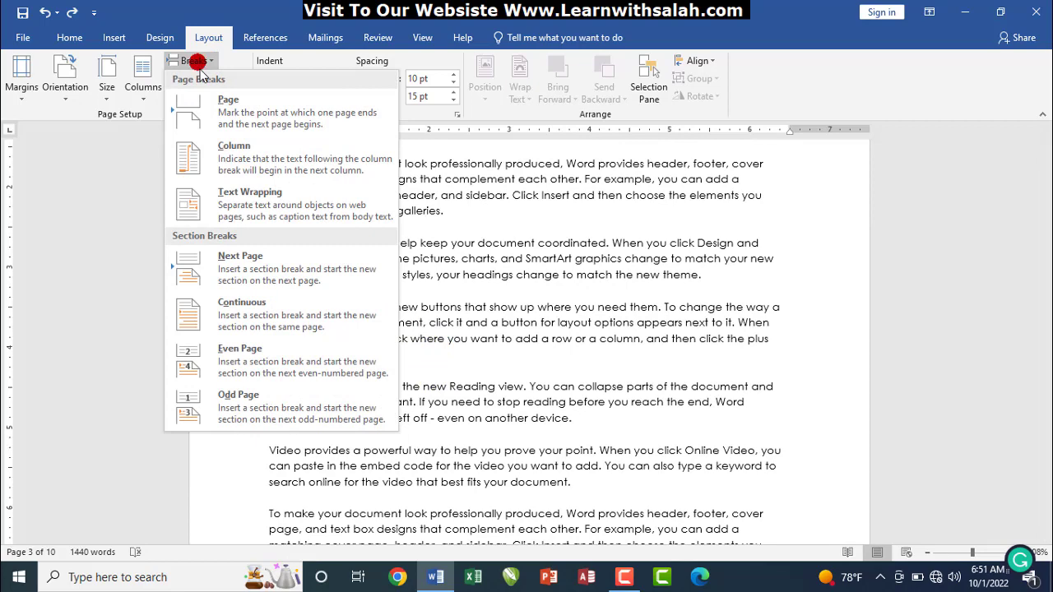
pyautogui.click(236, 271)
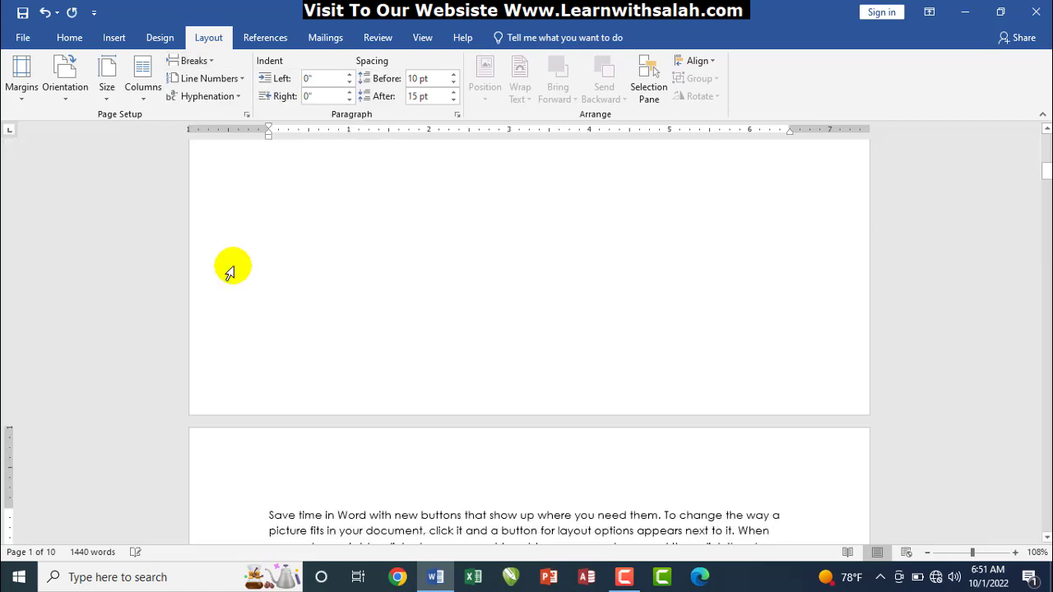
pyautogui.scroll(-6, 348, 392)
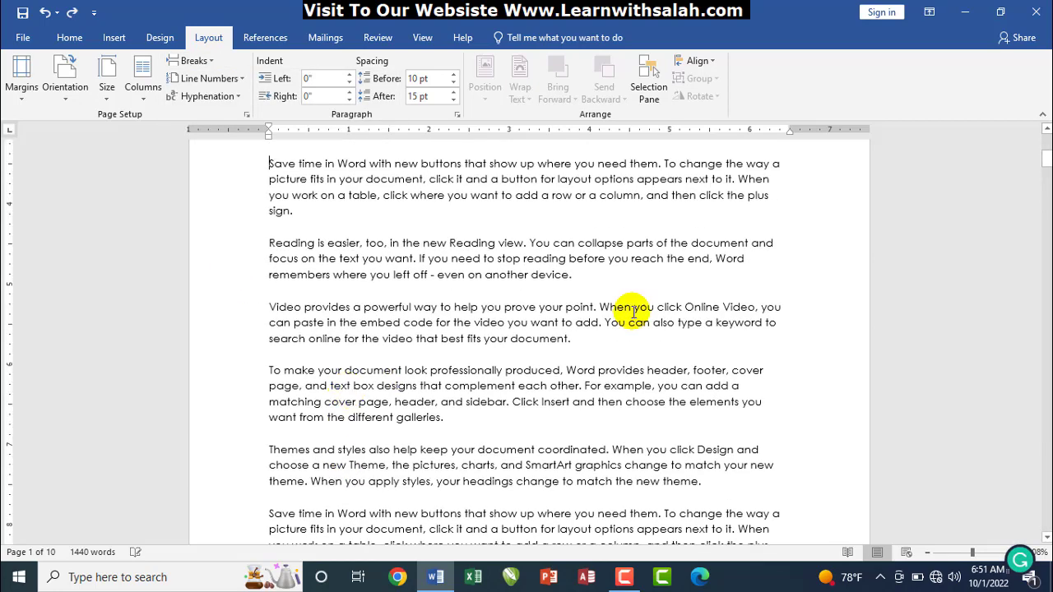
# Add '5th' and '6th' label lines above the 'Video provides' and 'To make' paragraphs
pyautogui.moveTo(1047, 162); pyautogui.dragTo(1039, 148)
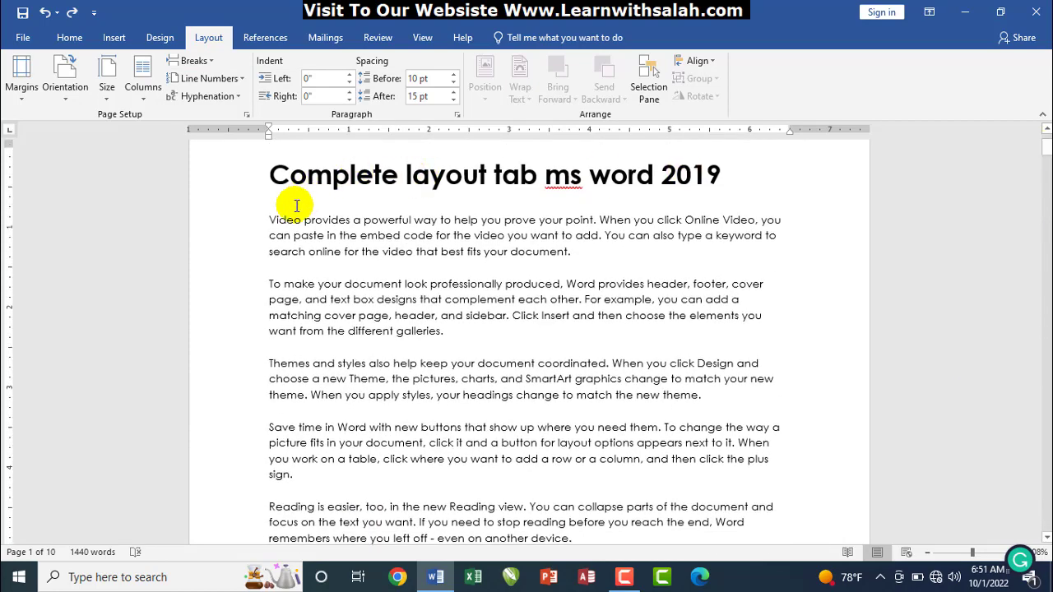
pyautogui.click(269, 217)
pyautogui.press('Return')
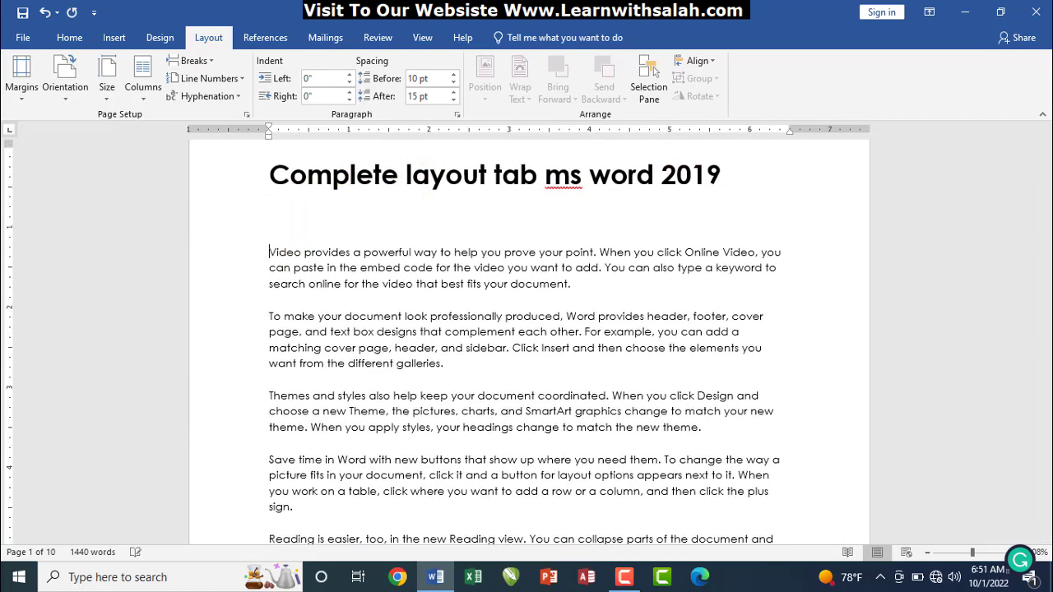
pyautogui.write('5th')
pyautogui.click(276, 306)
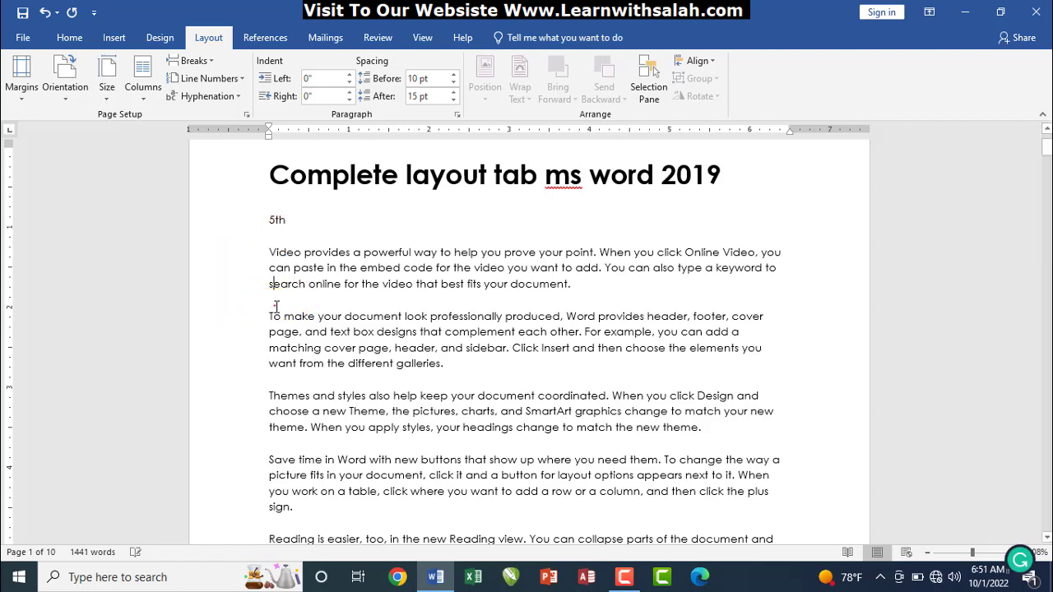
pyautogui.click(268, 316)
pyautogui.press('Return')
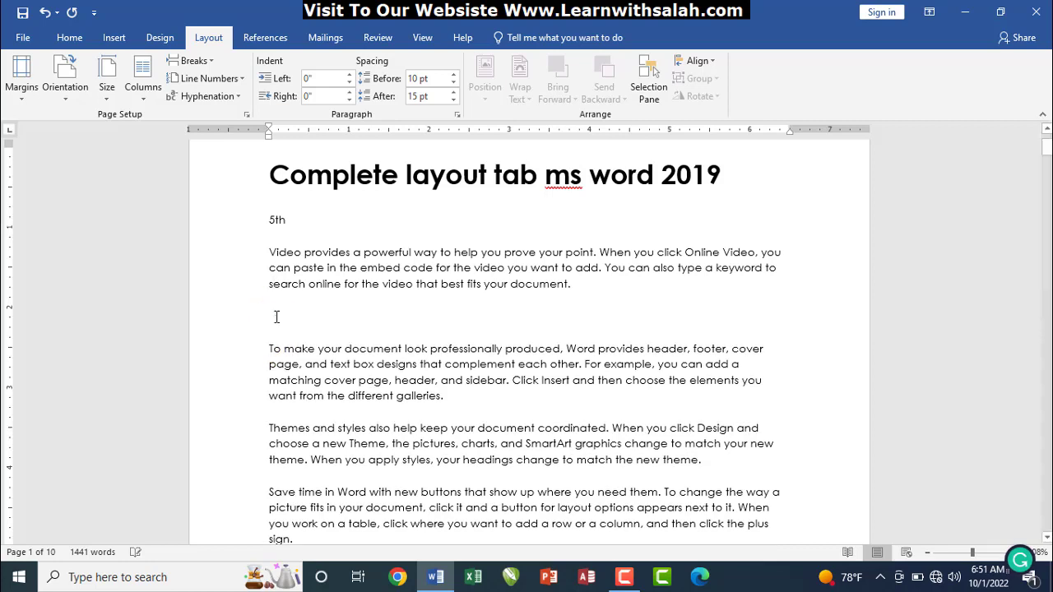
pyautogui.write('6th')
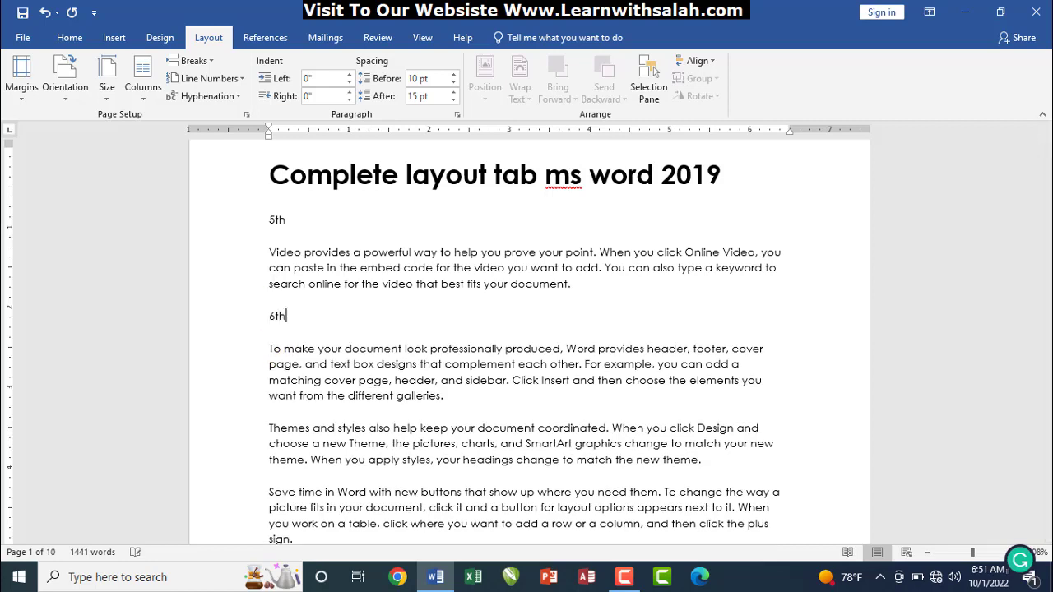
# Add blank lines above the 'Themes' and 'Save time' paragraphs and type the '12' label
pyautogui.click(270, 428)
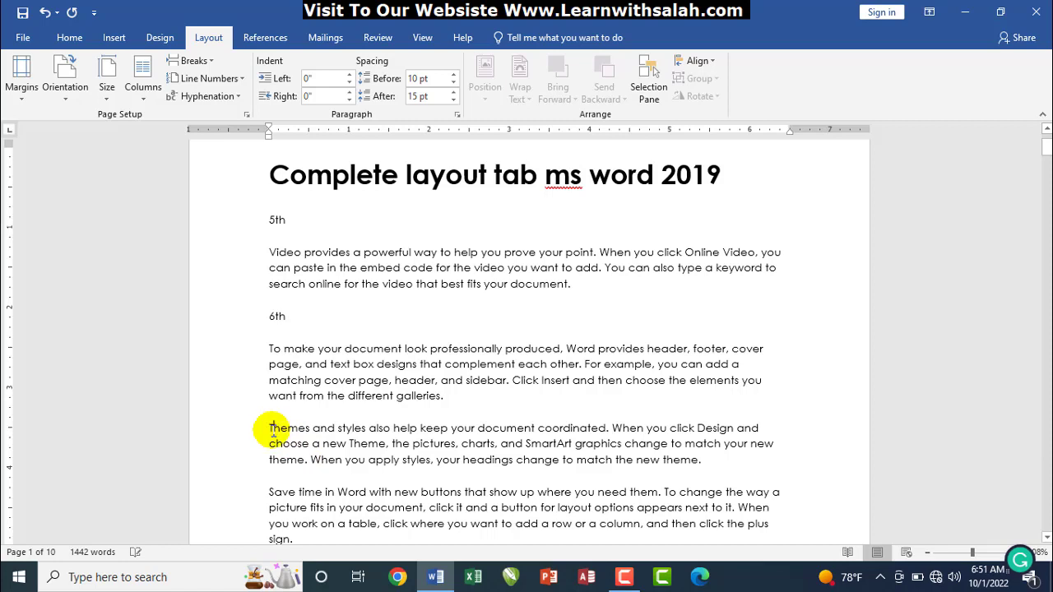
pyautogui.press('BackSpace')
pyautogui.press('Return')
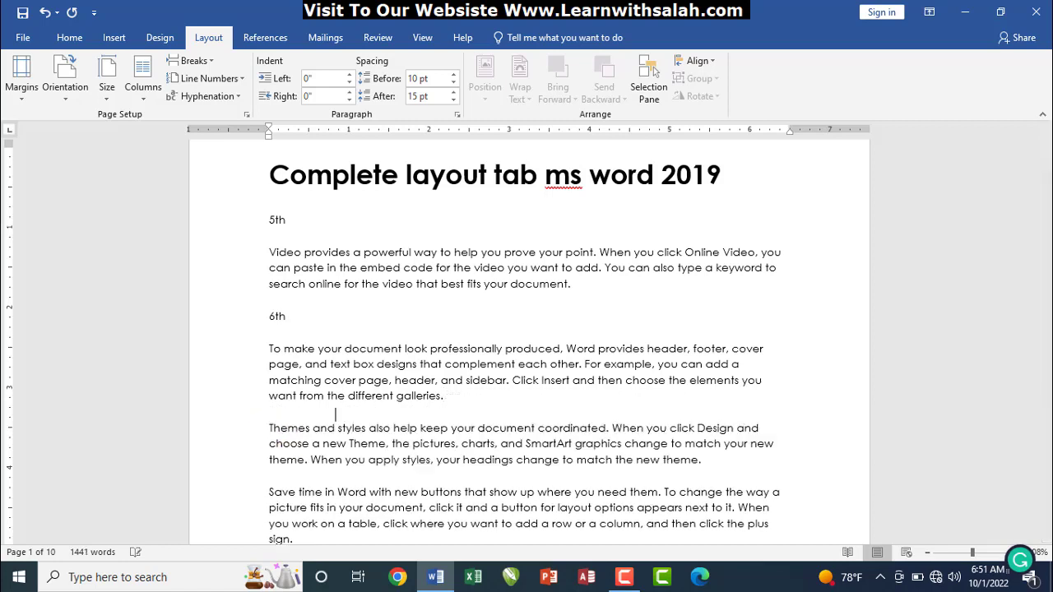
pyautogui.press('Return')
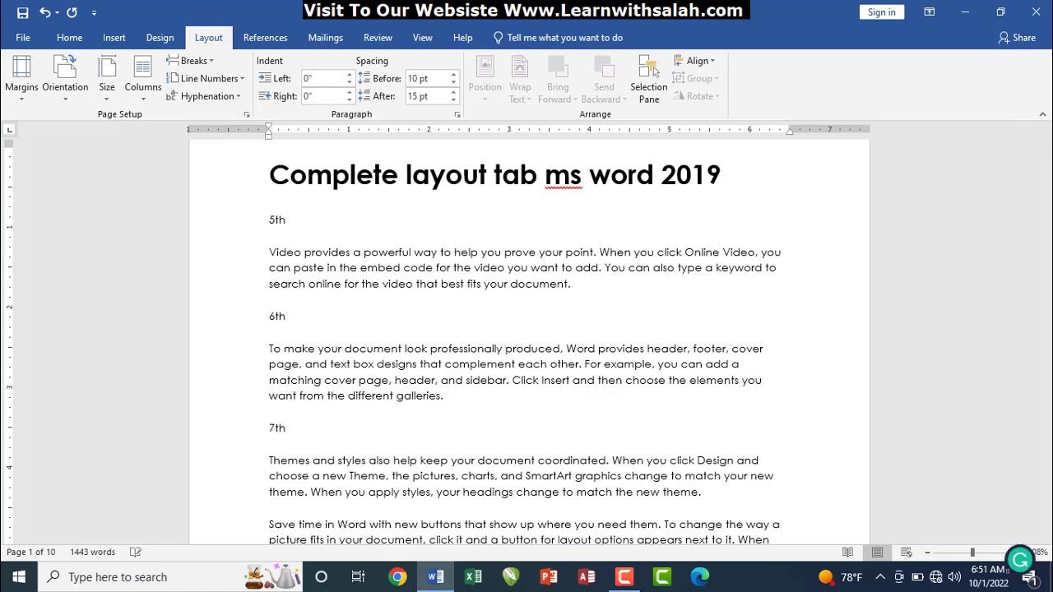
pyautogui.click(270, 524)
pyautogui.press('BackSpace')
pyautogui.press('Return')
pyautogui.press('Return')
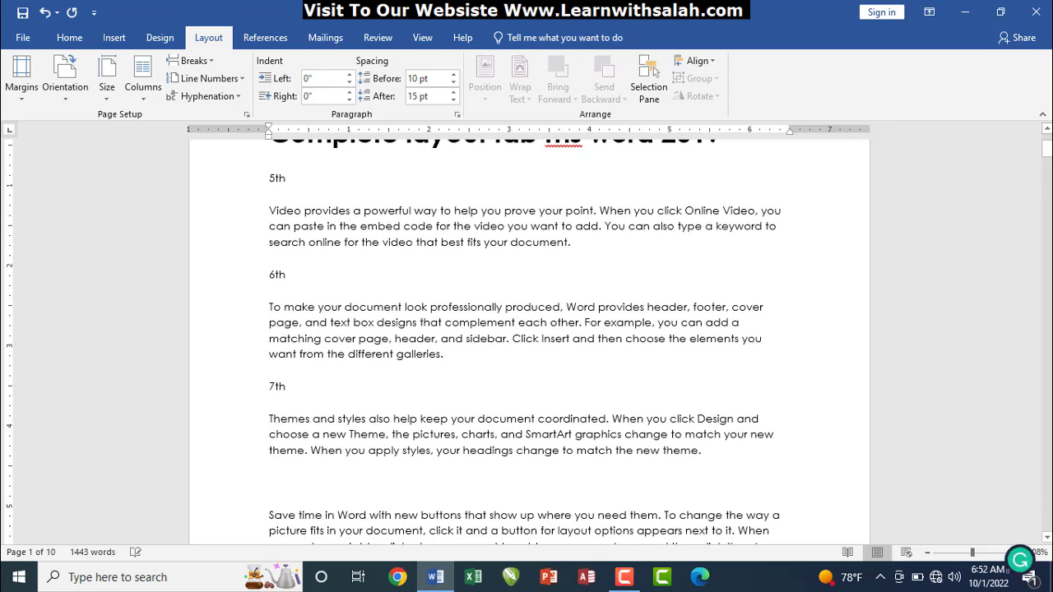
pyautogui.write('12th')
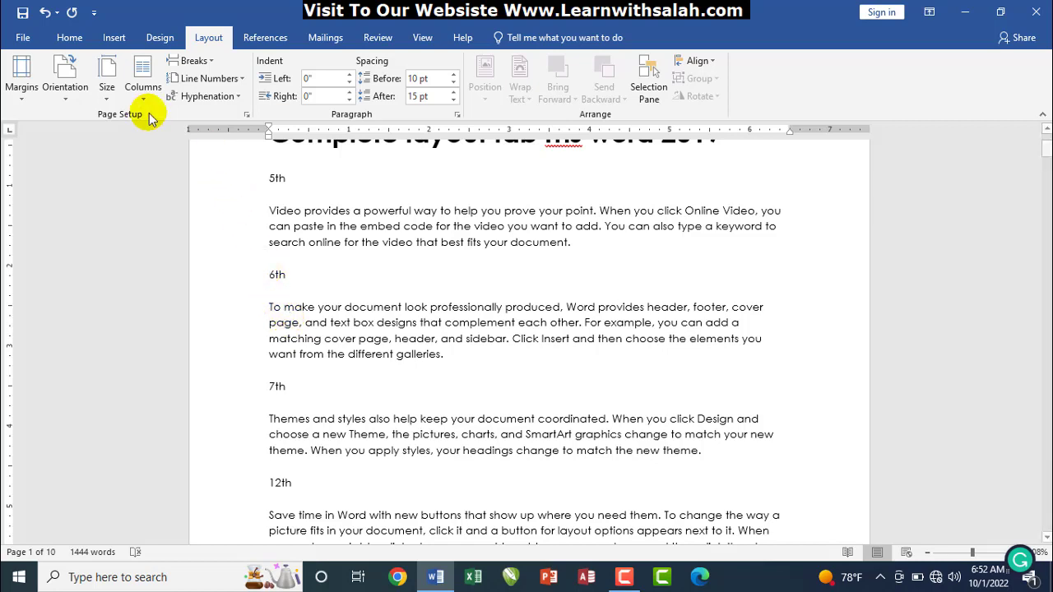
# Insert continuous section breaks before the 6th, 7th and 12th labels
pyautogui.click(269, 274)
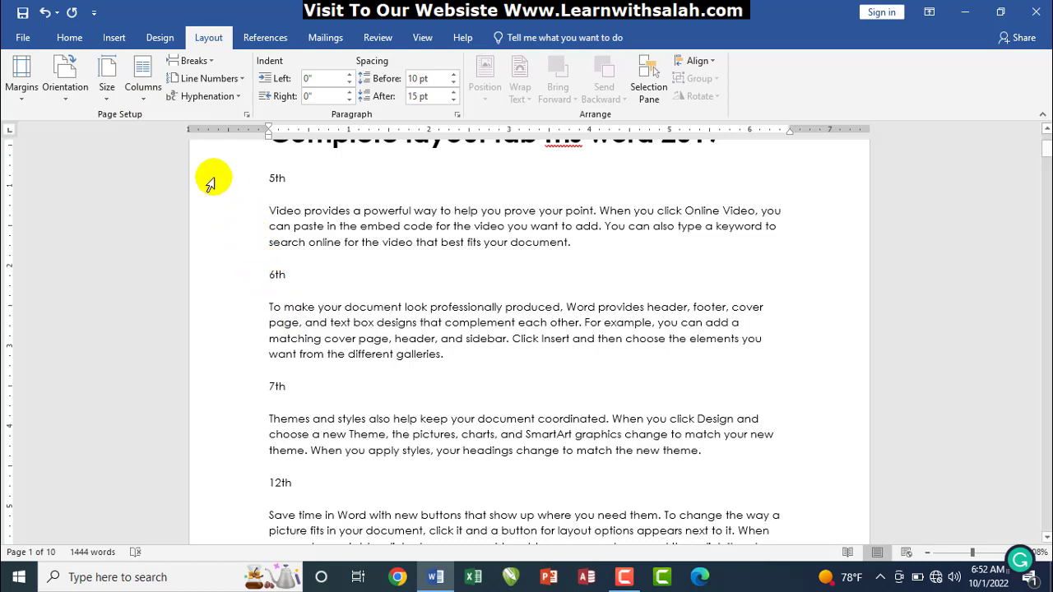
pyautogui.click(195, 61)
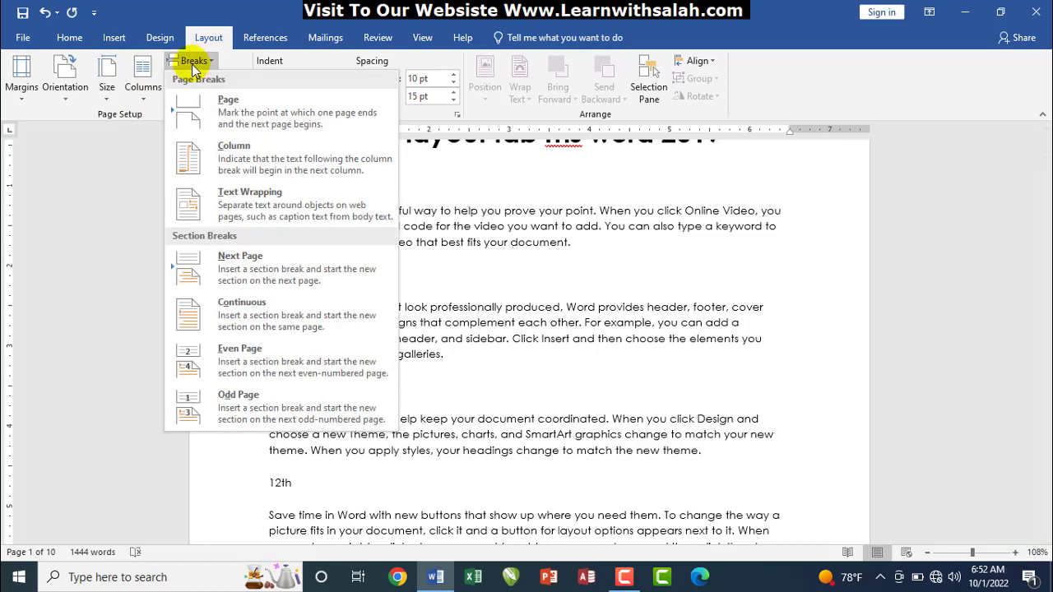
pyautogui.click(231, 311)
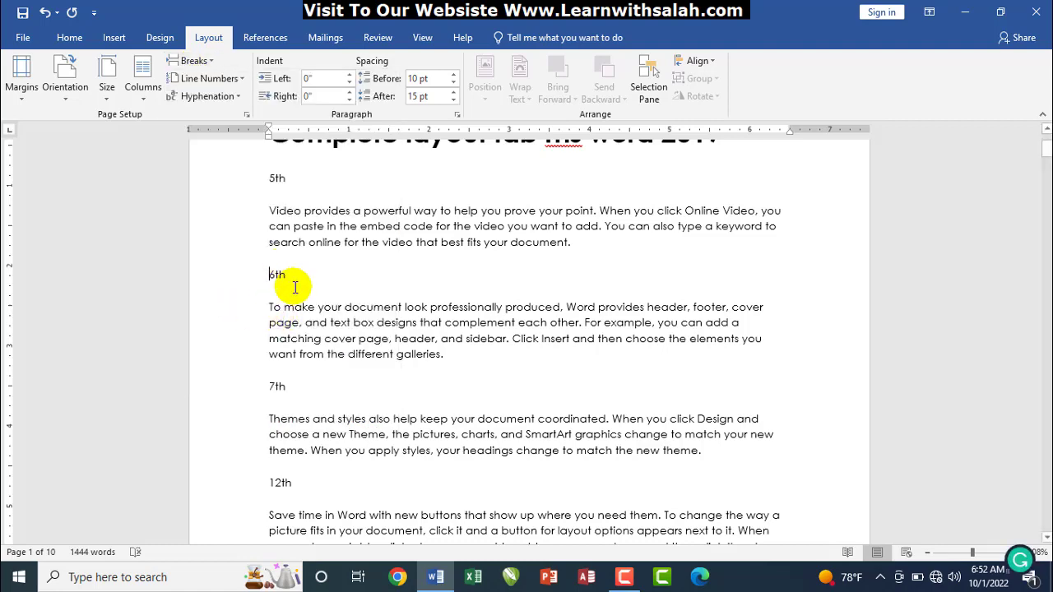
pyautogui.click(269, 386)
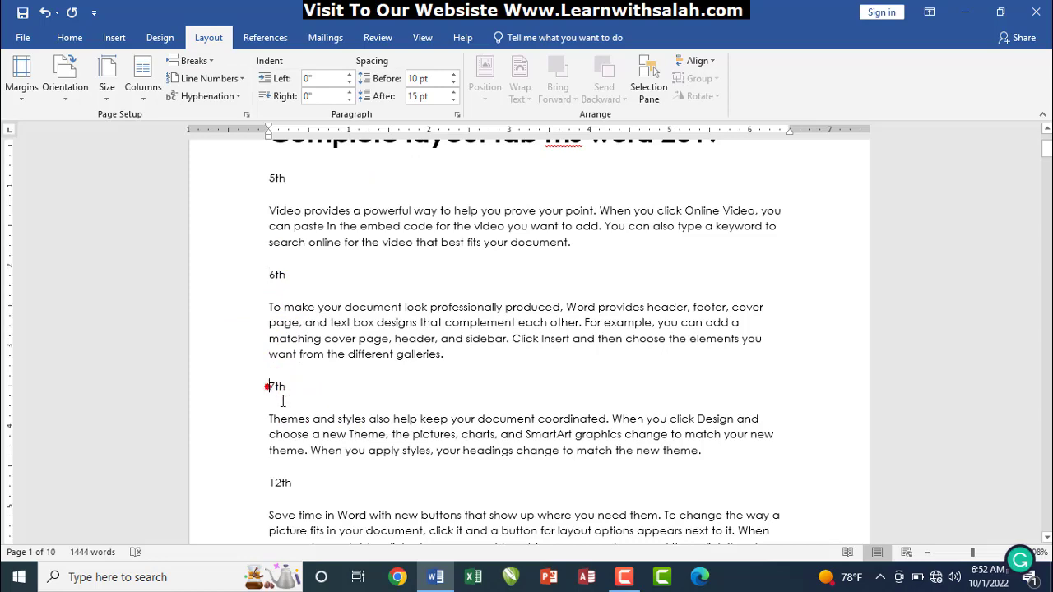
pyautogui.click(196, 62)
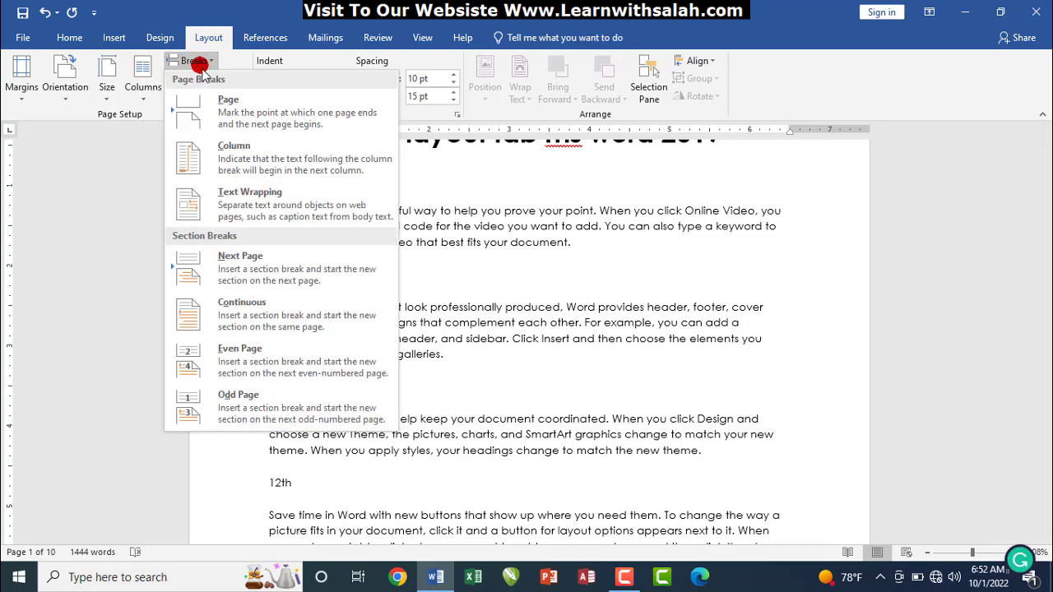
pyautogui.click(217, 301)
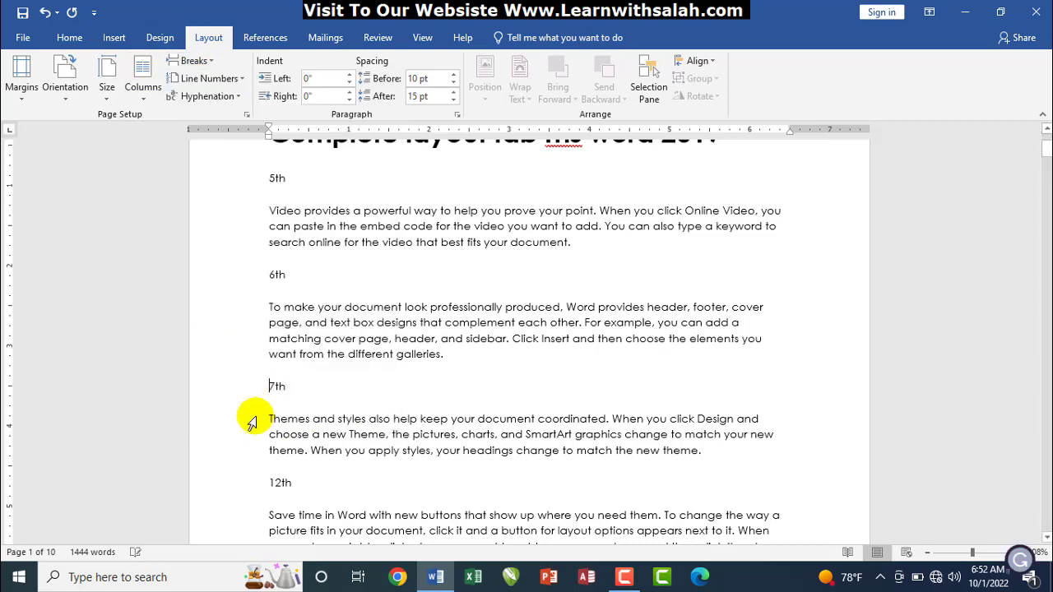
pyautogui.click(267, 484)
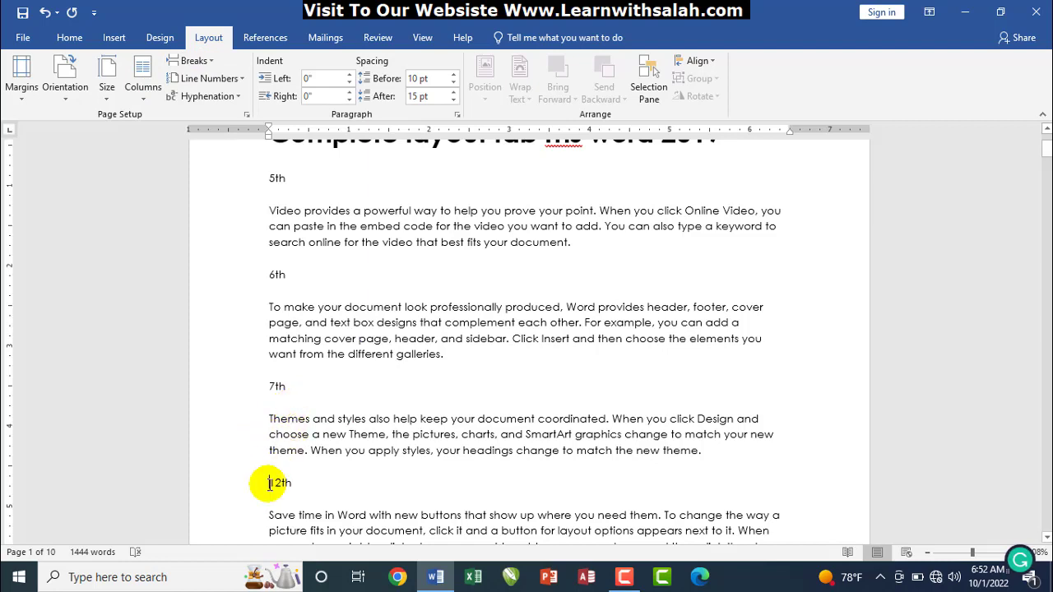
pyautogui.click(190, 62)
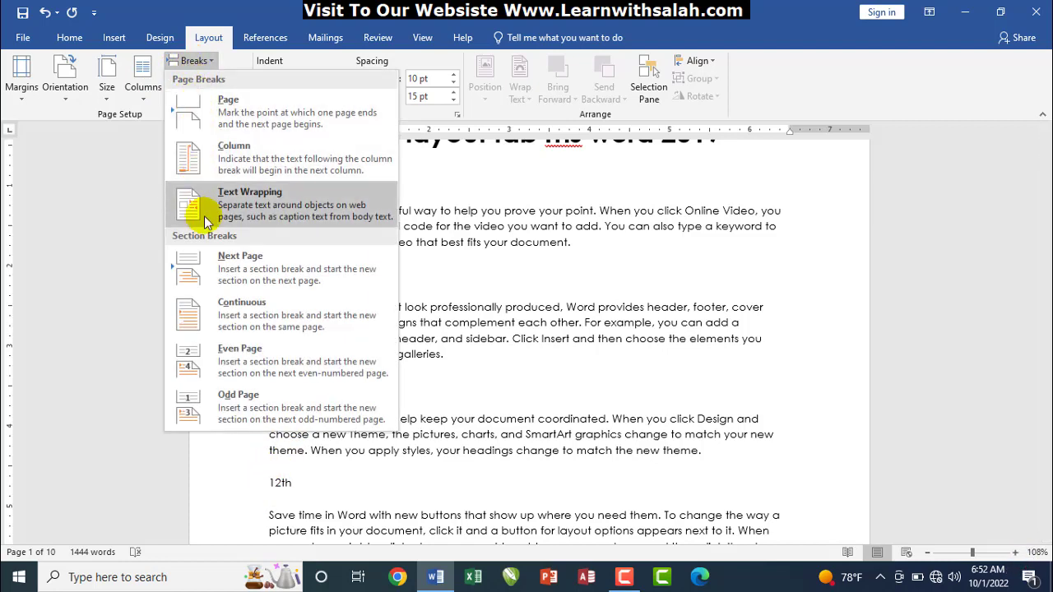
pyautogui.click(226, 317)
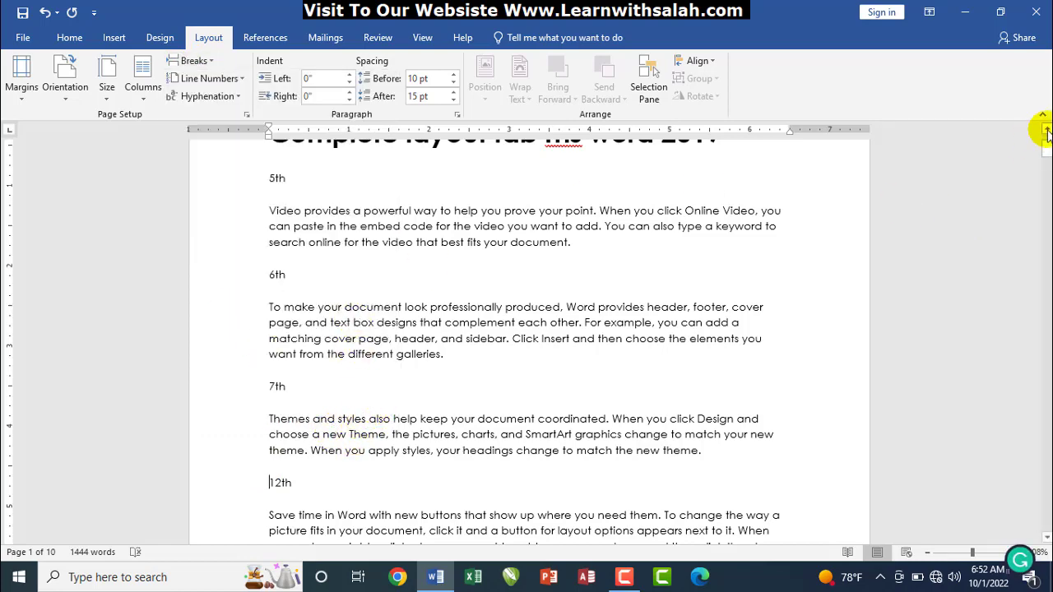
pyautogui.scroll(3, 1047, 151)
# Exit header editing and place the insertion point back in the first page's body text
pyautogui.doubleClick(631, 170)
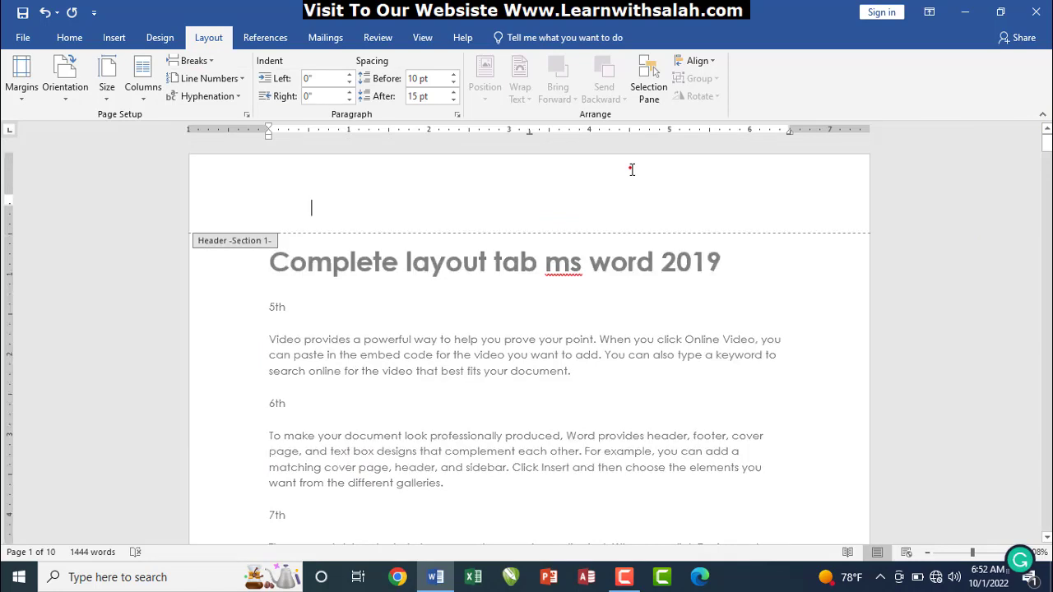
pyautogui.doubleClick(436, 377)
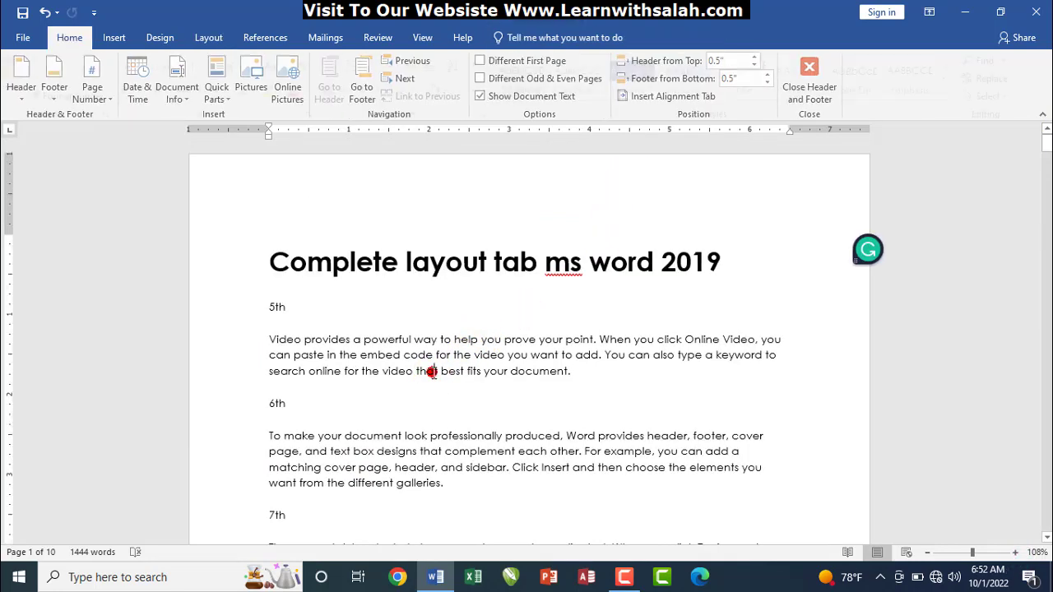
pyautogui.click(296, 393)
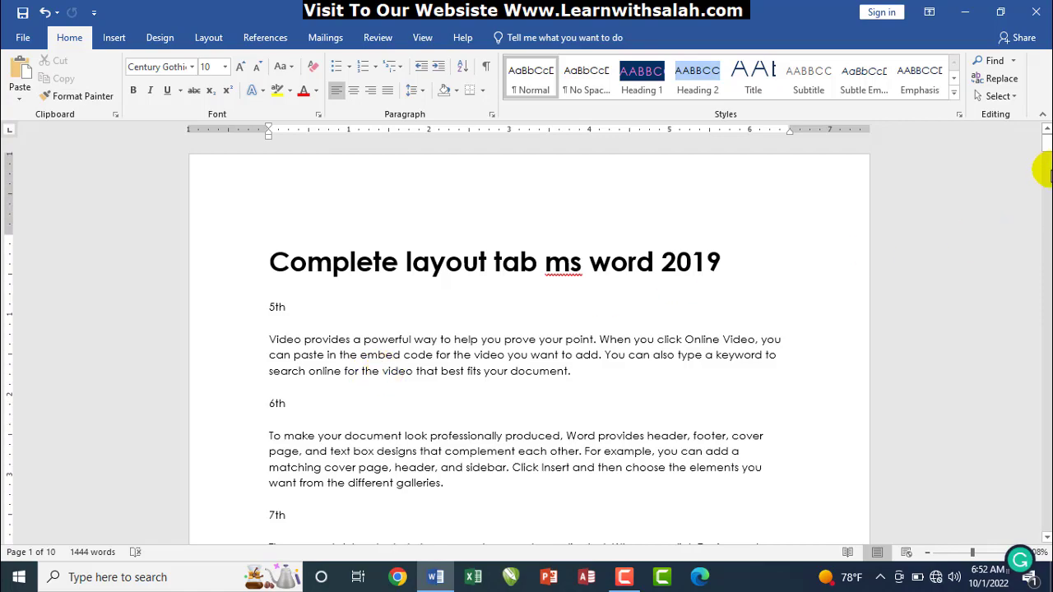
pyautogui.moveTo(1046, 151)
pyautogui.mouseDown()
pyautogui.moveTo(1047, 167)
pyautogui.moveTo(1047, 146)
pyautogui.mouseUp()
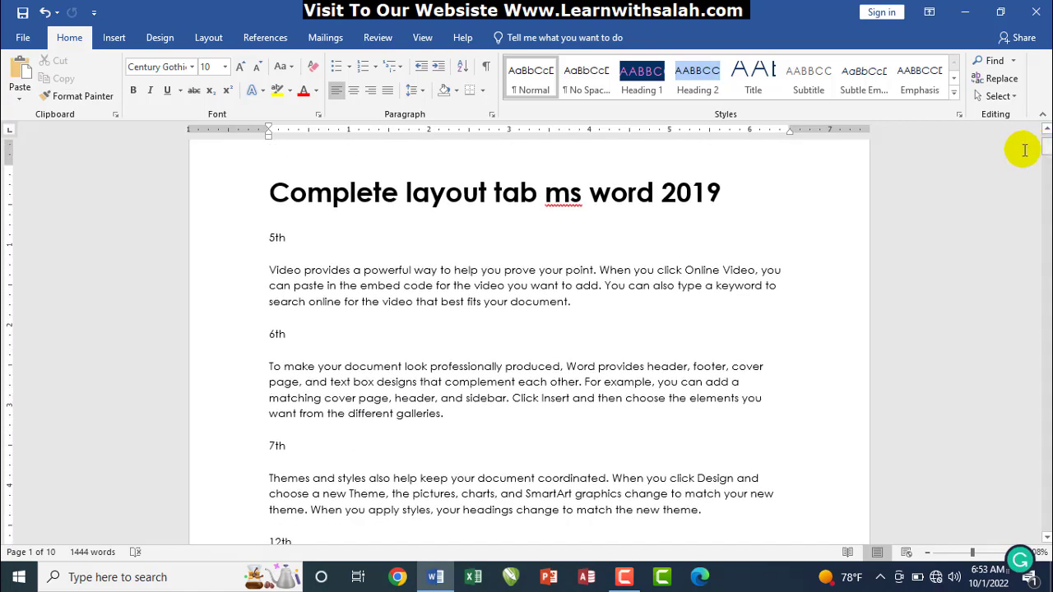
# Apply Restart Each Section line numbering from the Layout tab, then undo it
pyautogui.click(308, 301)
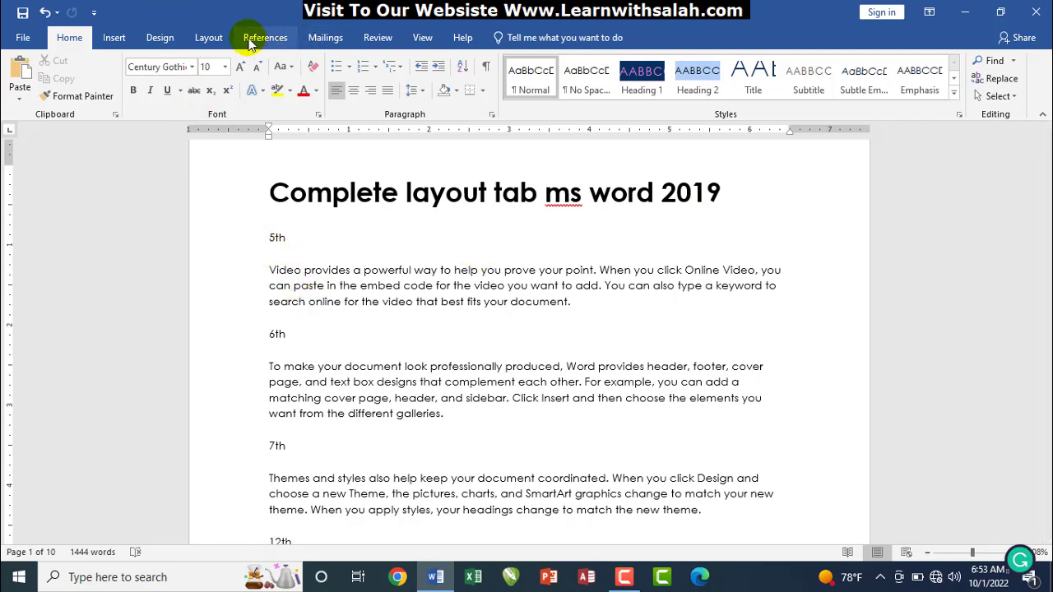
pyautogui.click(209, 37)
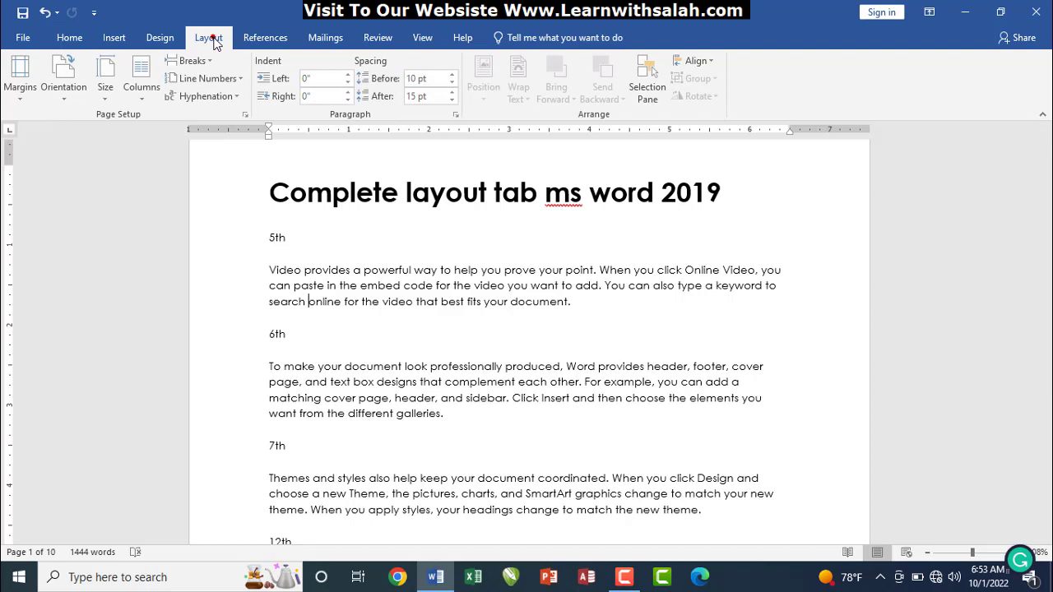
pyautogui.click(231, 80)
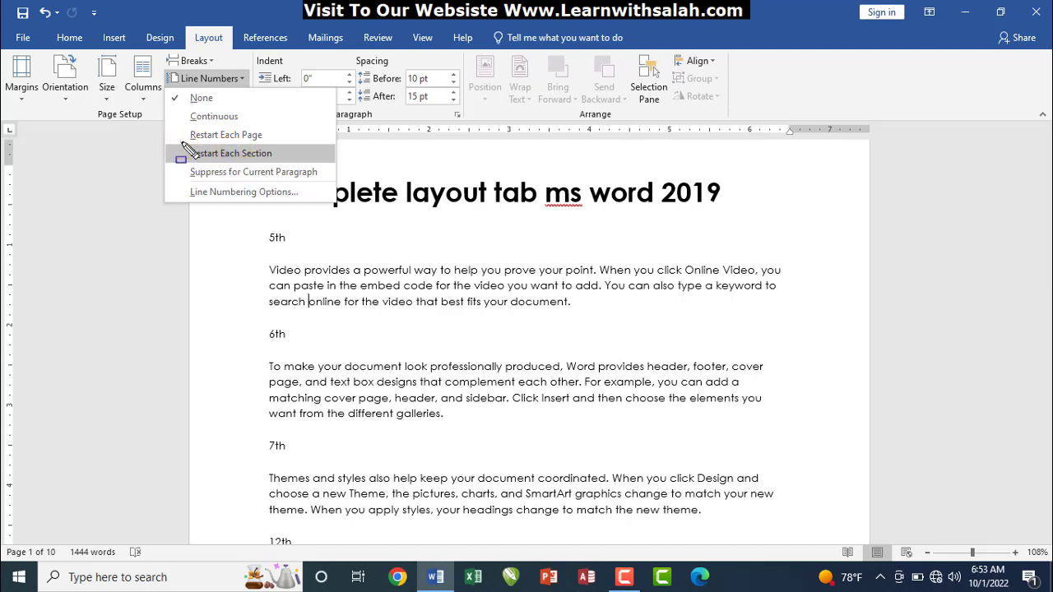
pyautogui.moveTo(182, 142); pyautogui.dragTo(278, 162)
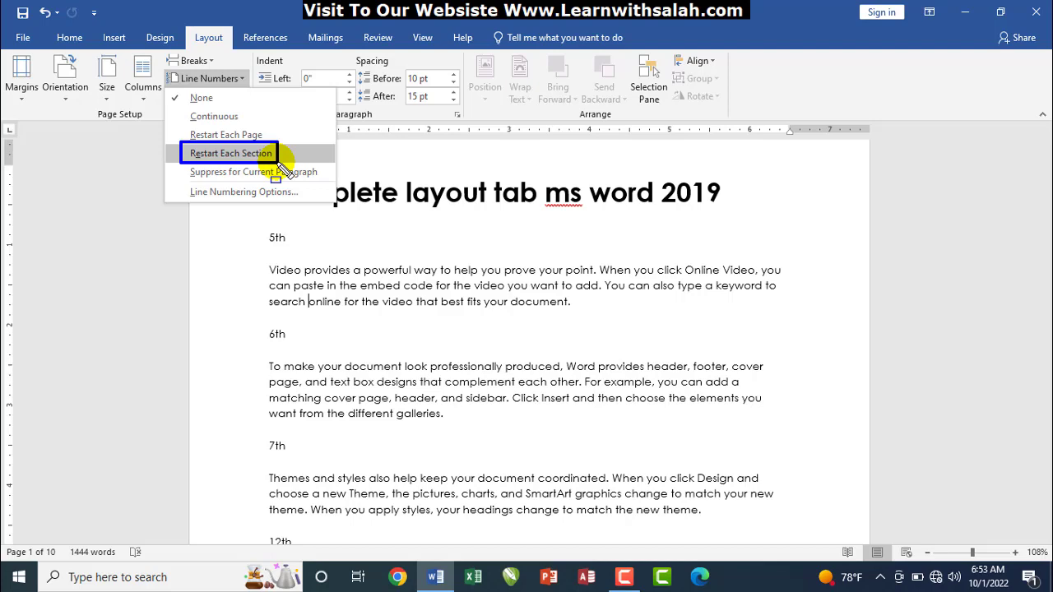
pyautogui.click(257, 154)
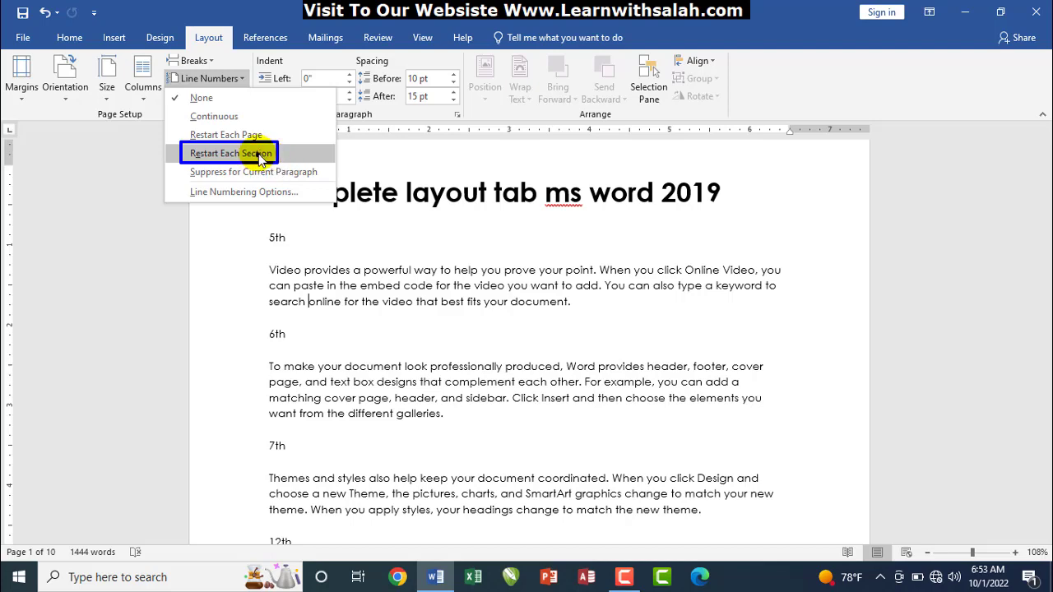
pyautogui.click(209, 79)
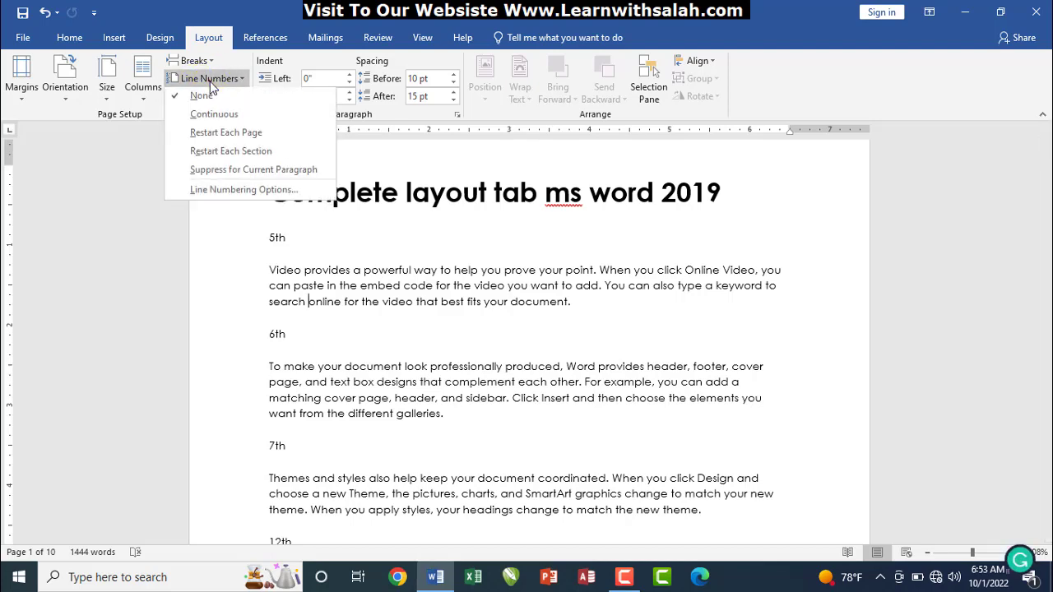
pyautogui.click(220, 158)
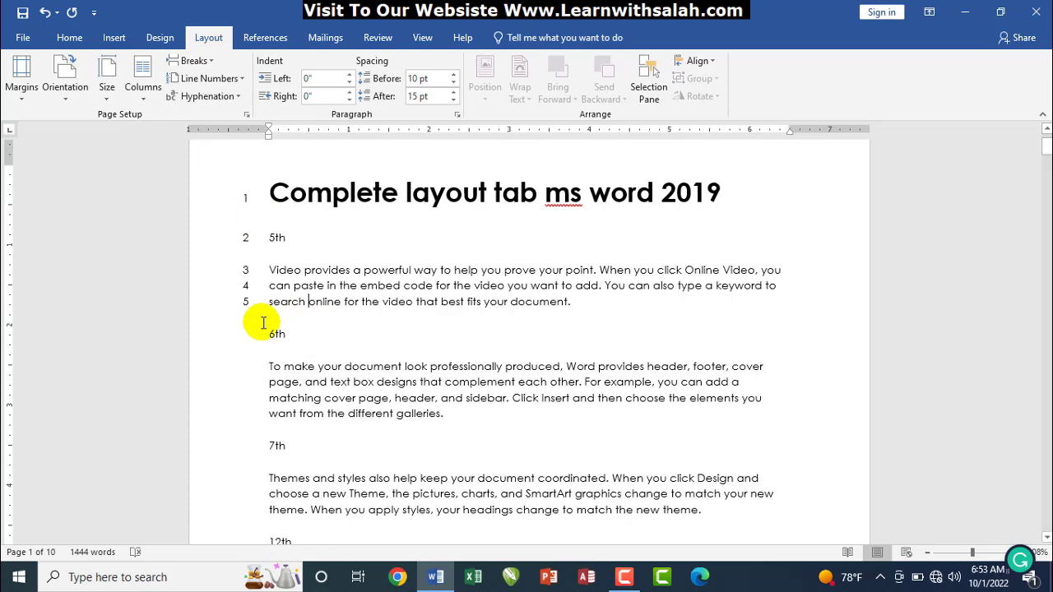
pyautogui.hotkey('ctrl', 'z')
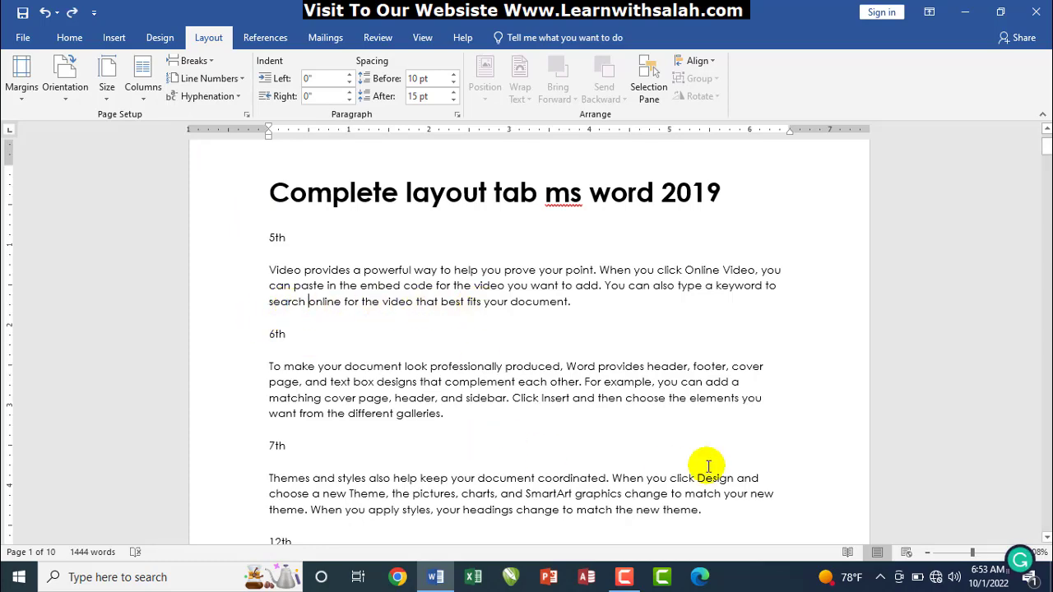
pyautogui.moveTo(1047, 146); pyautogui.dragTo(1047, 157)
pyautogui.moveTo(296, 366); pyautogui.dragTo(242, 287)
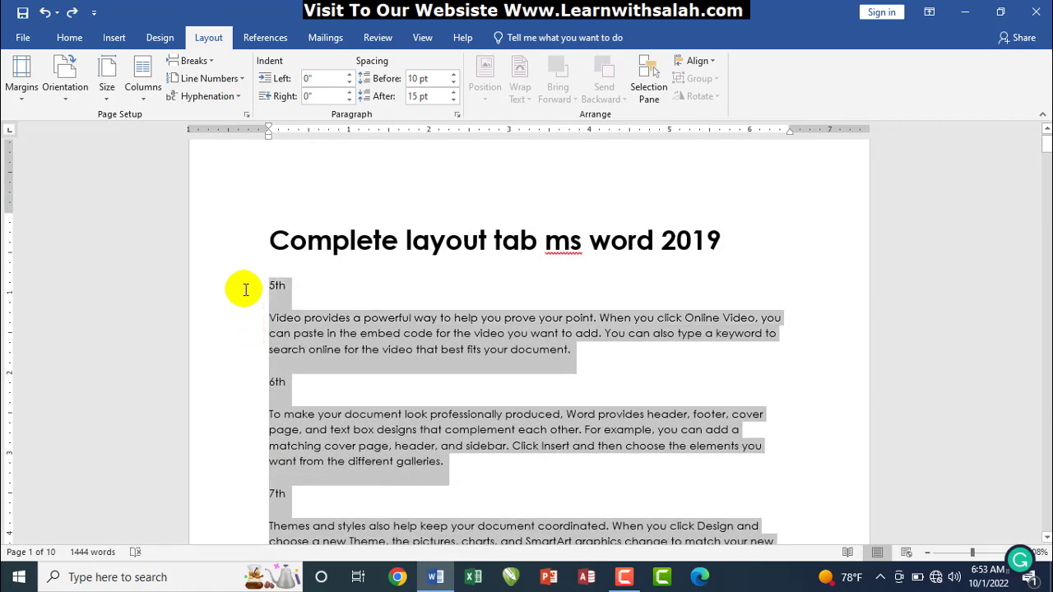
pyautogui.click(209, 78)
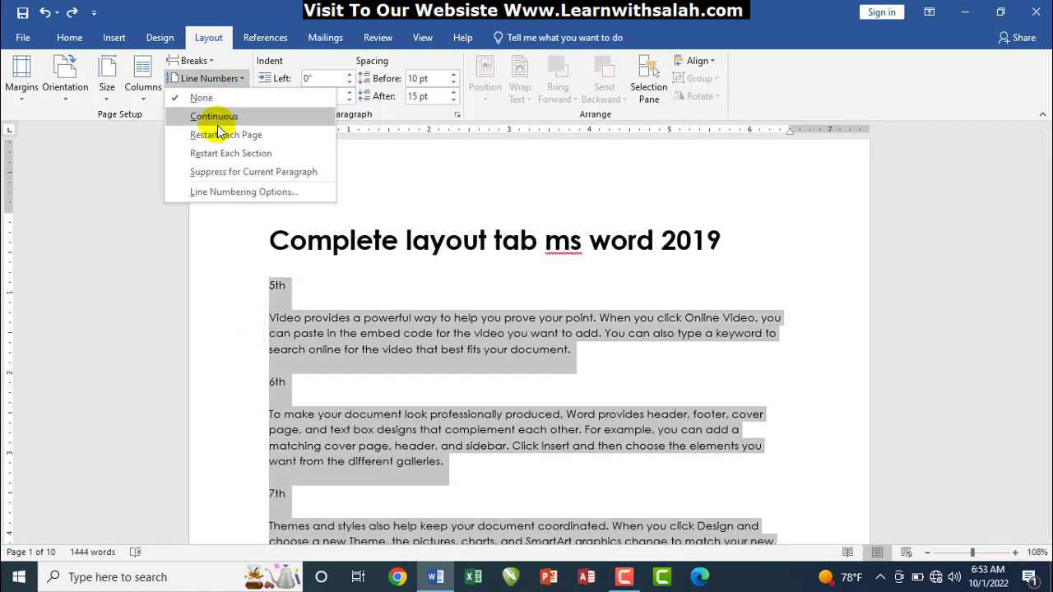
pyautogui.click(222, 154)
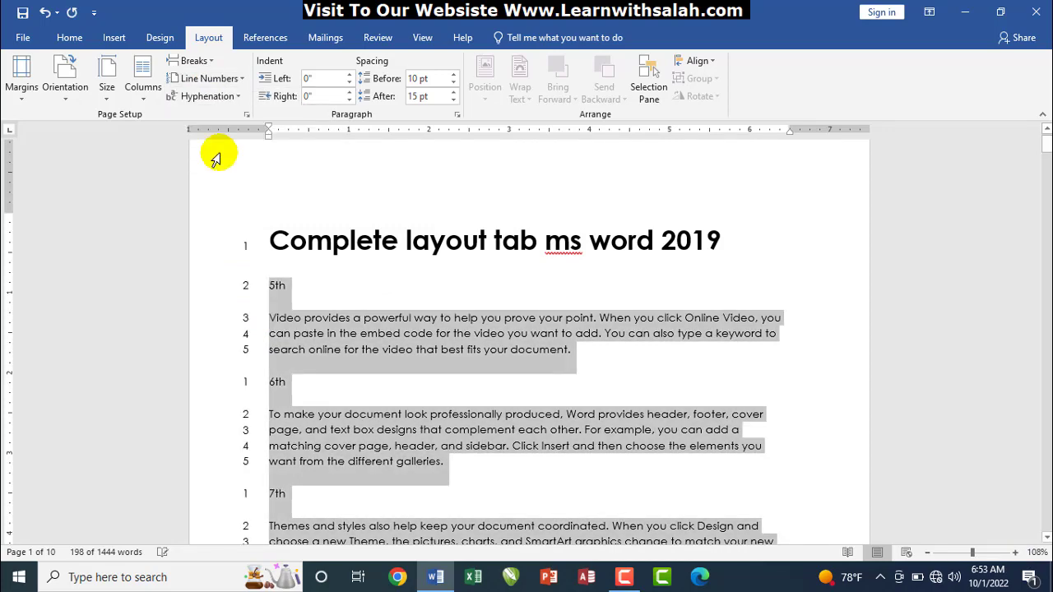
pyautogui.click(277, 336)
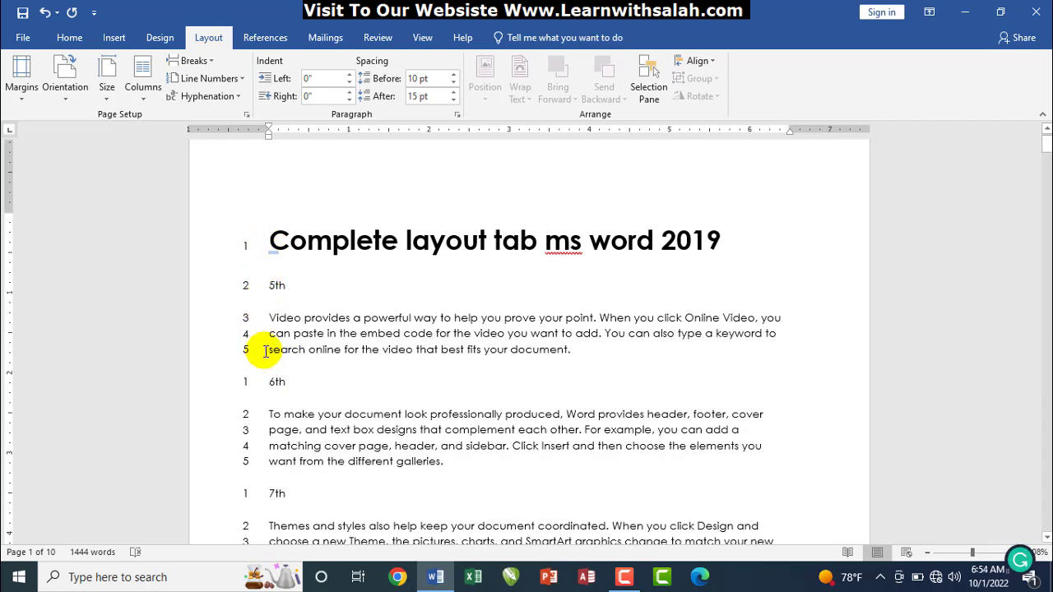
pyautogui.moveTo(230, 232)
pyautogui.mouseDown()
pyautogui.moveTo(258, 356)
pyautogui.moveTo(240, 464)
pyautogui.moveTo(258, 473)
pyautogui.moveTo(232, 486)
pyautogui.moveTo(258, 529)
pyautogui.mouseUp()
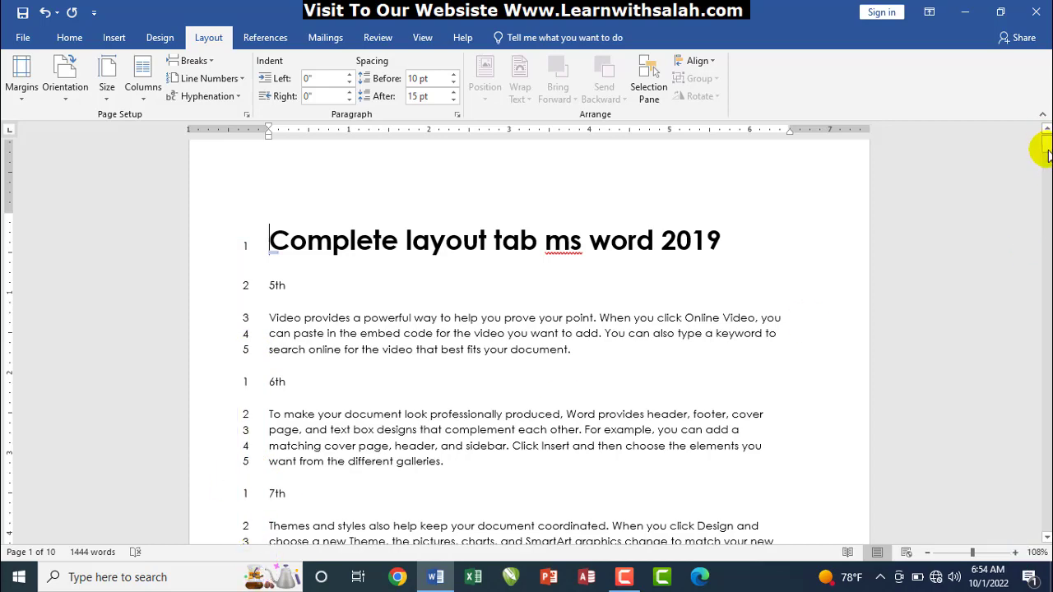
pyautogui.scroll(-4, 466, 248)
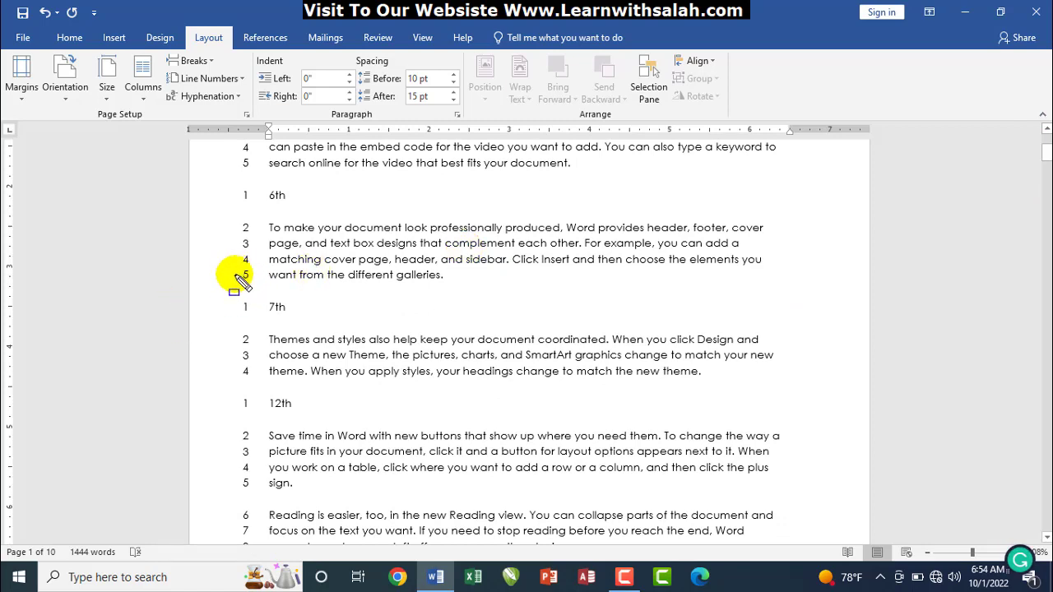
pyautogui.moveTo(228, 297)
pyautogui.mouseDown()
pyautogui.moveTo(244, 362)
pyautogui.moveTo(233, 396)
pyautogui.moveTo(256, 484)
pyautogui.mouseUp()
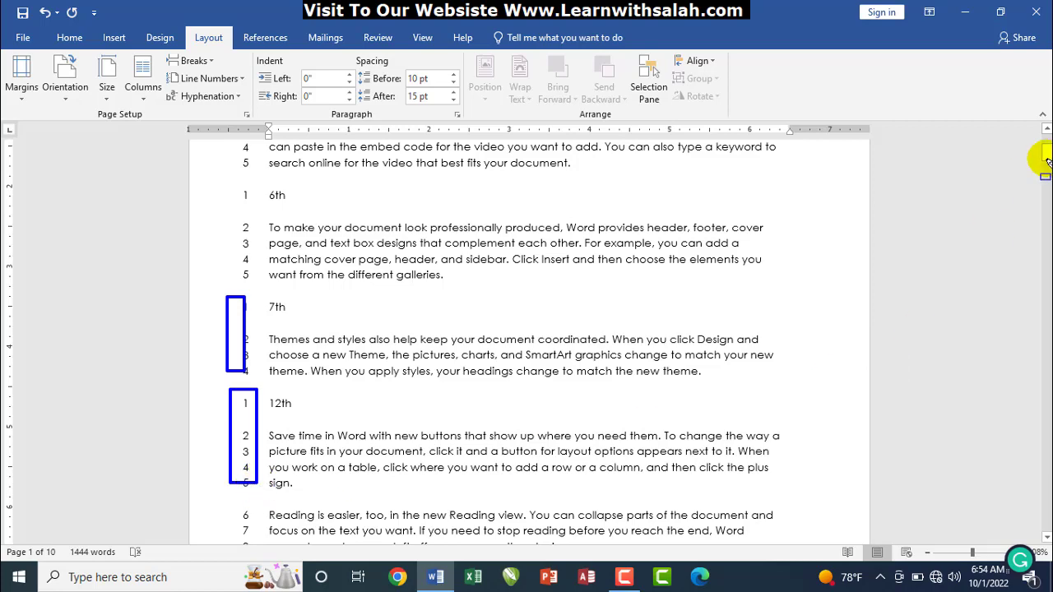
pyautogui.press('Escape')
pyautogui.moveTo(1047, 158); pyautogui.dragTo(1039, 165)
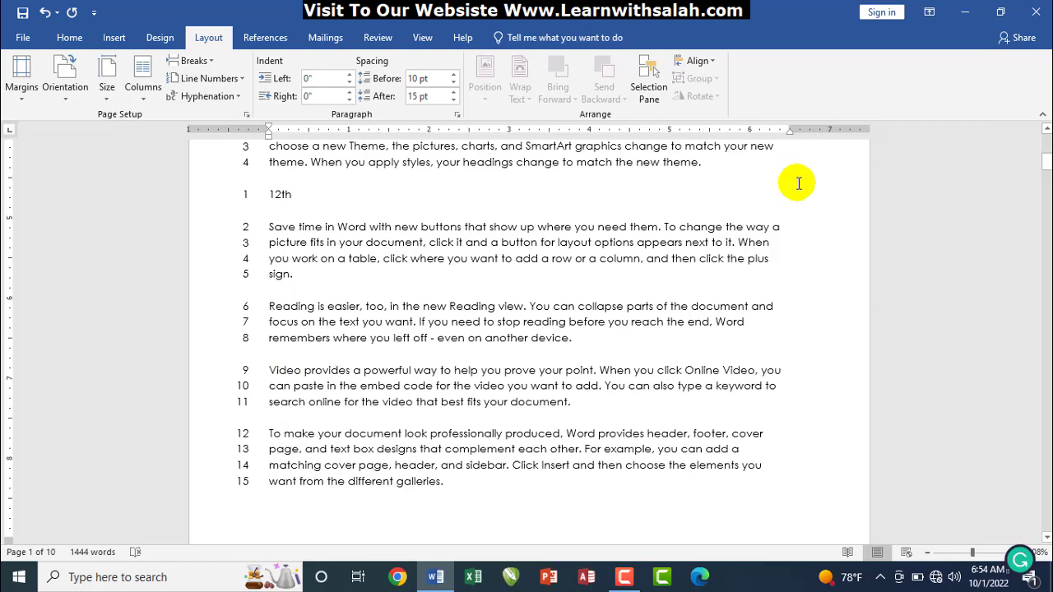
pyautogui.hotkey('ctrl', 'z')
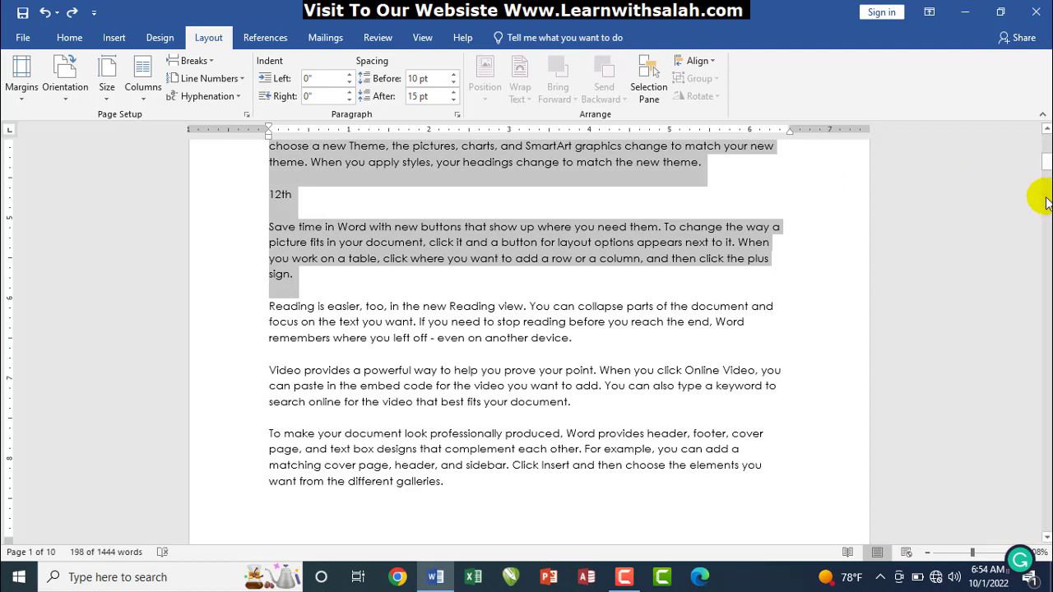
pyautogui.hotkey('ctrl', 'a')
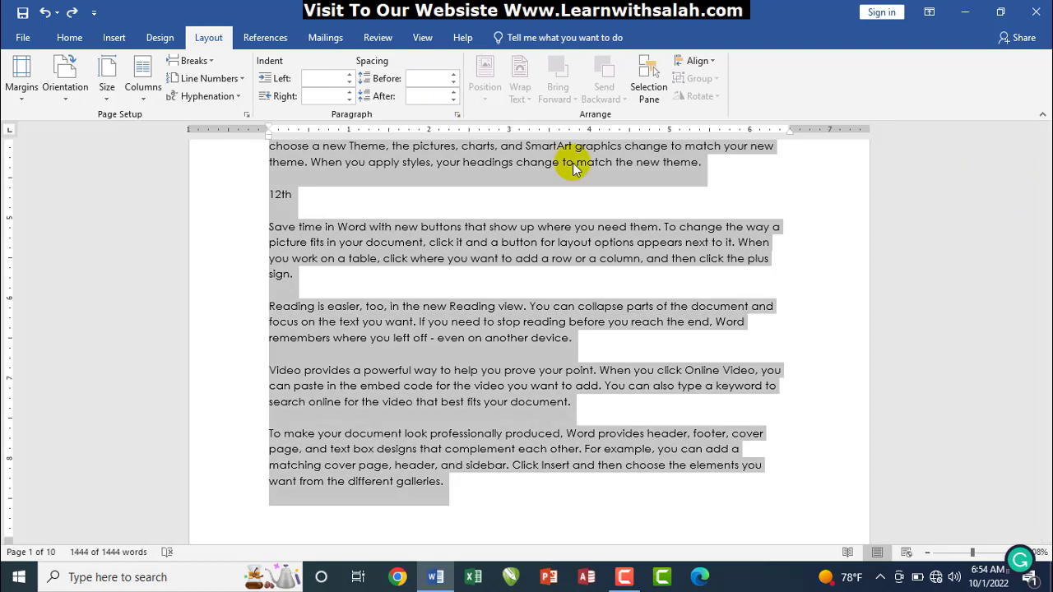
pyautogui.click(1037, 164)
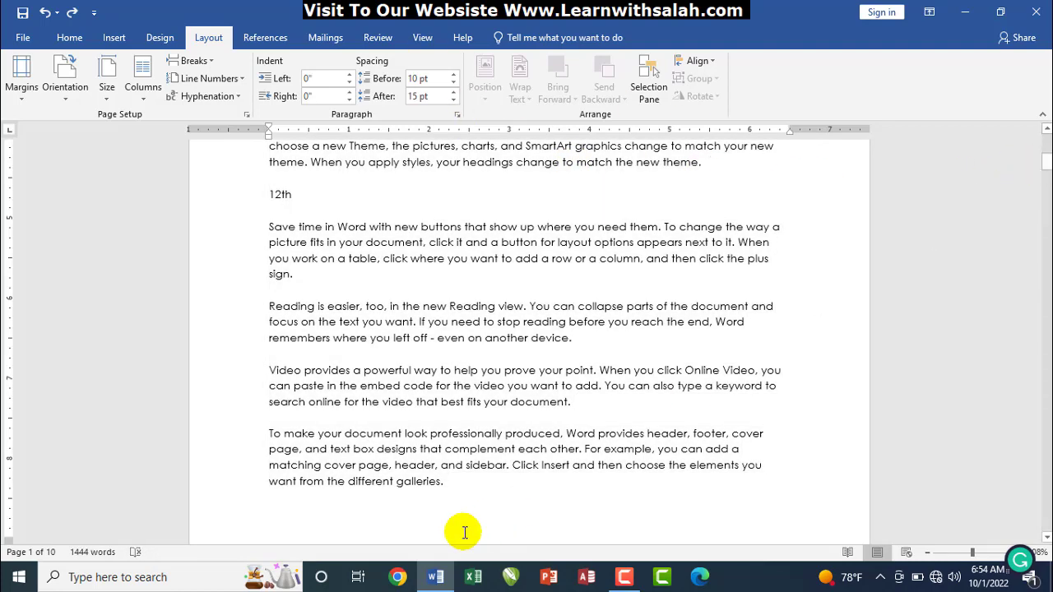
pyautogui.moveTo(436, 491); pyautogui.dragTo(250, 291)
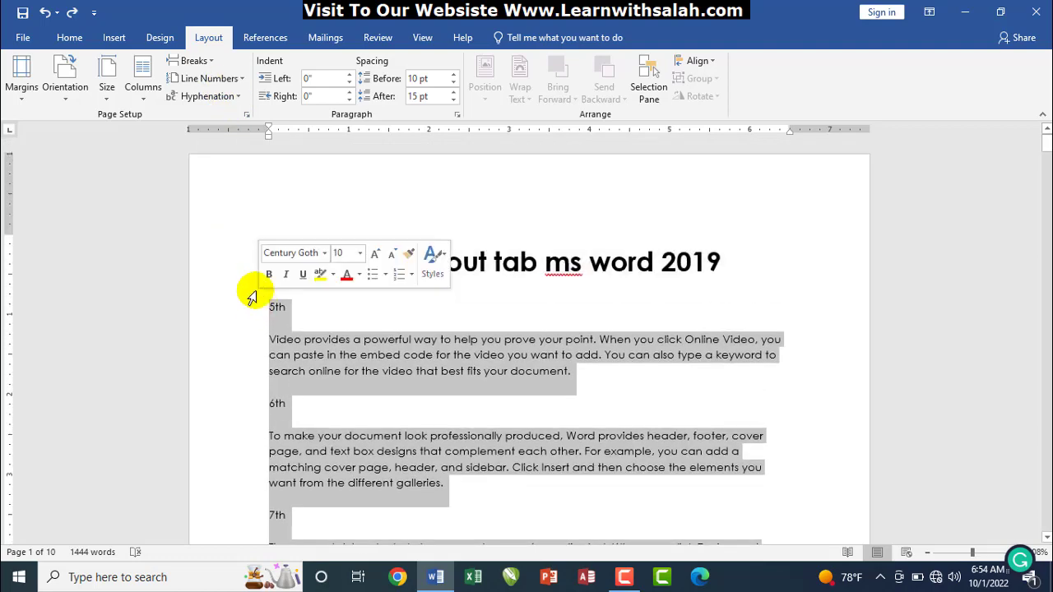
pyautogui.click(202, 83)
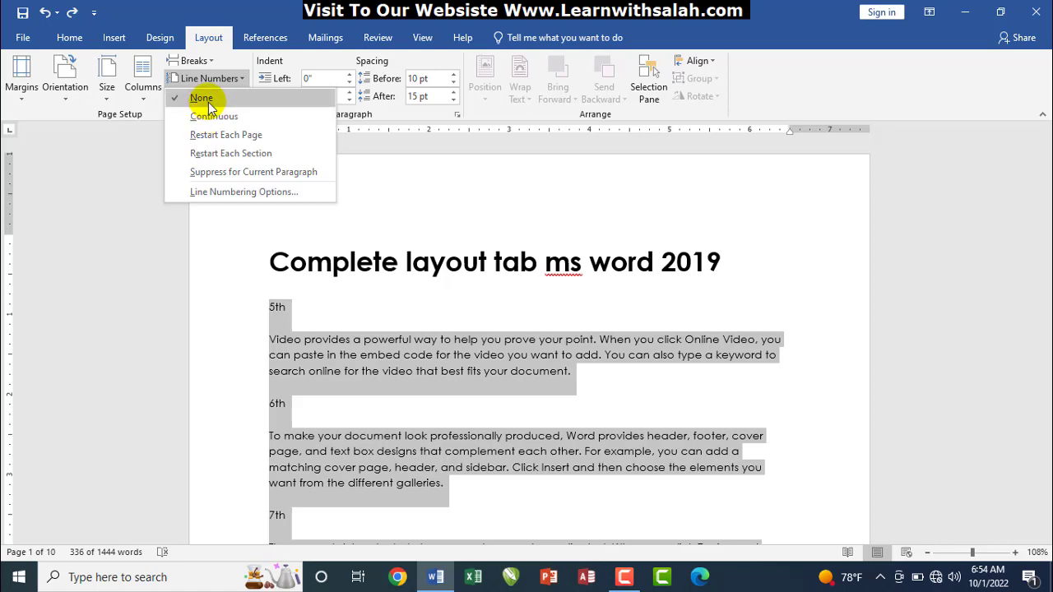
pyautogui.click(212, 117)
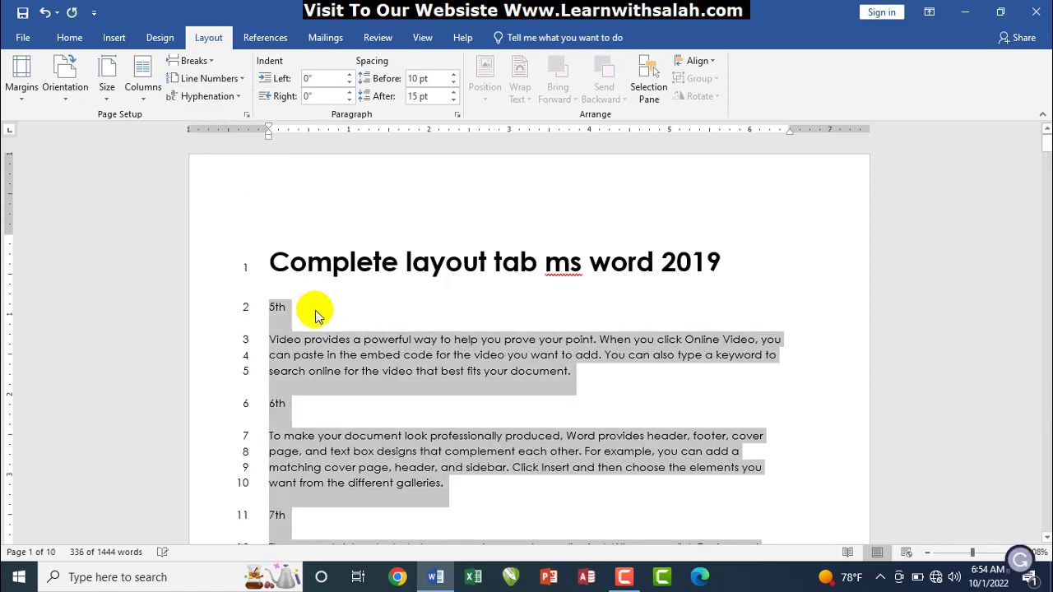
pyautogui.click(291, 336)
pyautogui.moveTo(1045, 144); pyautogui.dragTo(1043, 175)
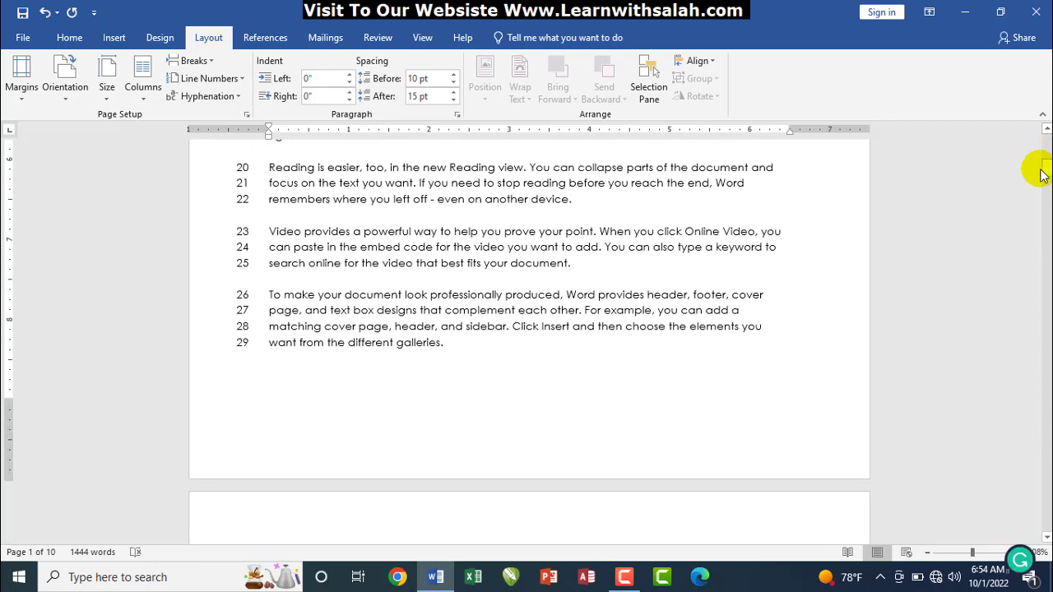
pyautogui.click(255, 344)
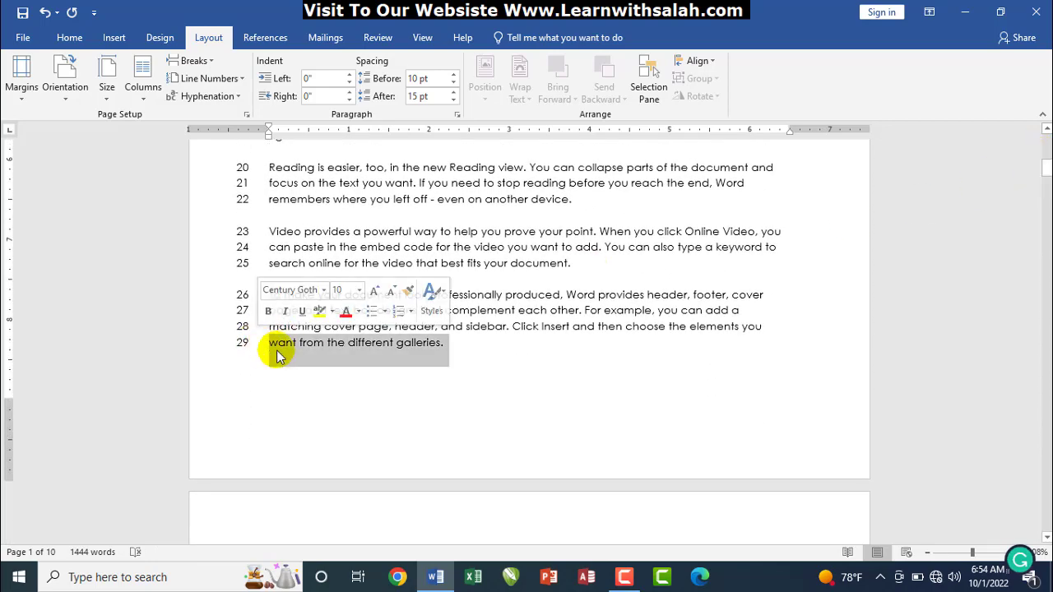
pyautogui.click(464, 348)
pyautogui.moveTo(462, 347); pyautogui.dragTo(234, 313)
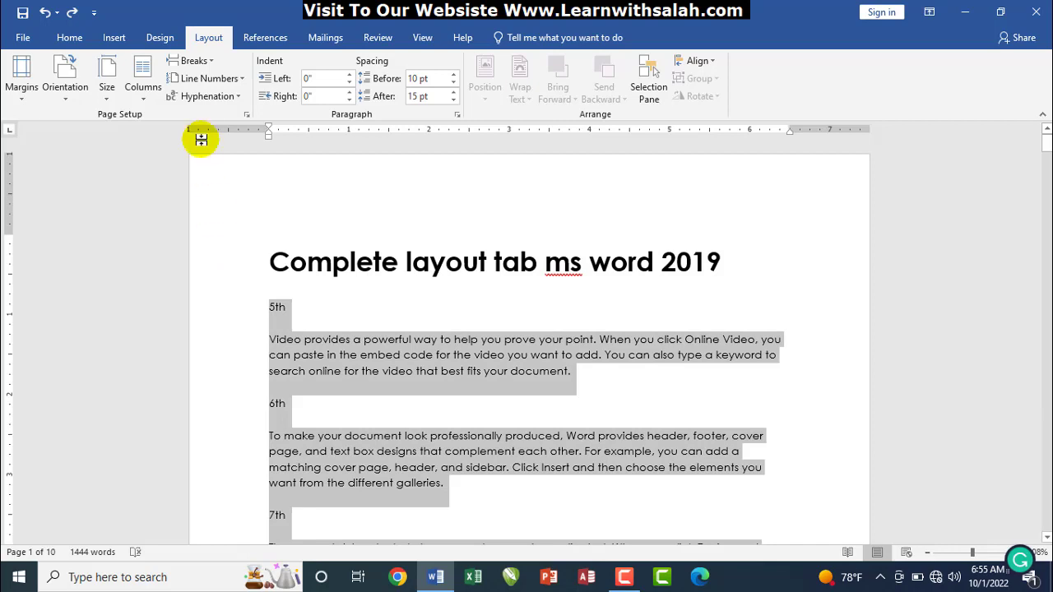
# Number lines restarting on each page, so page 2 begins again at 1
pyautogui.click(206, 78)
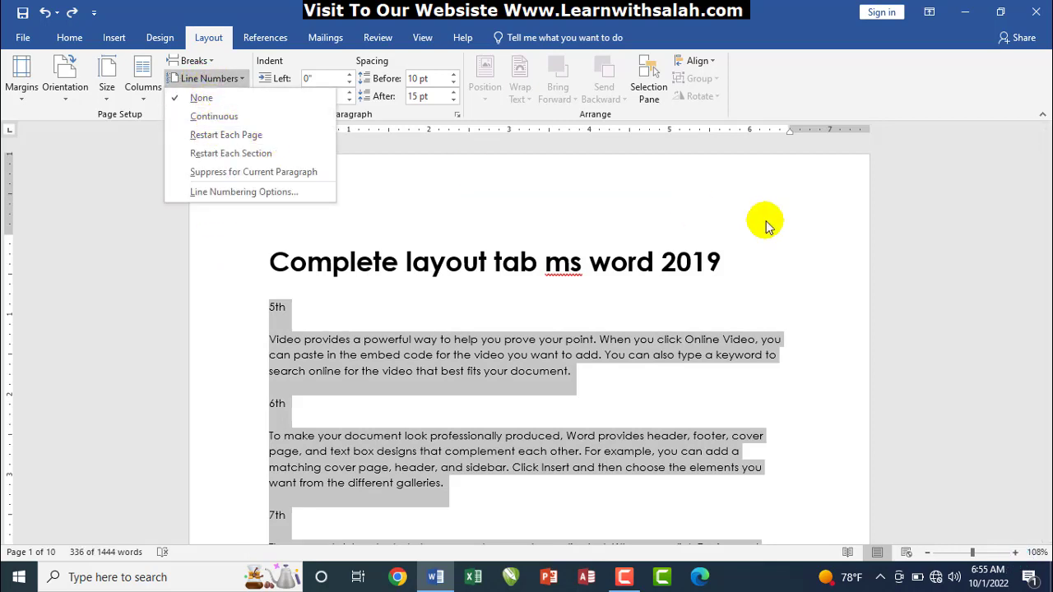
pyautogui.click(271, 143)
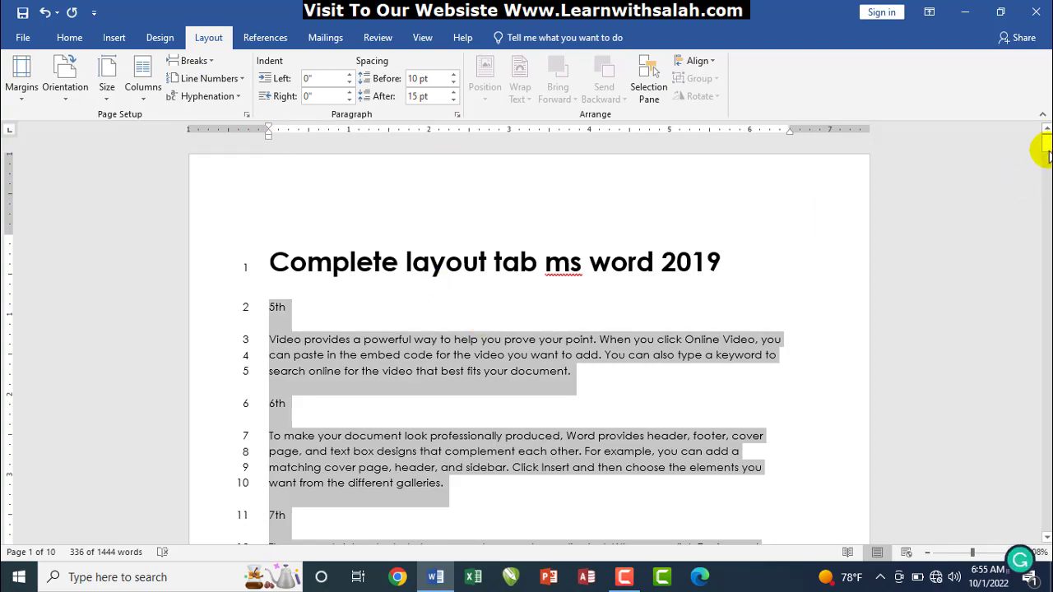
pyautogui.moveTo(1045, 152)
pyautogui.mouseDown()
pyautogui.moveTo(1046, 182)
pyautogui.moveTo(1037, 146)
pyautogui.moveTo(1045, 171)
pyautogui.mouseUp()
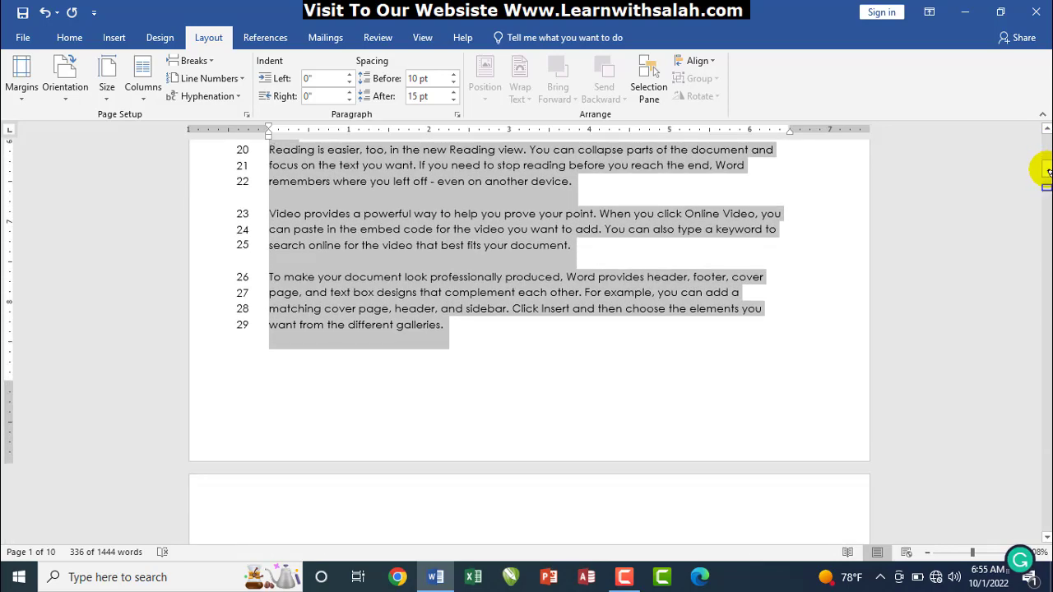
pyautogui.moveTo(376, 216); pyautogui.dragTo(255, 334)
pyautogui.press('Escape')
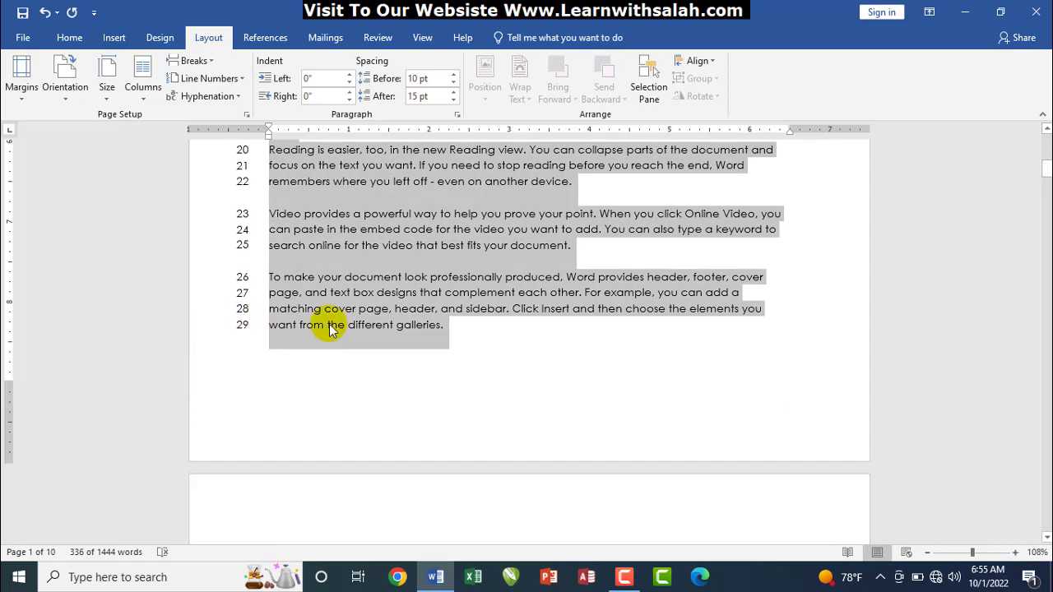
pyautogui.moveTo(1047, 169); pyautogui.dragTo(1046, 185)
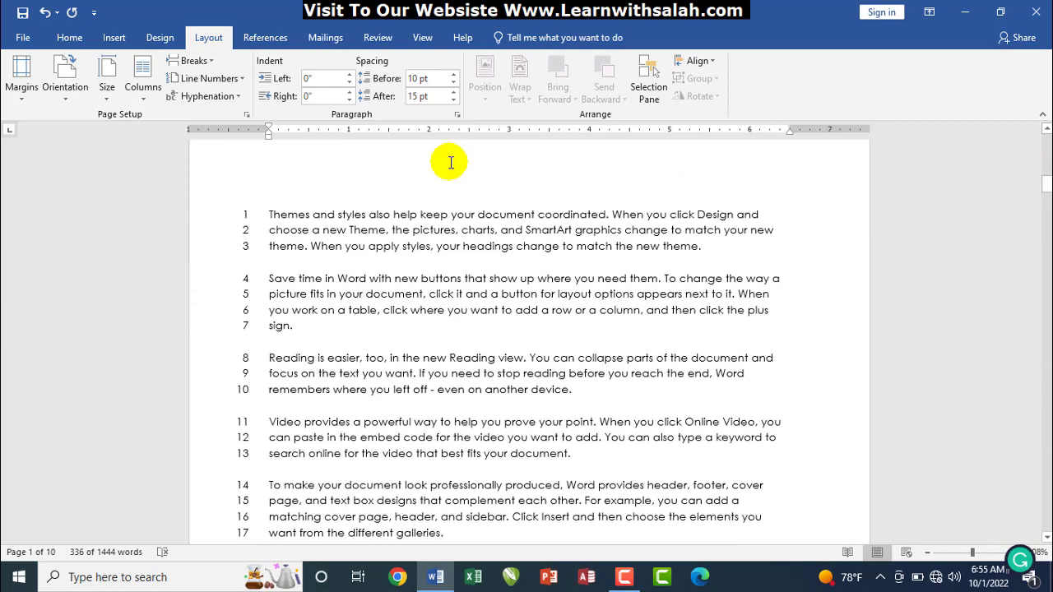
pyautogui.click(211, 222)
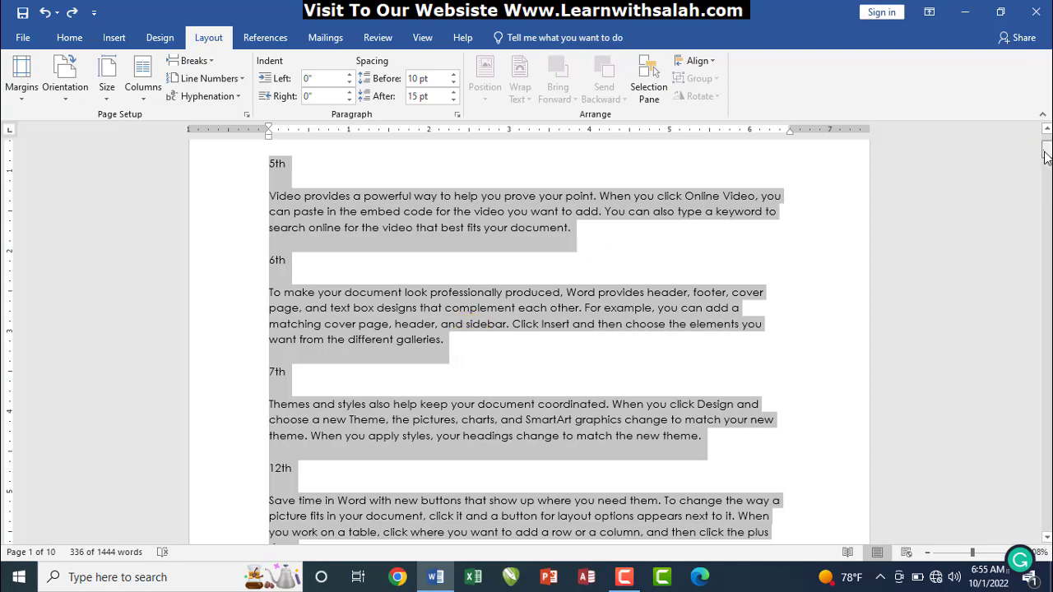
# Select the body text and apply Continuous line numbering
pyautogui.moveTo(1048, 152); pyautogui.dragTo(1042, 190)
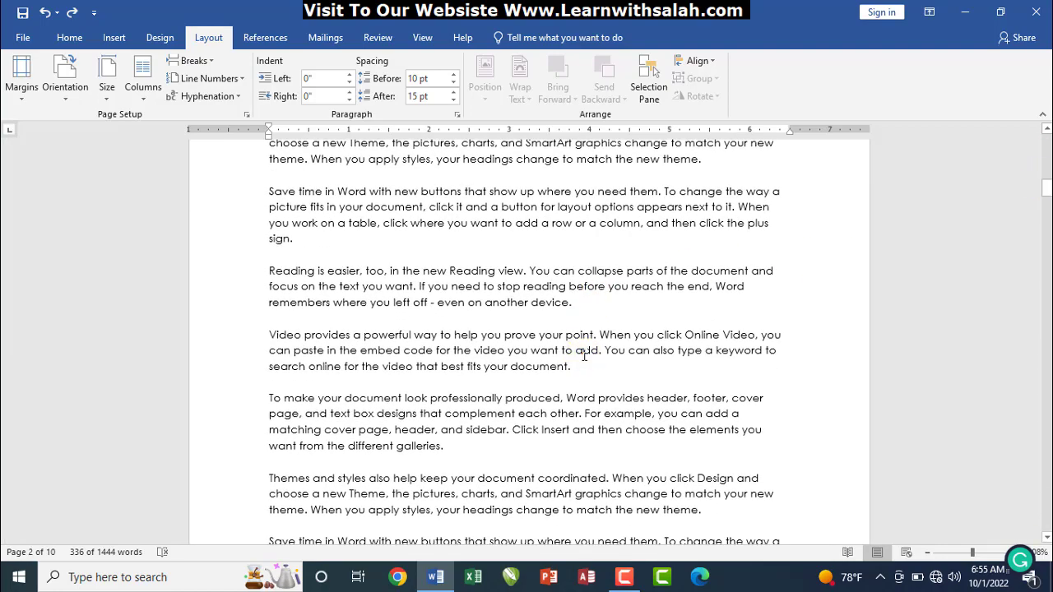
pyautogui.moveTo(576, 365); pyautogui.dragTo(239, 191)
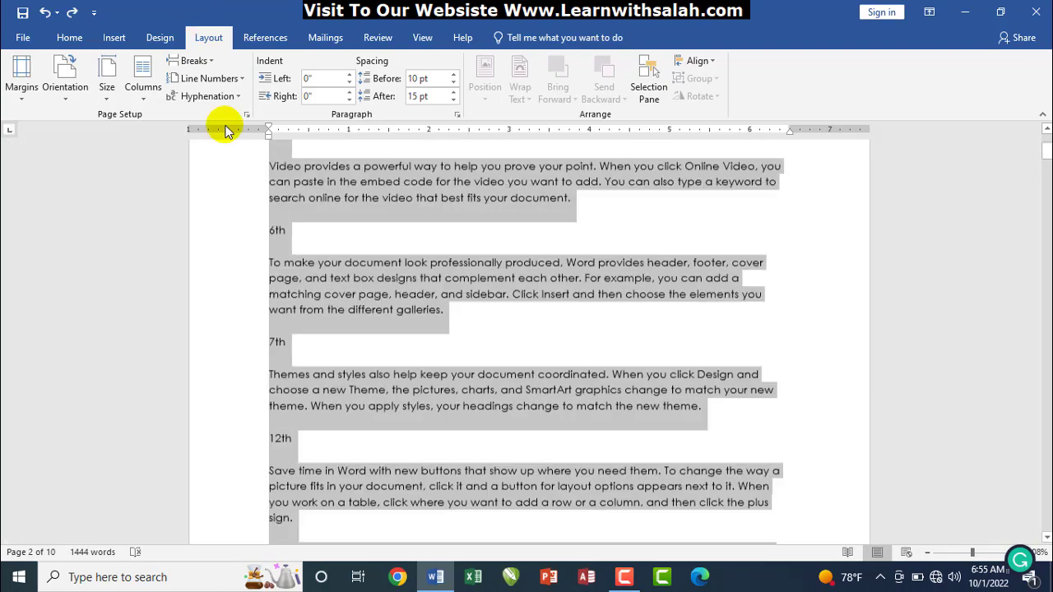
pyautogui.moveTo(228, 132); pyautogui.dragTo(246, 308)
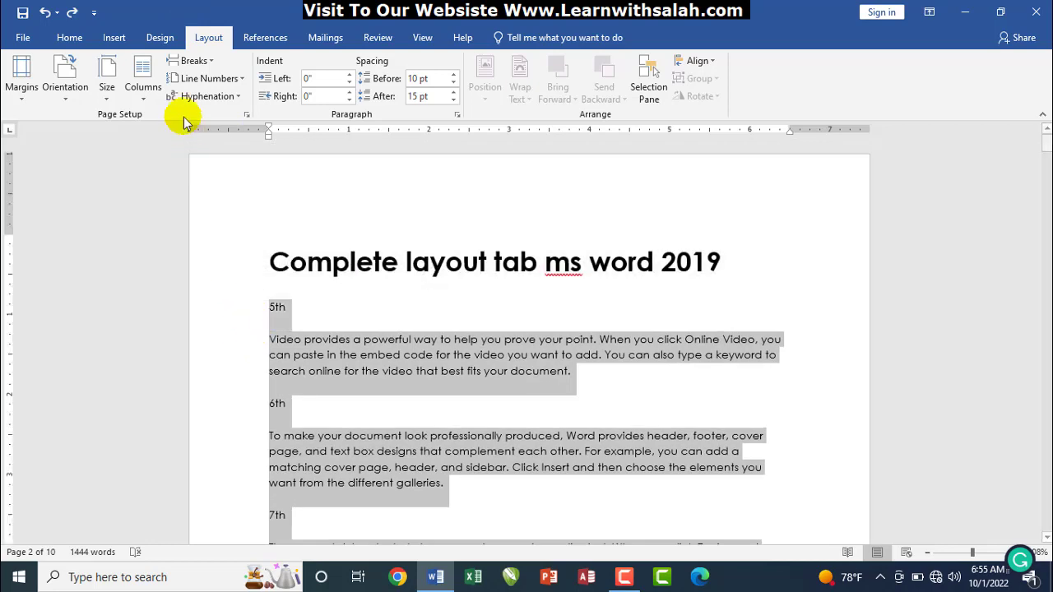
pyautogui.click(206, 78)
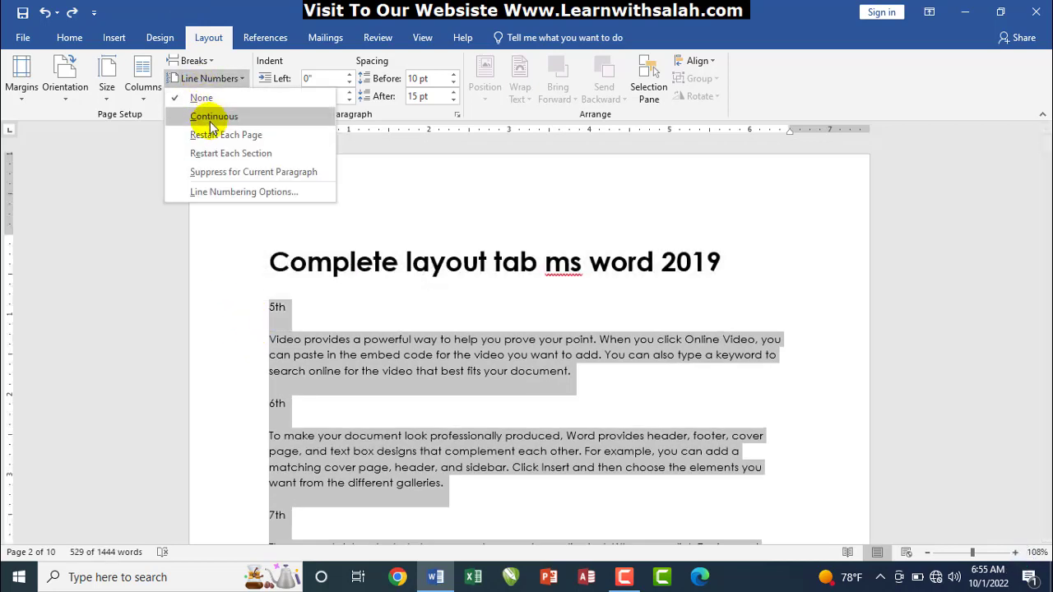
pyautogui.click(212, 116)
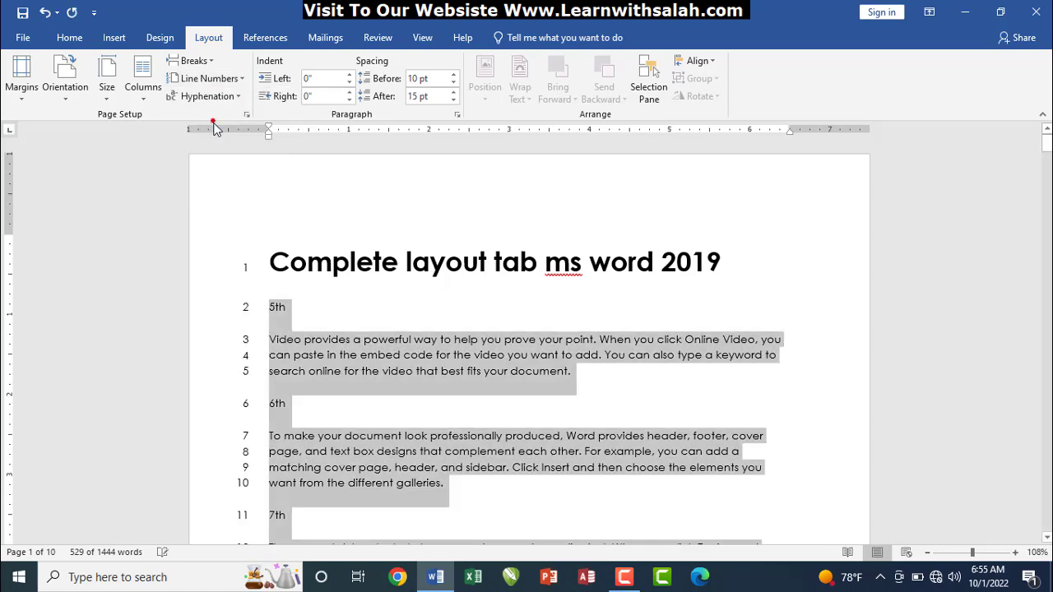
# Remove line numbering, then restore Continuous numbering and clear the selection
pyautogui.moveTo(1046, 144); pyautogui.dragTo(1037, 171)
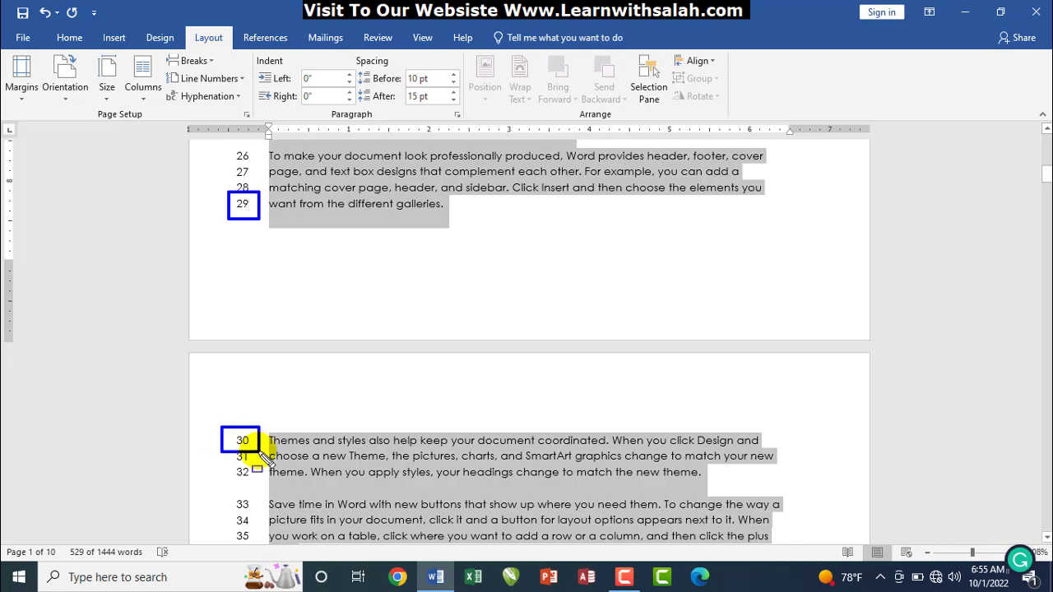
pyautogui.click(211, 80)
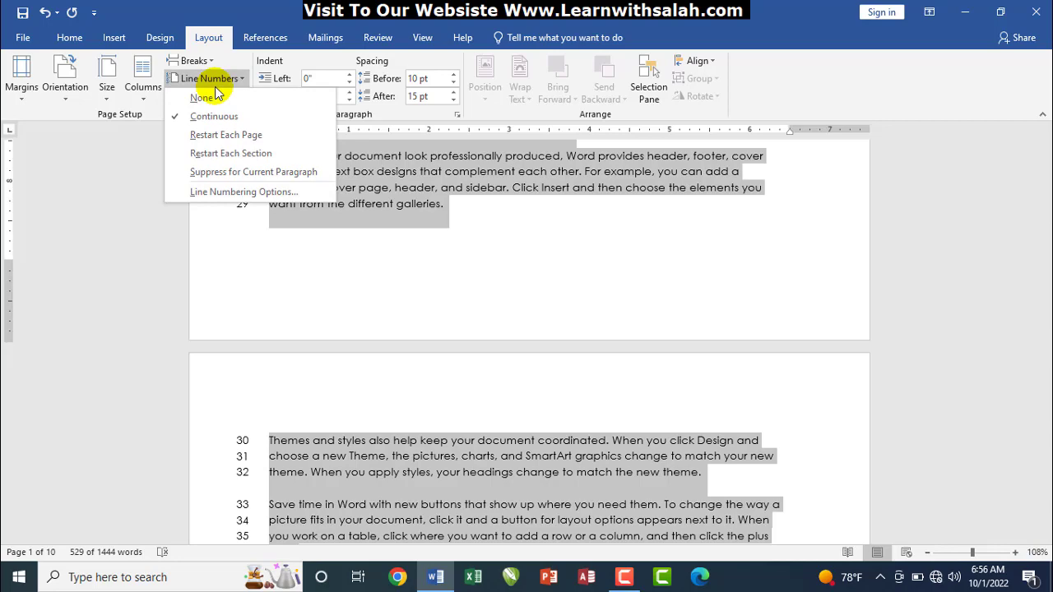
pyautogui.click(334, 319)
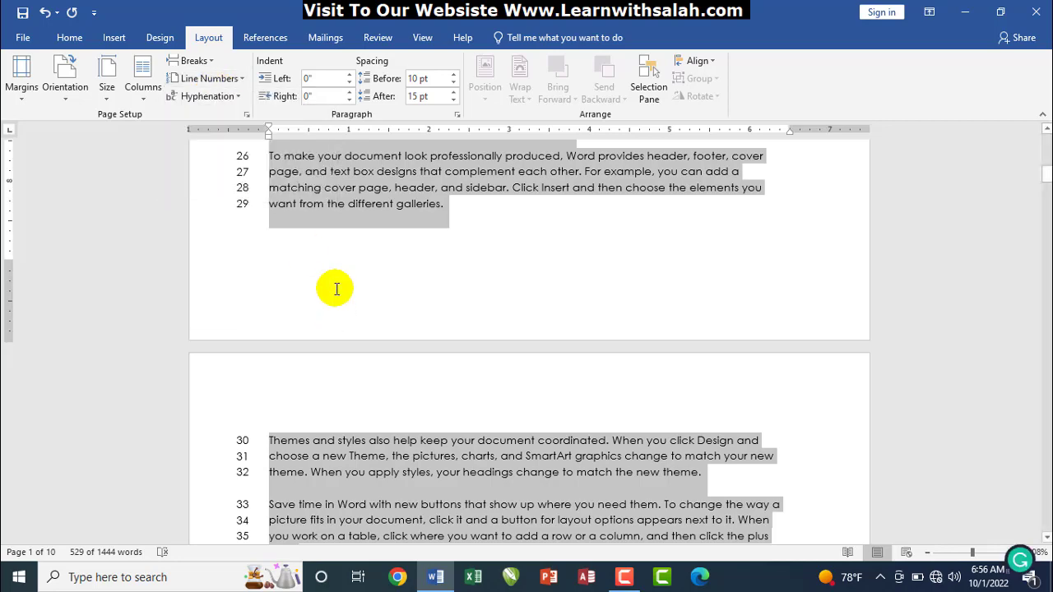
pyautogui.click(220, 85)
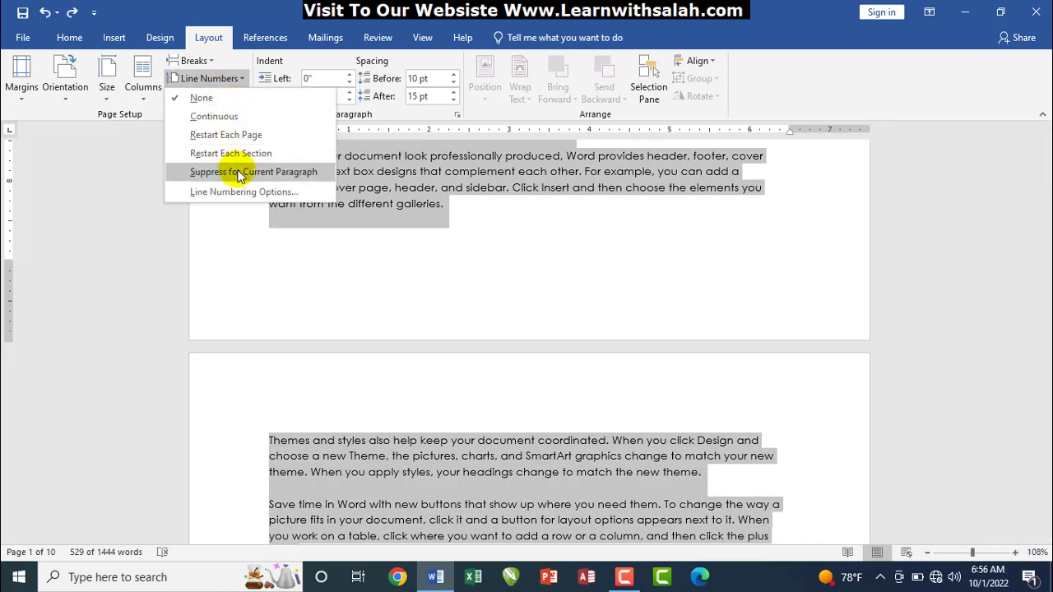
pyautogui.click(222, 116)
pyautogui.click(411, 232)
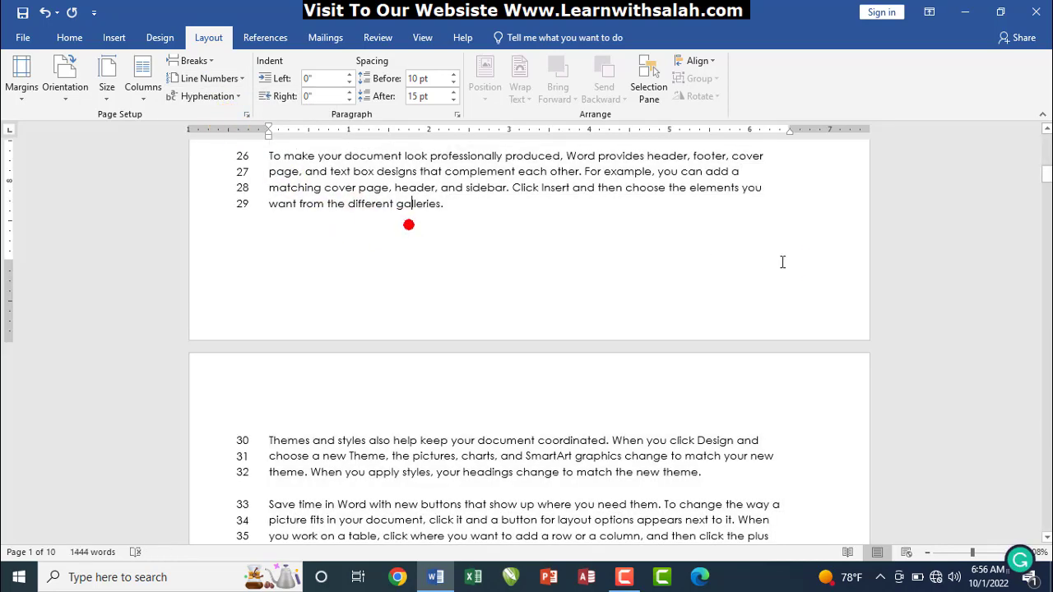
pyautogui.moveTo(1045, 171); pyautogui.dragTo(1045, 138)
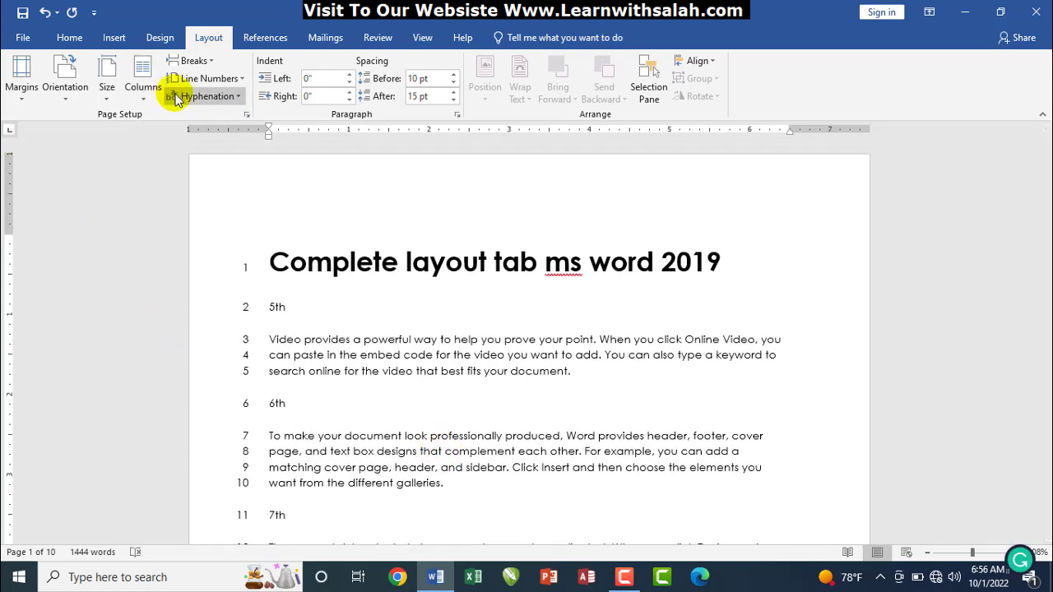
pyautogui.click(204, 78)
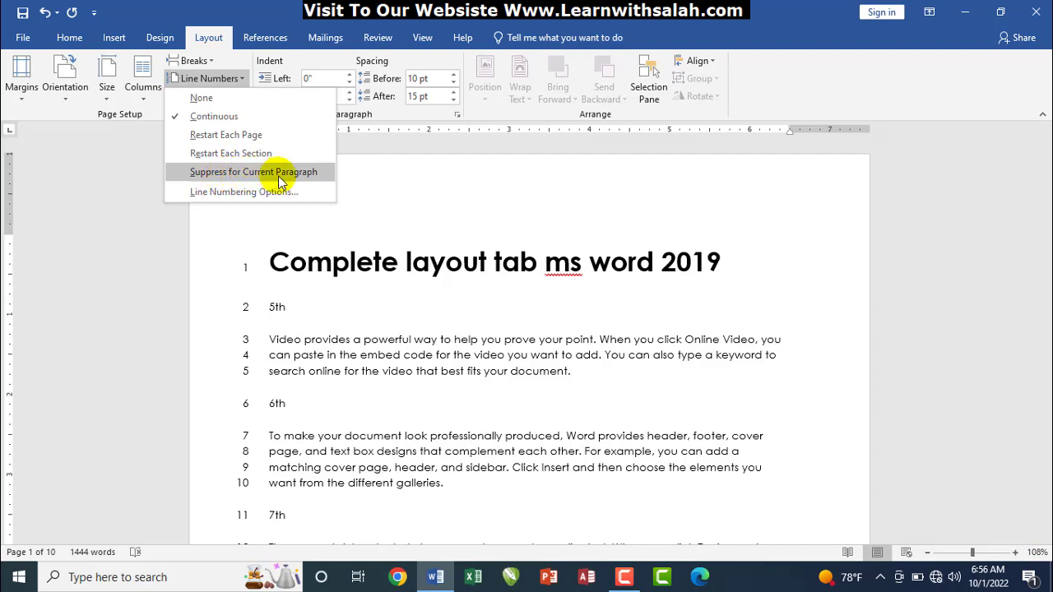
pyautogui.click(744, 279)
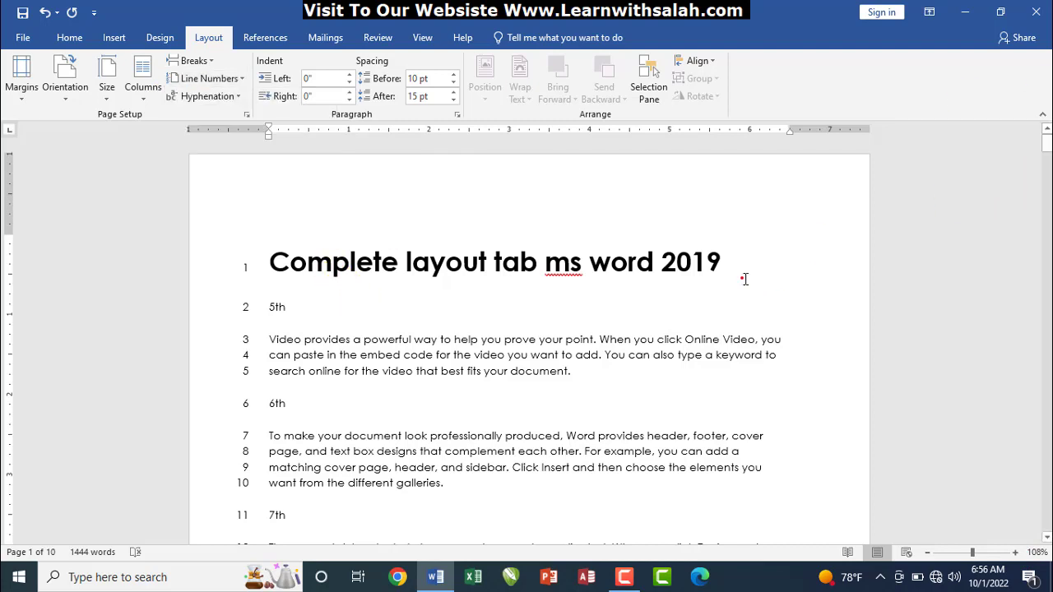
pyautogui.moveTo(1045, 139); pyautogui.dragTo(1045, 155)
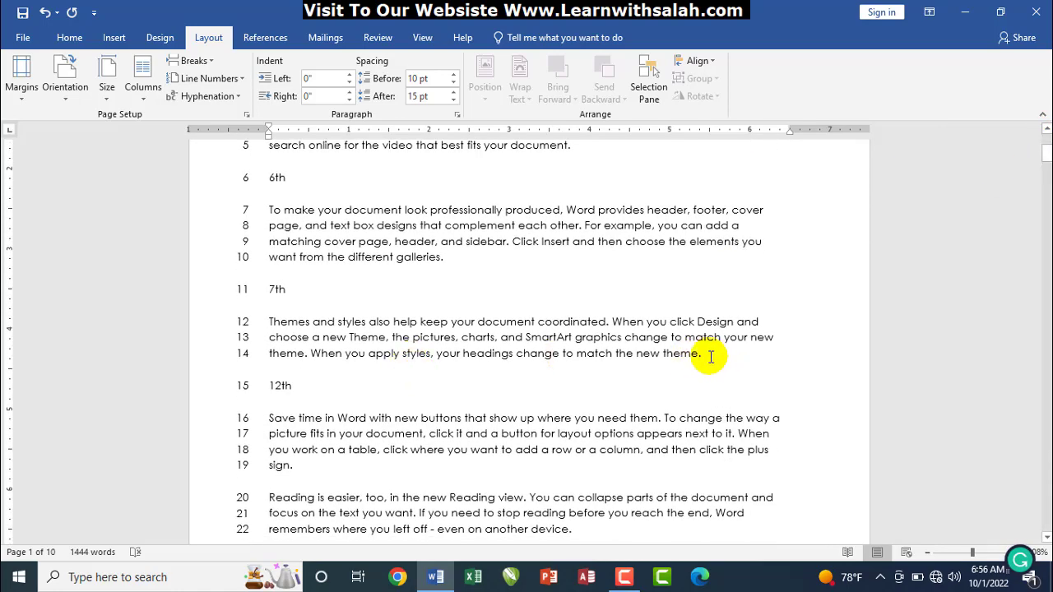
pyautogui.moveTo(711, 356); pyautogui.dragTo(272, 211)
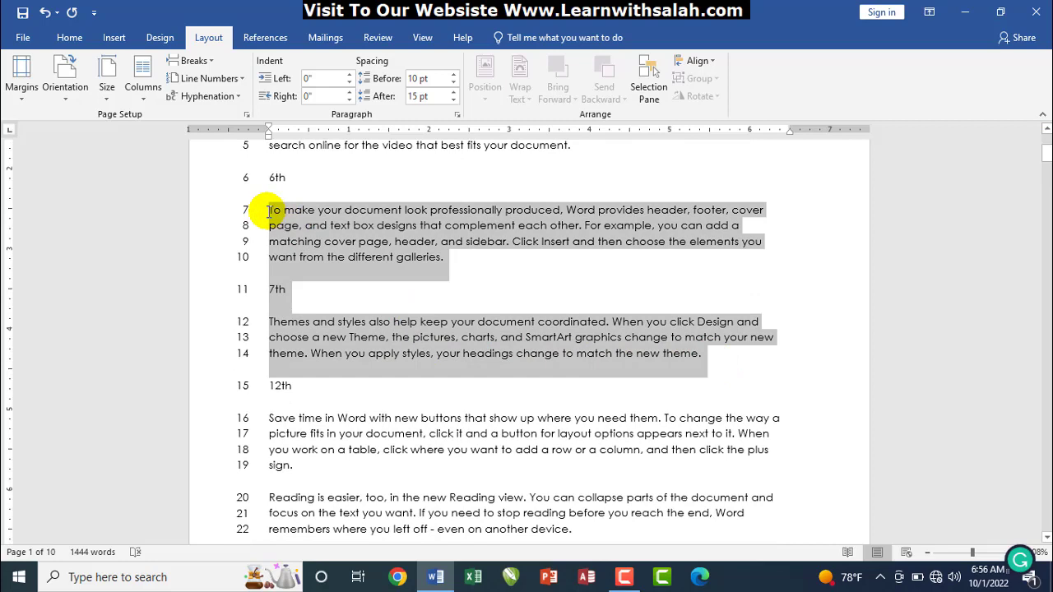
pyautogui.click(209, 79)
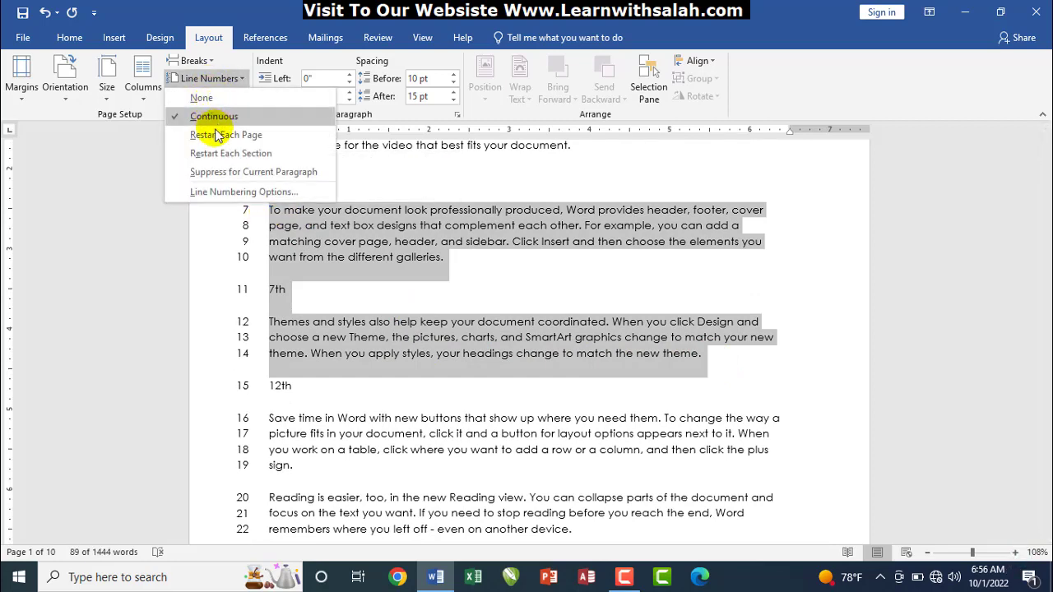
pyautogui.click(215, 176)
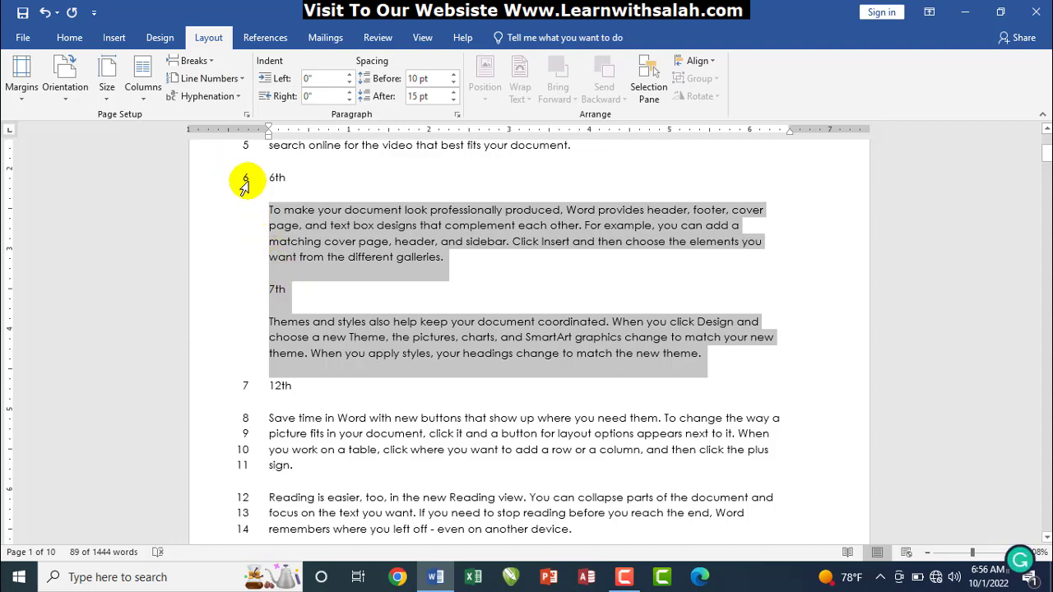
pyautogui.click(245, 185)
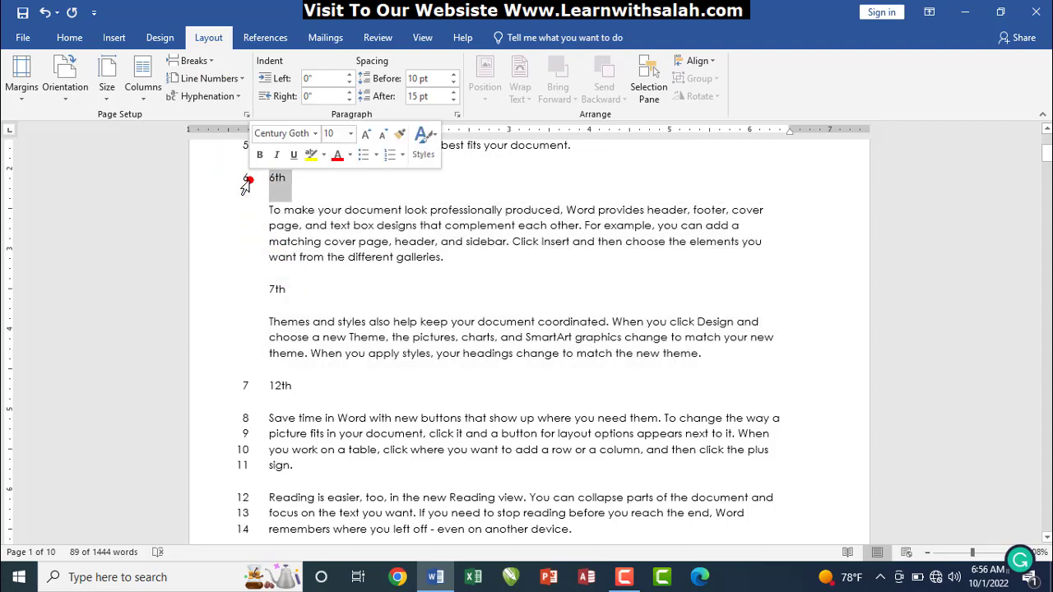
pyautogui.click(237, 390)
pyautogui.click(242, 435)
pyautogui.click(241, 451)
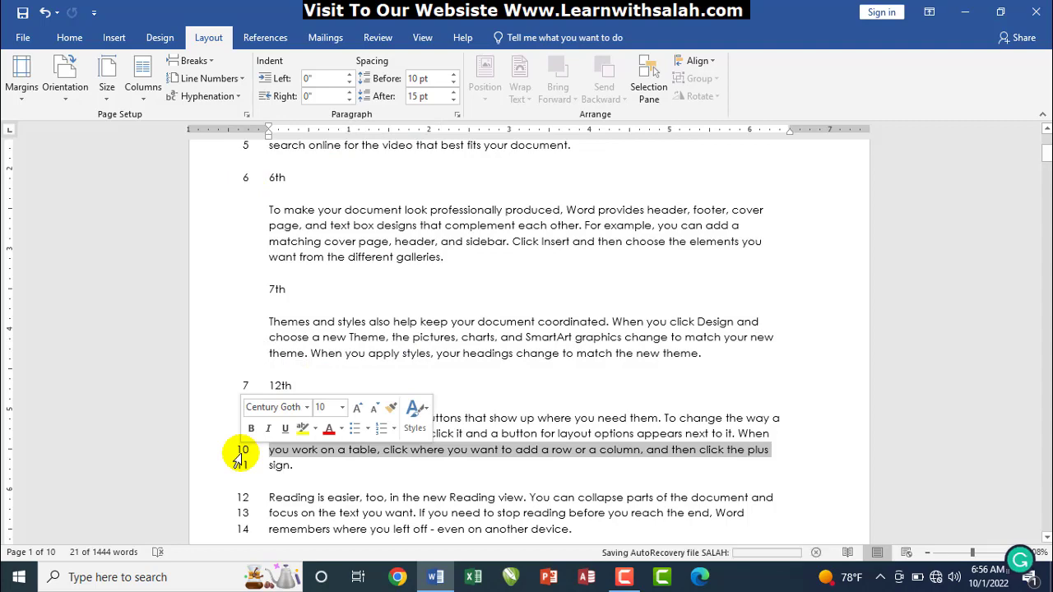
pyautogui.hotkey('ctrl', 'z')
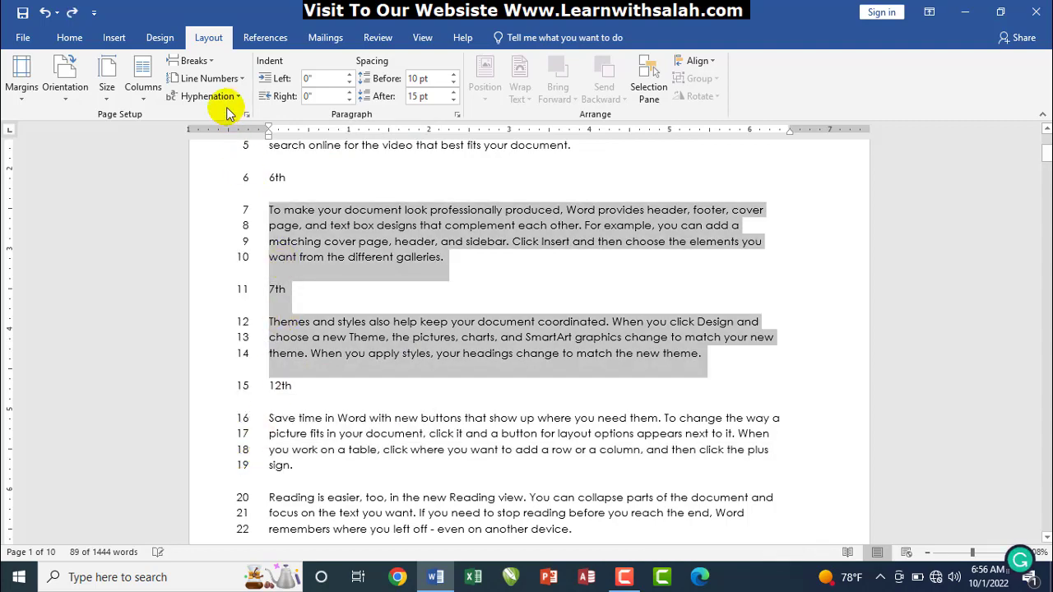
# Keep the section start as Continuous in the Line Numbering Options page setup
pyautogui.click(220, 82)
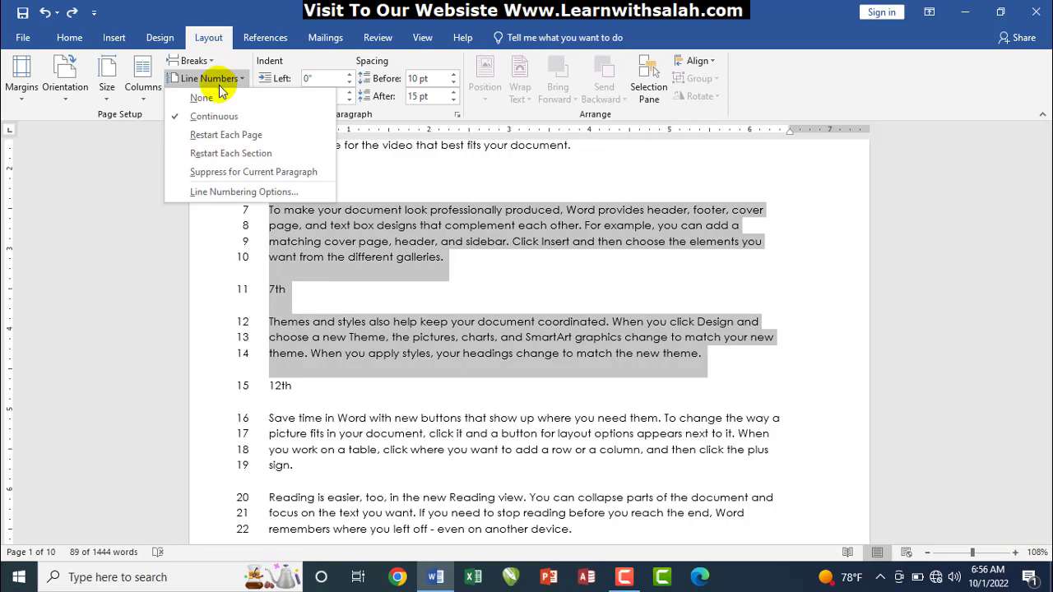
pyautogui.click(231, 194)
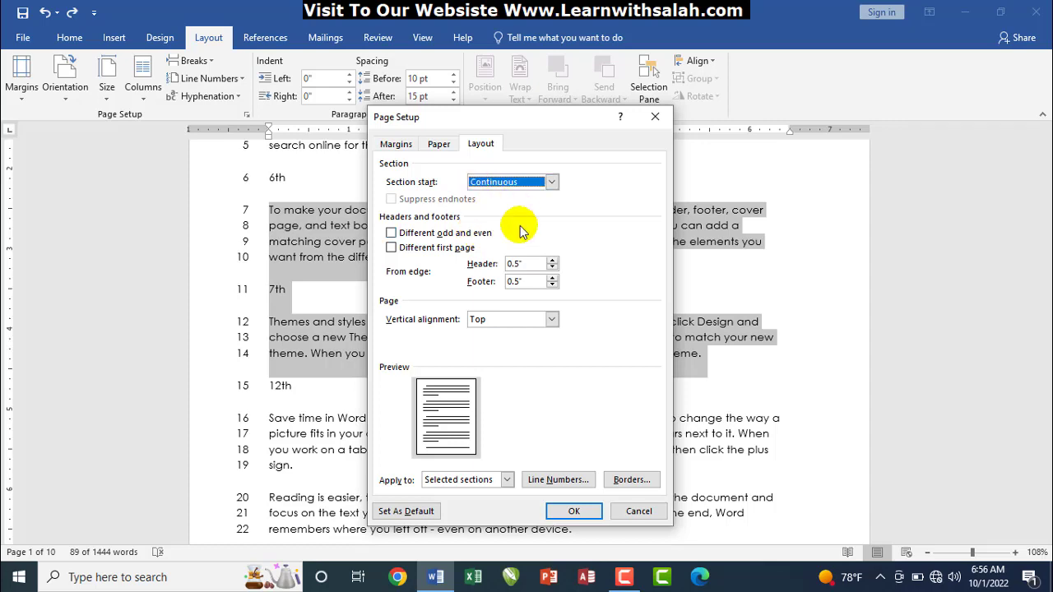
pyautogui.click(514, 182)
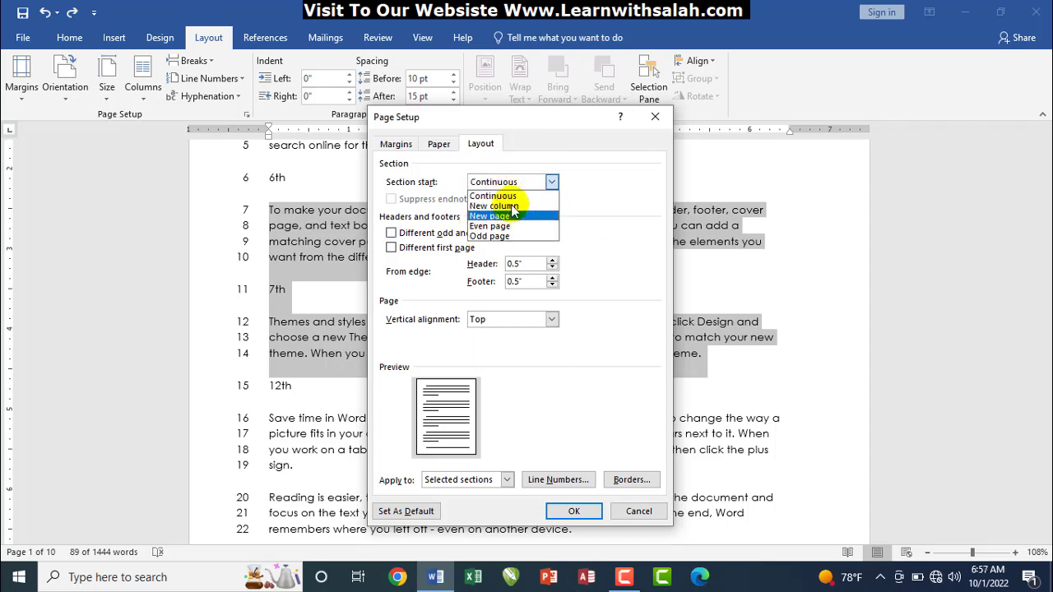
pyautogui.click(552, 182)
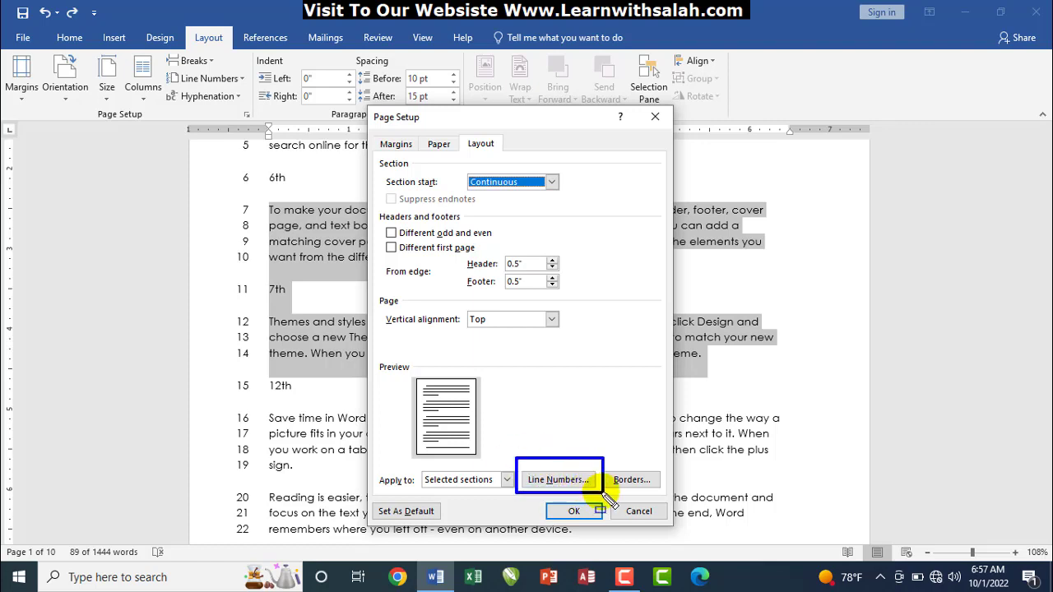
# Set line numbering to start at 10 with continuous counting and apply it
pyautogui.click(565, 482)
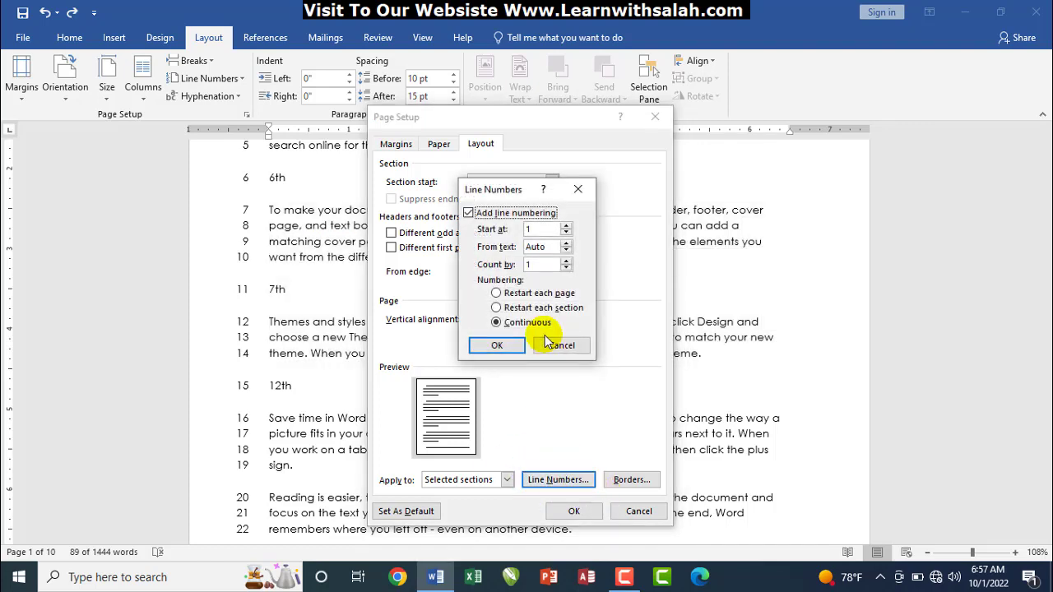
pyautogui.moveTo(506, 197); pyautogui.dragTo(505, 206)
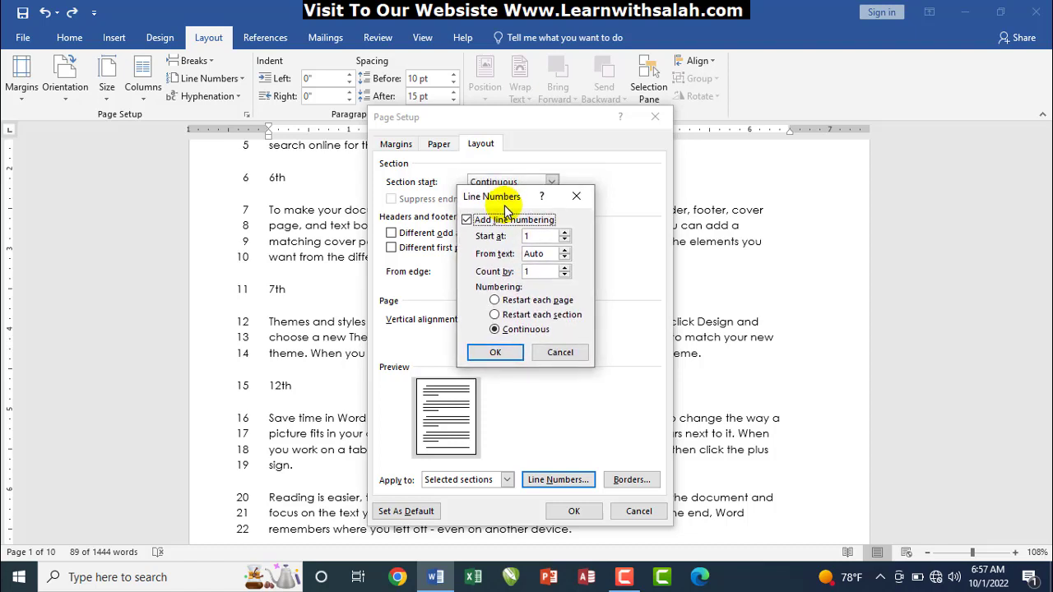
pyautogui.click(537, 237)
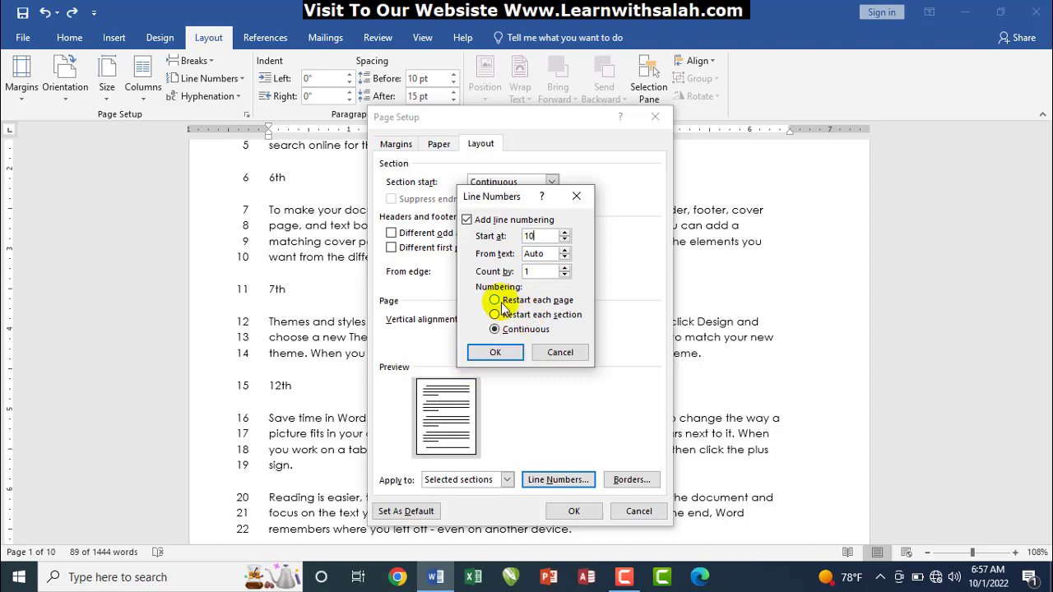
pyautogui.moveTo(486, 294); pyautogui.dragTo(586, 335)
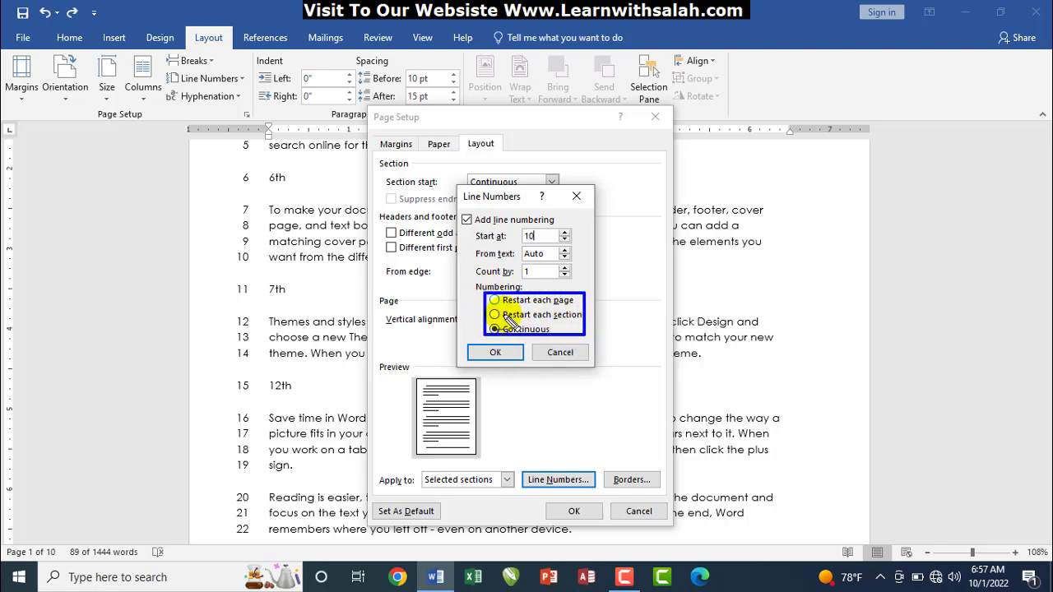
pyautogui.press('Escape')
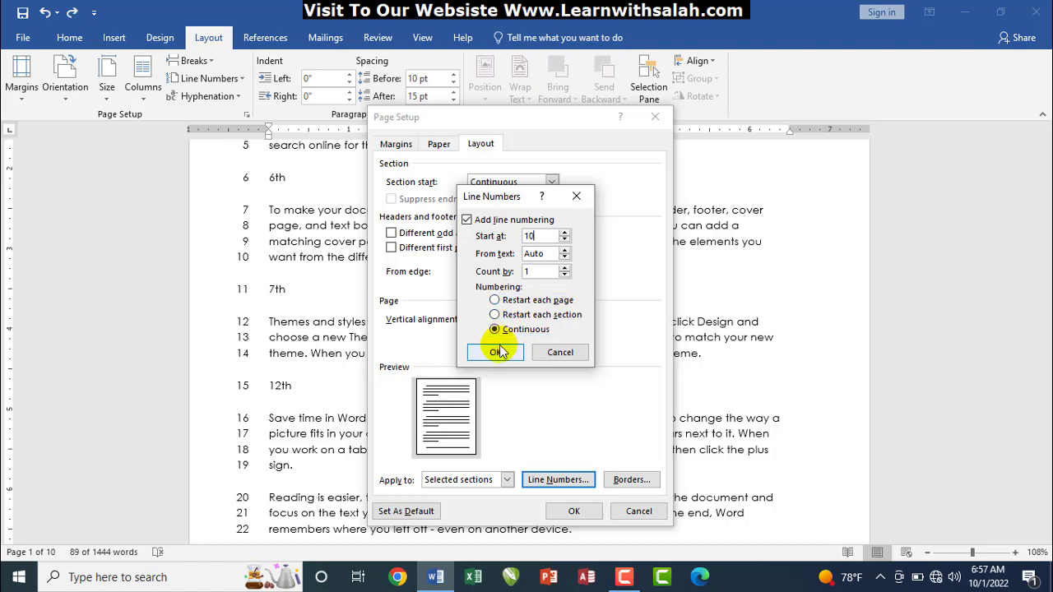
pyautogui.click(497, 353)
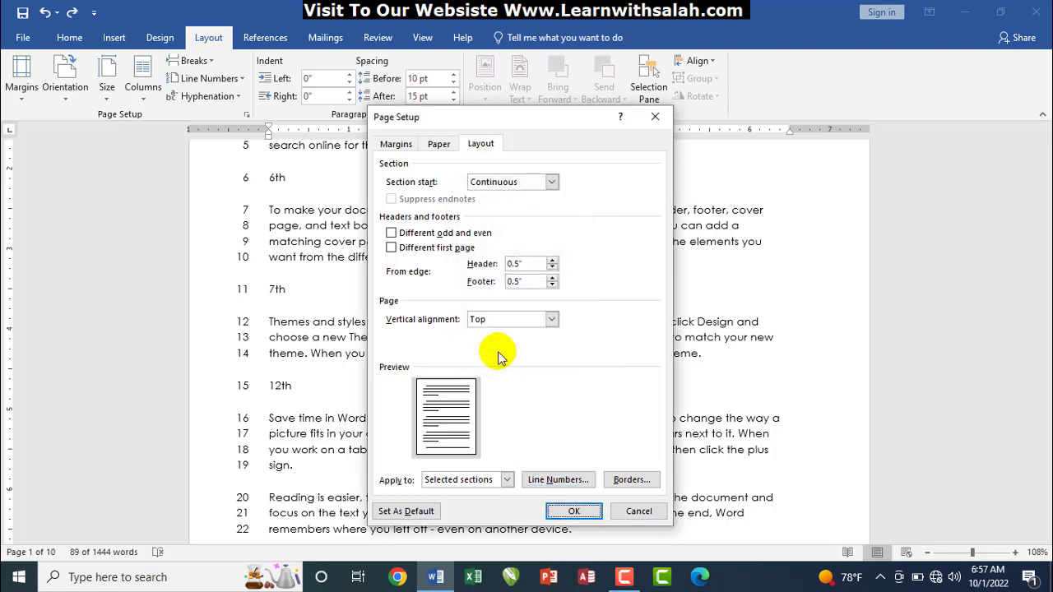
pyautogui.click(568, 512)
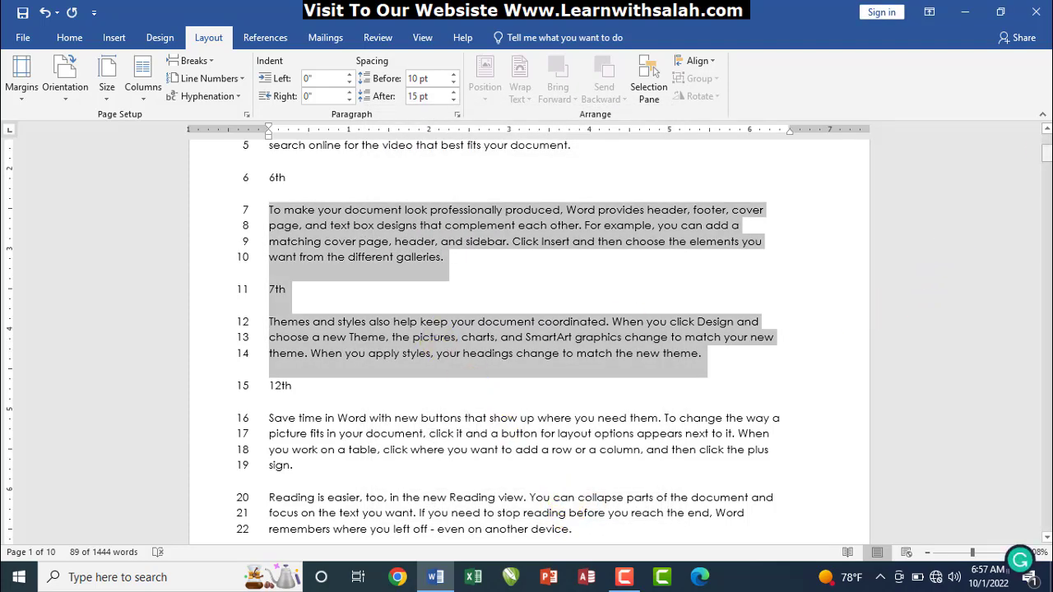
# Select the text from the title down and set the section start to Continuous
pyautogui.moveTo(1046, 151)
pyautogui.mouseDown()
pyautogui.moveTo(1047, 140)
pyautogui.moveTo(1047, 166)
pyautogui.mouseUp()
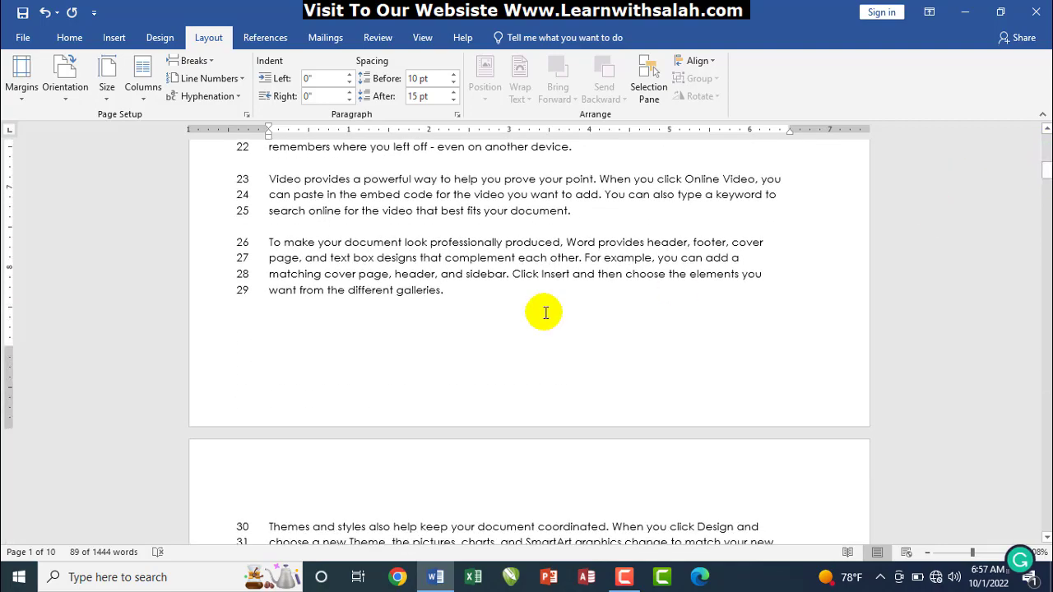
pyautogui.moveTo(517, 298); pyautogui.dragTo(268, 311)
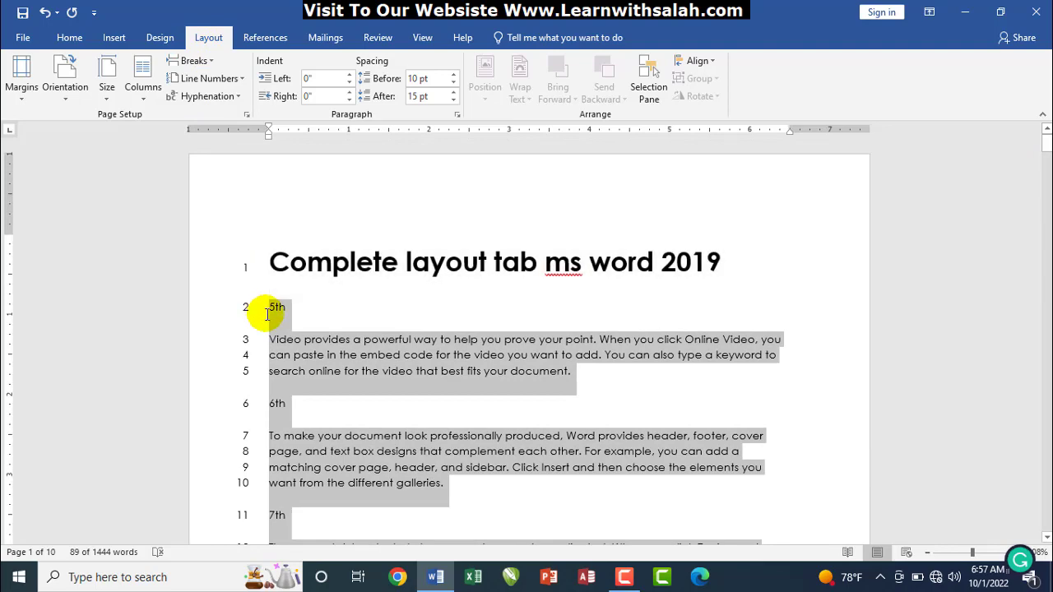
pyautogui.click(207, 78)
pyautogui.click(232, 188)
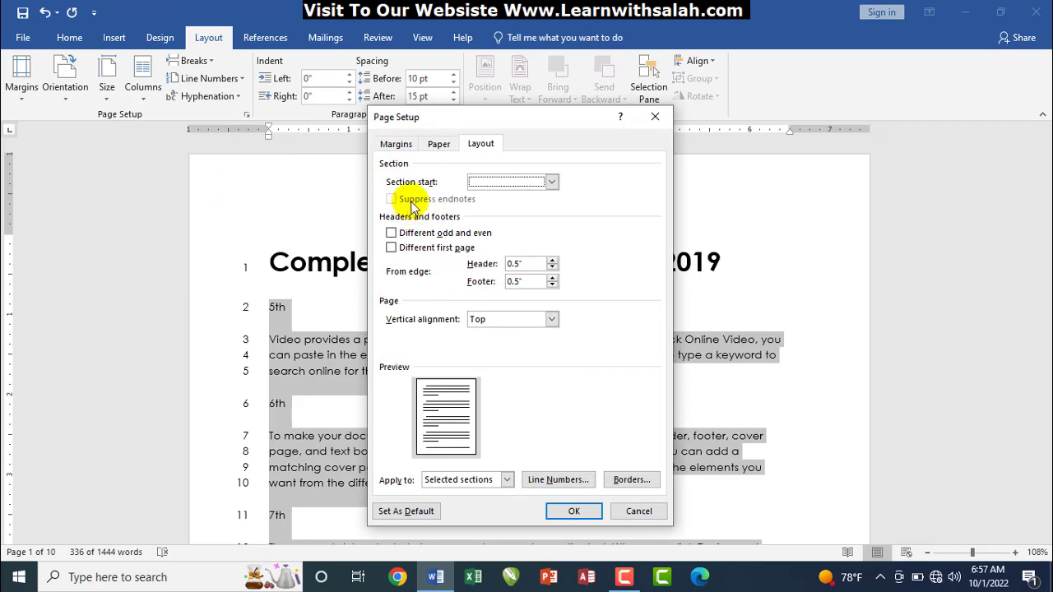
pyautogui.click(533, 182)
pyautogui.click(529, 196)
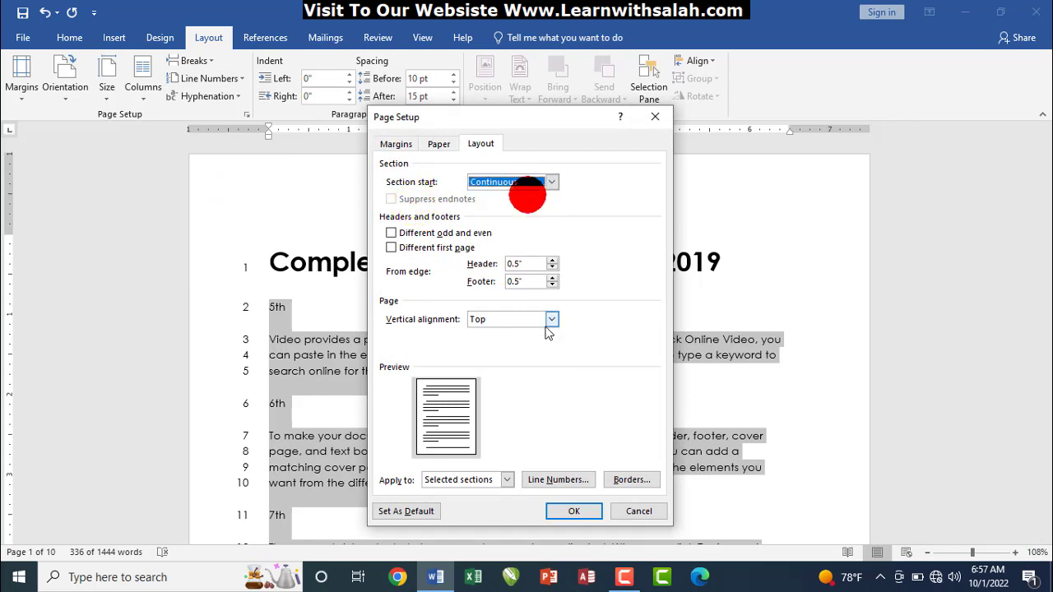
# Start the line numbers at 10, apply them, and place the caret at the title
pyautogui.click(549, 481)
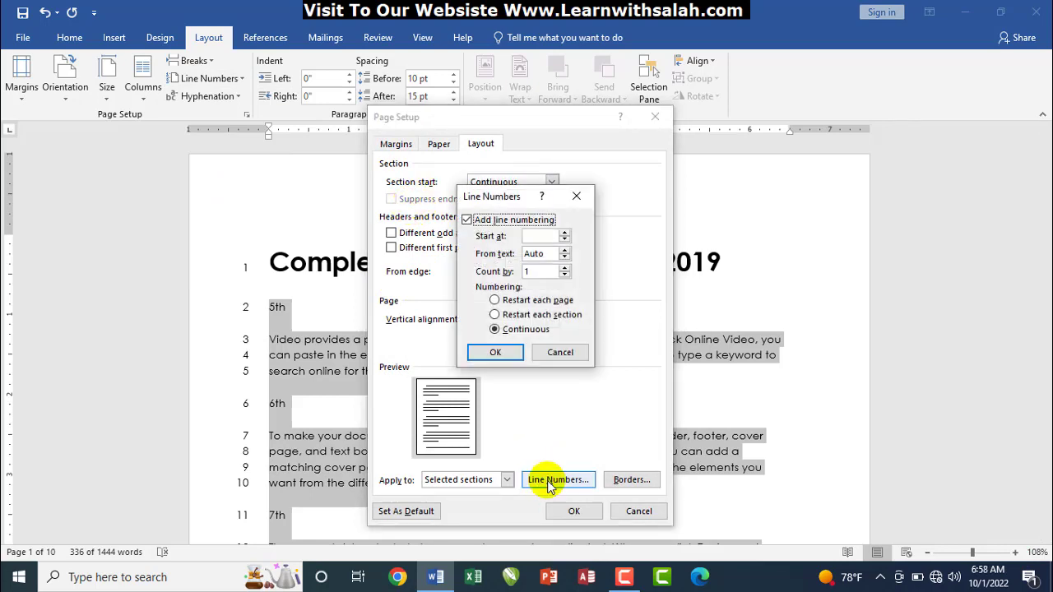
pyautogui.click(544, 237)
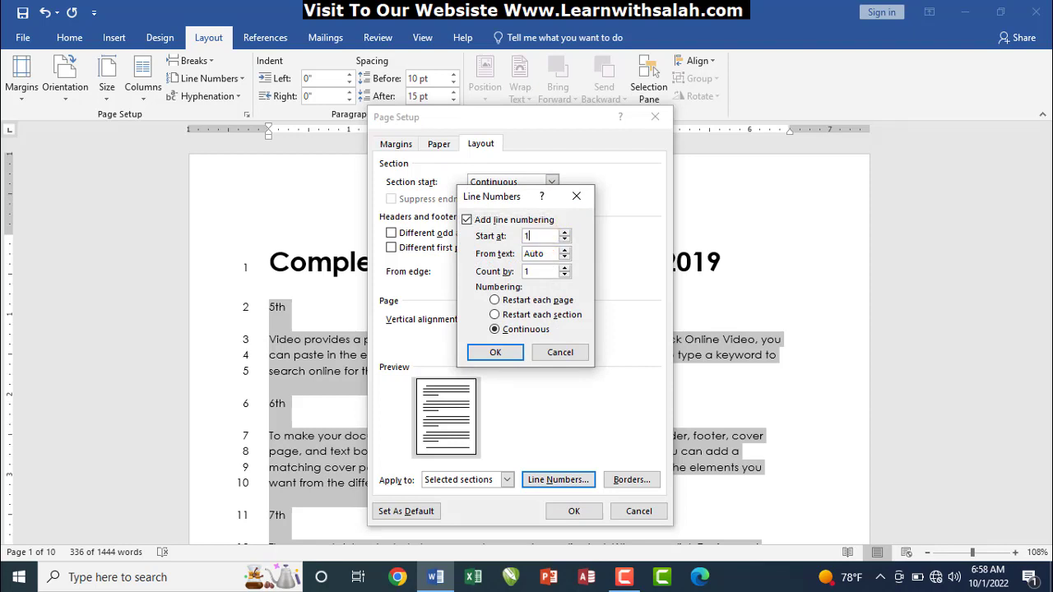
pyautogui.click(489, 352)
pyautogui.click(575, 511)
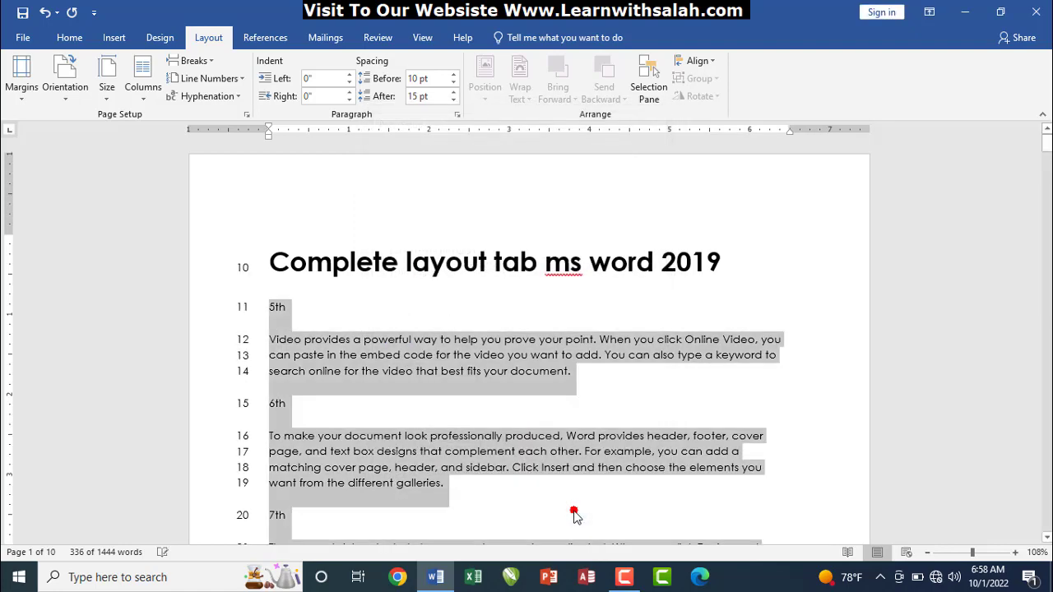
pyautogui.click(267, 278)
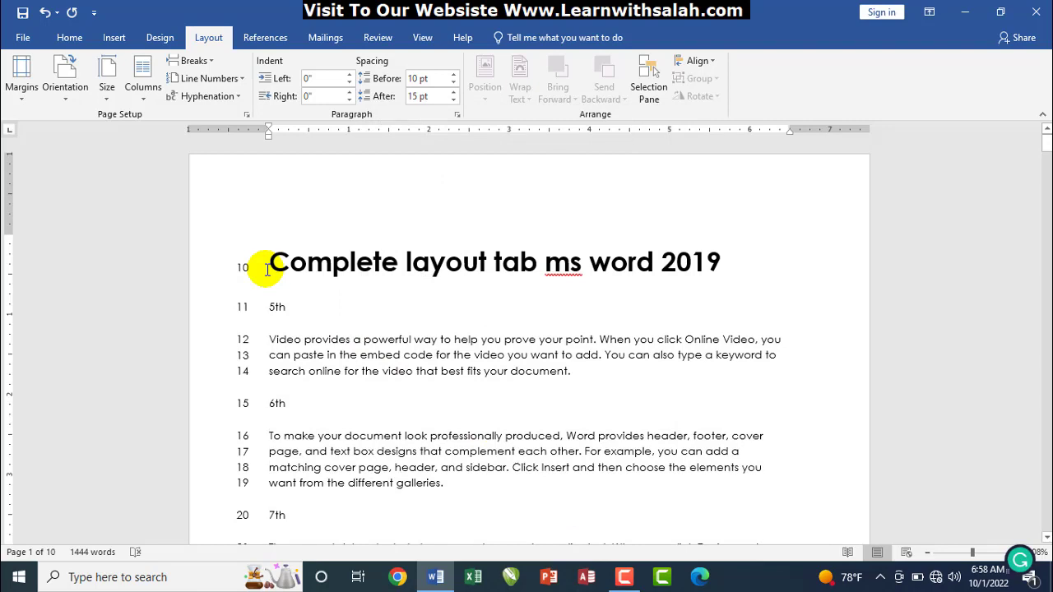
# Undo the start-at-10 change and view the Line Numbers and Borders dialogs unchanged
pyautogui.hotkey('ctrl', 'z')
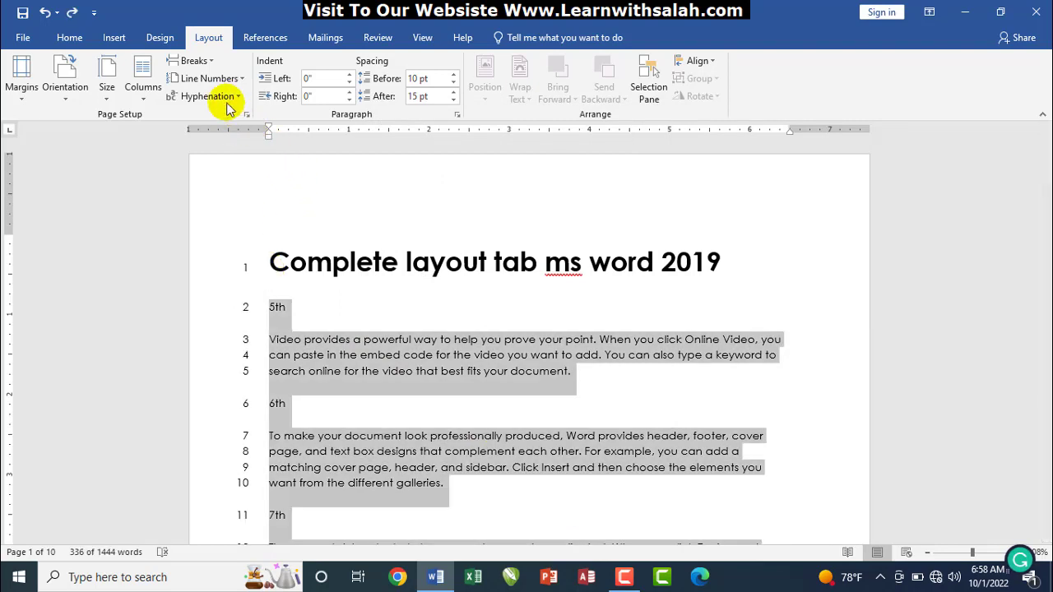
pyautogui.click(209, 79)
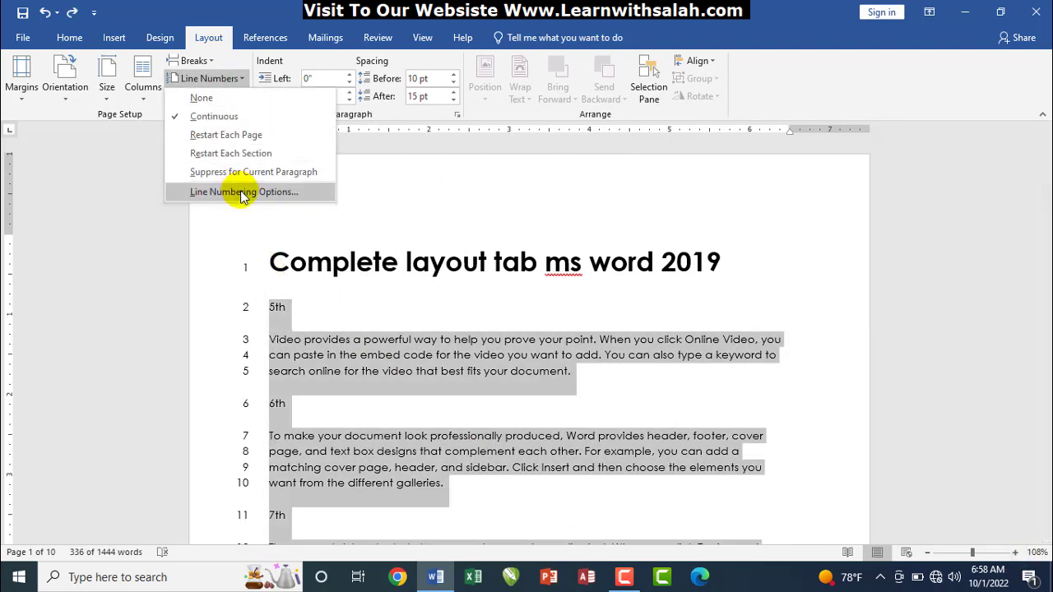
pyautogui.click(241, 194)
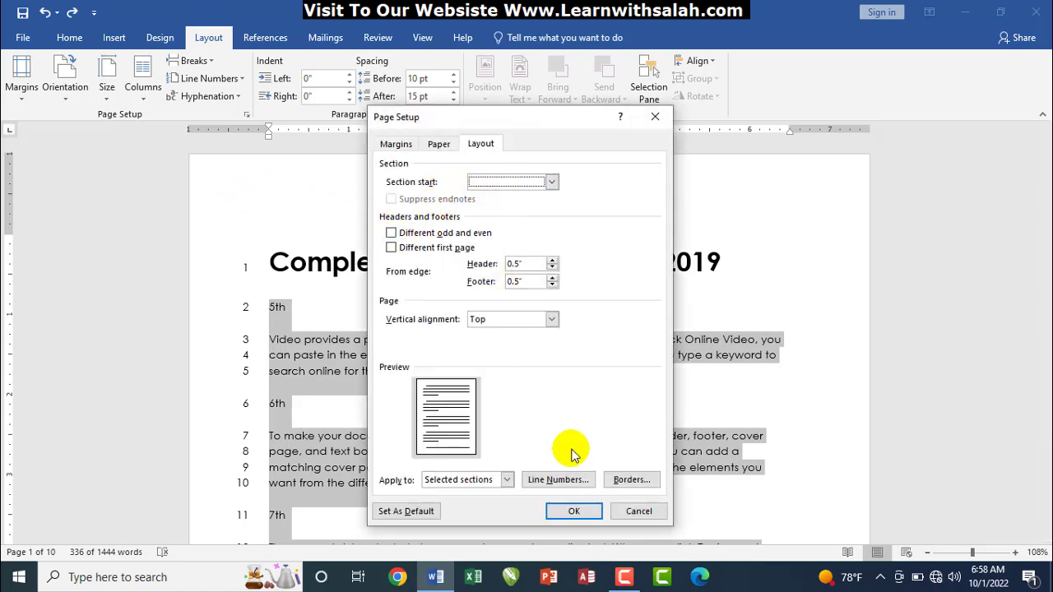
pyautogui.click(573, 477)
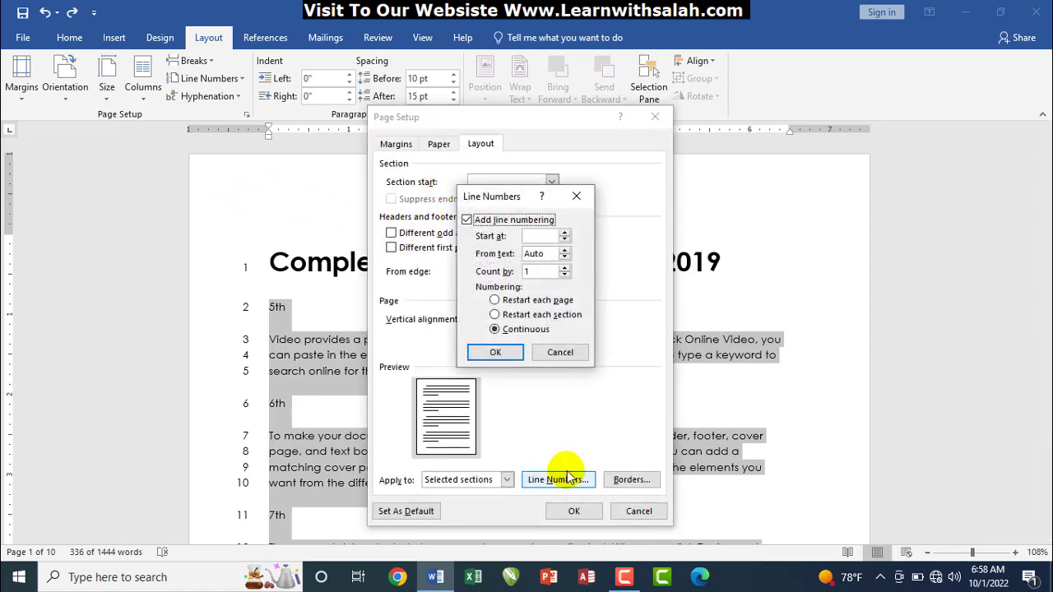
pyautogui.click(576, 197)
pyautogui.click(630, 480)
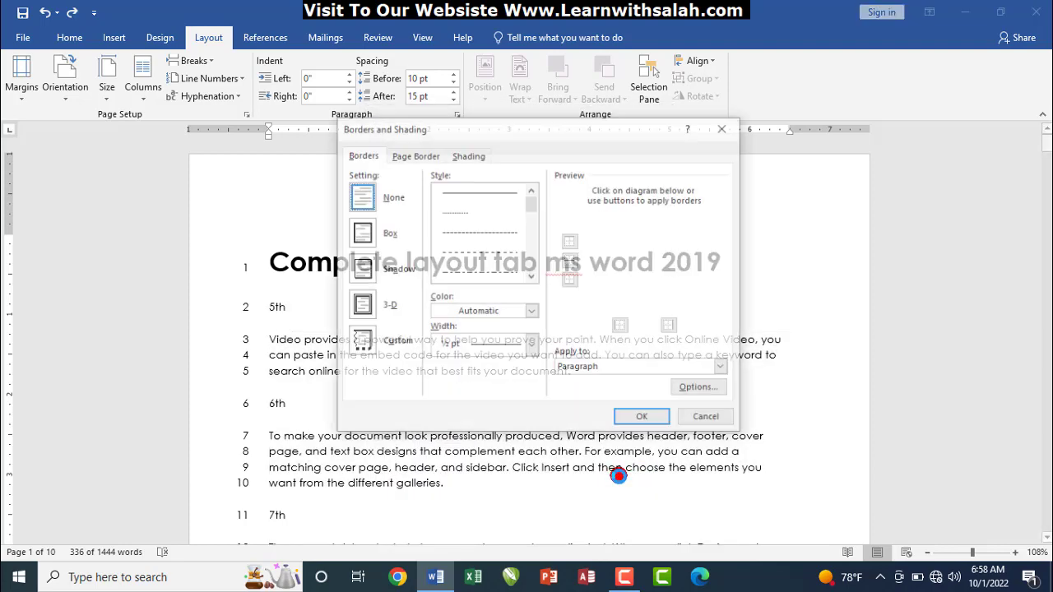
pyautogui.click(724, 127)
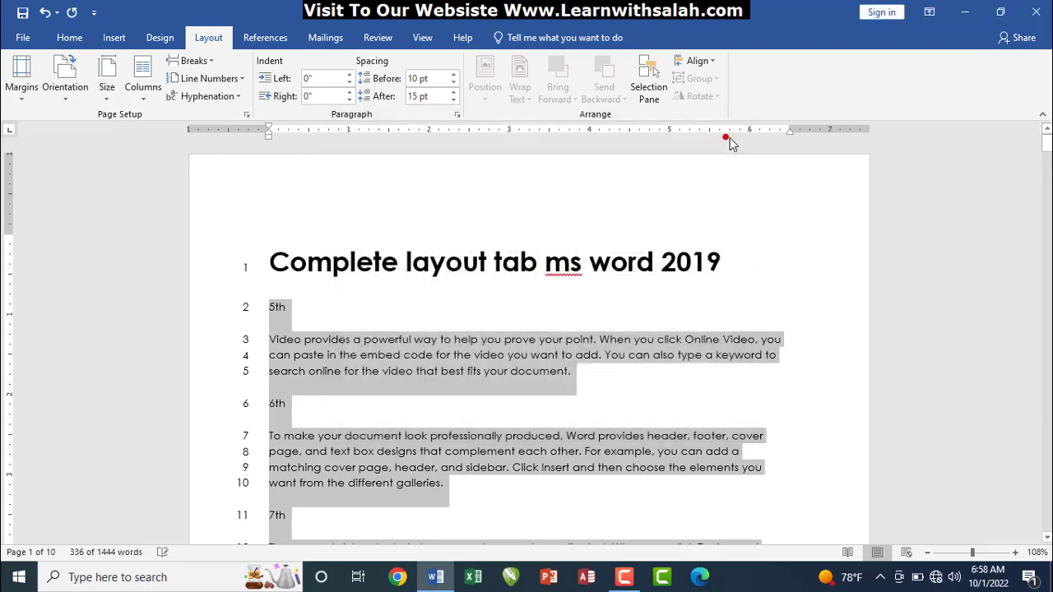
# Review section start, Top vertical alignment and Apply to, then close Page Setup unapplied
pyautogui.click(207, 78)
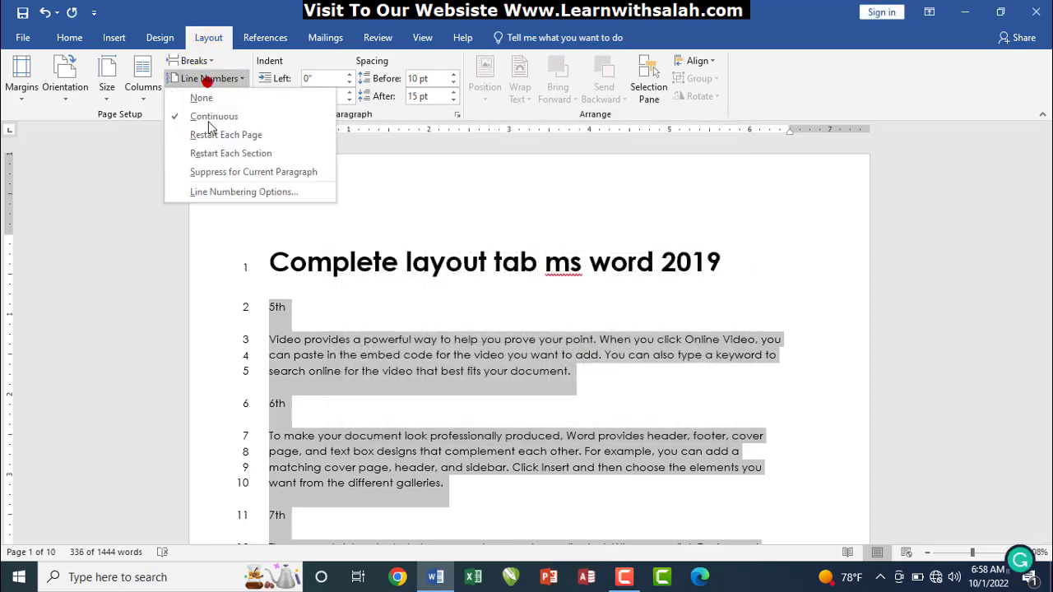
pyautogui.click(212, 193)
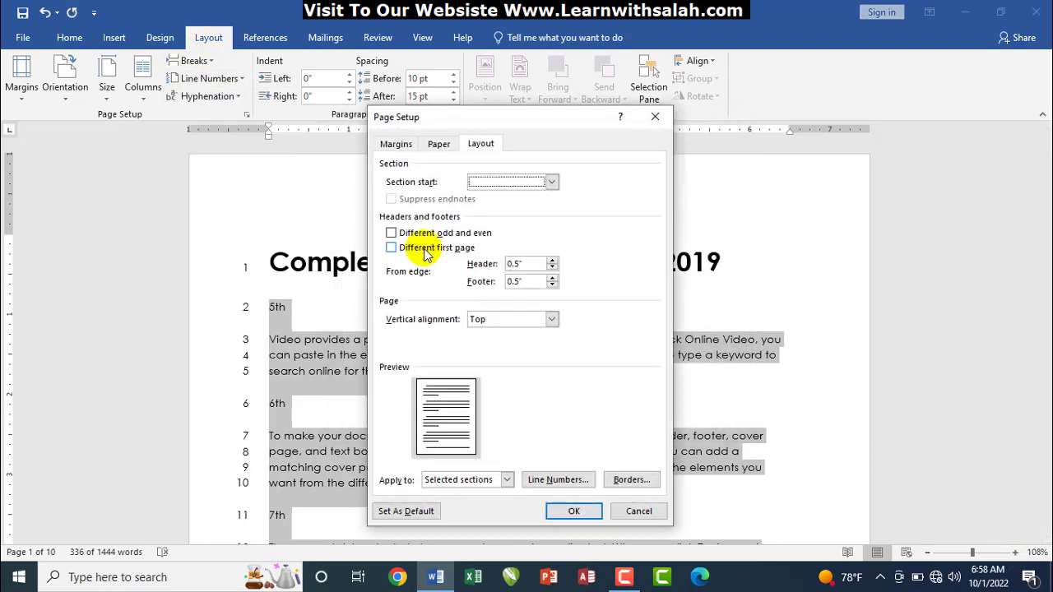
pyautogui.click(511, 194)
pyautogui.click(511, 193)
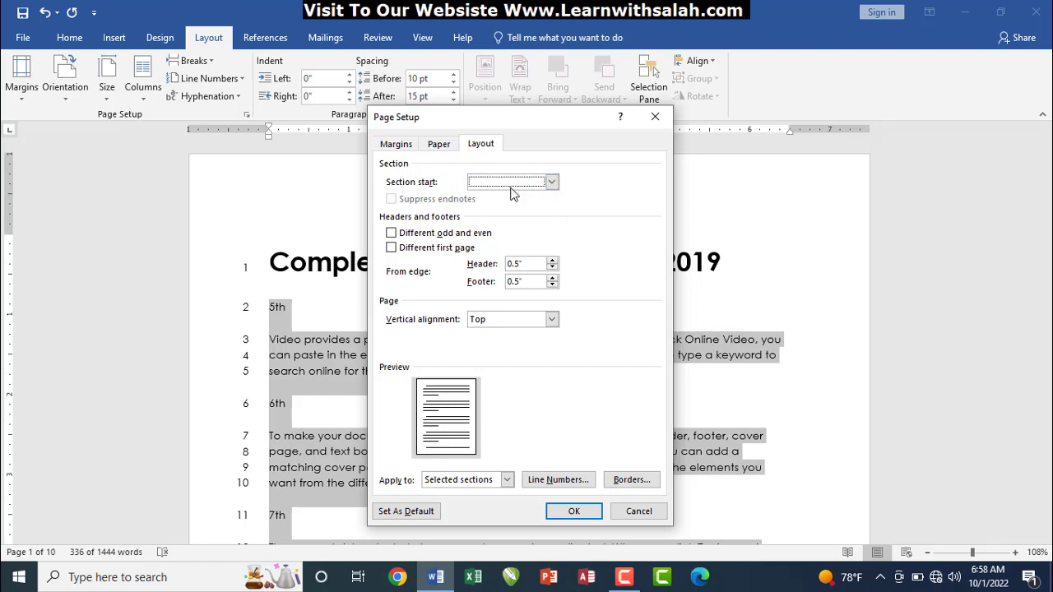
pyautogui.click(551, 319)
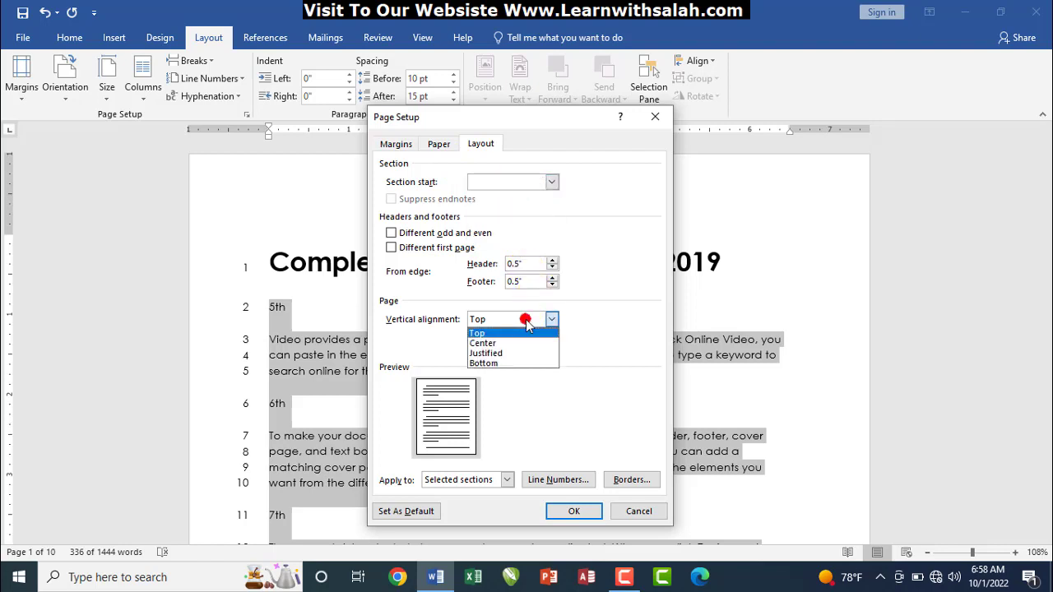
pyautogui.click(525, 319)
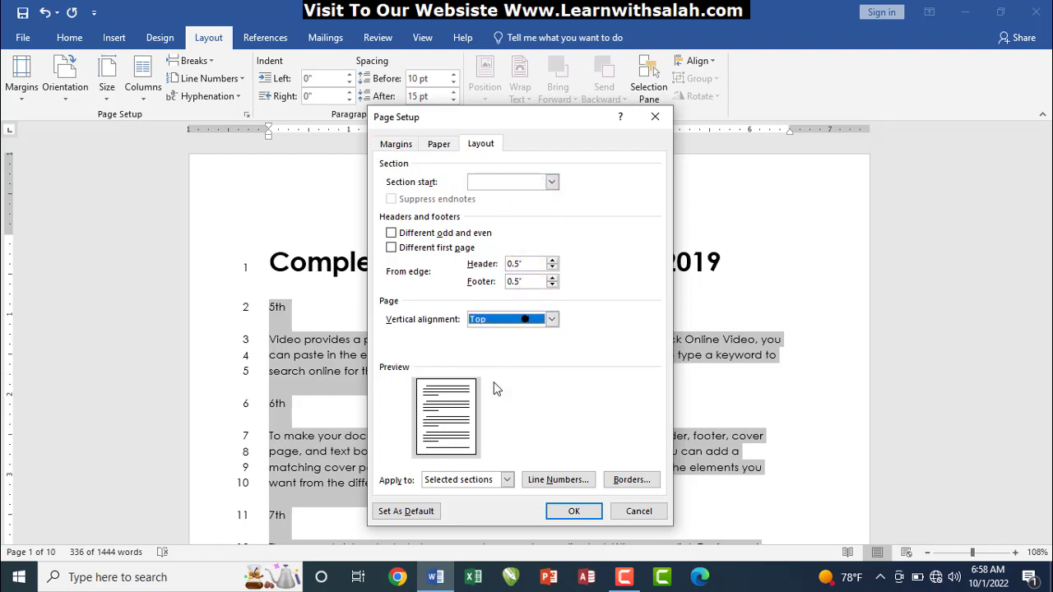
pyautogui.click(505, 482)
pyautogui.click(505, 482)
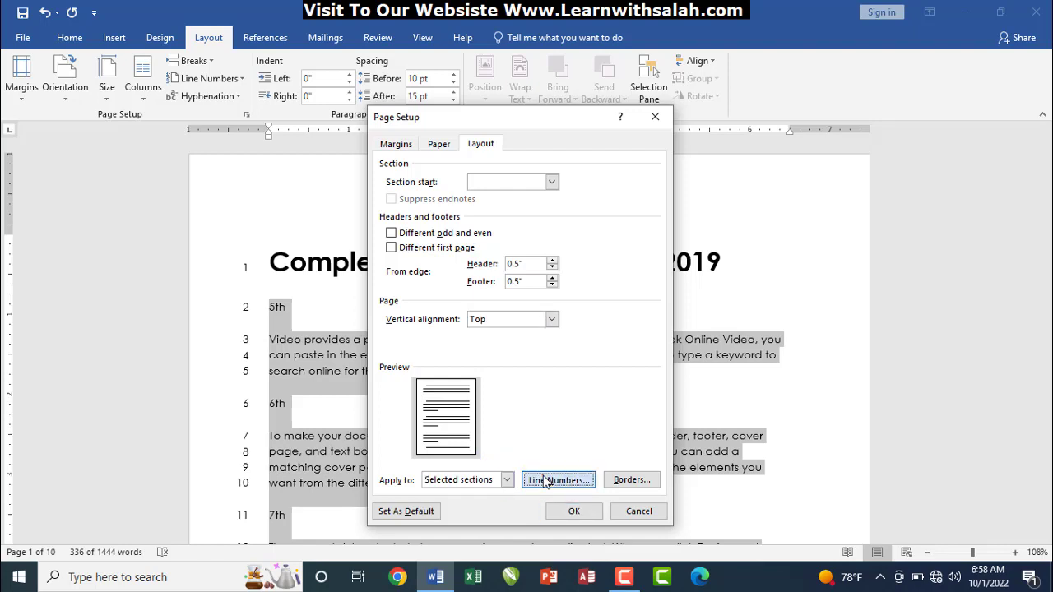
pyautogui.click(543, 481)
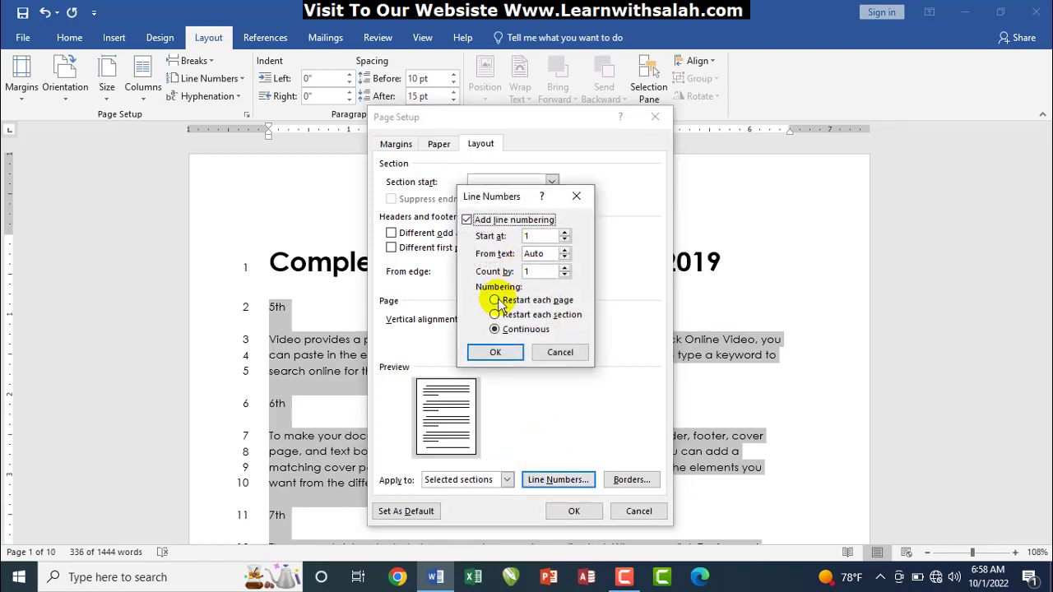
pyautogui.click(576, 201)
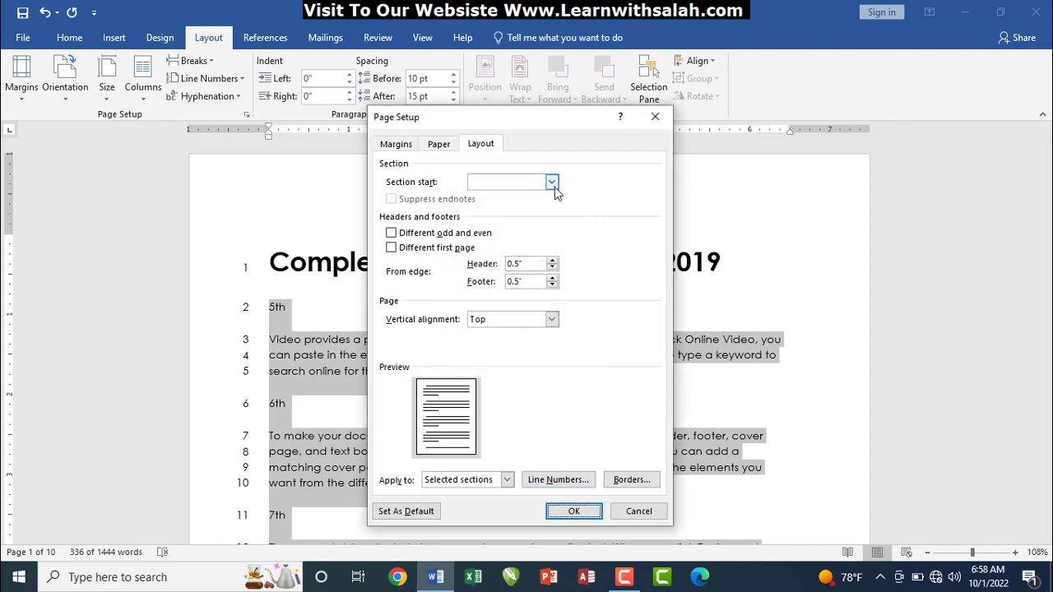
pyautogui.click(553, 184)
pyautogui.click(555, 188)
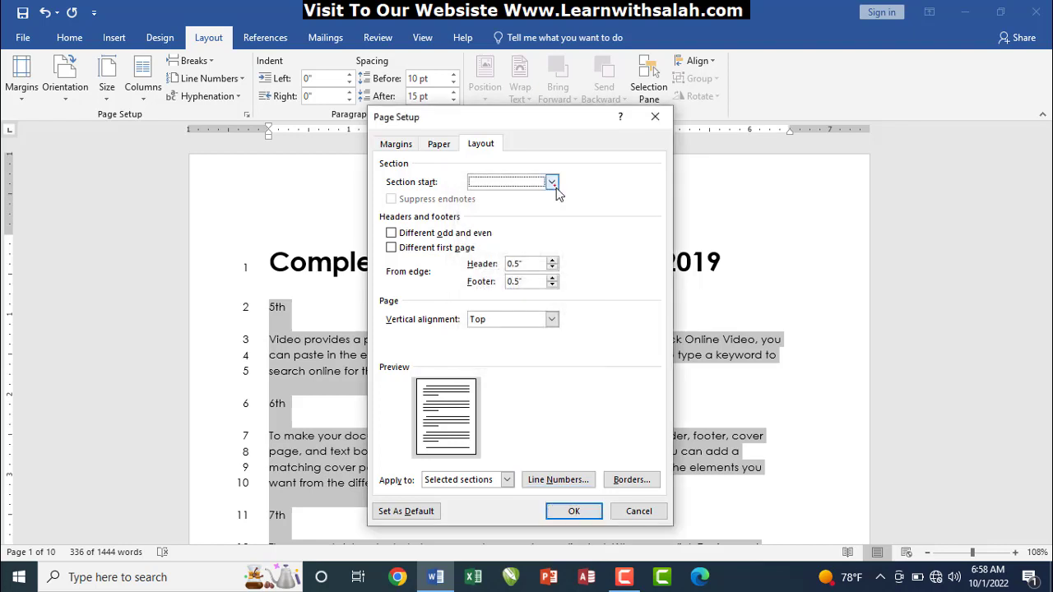
pyautogui.click(656, 118)
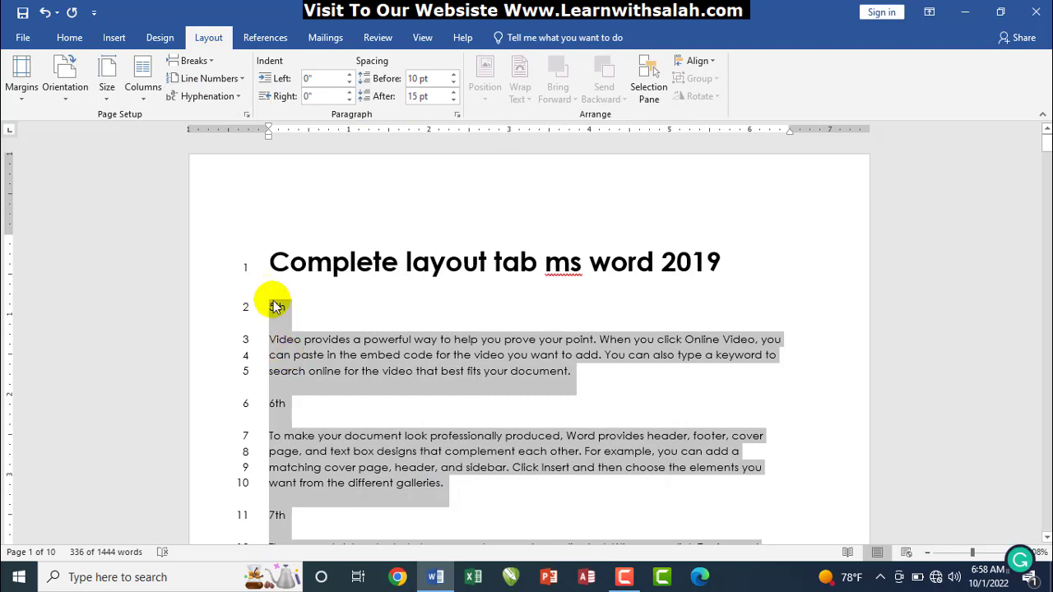
pyautogui.hotkey('ctrl', 'z')
pyautogui.hotkey('ctrl', 'z')
pyautogui.hotkey('ctrl', 'z')
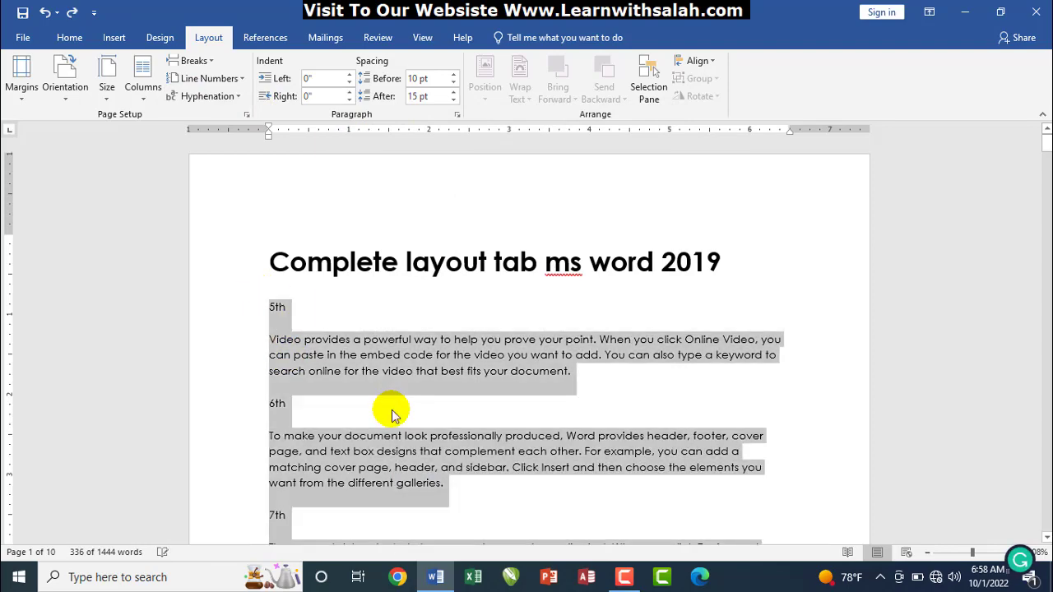
pyautogui.click(781, 361)
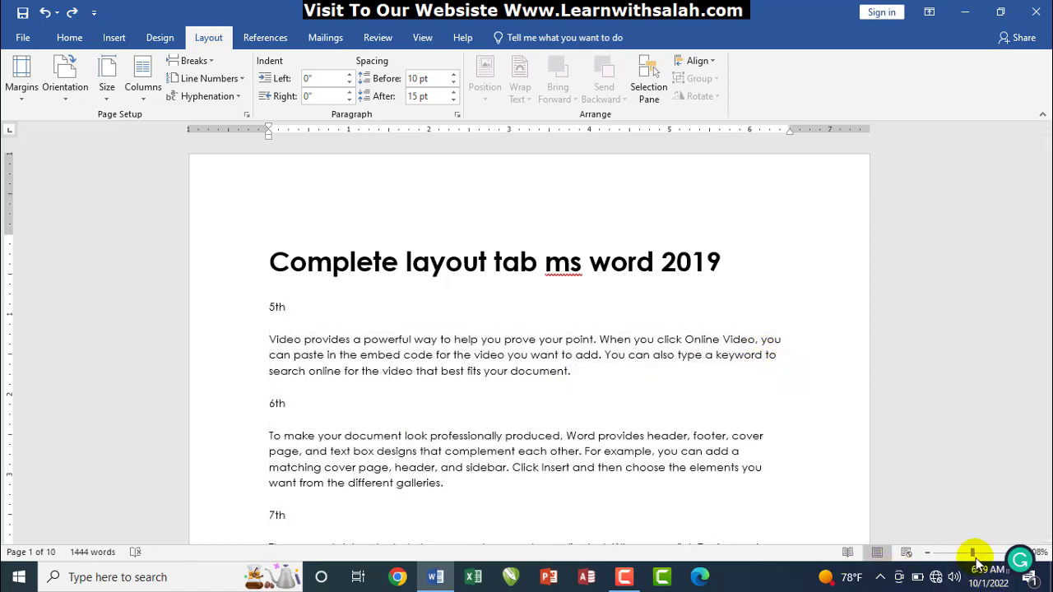
pyautogui.moveTo(975, 558); pyautogui.dragTo(980, 560)
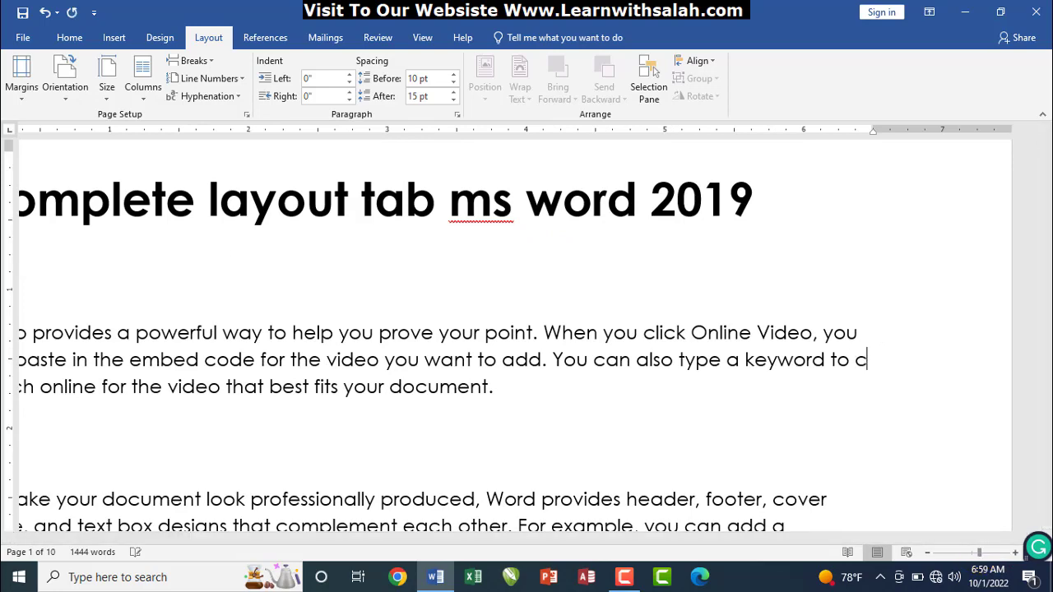
pyautogui.write('assfi sear')
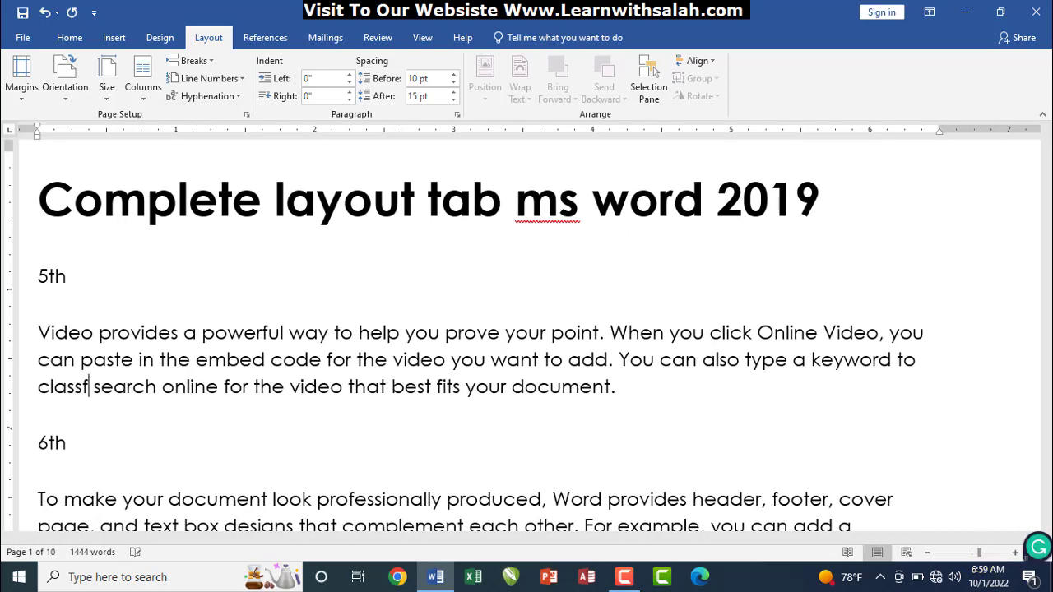
pyautogui.write('c')
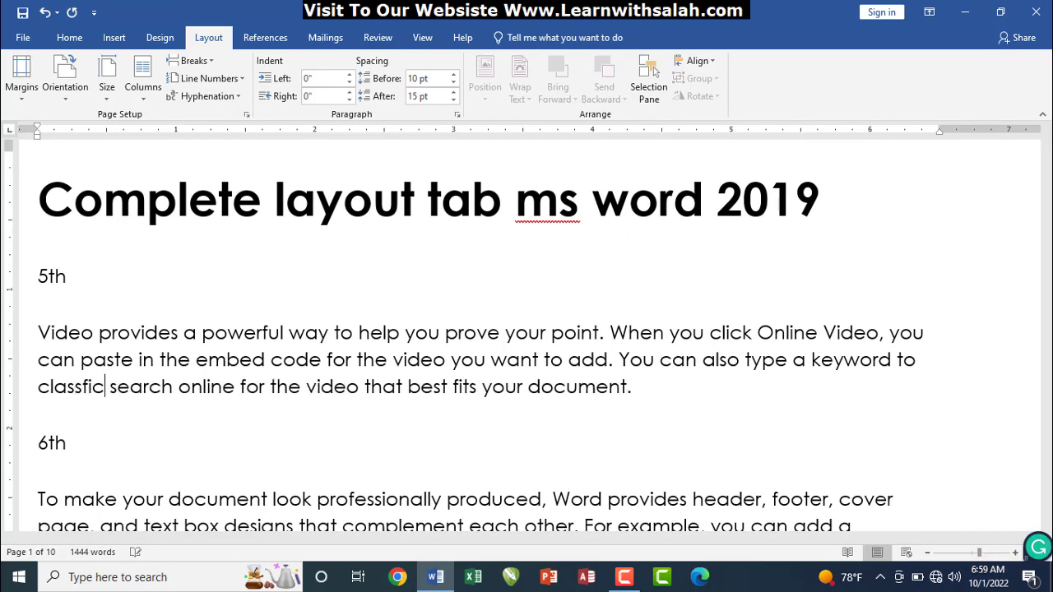
pyautogui.press('BackSpace')
pyautogui.write('cation')
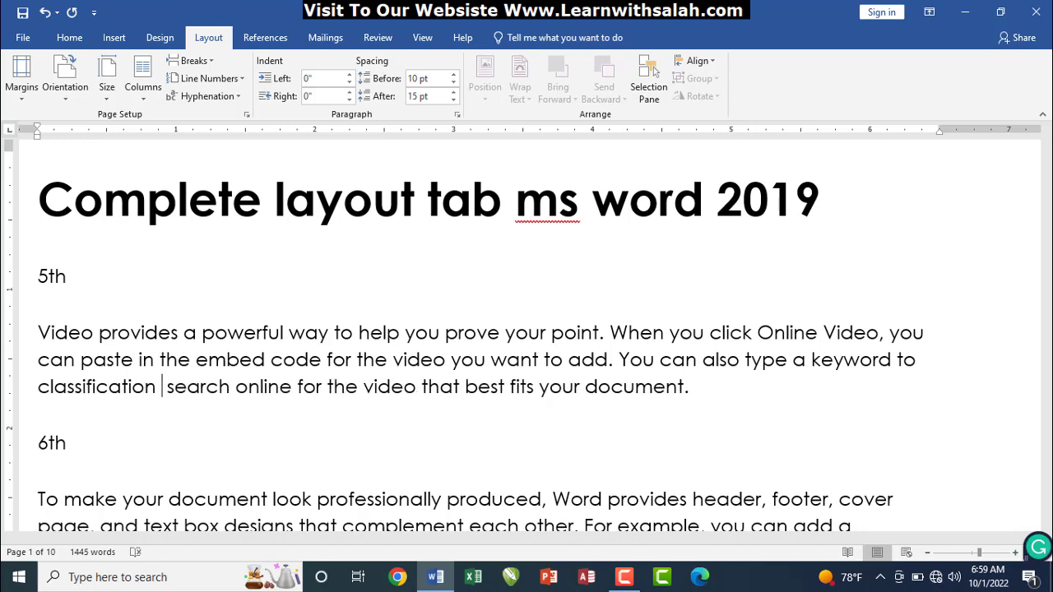
pyautogui.hotkey('ctrl', 'z')
pyautogui.hotkey('ctrl', 'z')
pyautogui.hotkey('ctrl', 'z')
pyautogui.hotkey('ctrl', 'z')
pyautogui.hotkey('ctrl', 'z')
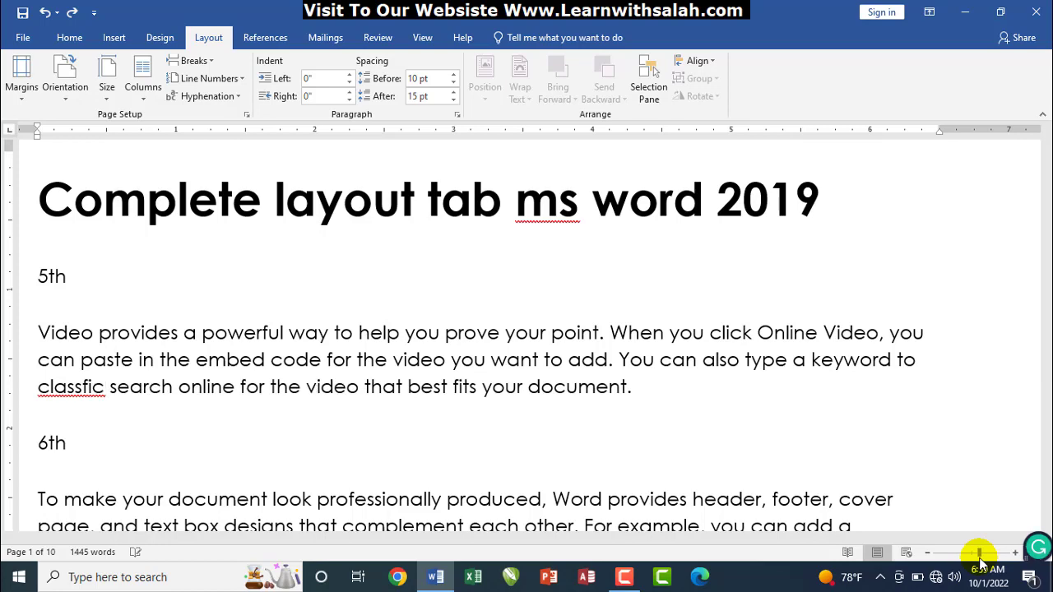
pyautogui.hotkey('ctrl', 'z')
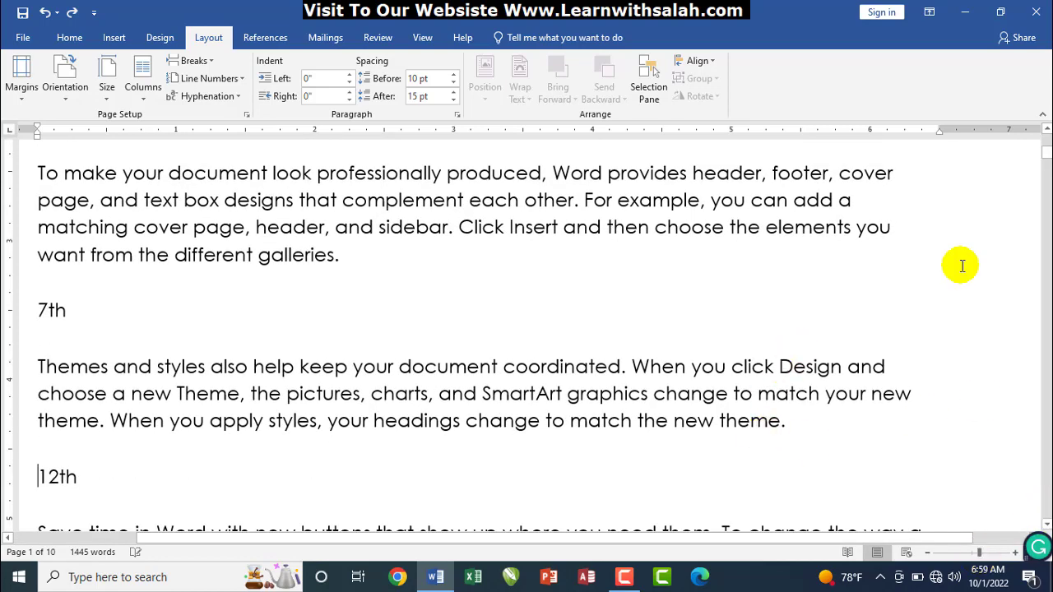
# Turn on Automatic hyphenation and type 'classification' to test line-end hyphens
pyautogui.click(236, 96)
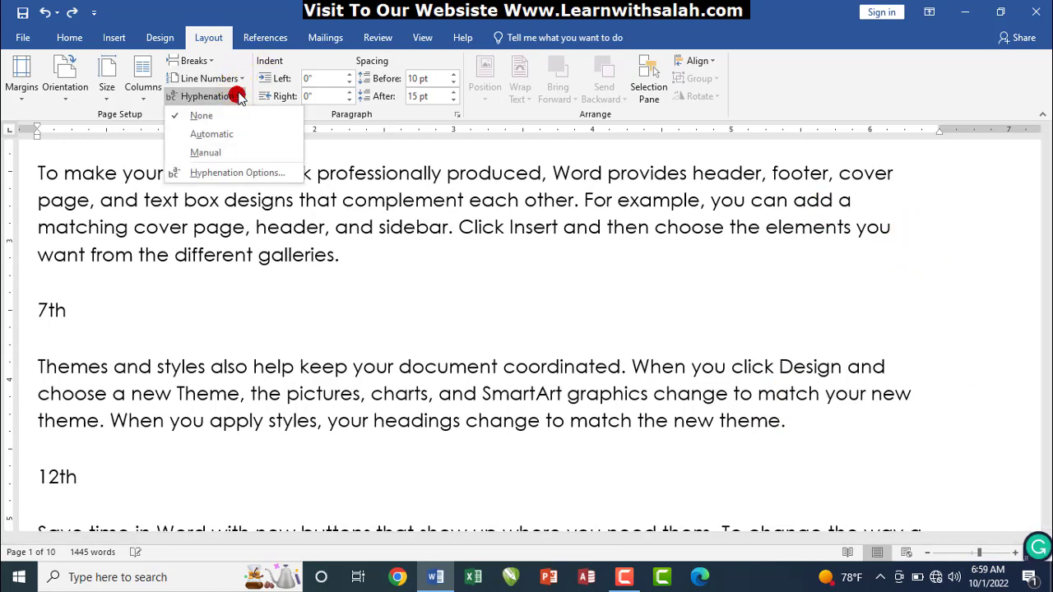
pyautogui.click(212, 134)
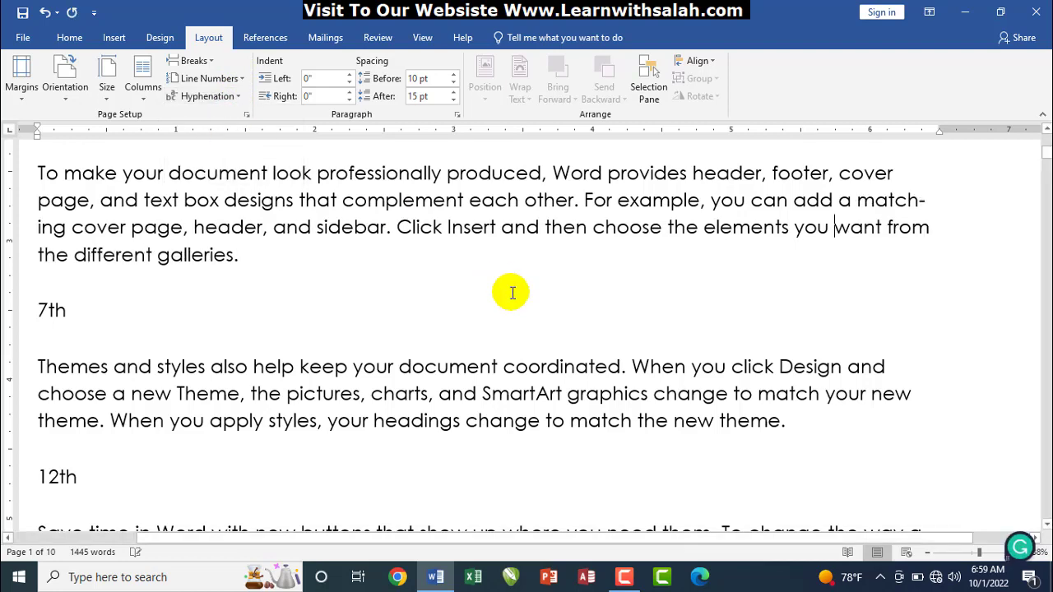
pyautogui.write('cla')
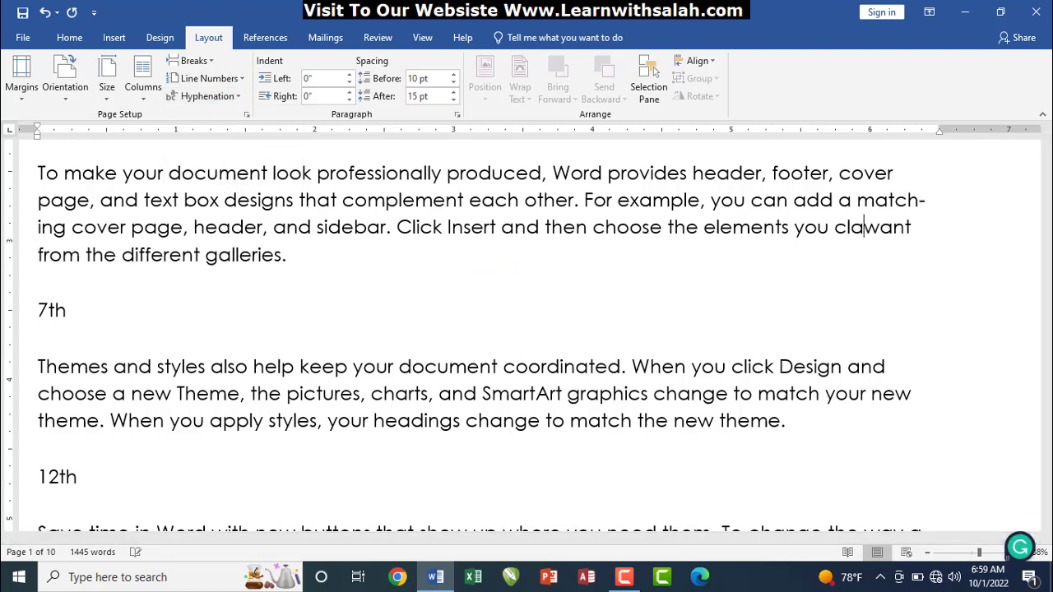
pyautogui.write('ssification')
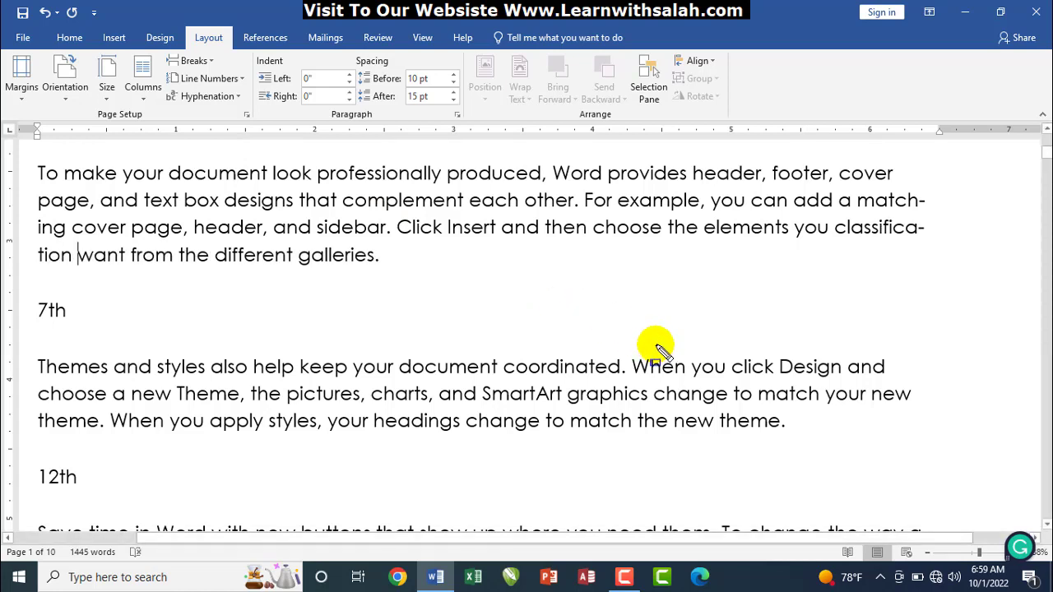
# Inspect the hyphenated line-end words, then delete the trial word 'classification'
pyautogui.moveTo(830, 215); pyautogui.dragTo(931, 237)
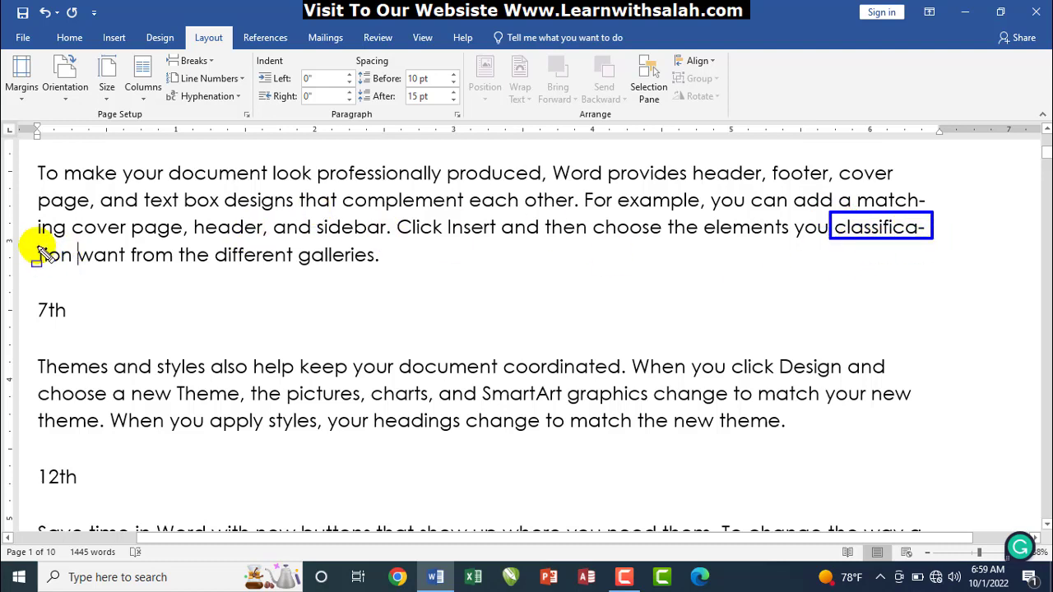
pyautogui.moveTo(36, 244); pyautogui.dragTo(74, 265)
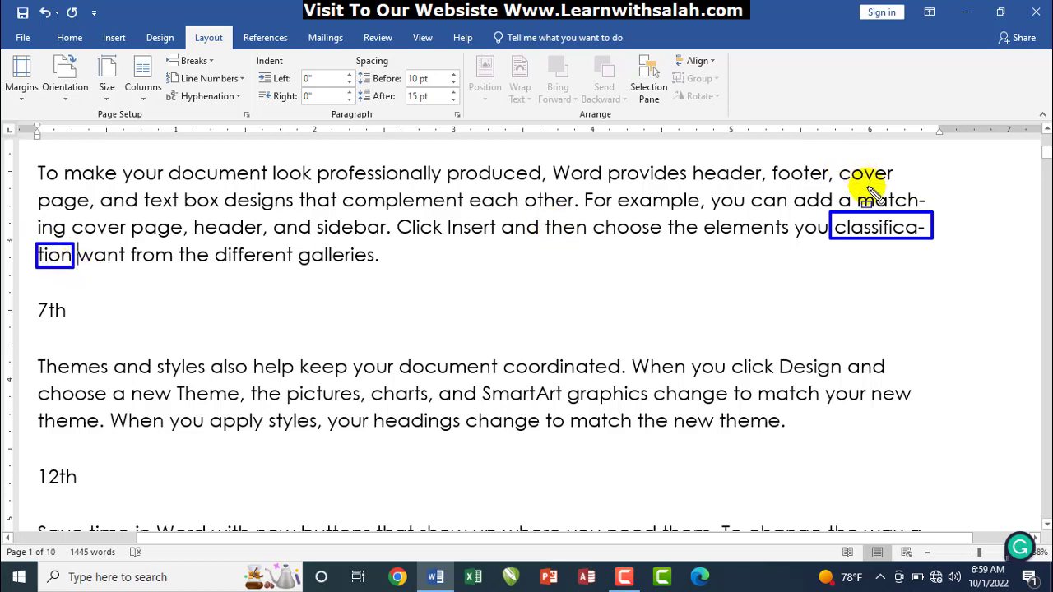
pyautogui.moveTo(858, 191); pyautogui.dragTo(933, 213)
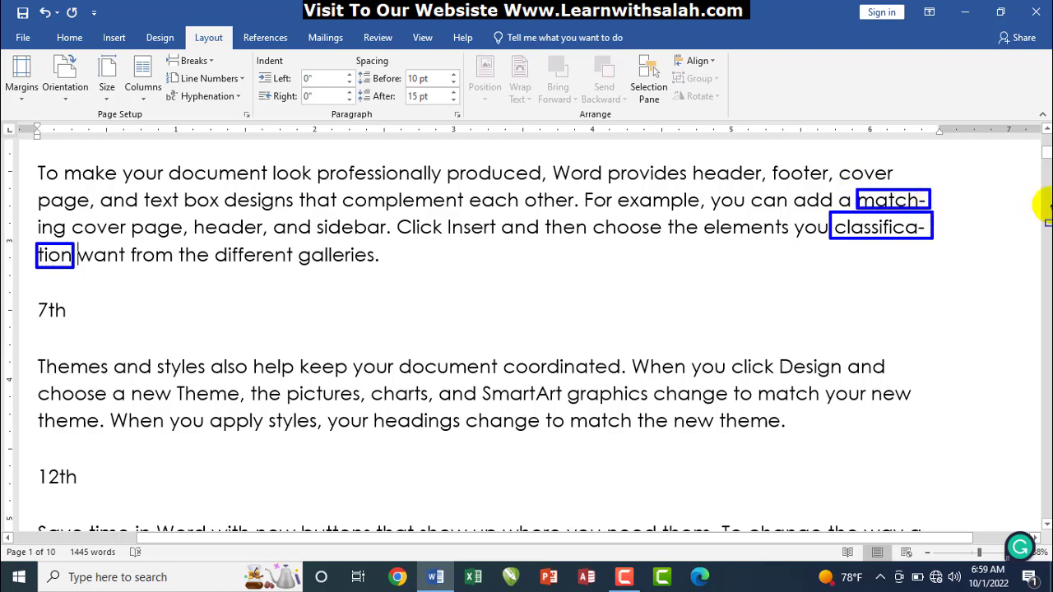
pyautogui.moveTo(1046, 153); pyautogui.dragTo(1046, 175)
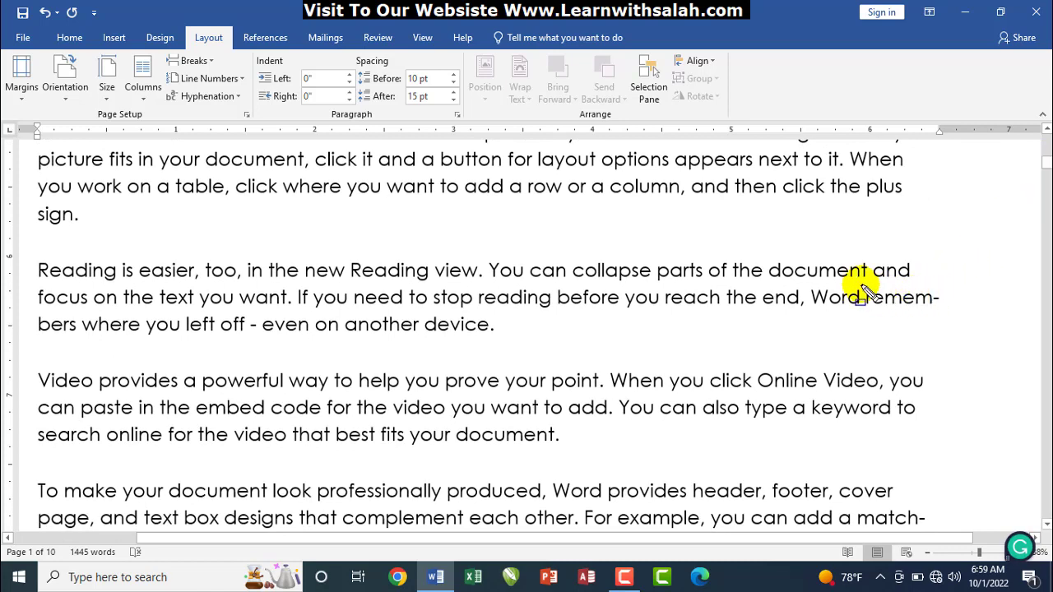
pyautogui.moveTo(861, 286)
pyautogui.mouseDown()
pyautogui.moveTo(885, 302)
pyautogui.moveTo(946, 311)
pyautogui.mouseUp()
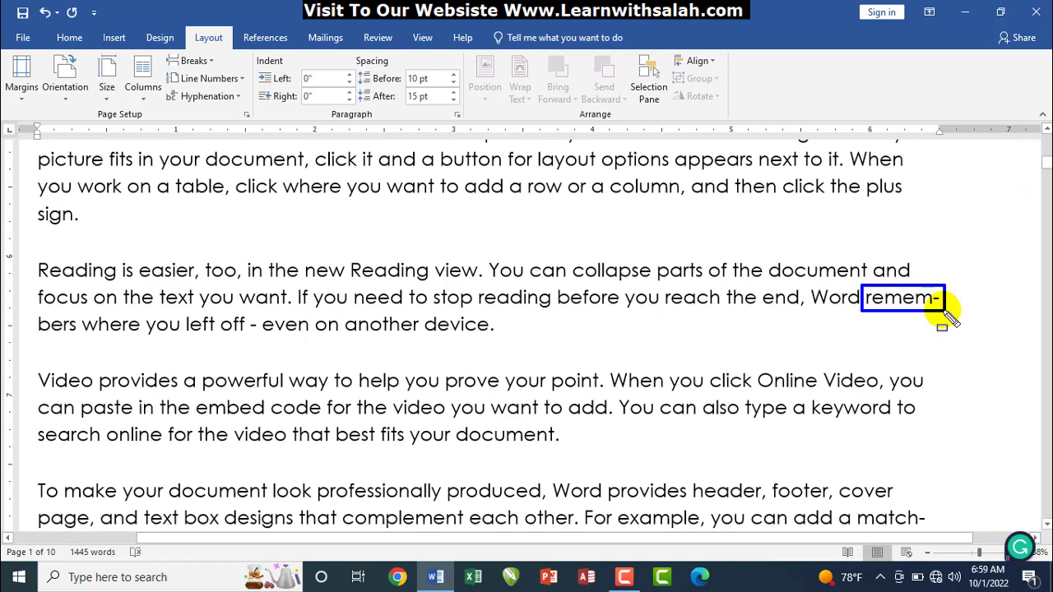
pyautogui.press('Escape')
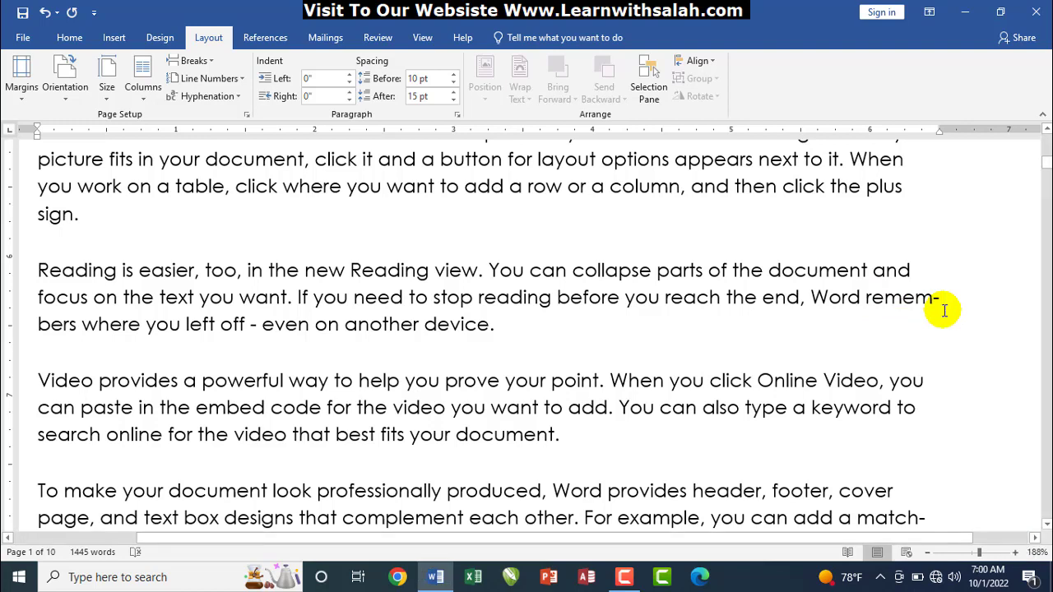
pyautogui.scroll(4, 945, 310)
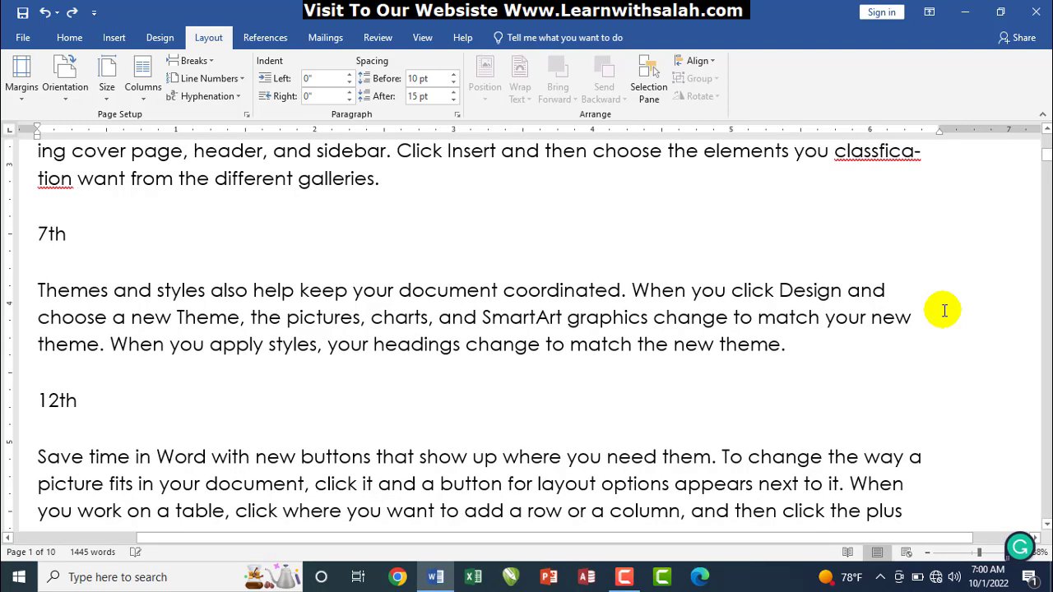
pyautogui.hotkey('ctrl', 'BackSpace')
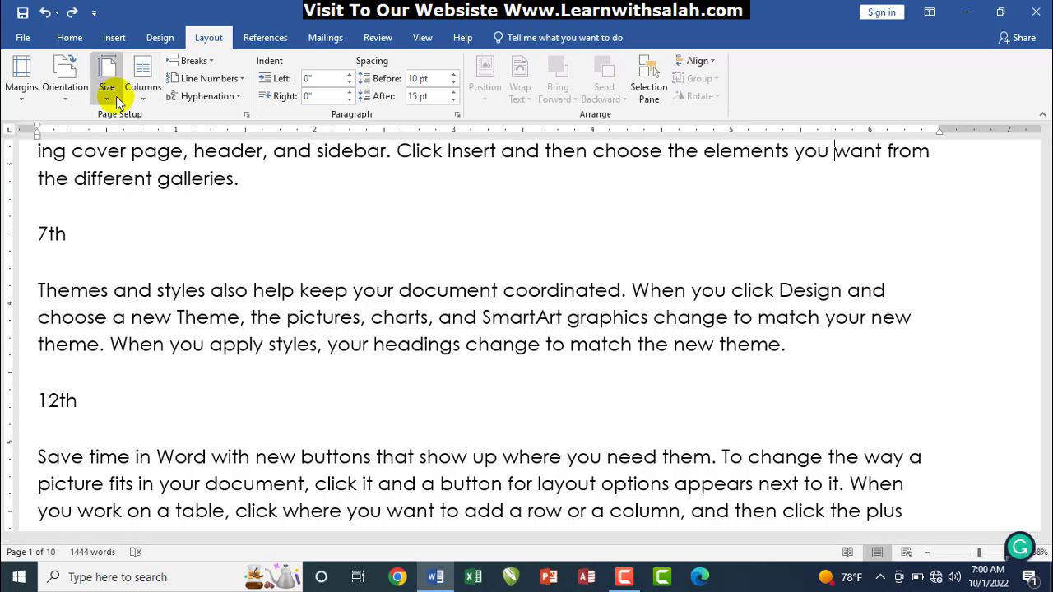
pyautogui.click(211, 98)
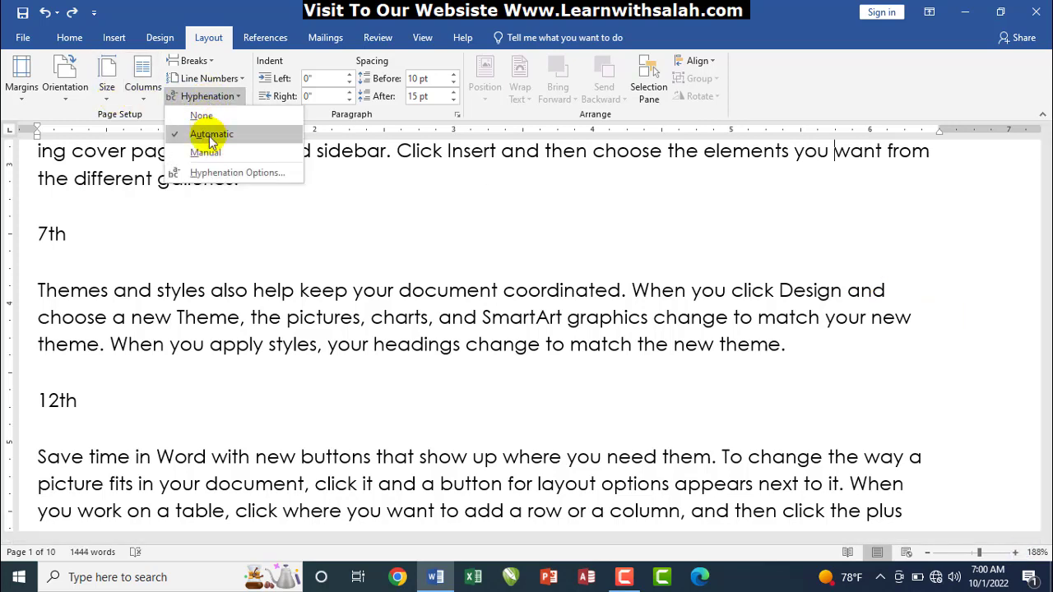
pyautogui.click(361, 181)
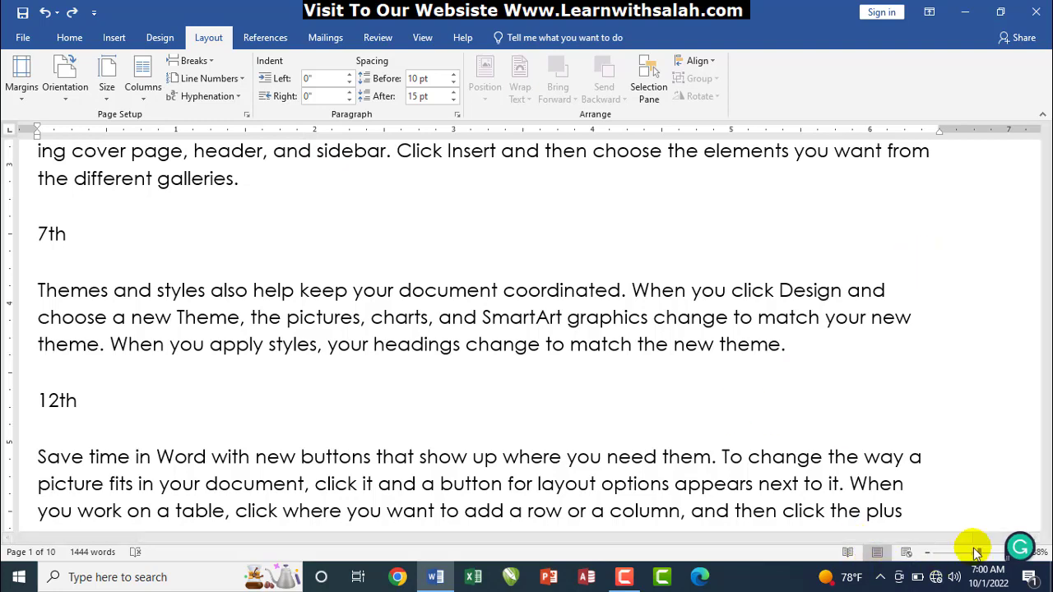
pyautogui.moveTo(974, 559)
pyautogui.mouseDown()
pyautogui.moveTo(954, 557)
pyautogui.moveTo(971, 557)
pyautogui.mouseUp()
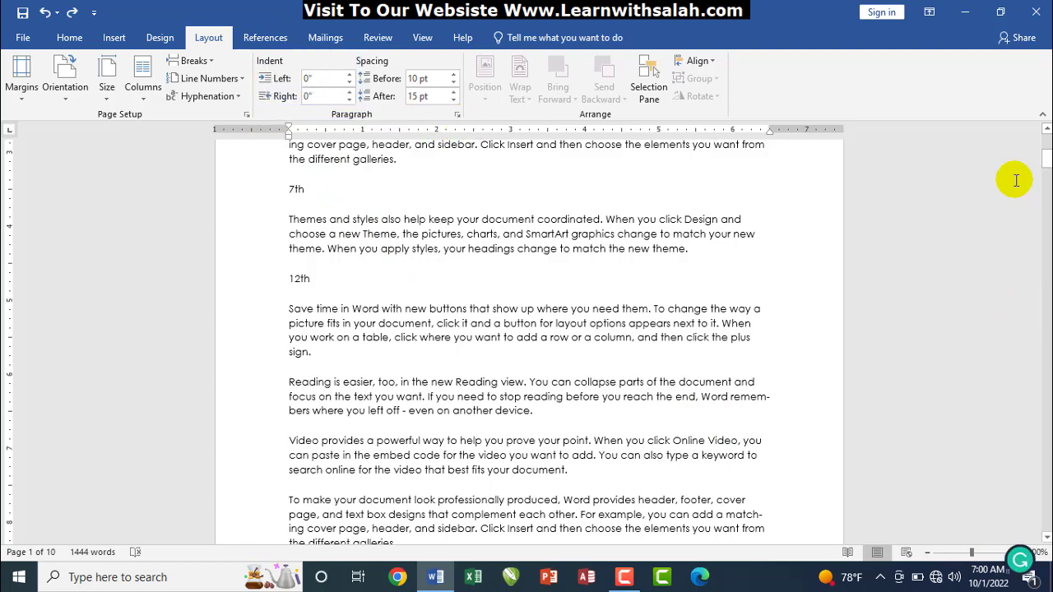
pyautogui.moveTo(1047, 164); pyautogui.dragTo(1037, 150)
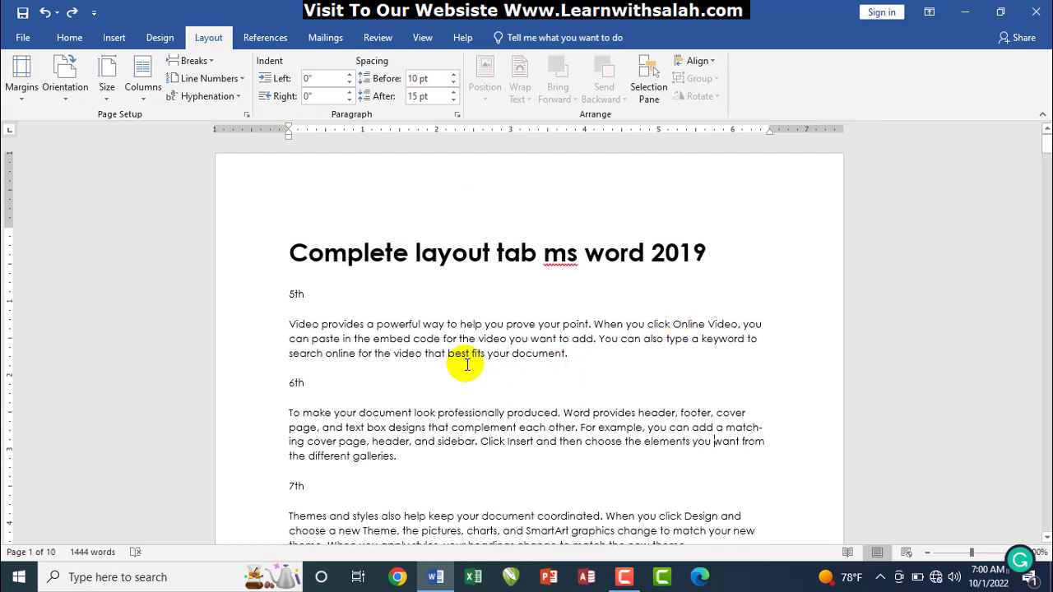
pyautogui.moveTo(1045, 148); pyautogui.dragTo(1044, 196)
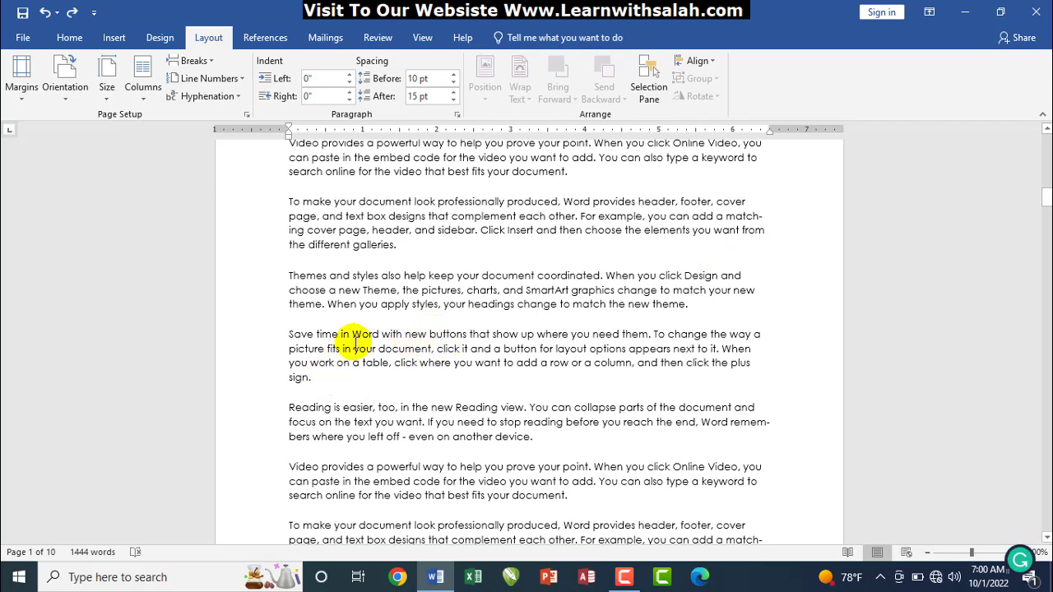
pyautogui.moveTo(309, 375); pyautogui.dragTo(282, 335)
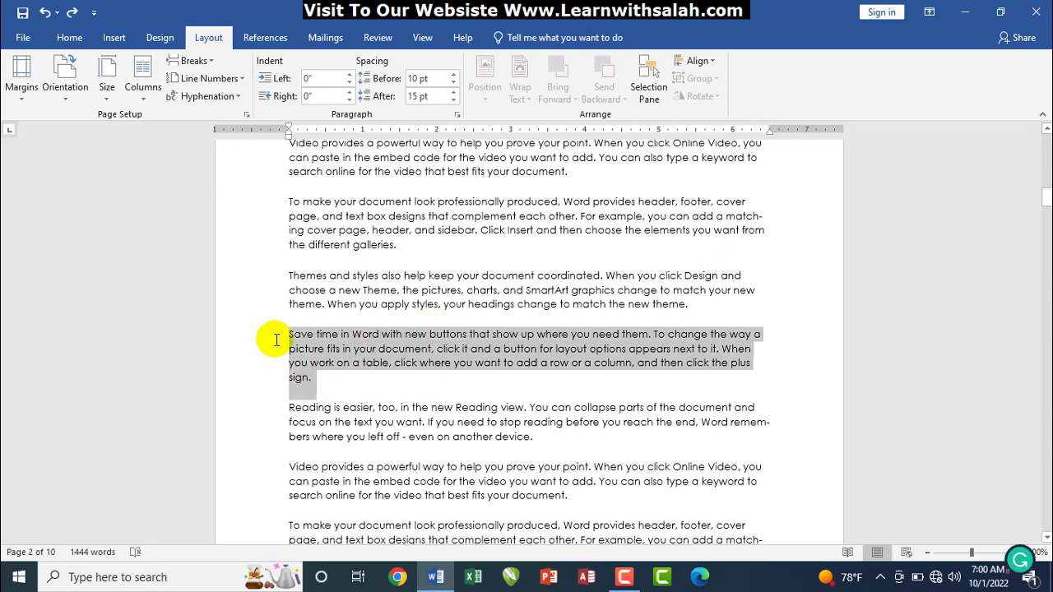
# Select the 'Save time' paragraph, raise its left indent to 0.4", and add a right indent
pyautogui.click(344, 350)
pyautogui.click(300, 168)
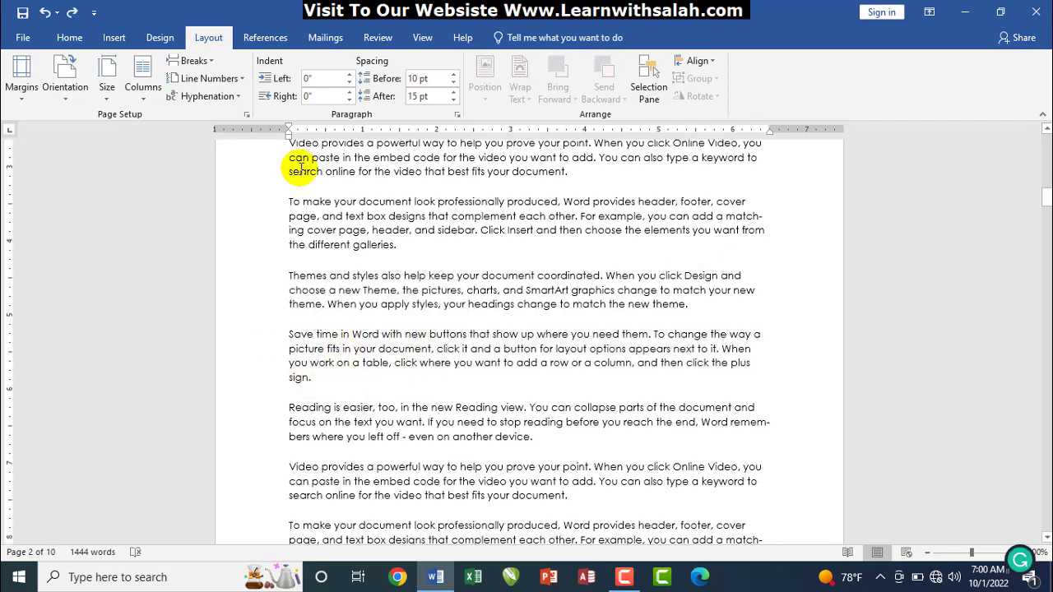
pyautogui.click(349, 75)
pyautogui.click(349, 75)
pyautogui.click(349, 75)
pyautogui.click(349, 75)
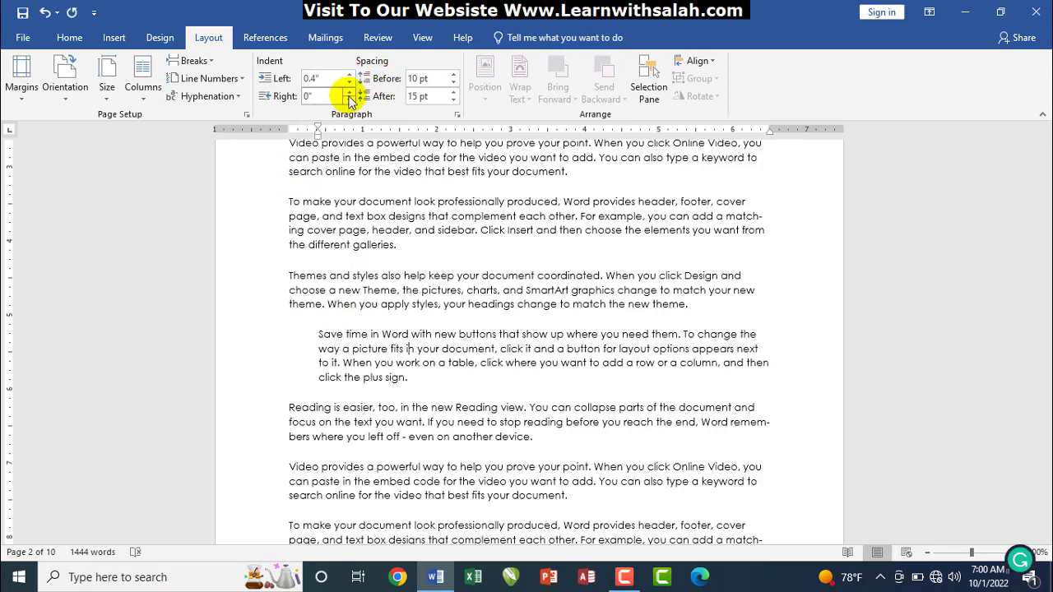
pyautogui.click(349, 93)
pyautogui.click(349, 93)
pyautogui.click(349, 93)
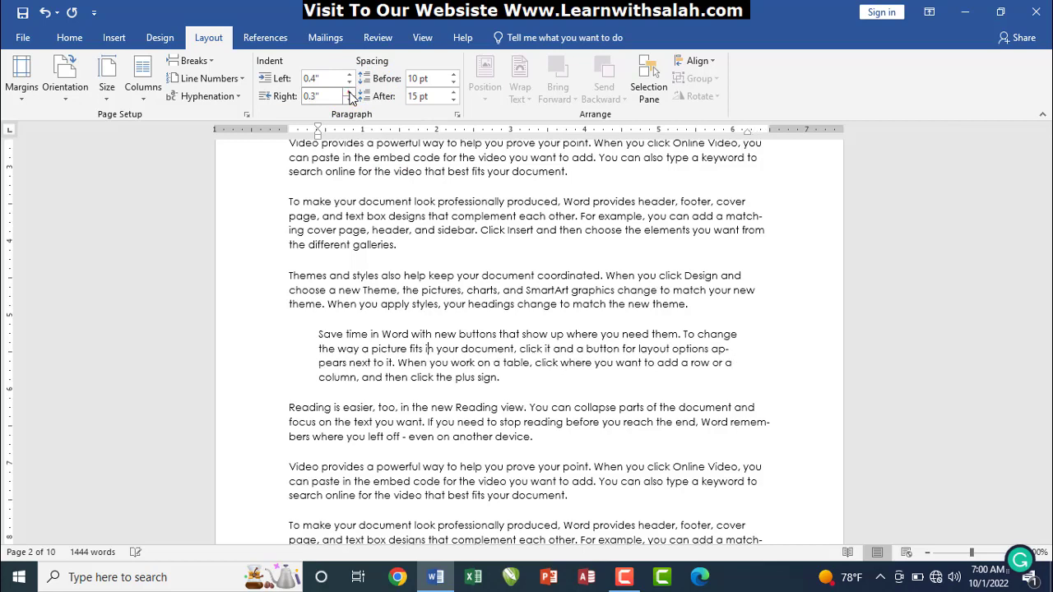
pyautogui.click(348, 93)
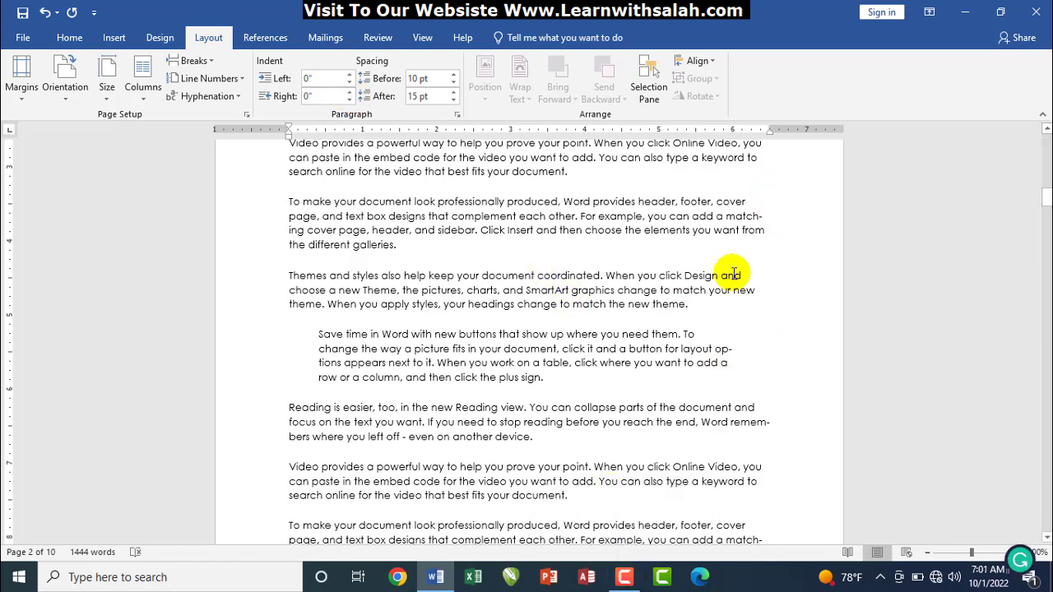
# Bring the paragraph's right and left indents back down to 0"
pyautogui.click(478, 349)
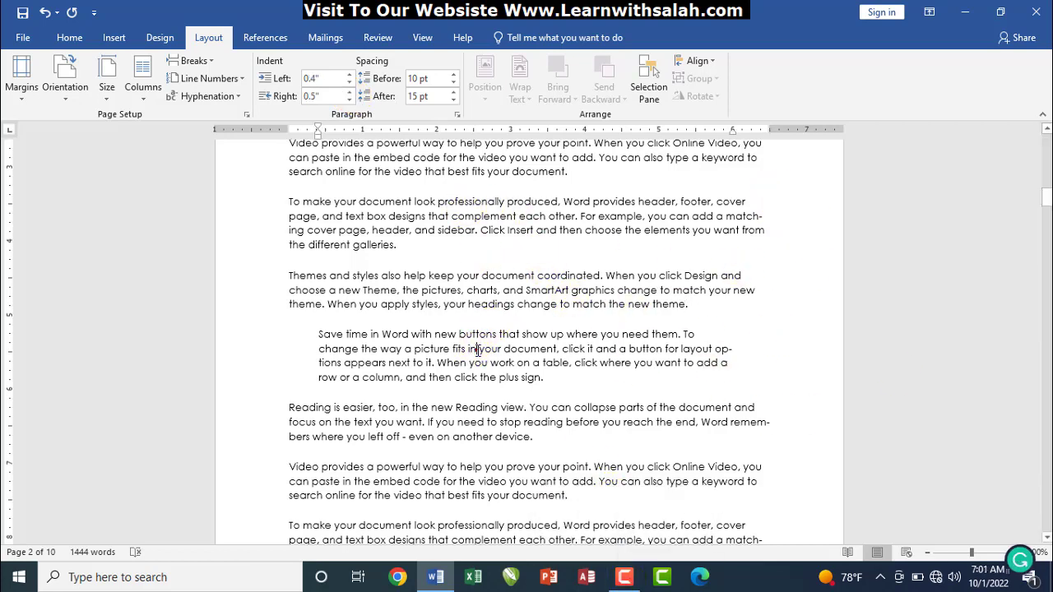
pyautogui.click(350, 92)
pyautogui.click(350, 92)
pyautogui.click(350, 92)
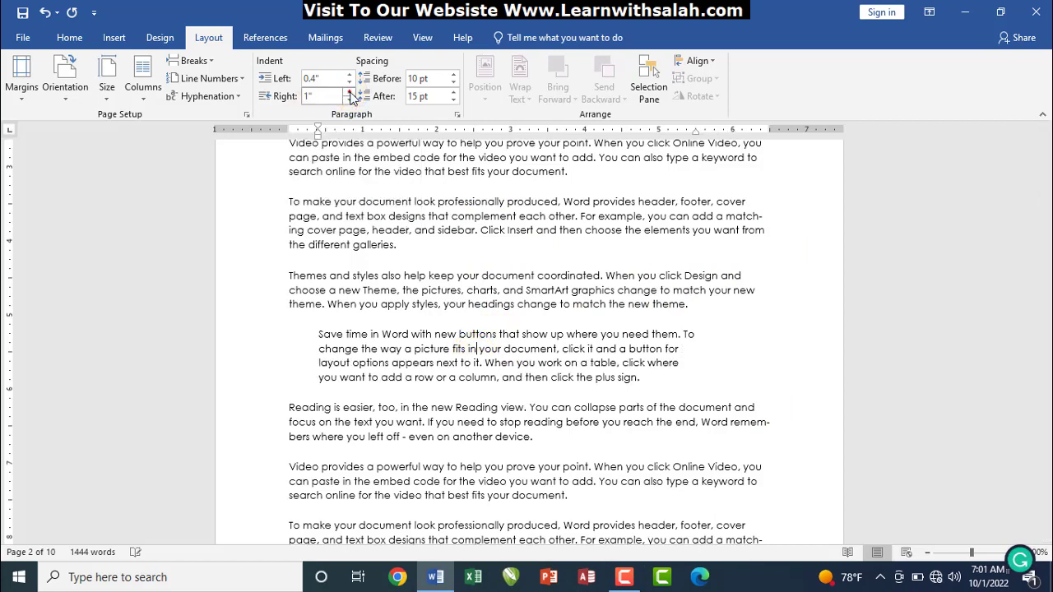
pyautogui.click(350, 92)
pyautogui.click(350, 99)
pyautogui.click(349, 99)
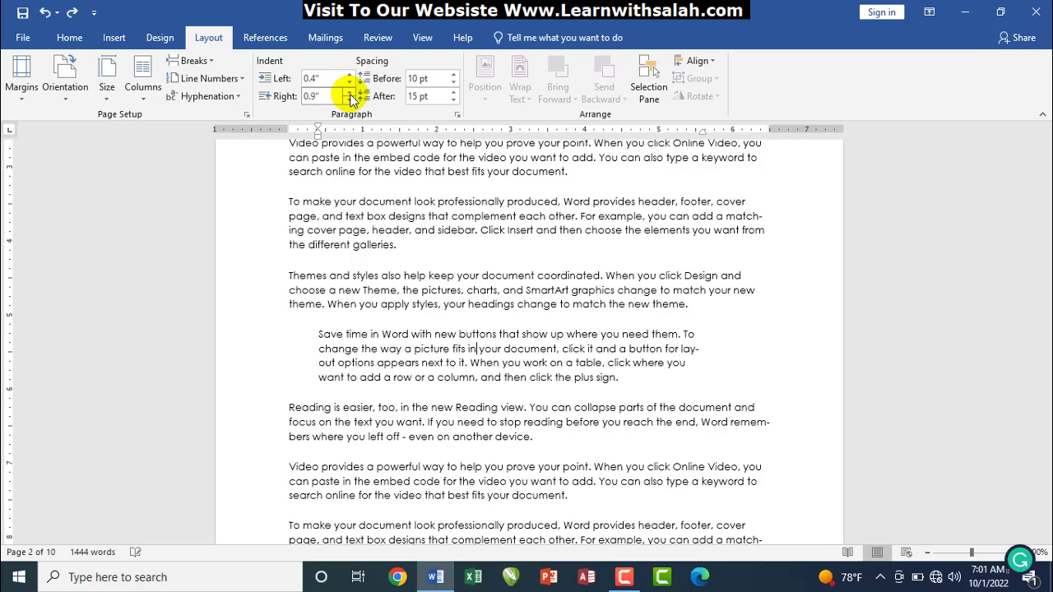
pyautogui.click(349, 100)
pyautogui.click(350, 99)
pyautogui.click(351, 100)
pyautogui.click(350, 100)
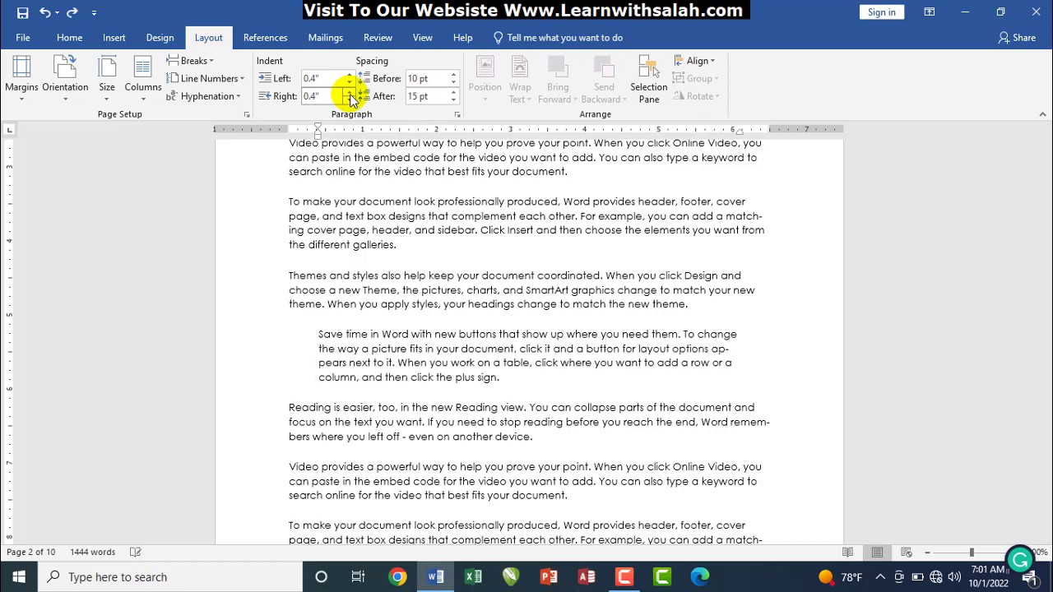
pyautogui.click(351, 100)
pyautogui.click(350, 99)
pyautogui.click(351, 100)
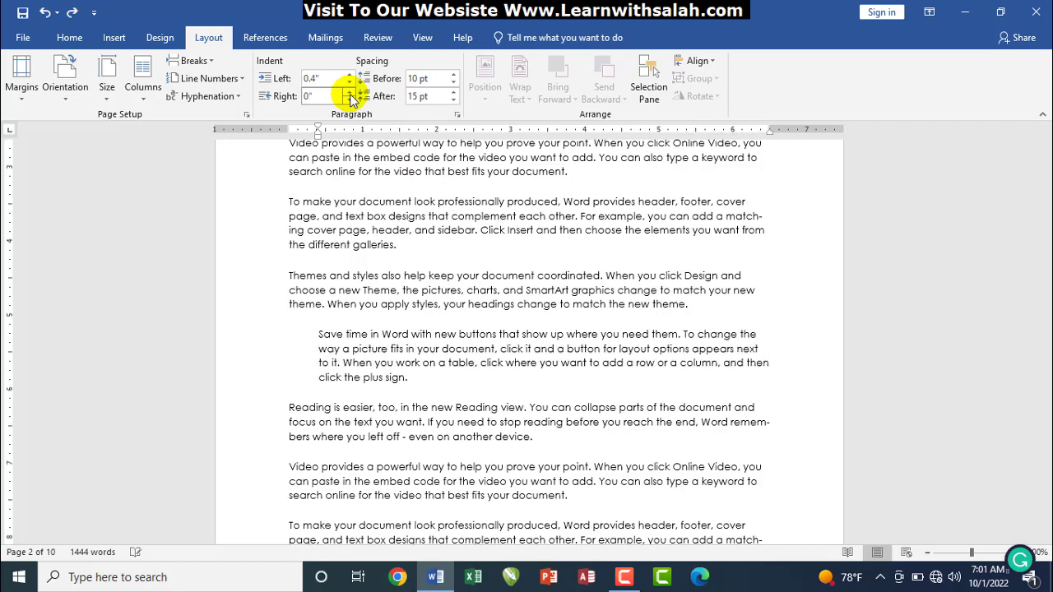
pyautogui.click(349, 82)
pyautogui.click(350, 82)
pyautogui.click(349, 82)
pyautogui.click(350, 83)
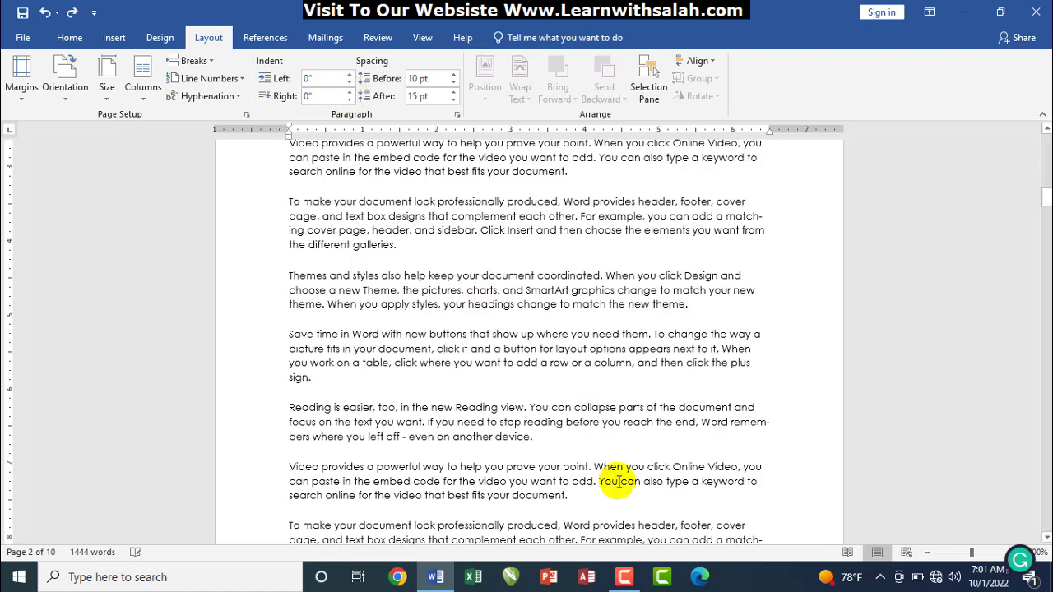
pyautogui.moveTo(539, 437); pyautogui.dragTo(288, 277)
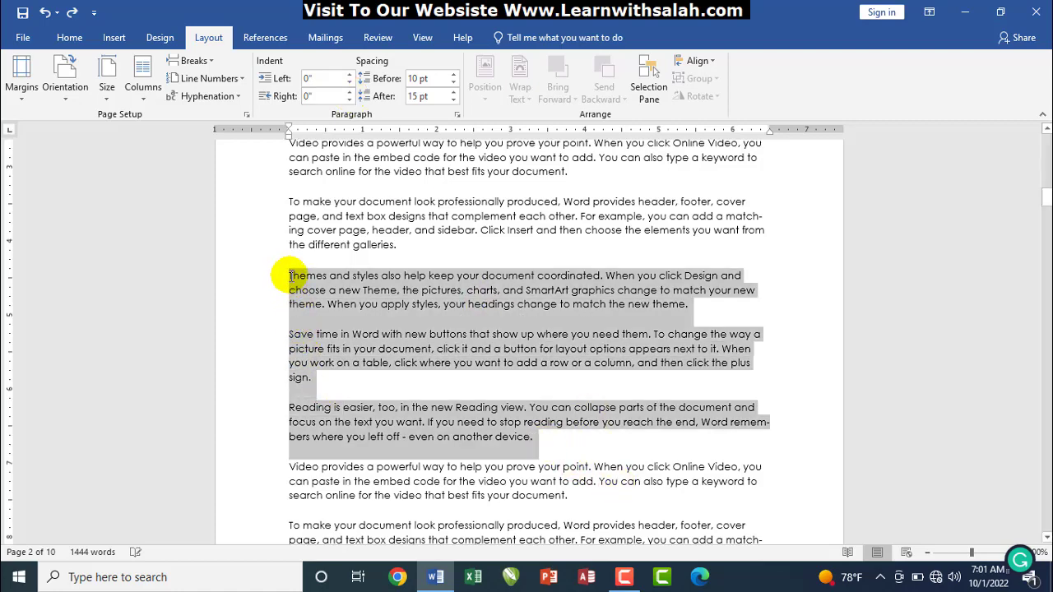
pyautogui.click(350, 75)
pyautogui.click(350, 75)
pyautogui.click(350, 75)
pyautogui.click(350, 75)
pyautogui.click(350, 75)
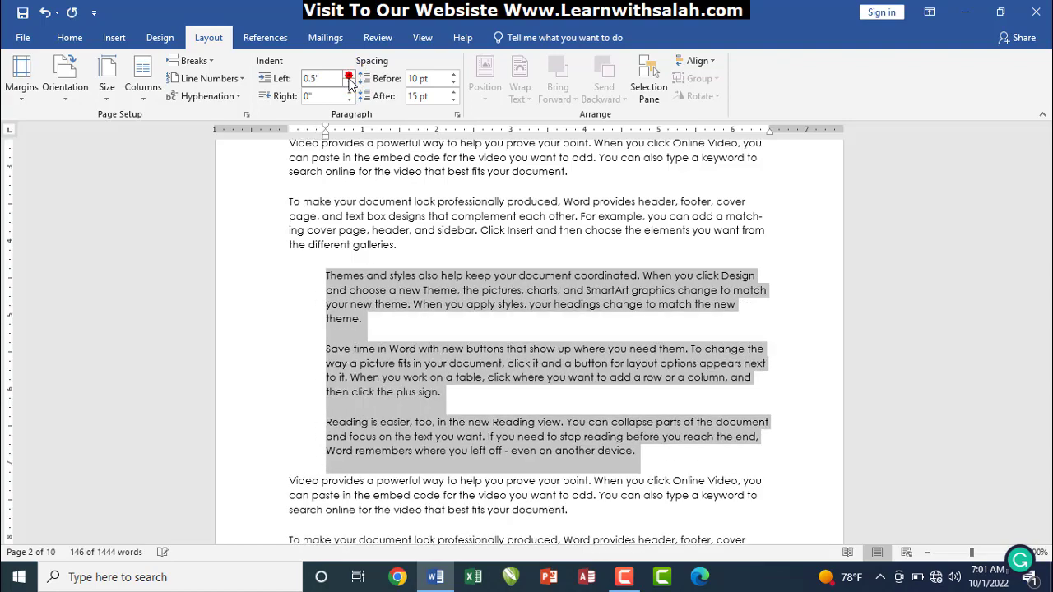
pyautogui.click(349, 83)
pyautogui.click(350, 82)
pyautogui.click(350, 82)
pyautogui.click(350, 82)
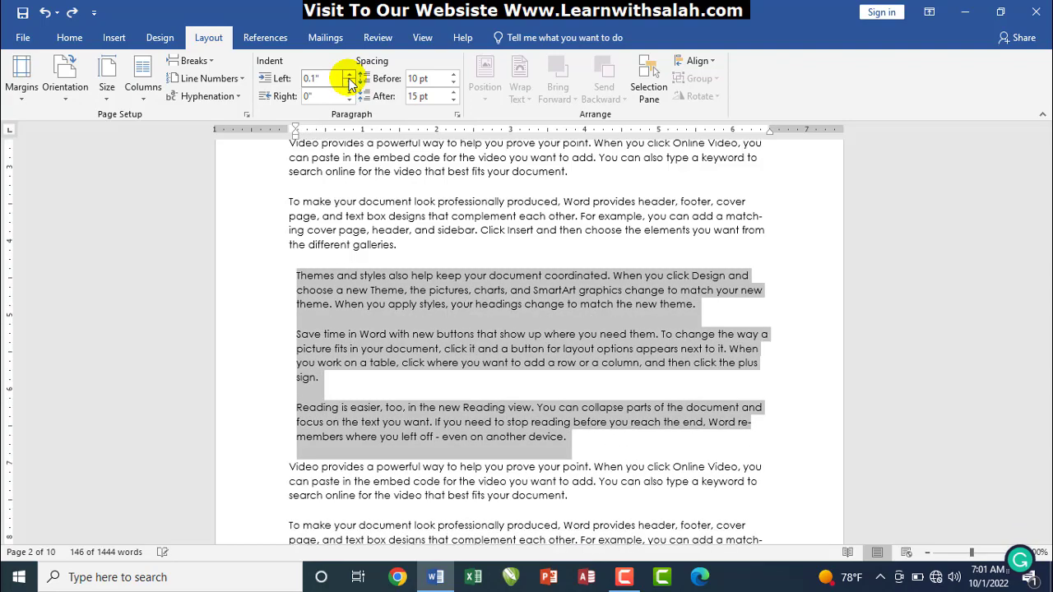
pyautogui.click(350, 82)
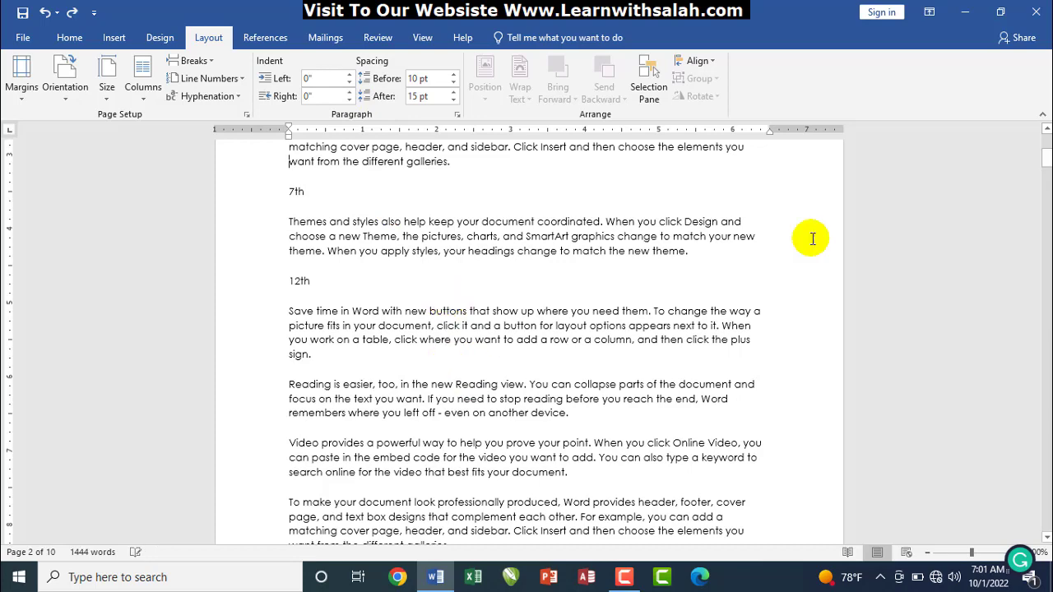
pyautogui.moveTo(1046, 158); pyautogui.dragTo(1048, 200)
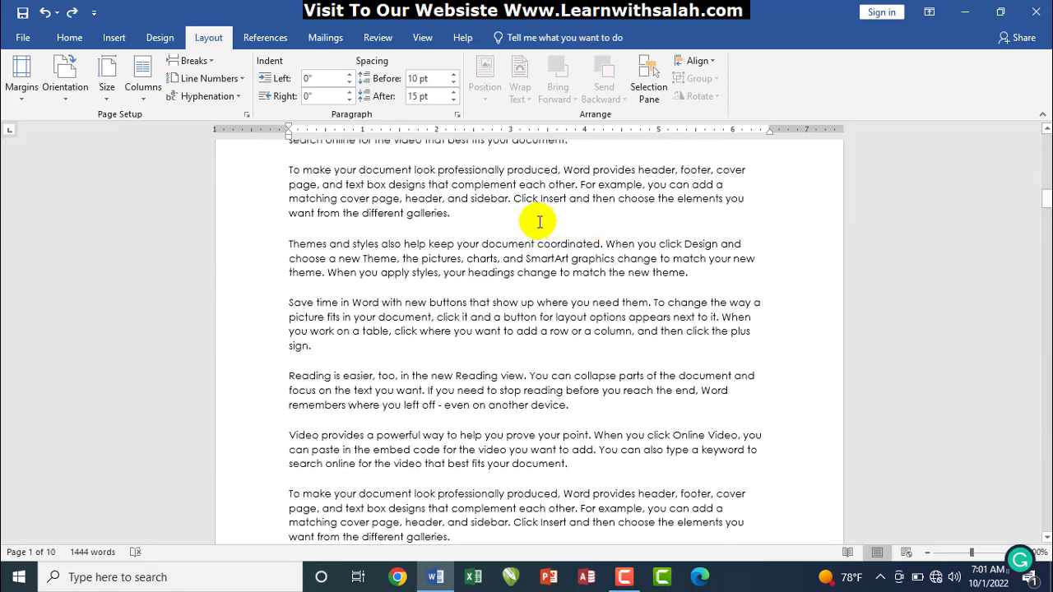
pyautogui.click(533, 250)
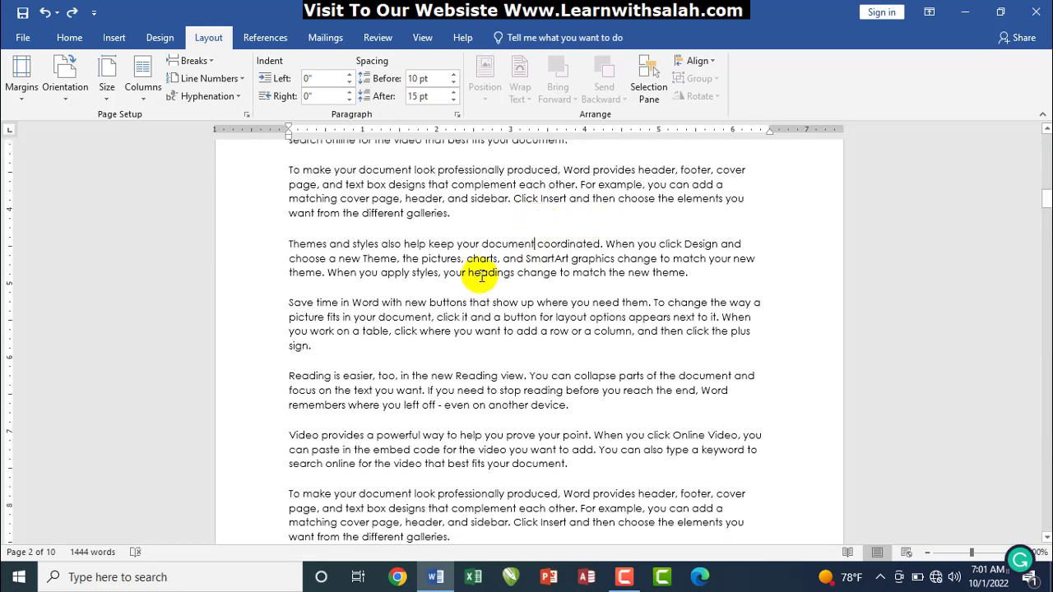
pyautogui.moveTo(276, 236); pyautogui.dragTo(763, 288)
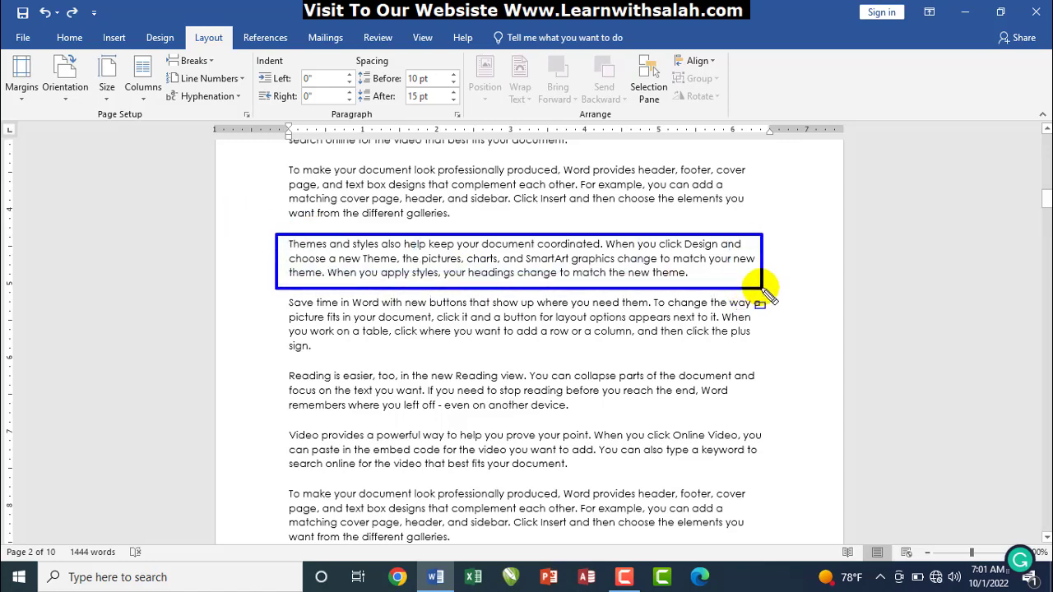
pyautogui.press('Escape')
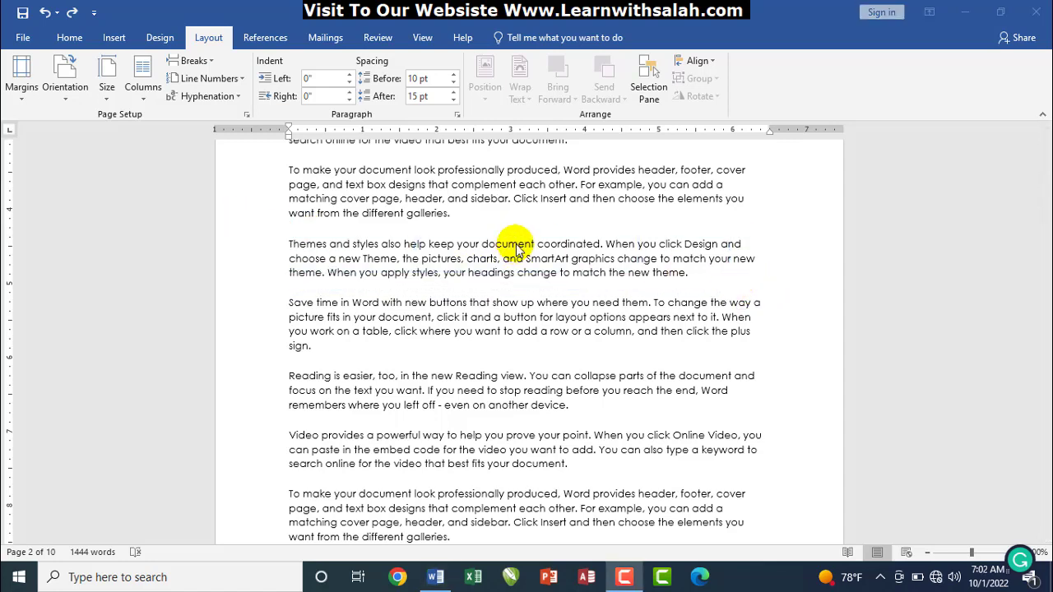
# Raise the 'Themes and styles' paragraph's spacing before and after with the spinners
pyautogui.click(455, 78)
pyautogui.click(454, 77)
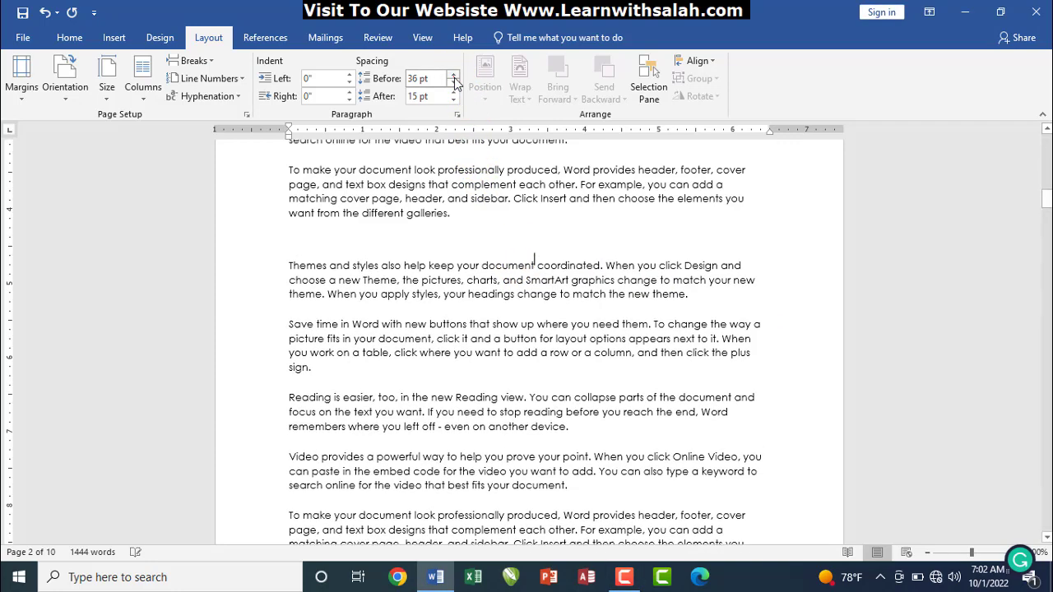
pyautogui.click(454, 78)
pyautogui.click(454, 78)
pyautogui.click(454, 78)
pyautogui.click(454, 77)
pyautogui.click(455, 78)
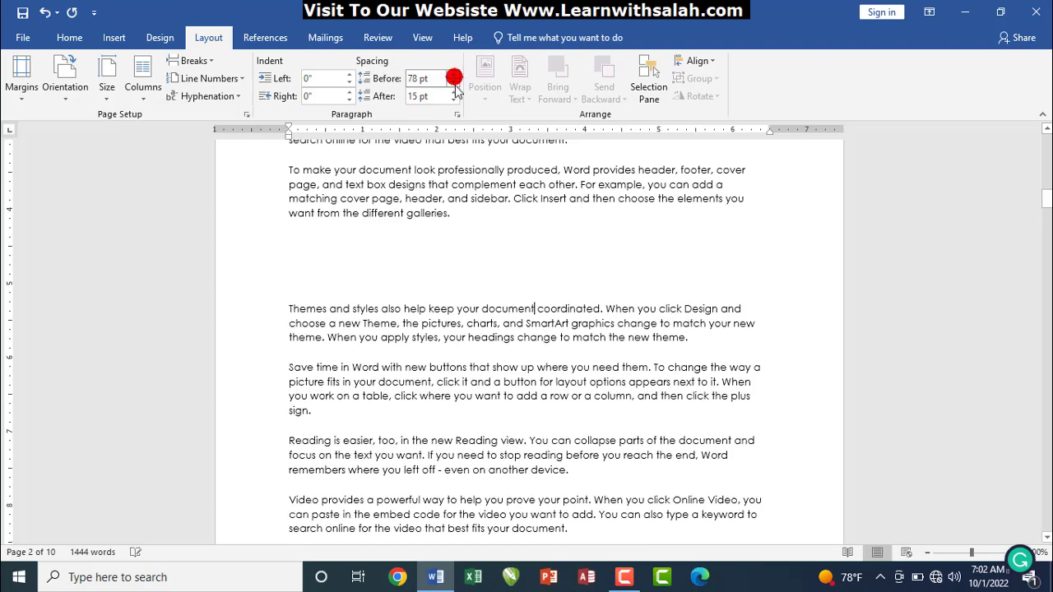
pyautogui.click(455, 93)
pyautogui.click(454, 93)
pyautogui.click(454, 93)
pyautogui.click(454, 93)
pyautogui.click(455, 92)
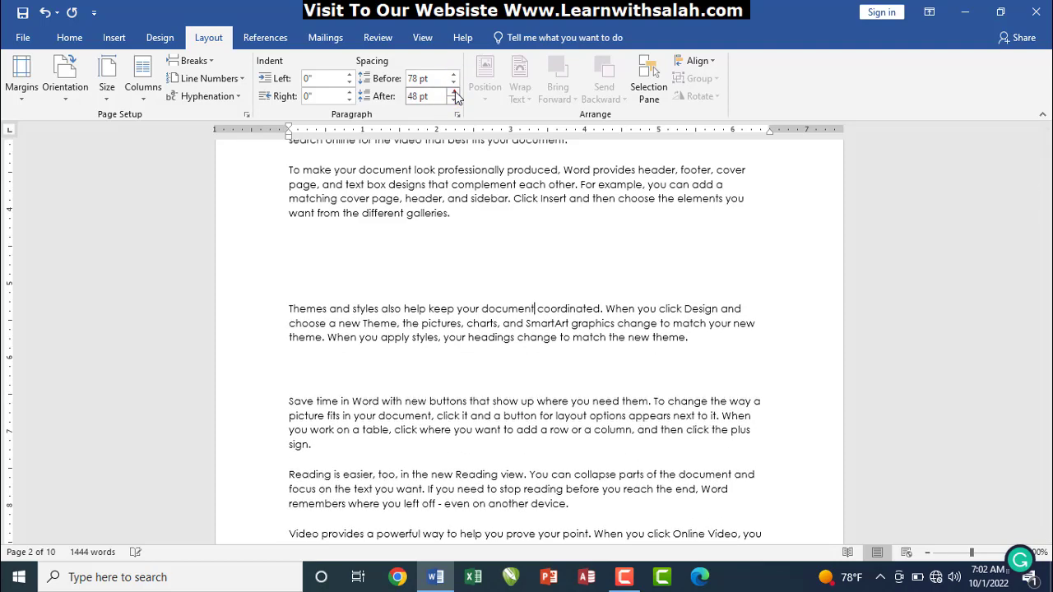
pyautogui.click(454, 93)
pyautogui.click(454, 93)
pyautogui.click(454, 93)
pyautogui.click(454, 93)
# Replace the 78 pt spacing value with Auto
pyautogui.click(441, 82)
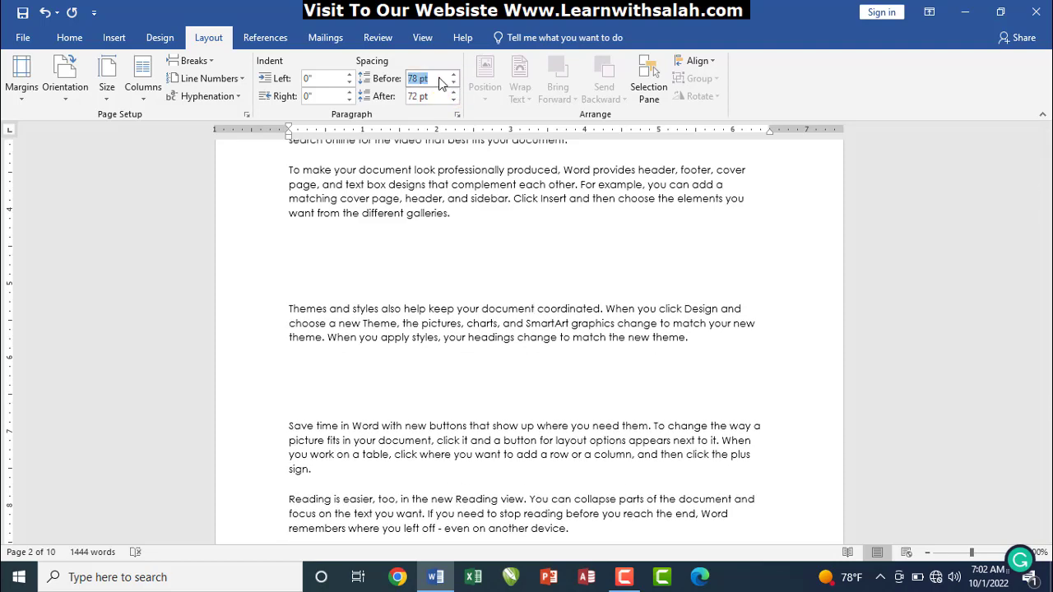
pyautogui.moveTo(410, 80); pyautogui.dragTo(438, 83)
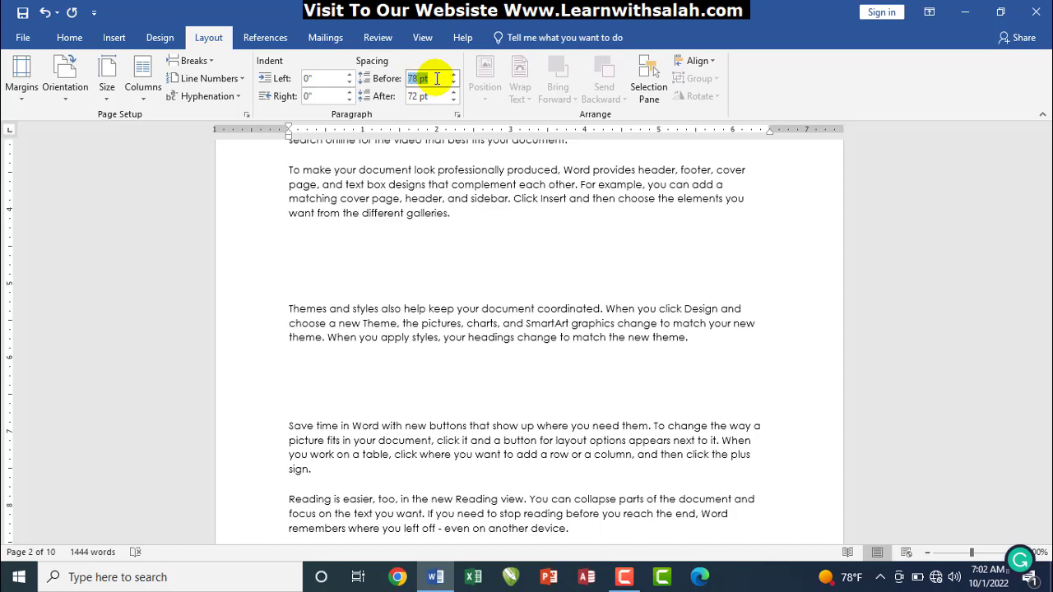
pyautogui.write('auto')
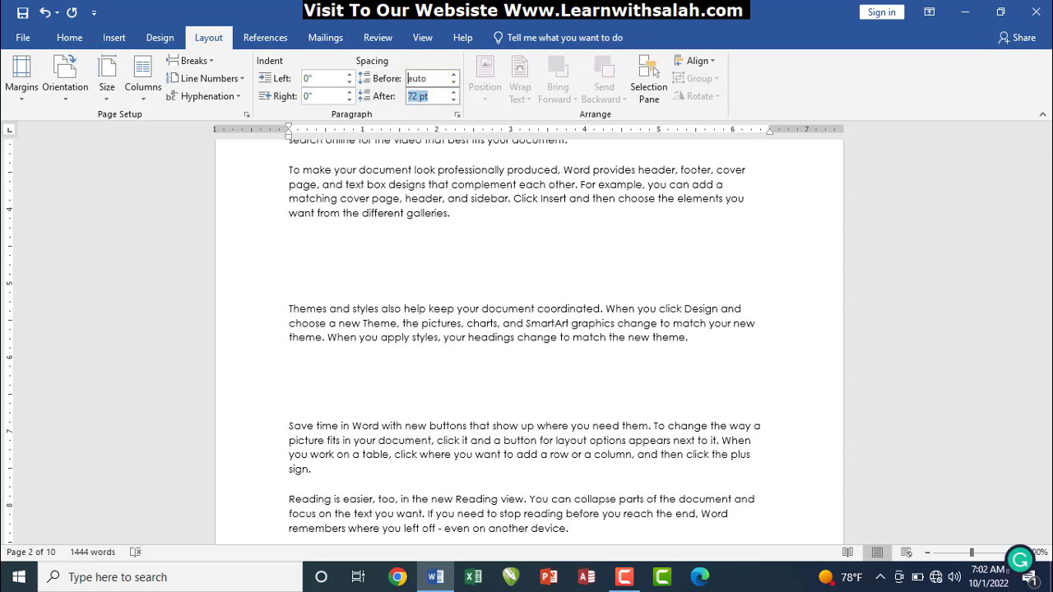
pyautogui.write('a')
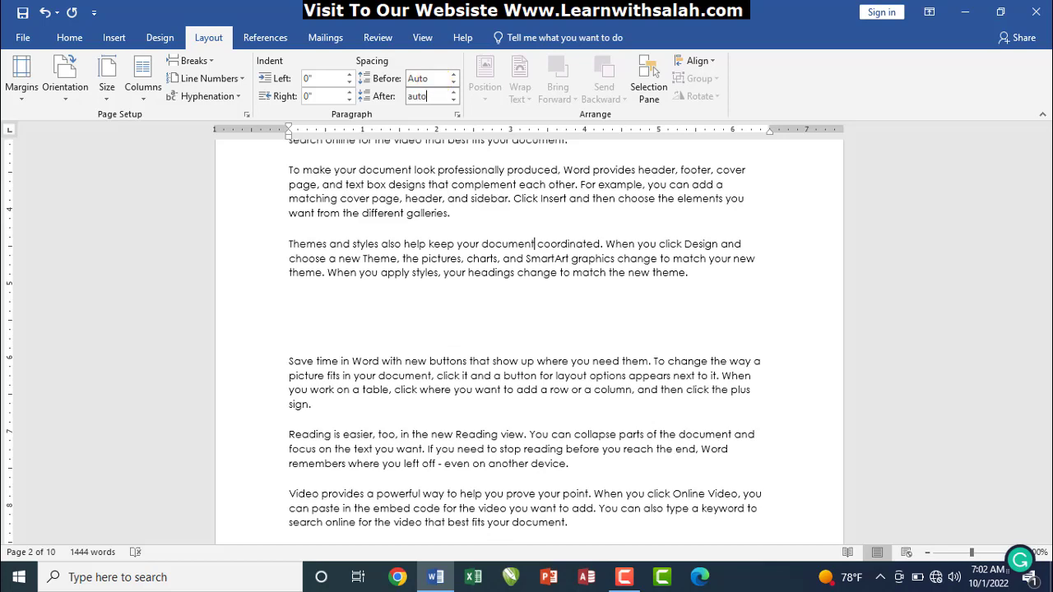
pyautogui.write('uto')
pyautogui.press('Return')
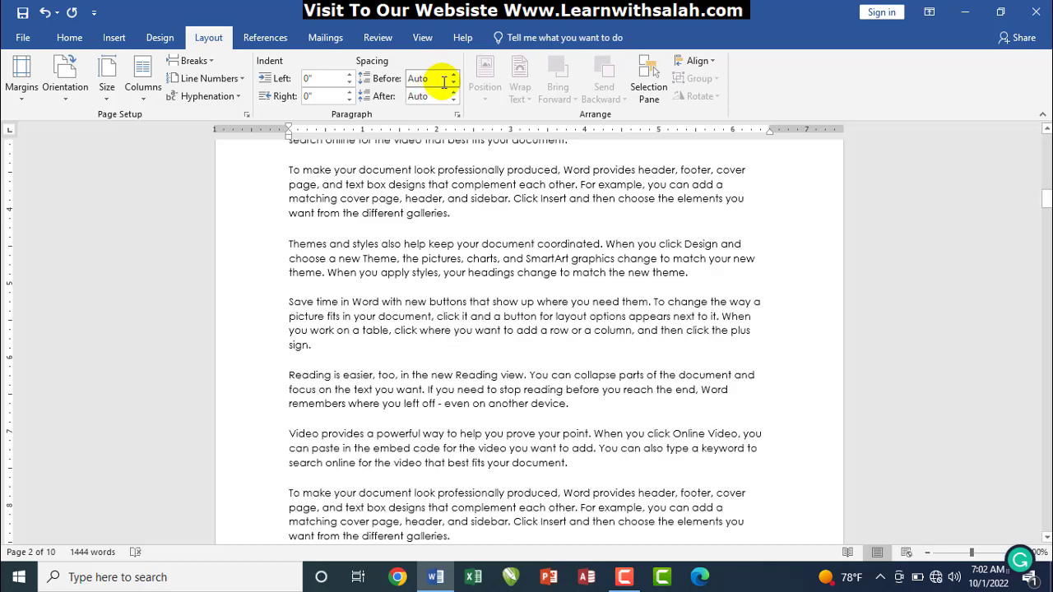
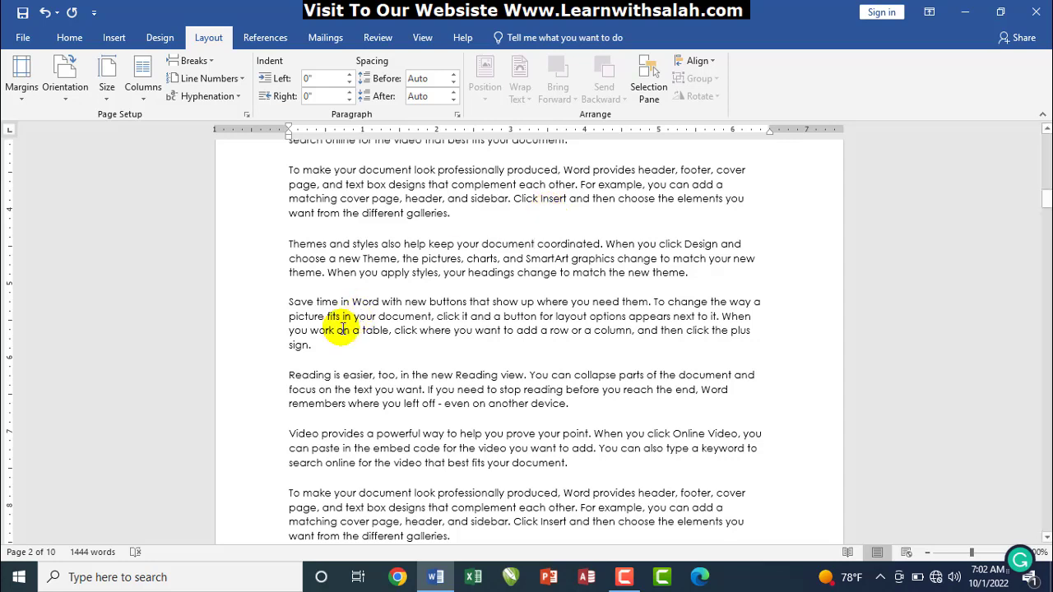
# Merge 'Save time' into the previous paragraph and split it back twice, then scroll to page 6
pyautogui.click(287, 302)
pyautogui.press('BackSpace')
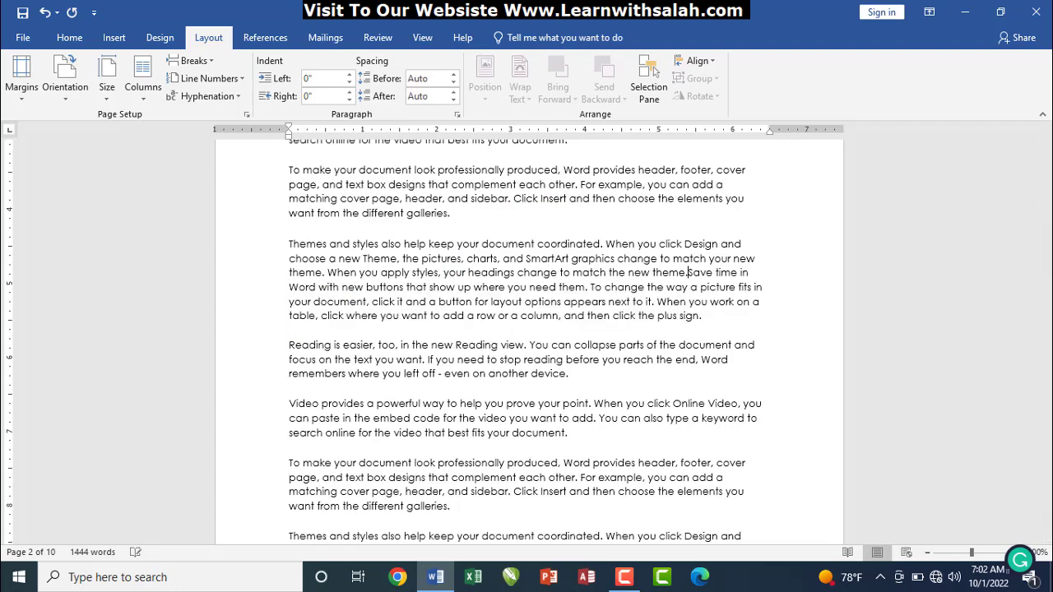
pyautogui.press('Return')
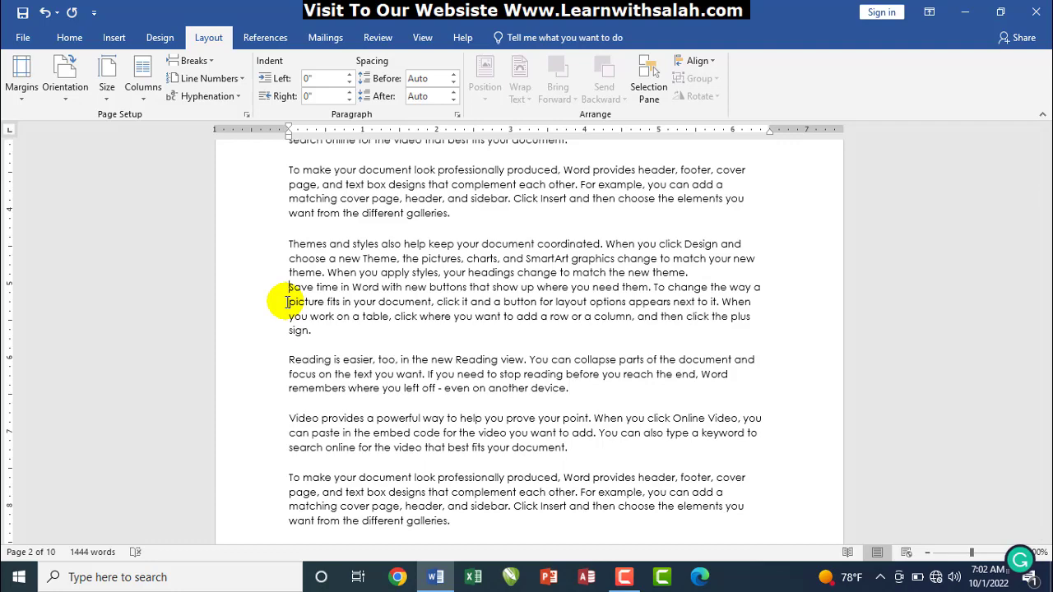
pyautogui.press('BackSpace')
pyautogui.press('Return')
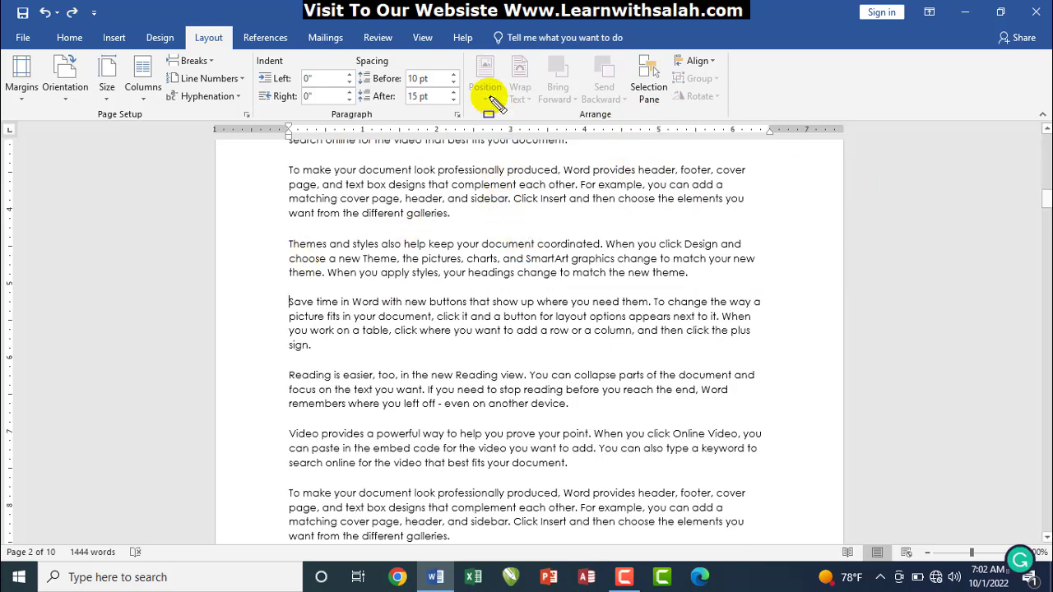
pyautogui.moveTo(466, 52)
pyautogui.mouseDown()
pyautogui.moveTo(568, 106)
pyautogui.moveTo(724, 119)
pyautogui.moveTo(733, 138)
pyautogui.moveTo(724, 124)
pyautogui.mouseUp()
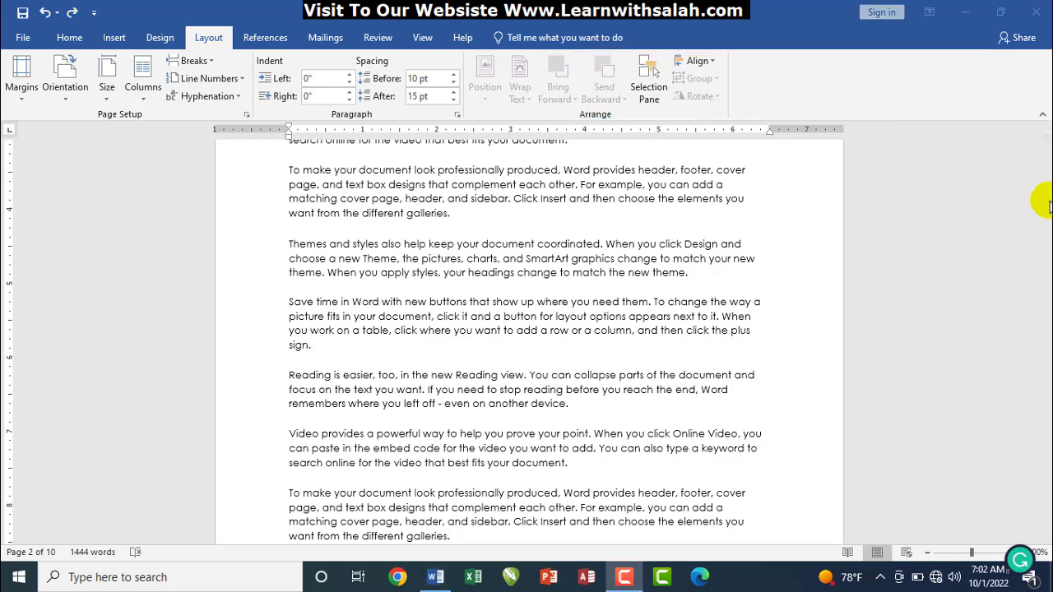
pyautogui.moveTo(1045, 208); pyautogui.dragTo(1047, 354)
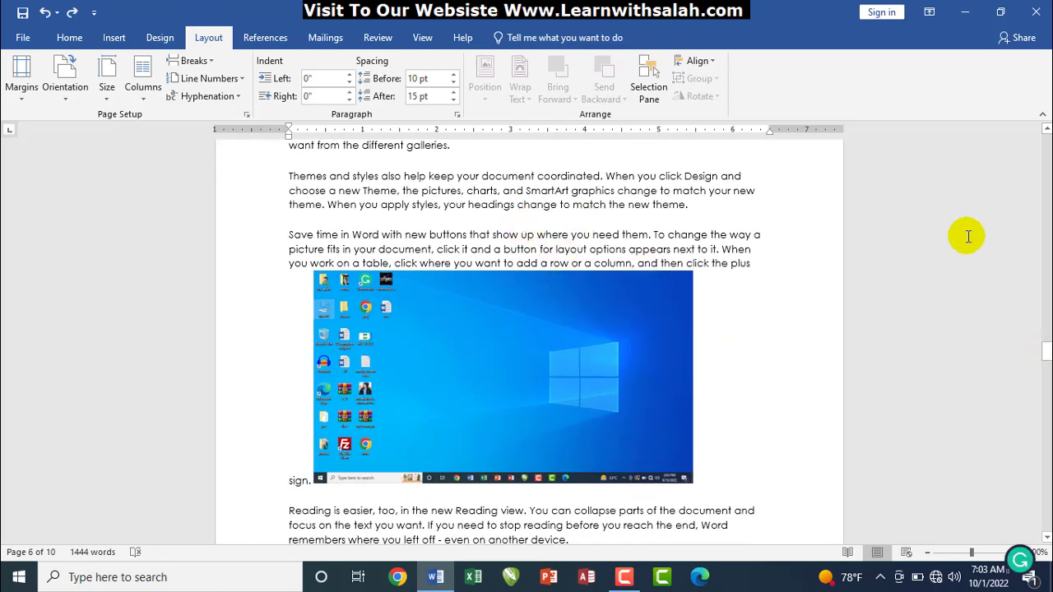
# Select the navy circle and show its Shape Format tools, pointing out the Arrange group
pyautogui.moveTo(1044, 349); pyautogui.dragTo(1046, 378)
pyautogui.click(465, 363)
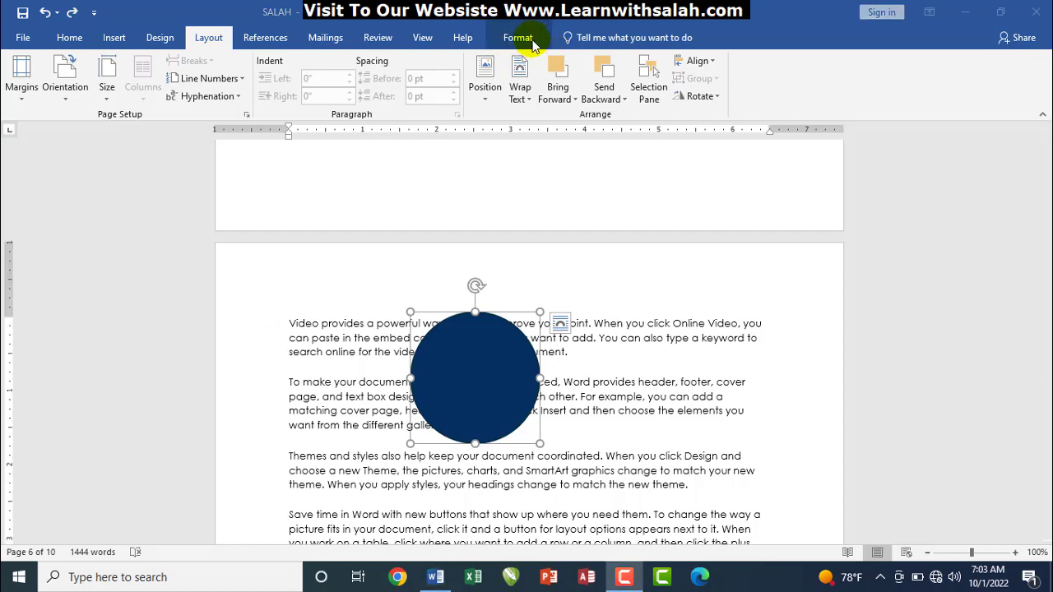
pyautogui.click(526, 42)
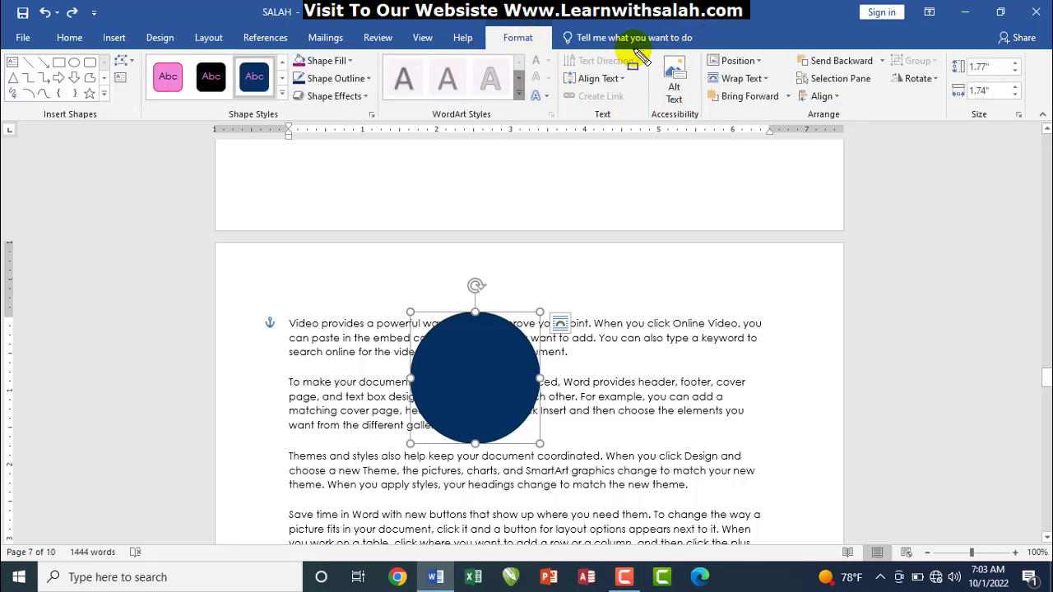
pyautogui.moveTo(666, 62)
pyautogui.mouseDown()
pyautogui.moveTo(851, 117)
pyautogui.moveTo(1030, 125)
pyautogui.moveTo(950, 116)
pyautogui.mouseUp()
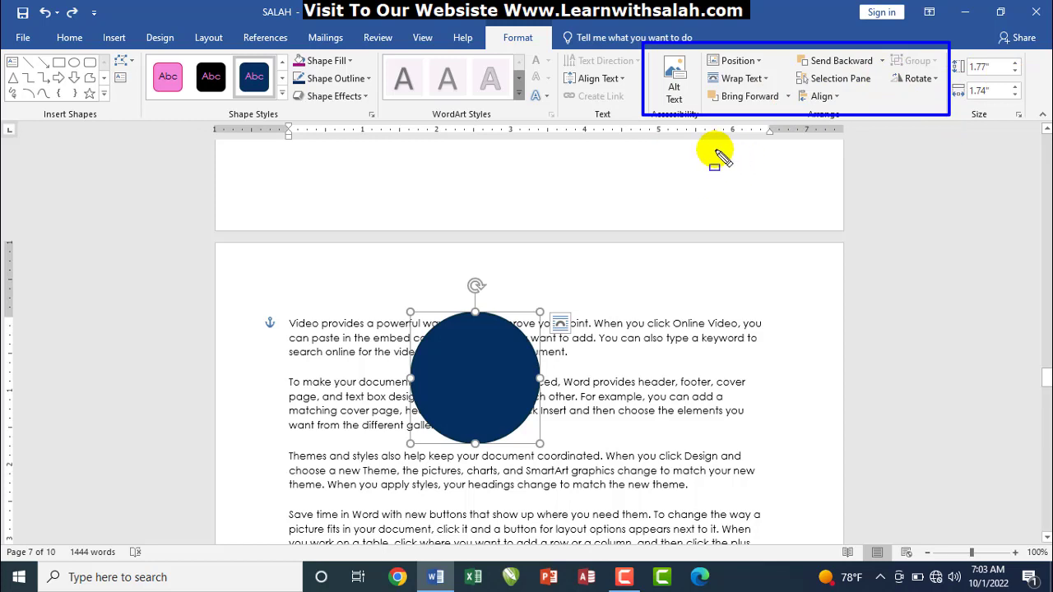
pyautogui.press('Escape')
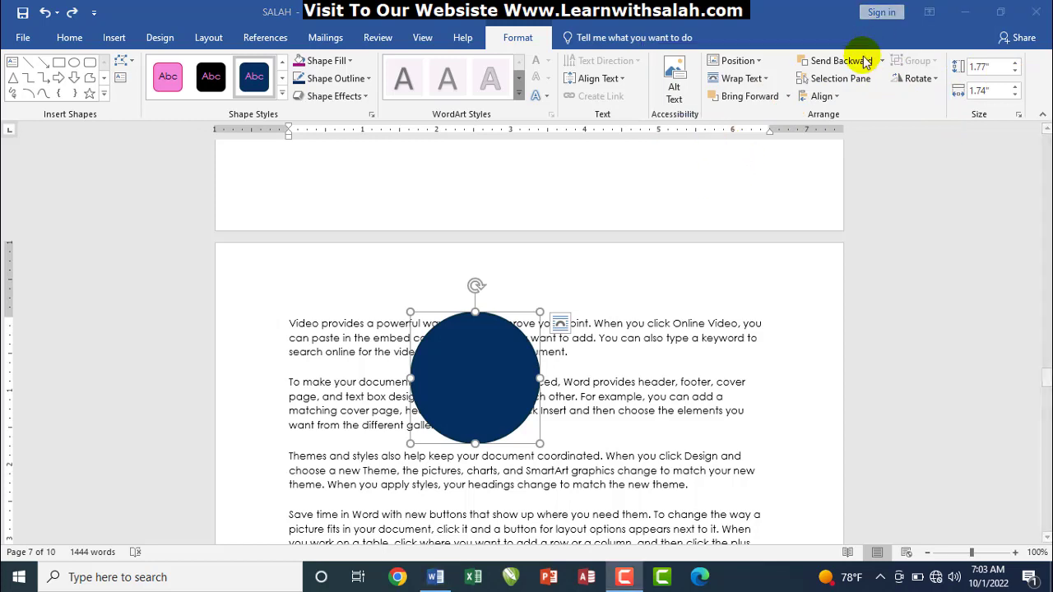
pyautogui.click(471, 384)
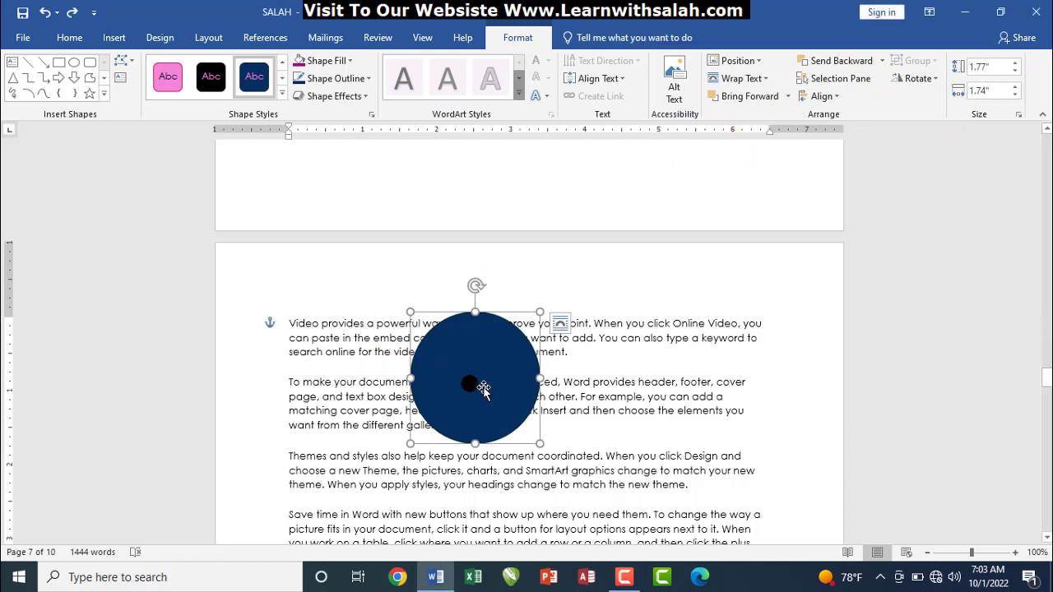
# Zoom the document out slightly with the zoom slider and switch to the Layout tab
pyautogui.click(968, 556)
pyautogui.moveTo(968, 555)
pyautogui.mouseDown()
pyautogui.moveTo(954, 556)
pyautogui.moveTo(967, 555)
pyautogui.mouseUp()
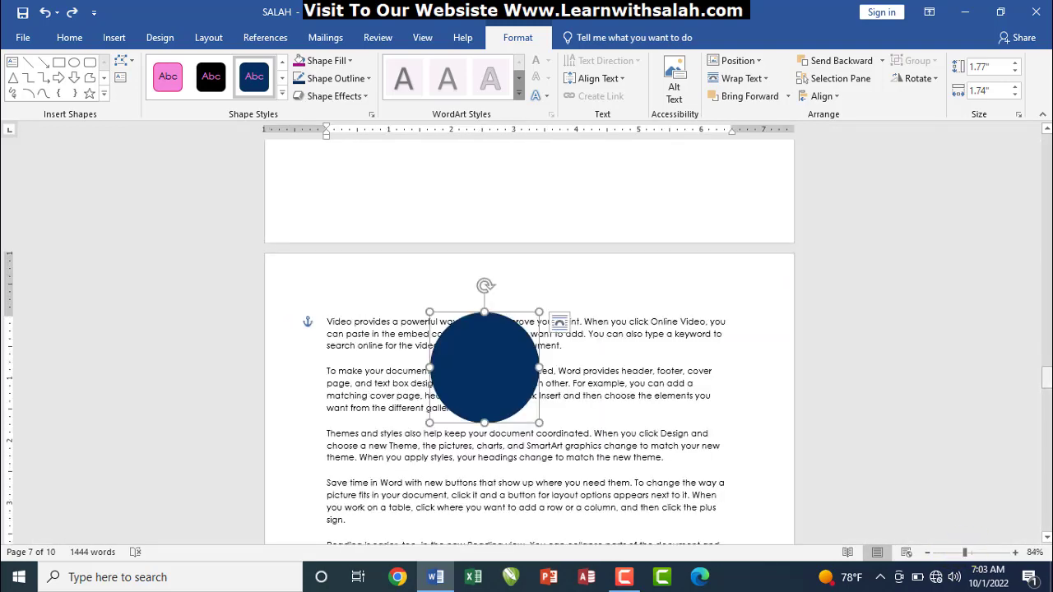
pyautogui.moveTo(1047, 378); pyautogui.dragTo(1048, 386)
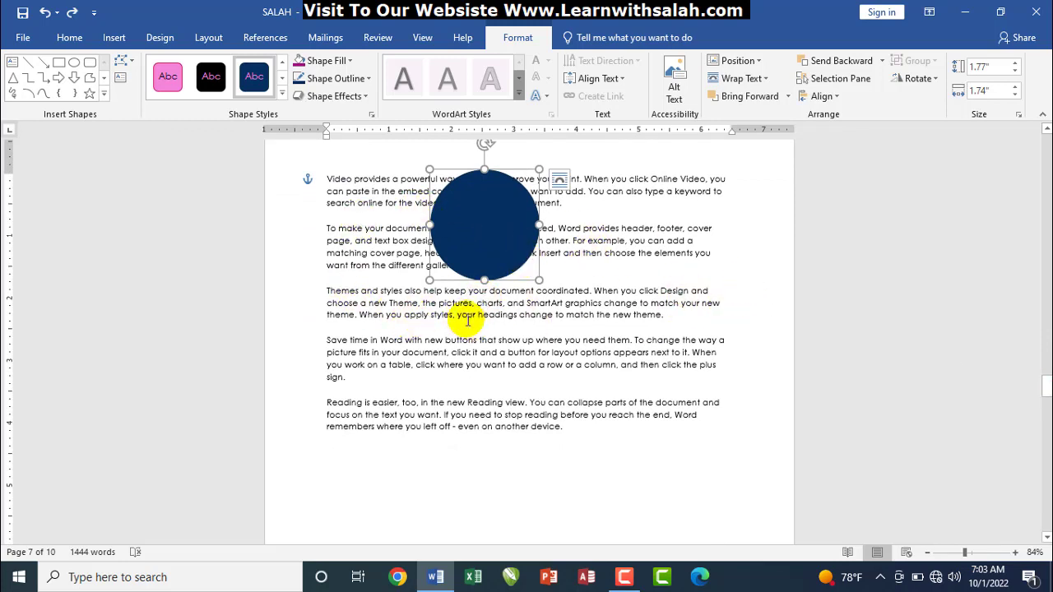
pyautogui.click(200, 42)
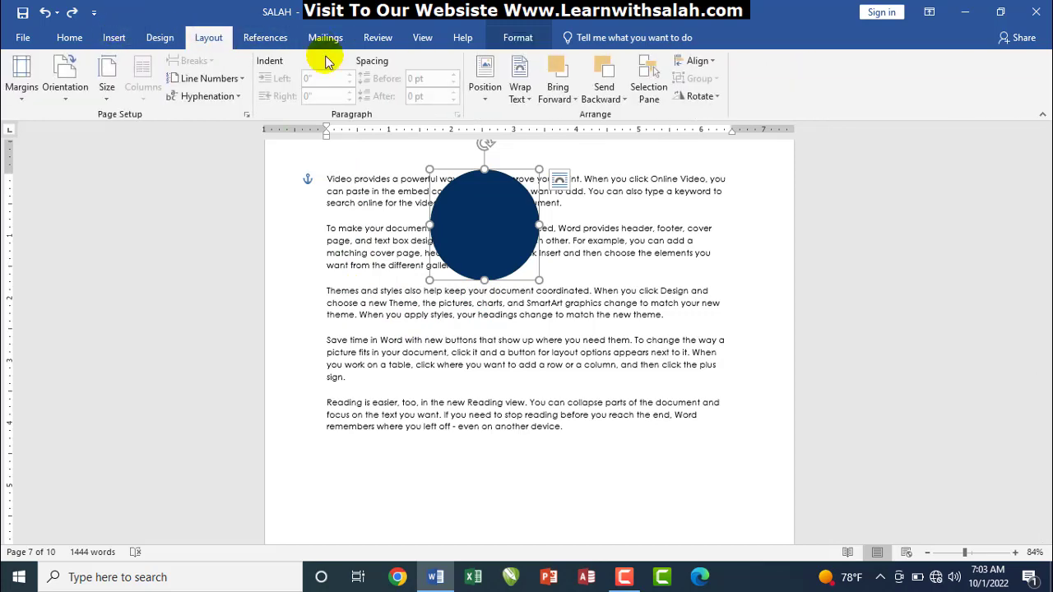
# Try the Top Center and Bottom Left preset positions for the navy circle
pyautogui.click(487, 94)
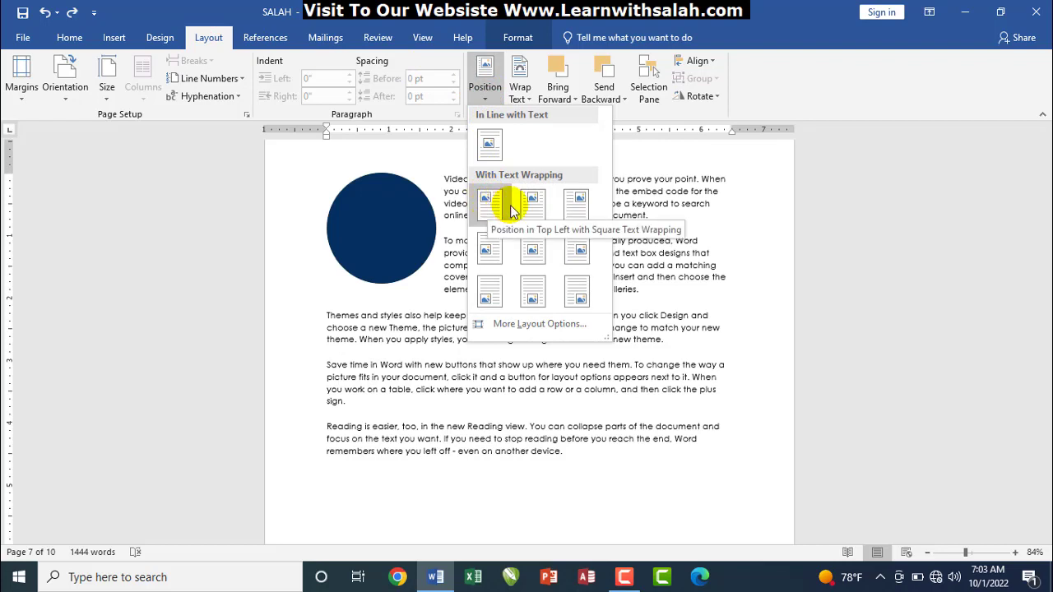
pyautogui.click(528, 207)
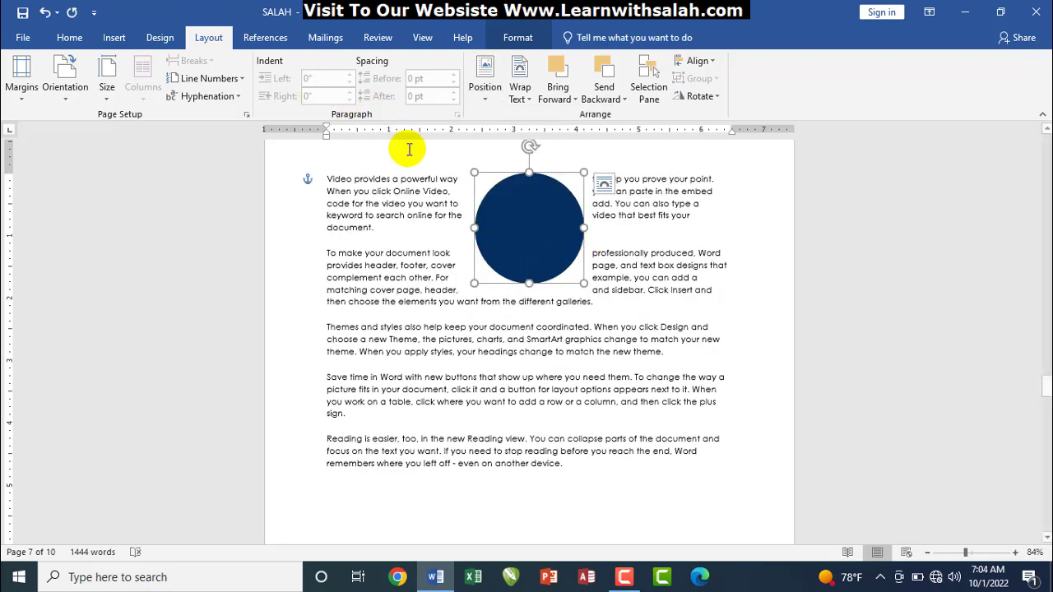
pyautogui.click(485, 82)
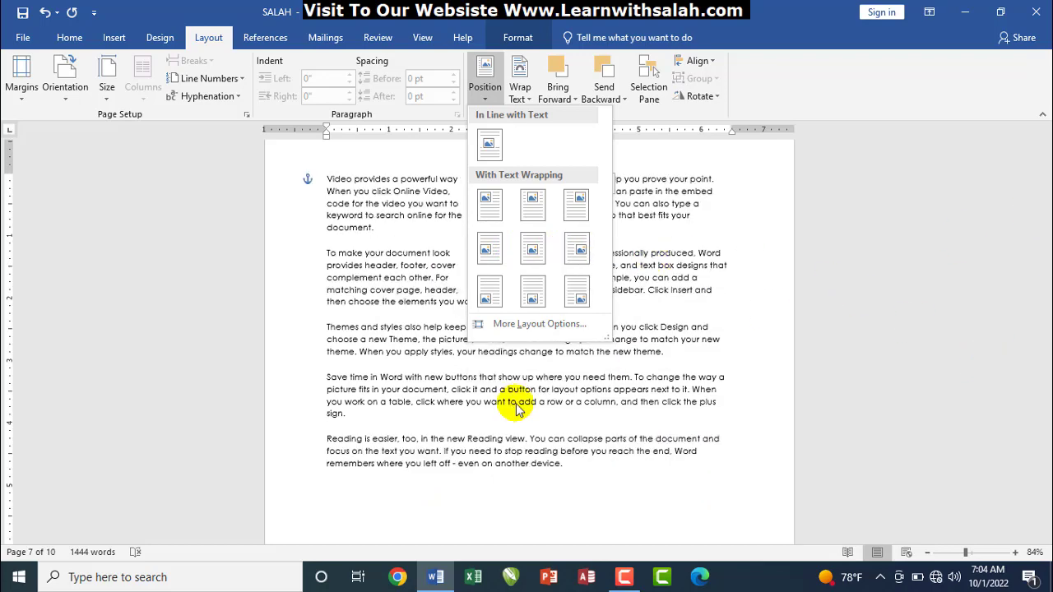
pyautogui.click(487, 305)
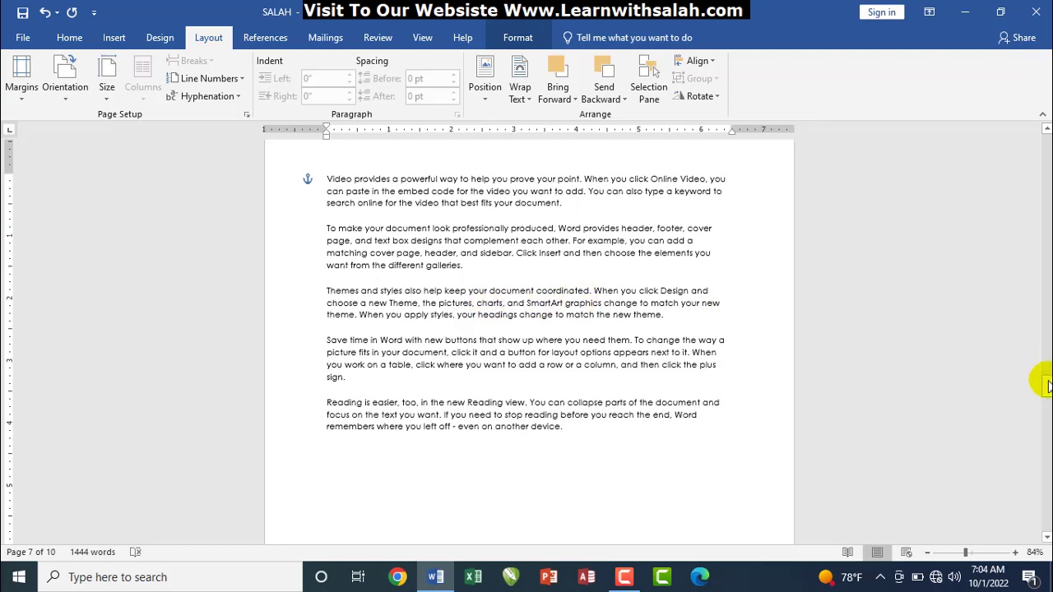
pyautogui.moveTo(1045, 384); pyautogui.dragTo(1044, 392)
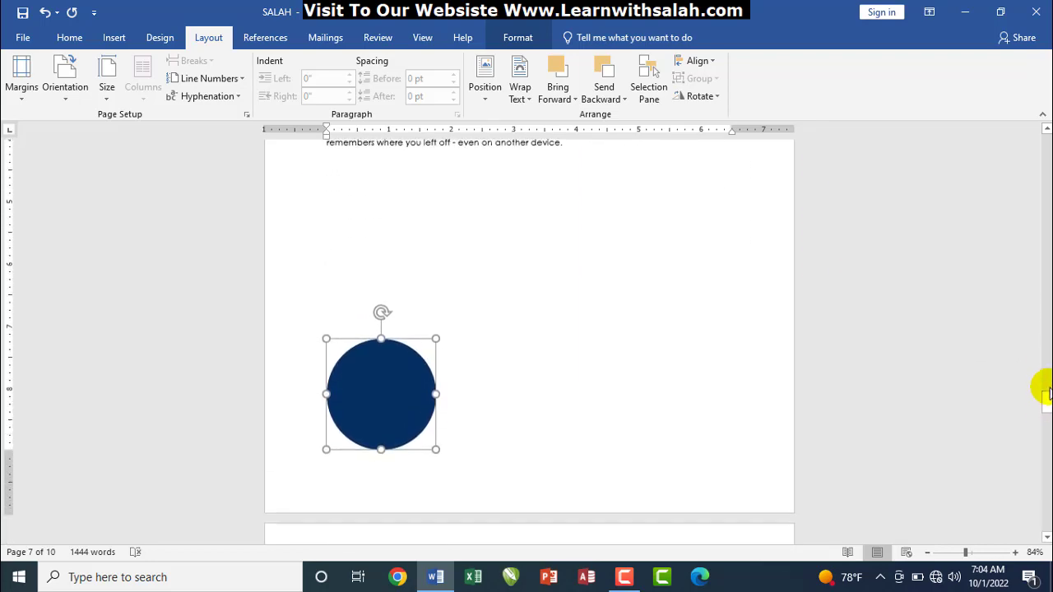
pyautogui.click(480, 97)
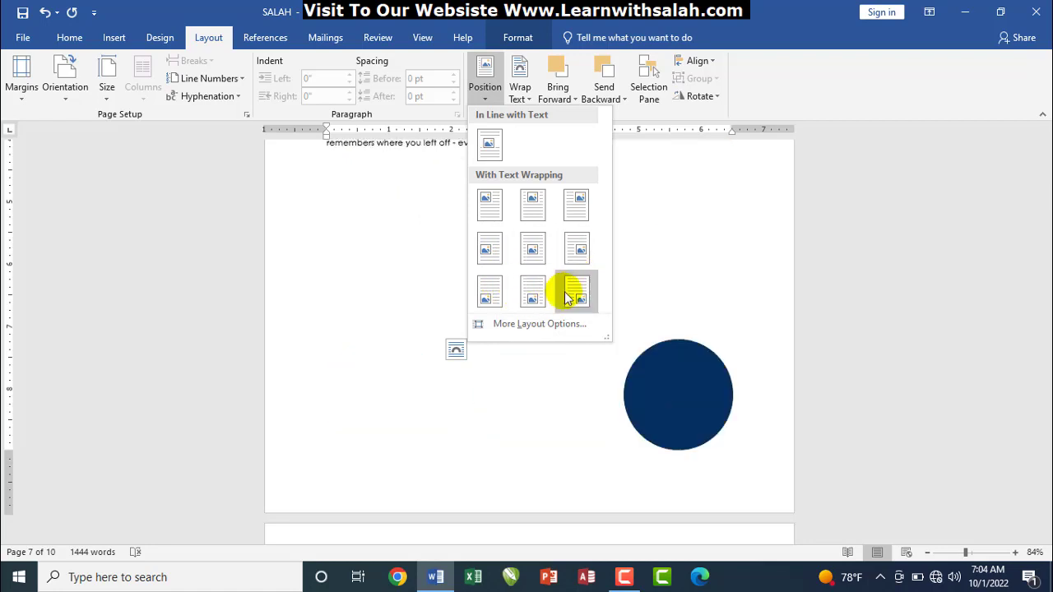
pyautogui.click(679, 291)
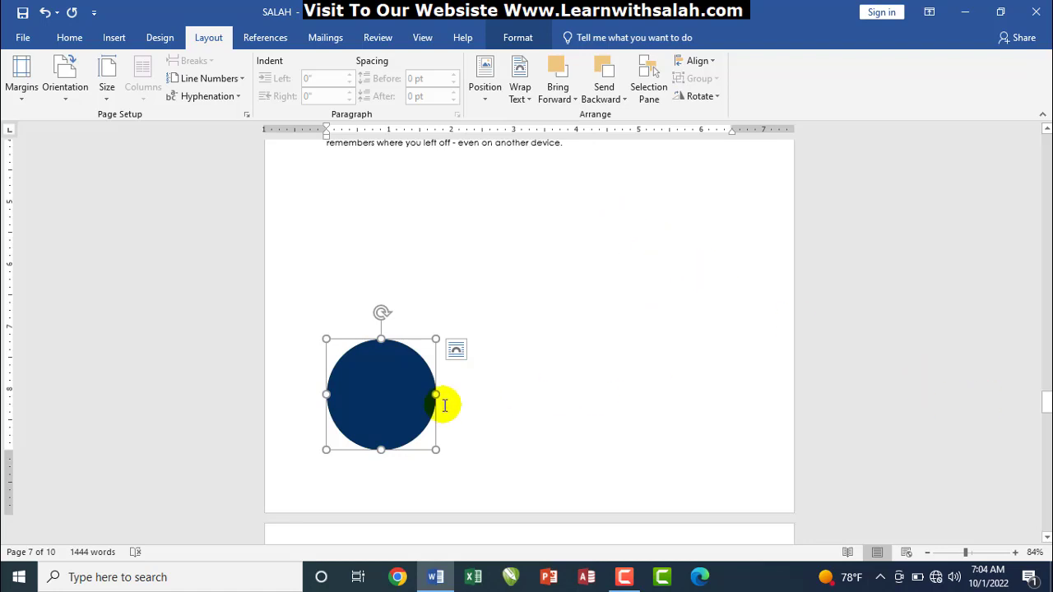
# Drag the circle up the page, then undo twice to restore its original spot
pyautogui.moveTo(363, 396); pyautogui.dragTo(365, 170)
pyautogui.moveTo(1047, 403); pyautogui.dragTo(1047, 398)
pyautogui.moveTo(404, 494); pyautogui.dragTo(400, 278)
pyautogui.hotkey('ctrl', 'z')
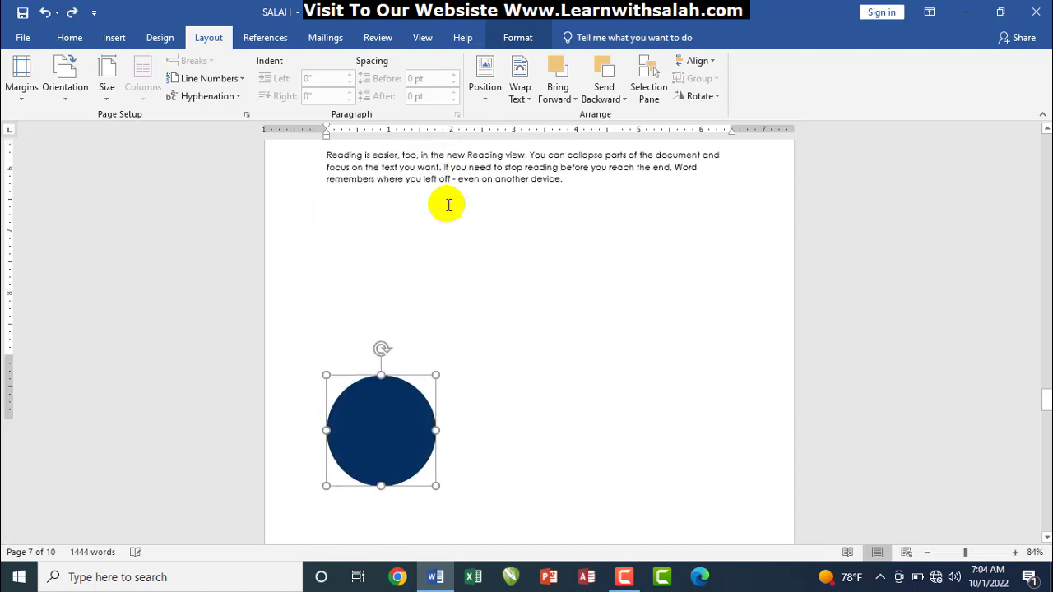
pyautogui.hotkey('ctrl', 'z')
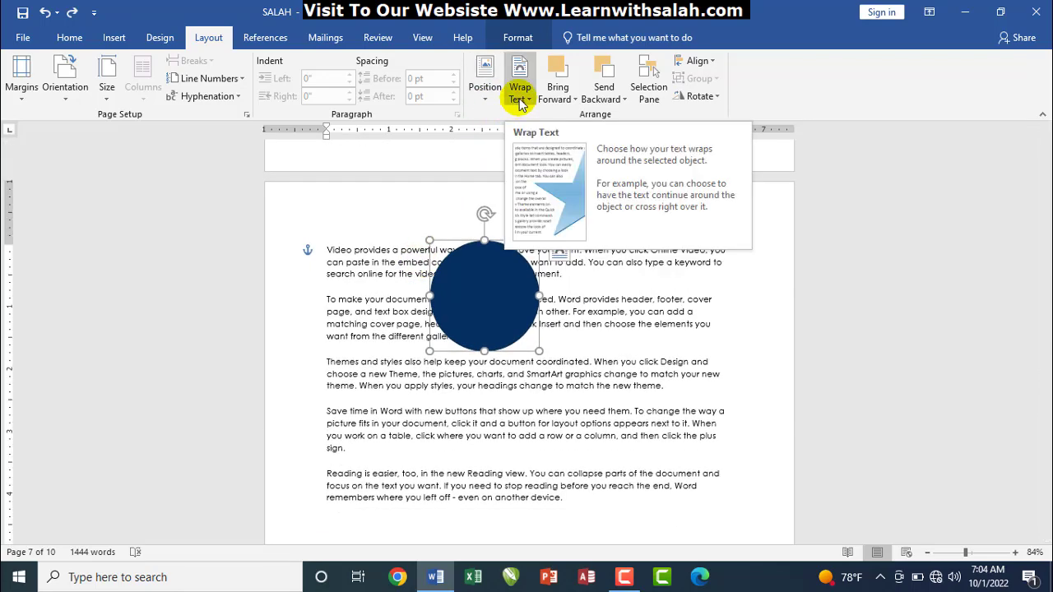
# Try Square and then Tight text wrapping on the navy circle
pyautogui.click(519, 98)
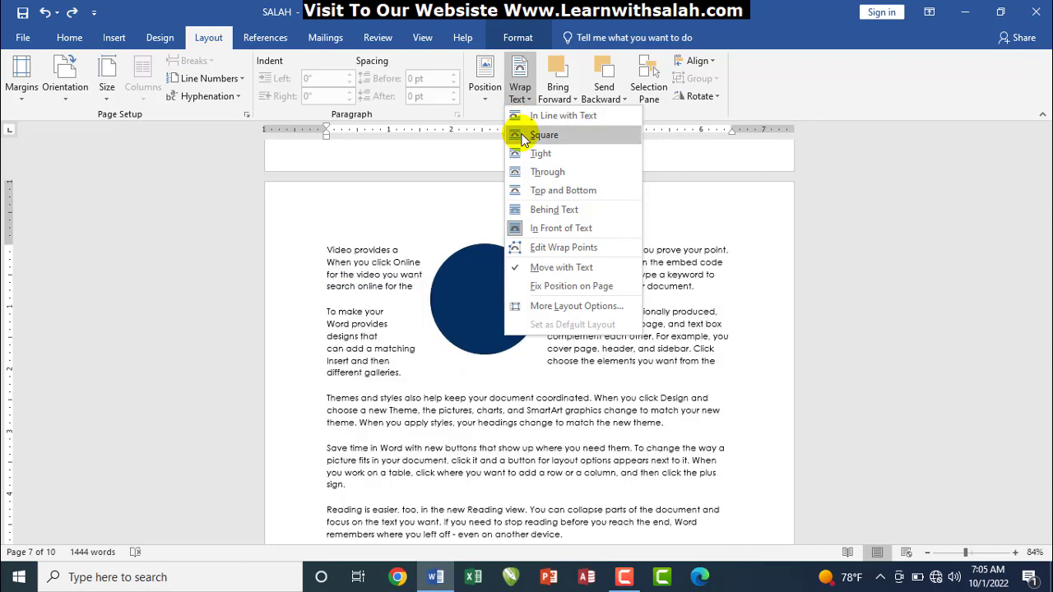
pyautogui.click(523, 138)
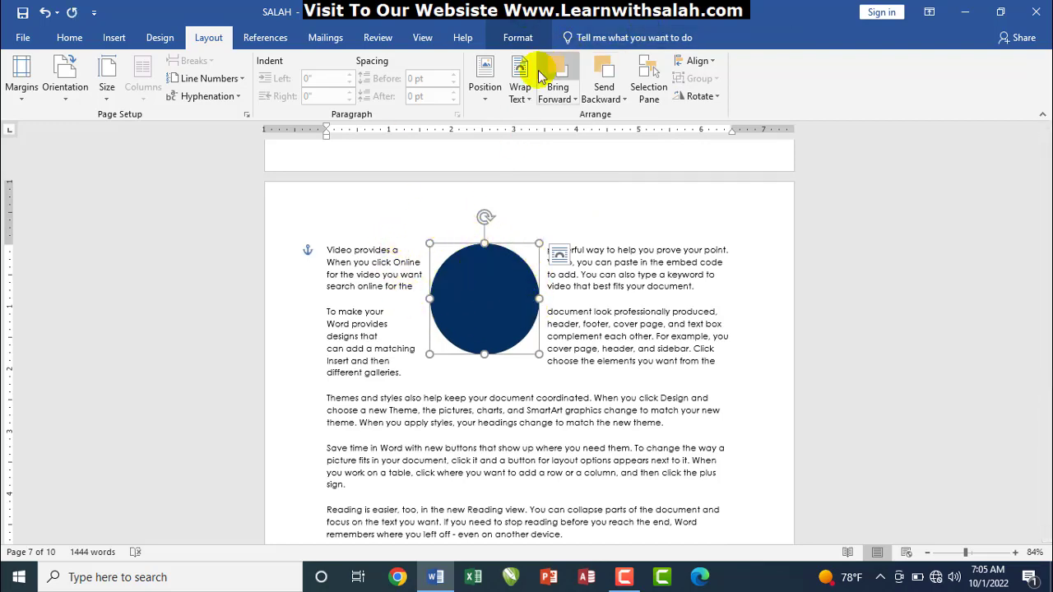
pyautogui.click(520, 92)
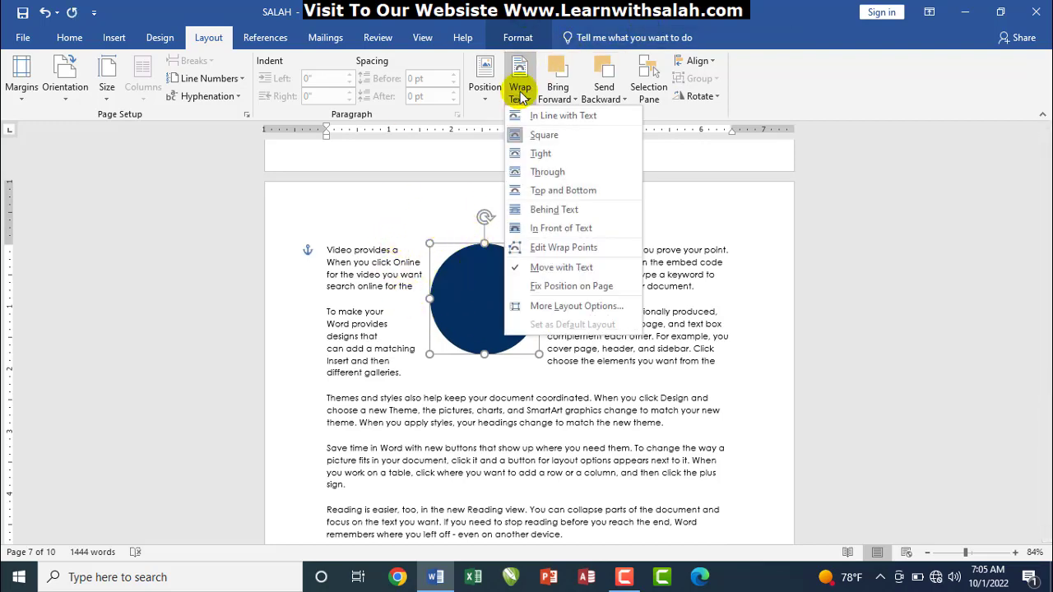
pyautogui.click(535, 150)
pyautogui.click(438, 252)
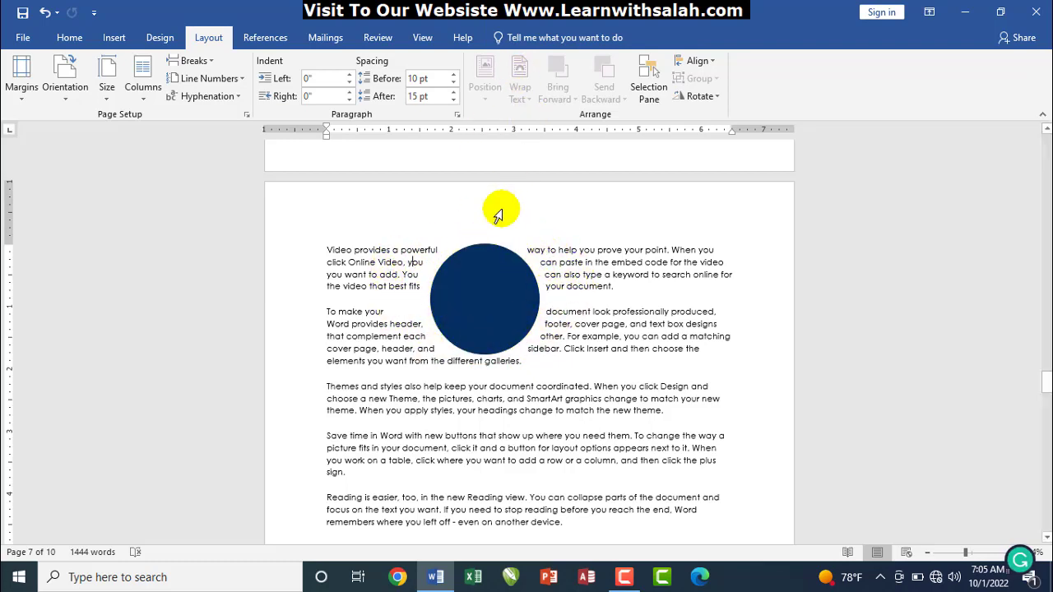
# Reselect the circle and try Square, Through, and Top and Bottom wrapping
pyautogui.click(486, 265)
pyautogui.click(518, 90)
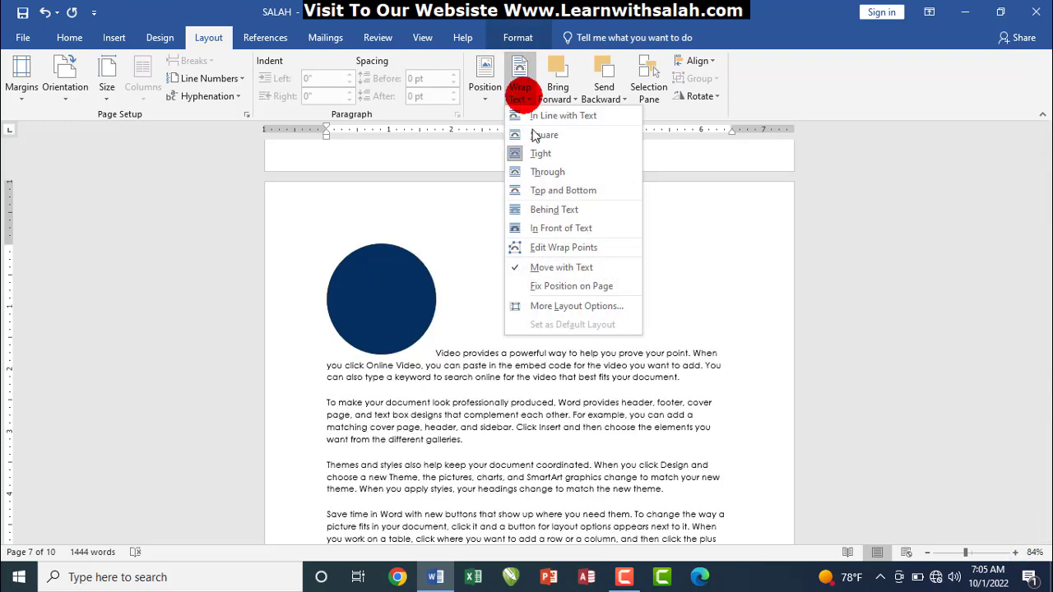
pyautogui.click(539, 135)
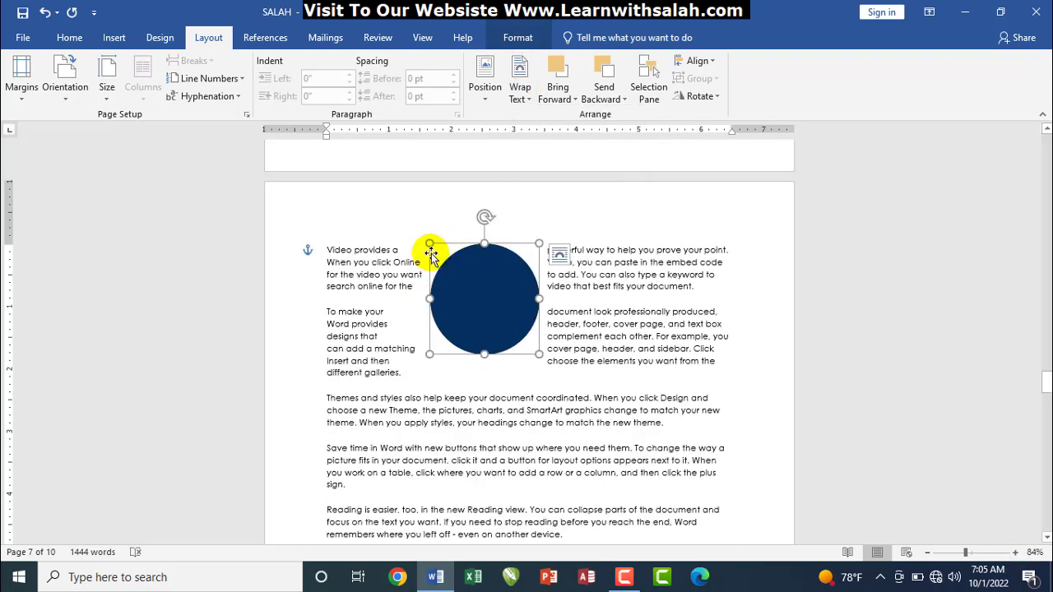
pyautogui.click(522, 95)
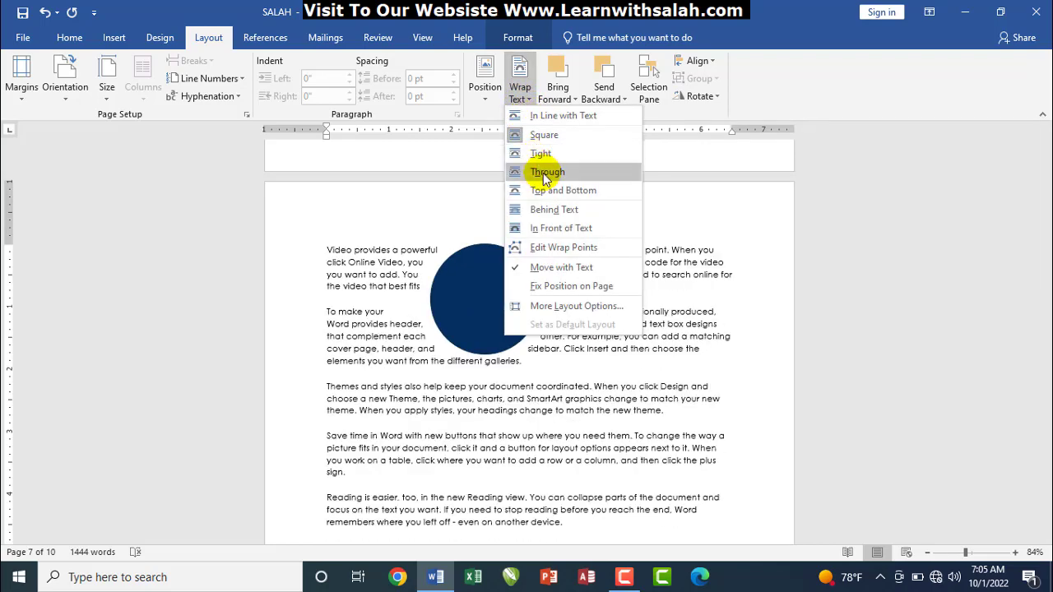
pyautogui.click(546, 172)
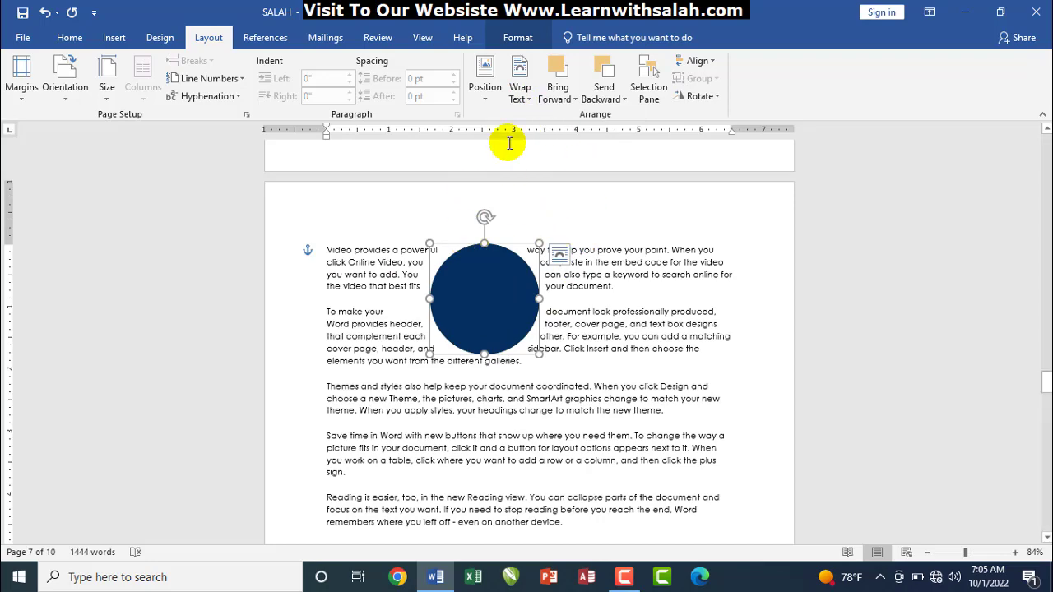
pyautogui.click(521, 101)
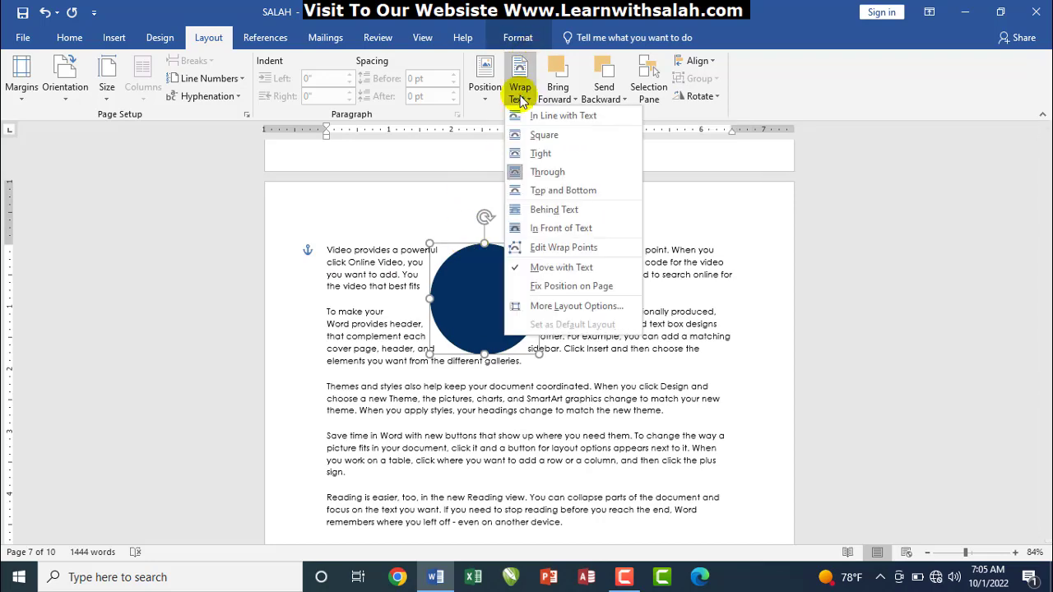
pyautogui.click(540, 190)
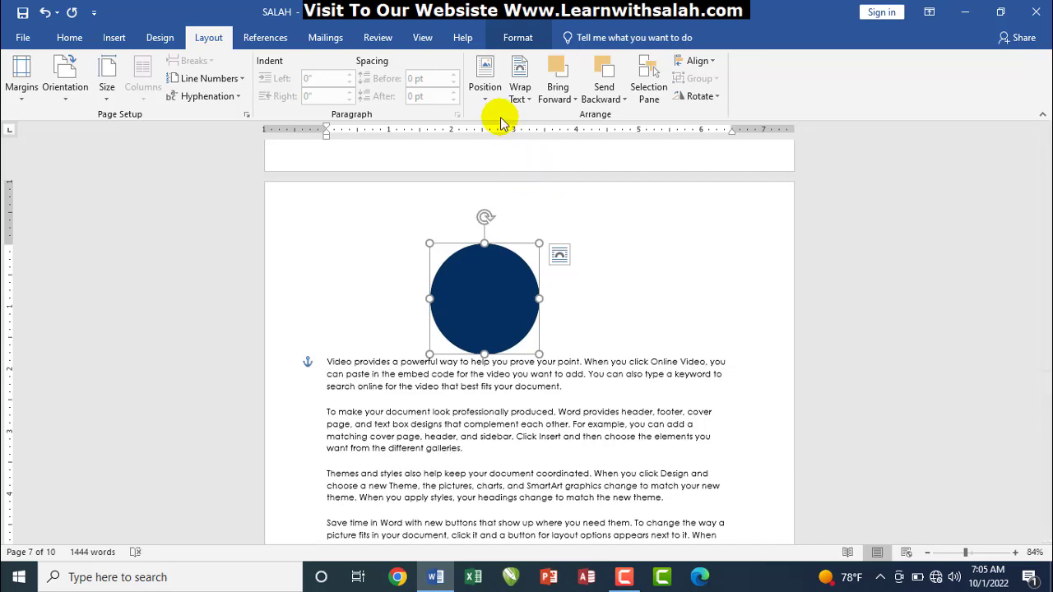
# Set the circle Behind Text, then In Front of Text, and scroll up to page 6
pyautogui.click(522, 99)
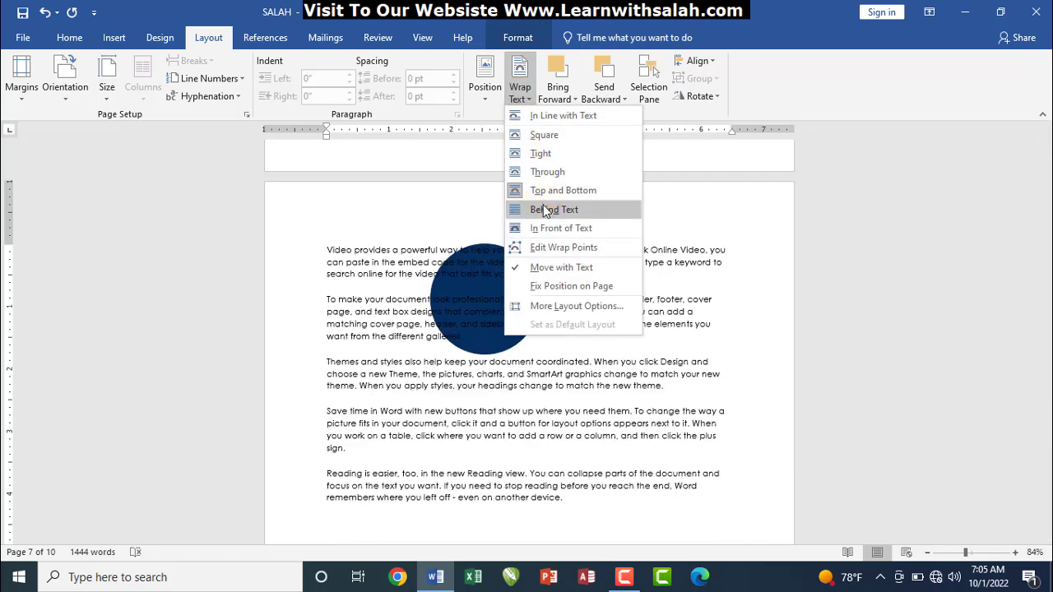
pyautogui.click(544, 210)
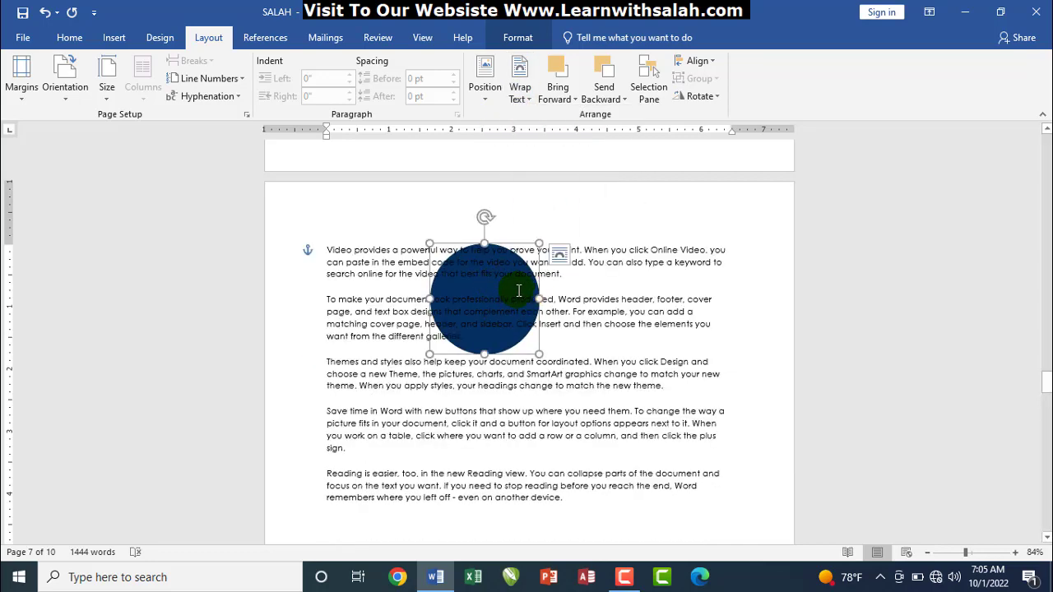
pyautogui.click(522, 99)
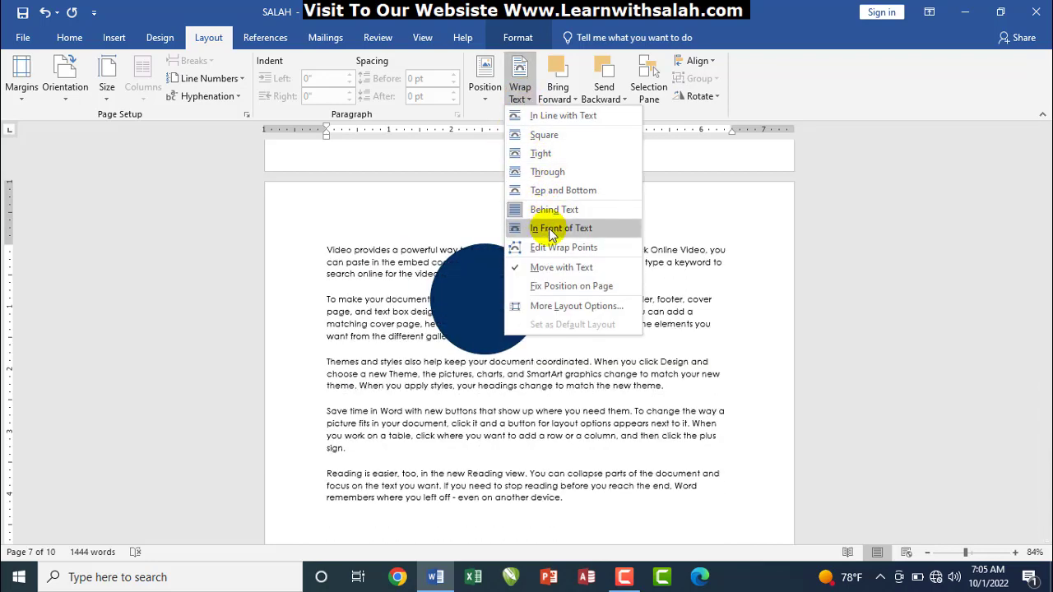
pyautogui.click(551, 230)
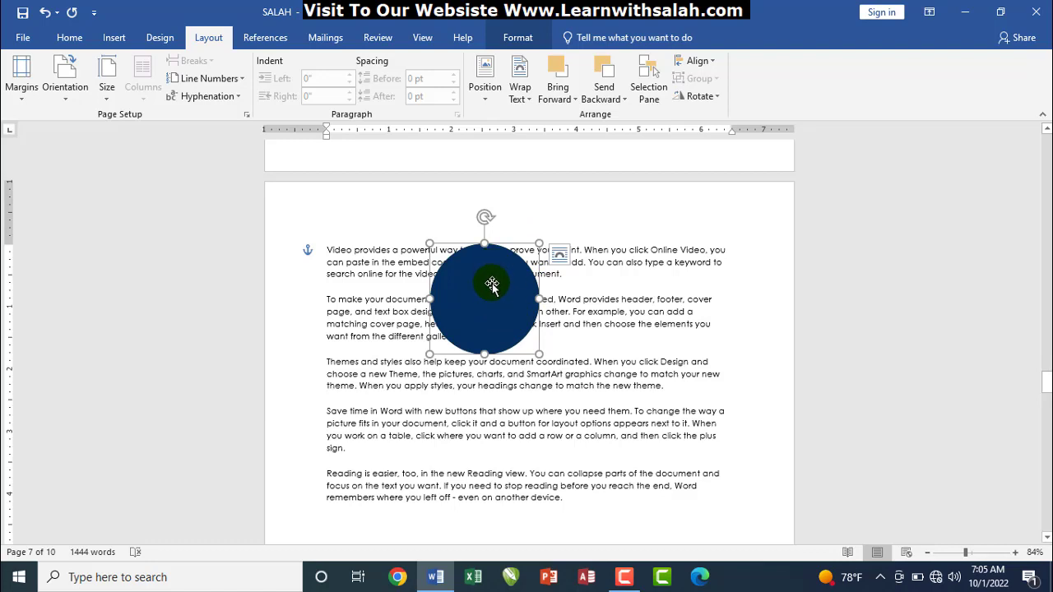
pyautogui.click(519, 94)
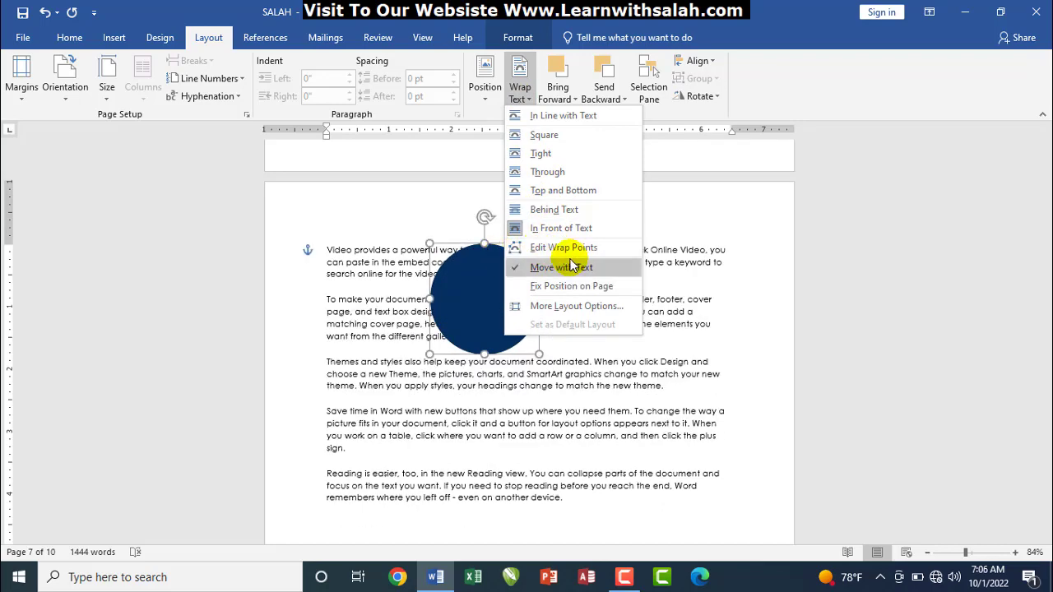
pyautogui.click(471, 298)
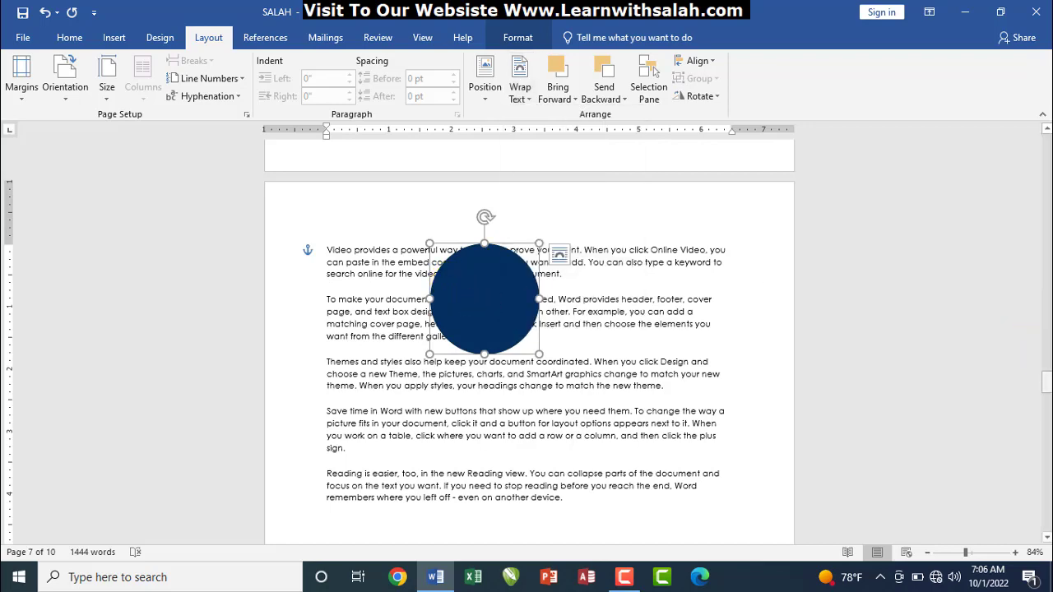
pyautogui.moveTo(1049, 380); pyautogui.dragTo(1046, 346)
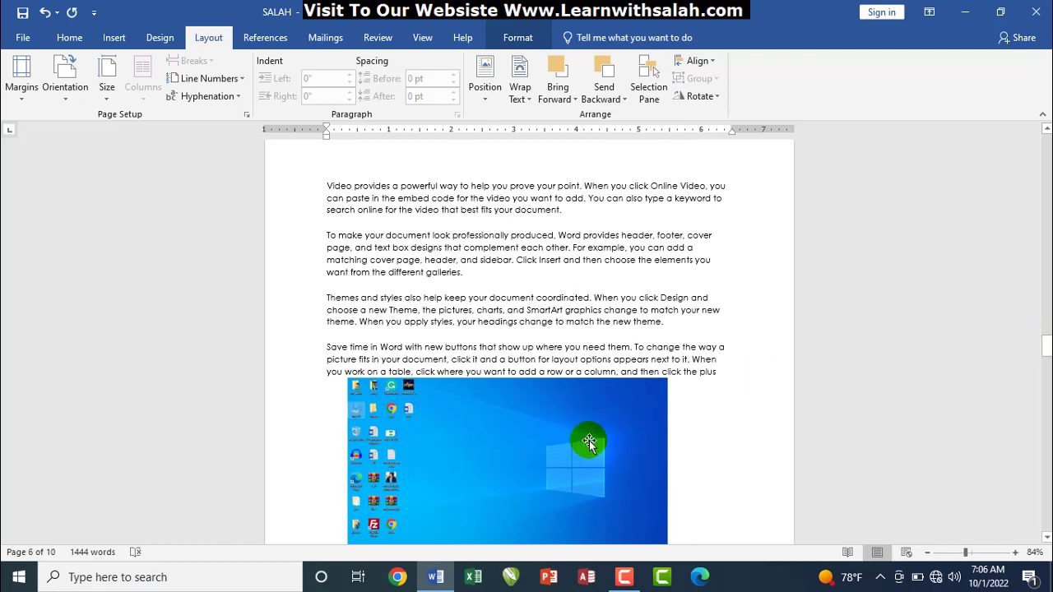
# Move the desktop screenshot into the second paragraph and shrink it from its top-right corner
pyautogui.click(538, 277)
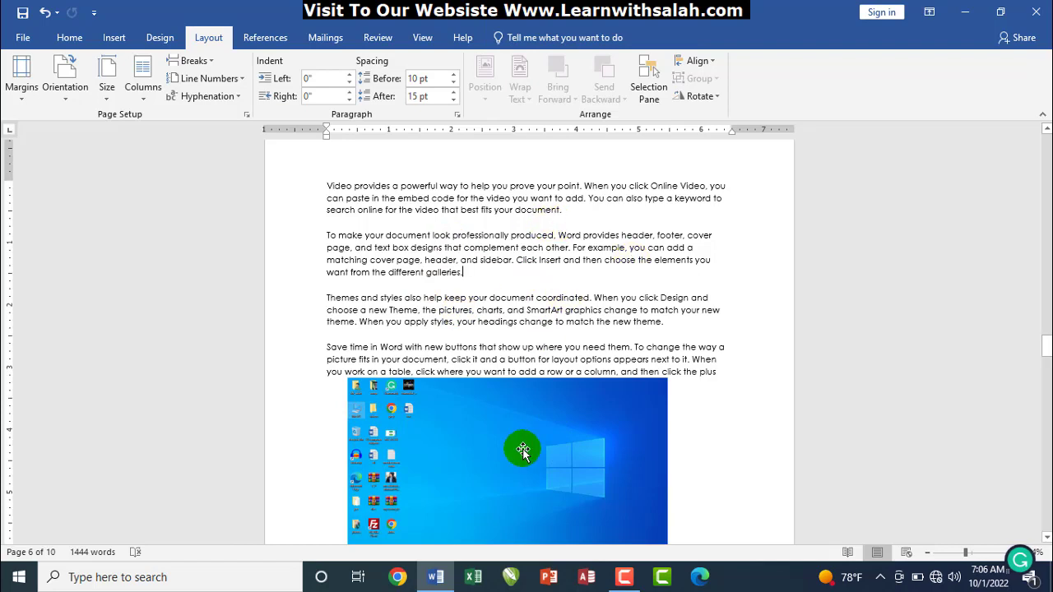
pyautogui.moveTo(521, 423); pyautogui.dragTo(526, 324)
pyautogui.moveTo(514, 373); pyautogui.dragTo(498, 249)
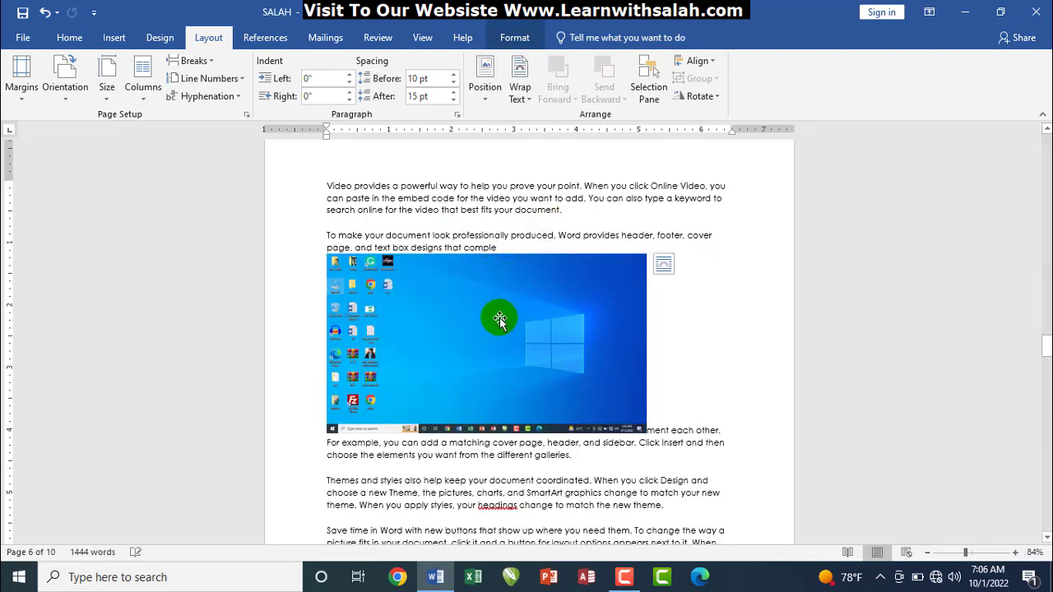
pyautogui.click(496, 313)
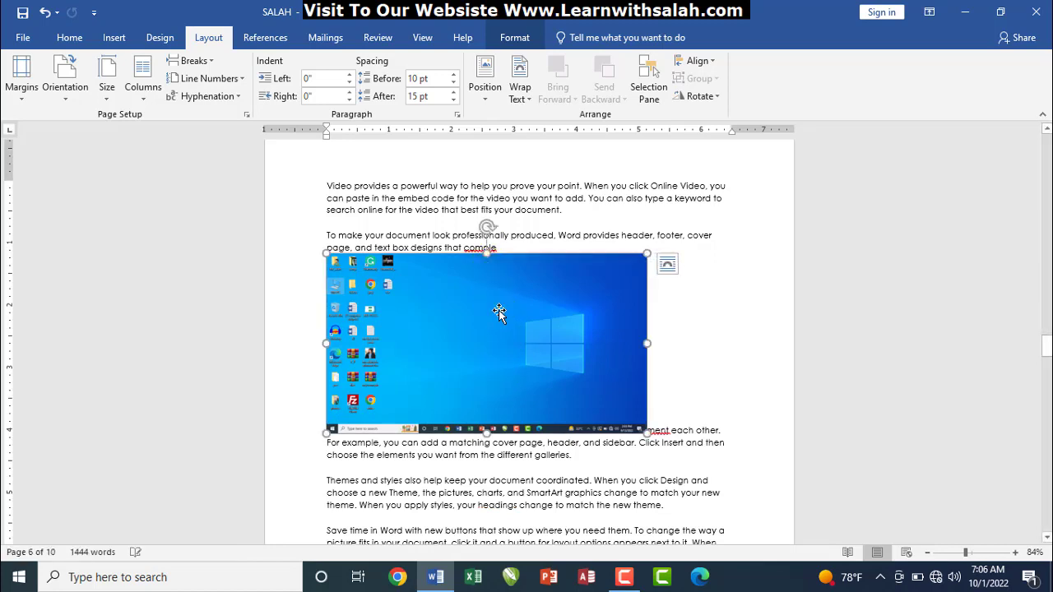
pyautogui.moveTo(496, 314); pyautogui.dragTo(497, 437)
pyautogui.moveTo(492, 344); pyautogui.dragTo(496, 433)
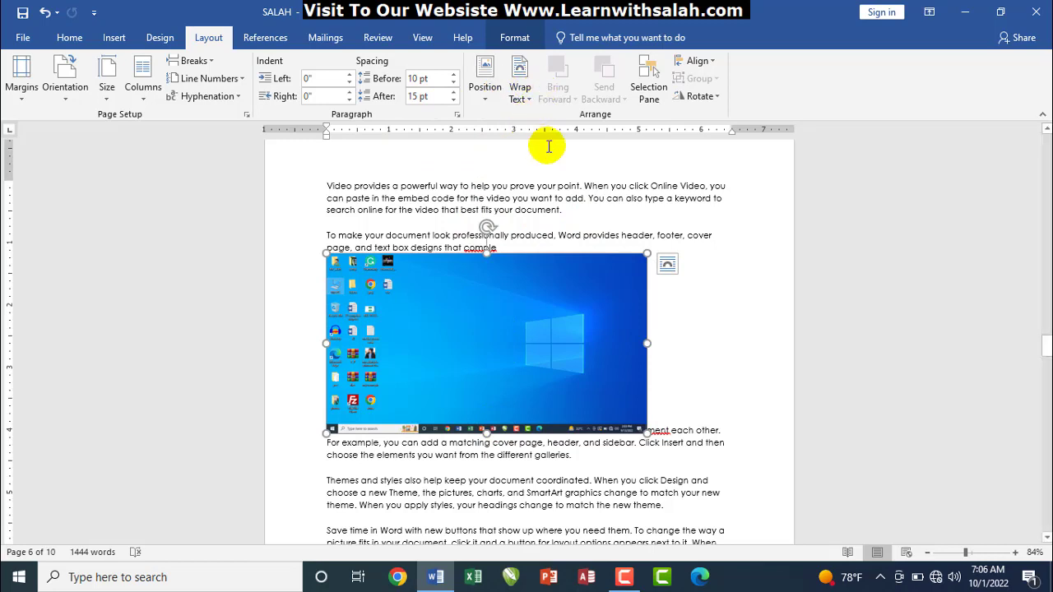
pyautogui.moveTo(647, 249); pyautogui.dragTo(591, 292)
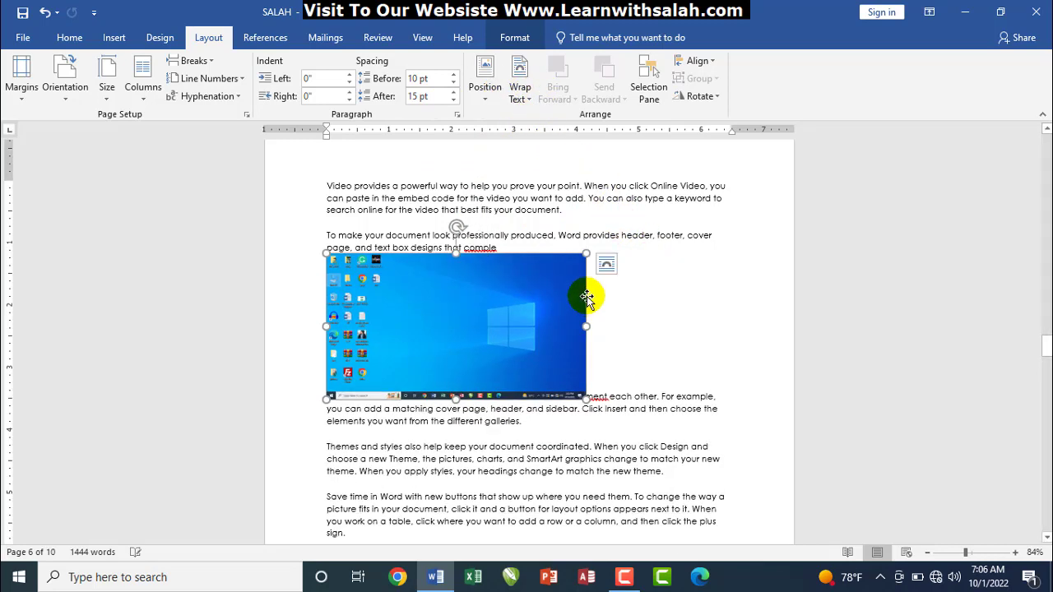
# Apply Square wrapping to the screenshot, then reposition and shrink it so text wraps both sides
pyautogui.click(514, 94)
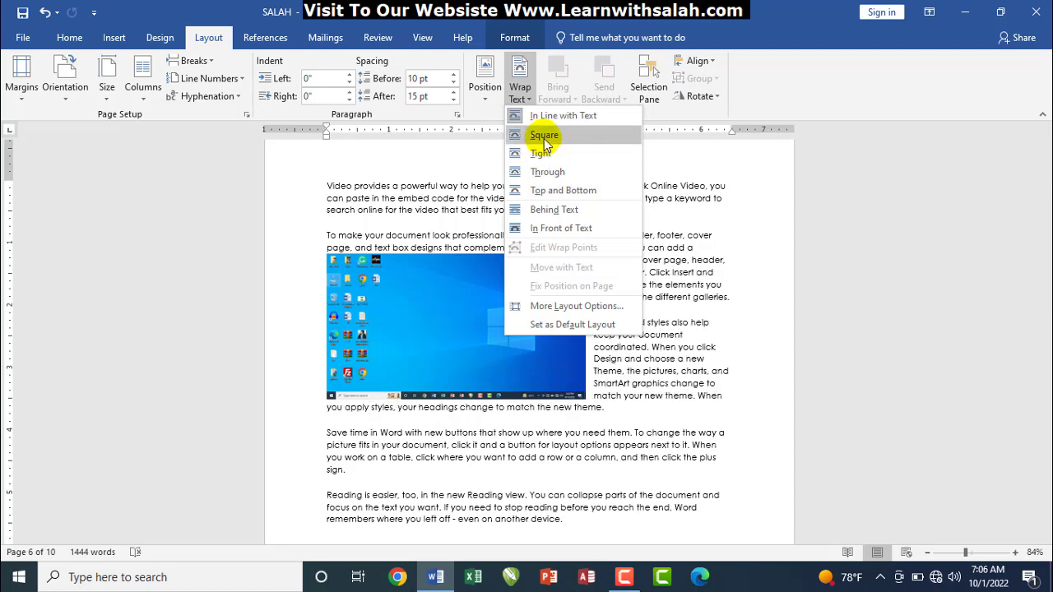
pyautogui.click(544, 137)
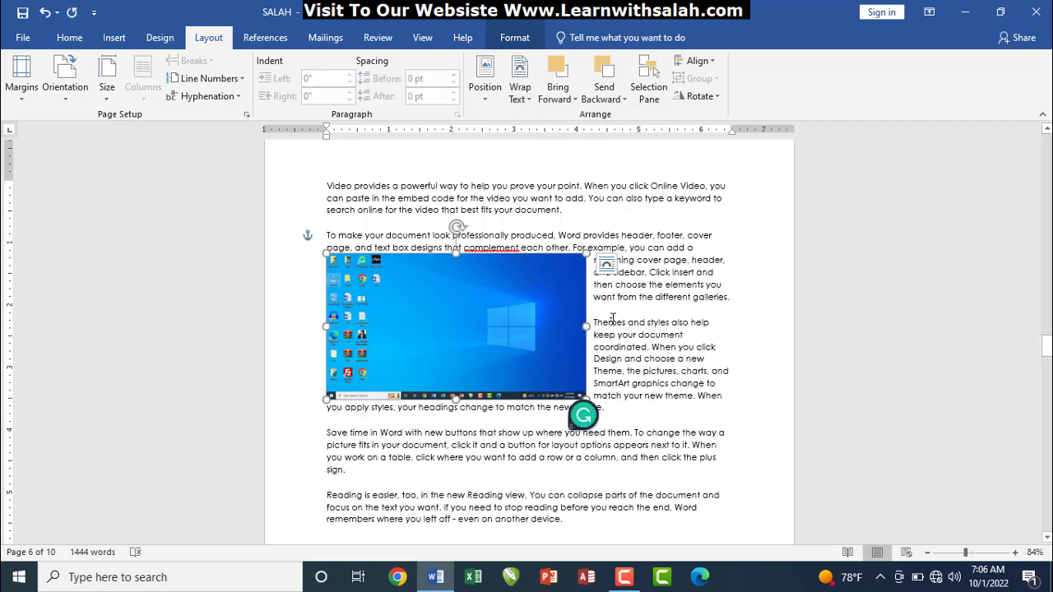
pyautogui.click(633, 288)
pyautogui.moveTo(559, 349); pyautogui.dragTo(607, 384)
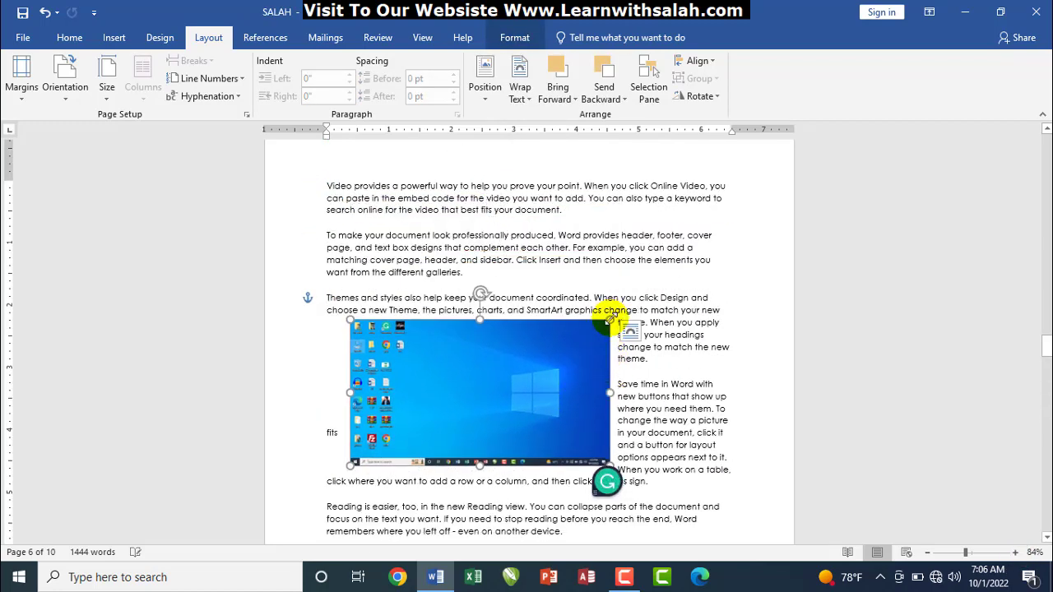
pyautogui.moveTo(608, 321); pyautogui.dragTo(552, 268)
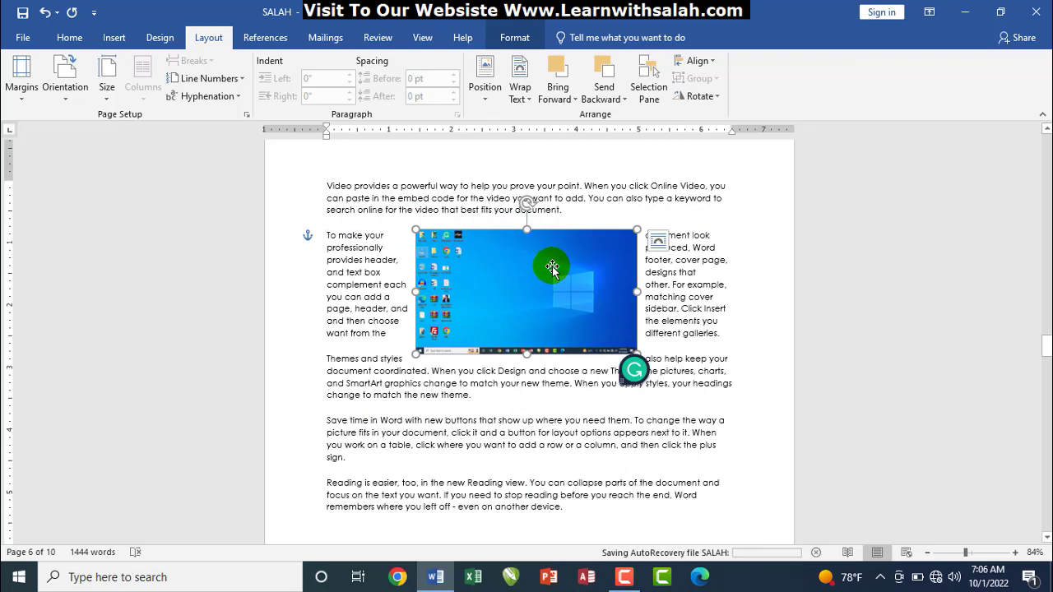
# Look at the screenshot's Wrap Text shortcut menu, then scroll down to the overlapping rectangles page
pyautogui.rightClick(506, 290)
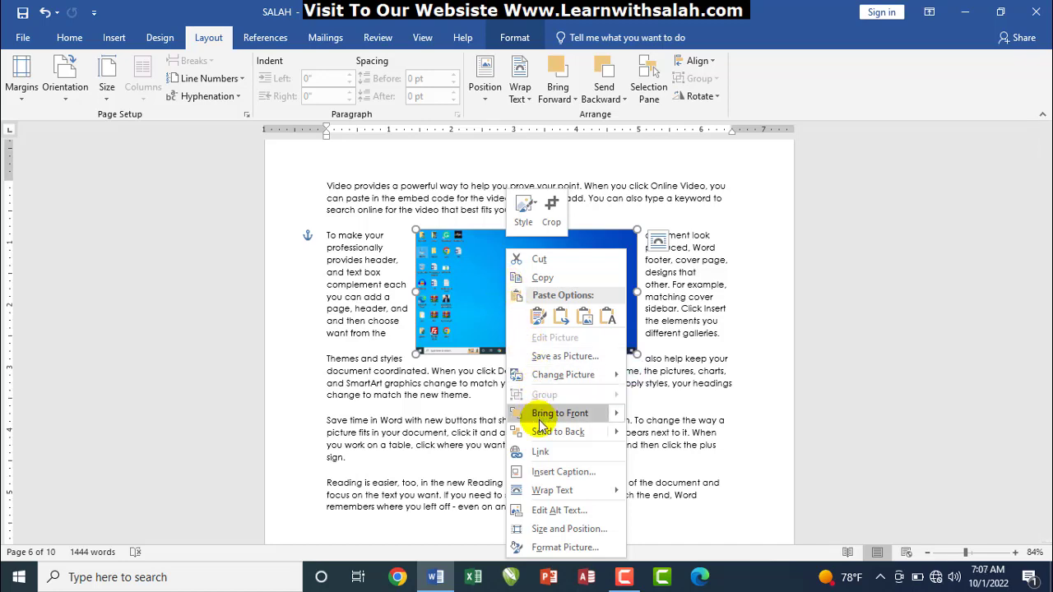
pyautogui.moveTo(555, 492)
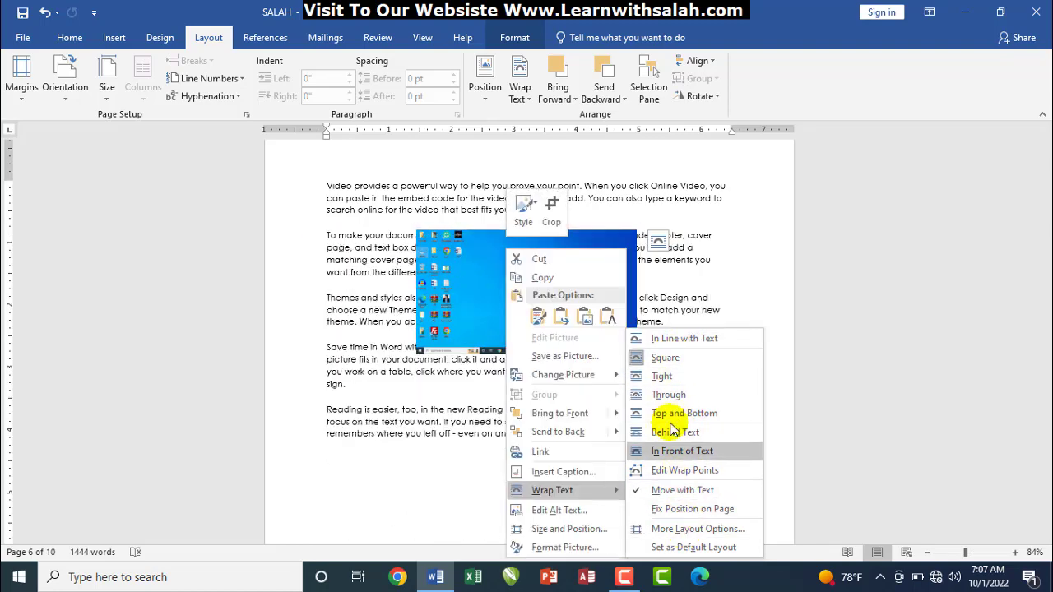
pyautogui.click(411, 422)
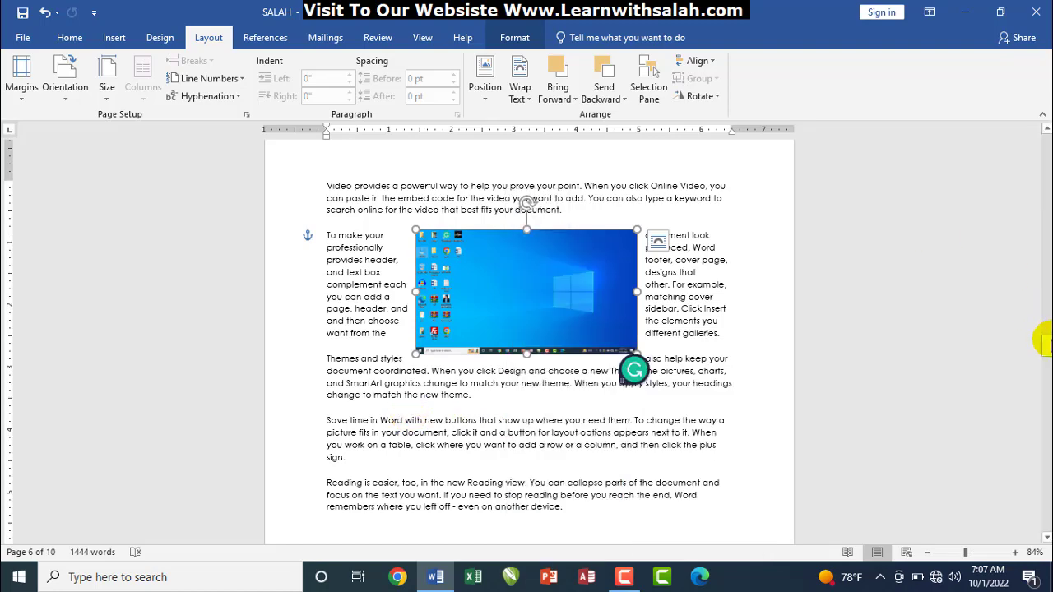
pyautogui.moveTo(1047, 345); pyautogui.dragTo(1045, 415)
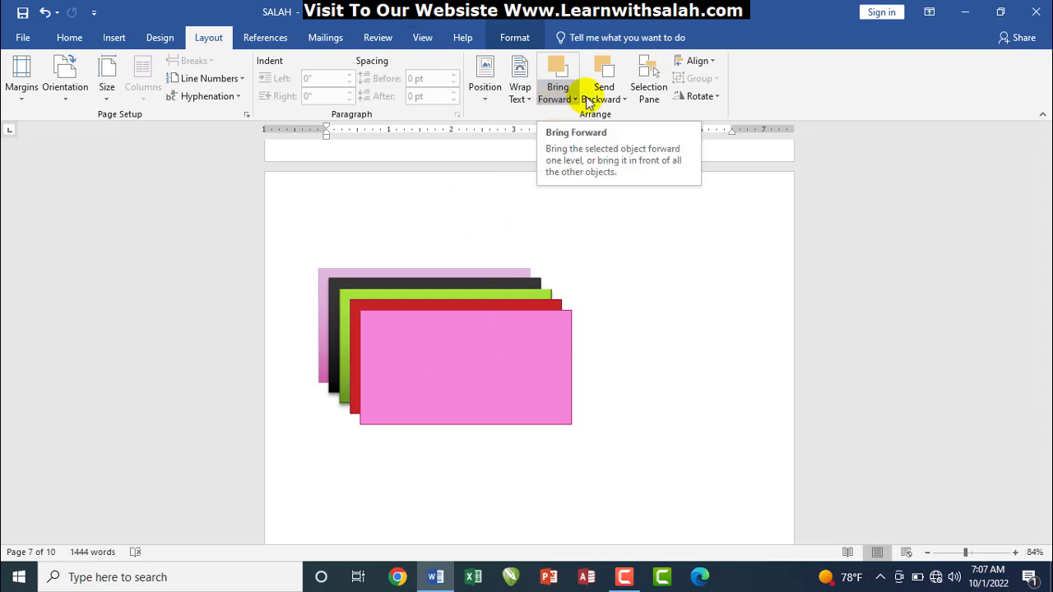
# Send the front pink rectangle backward one layer behind the red, redoing it after an undone trial move
pyautogui.click(477, 359)
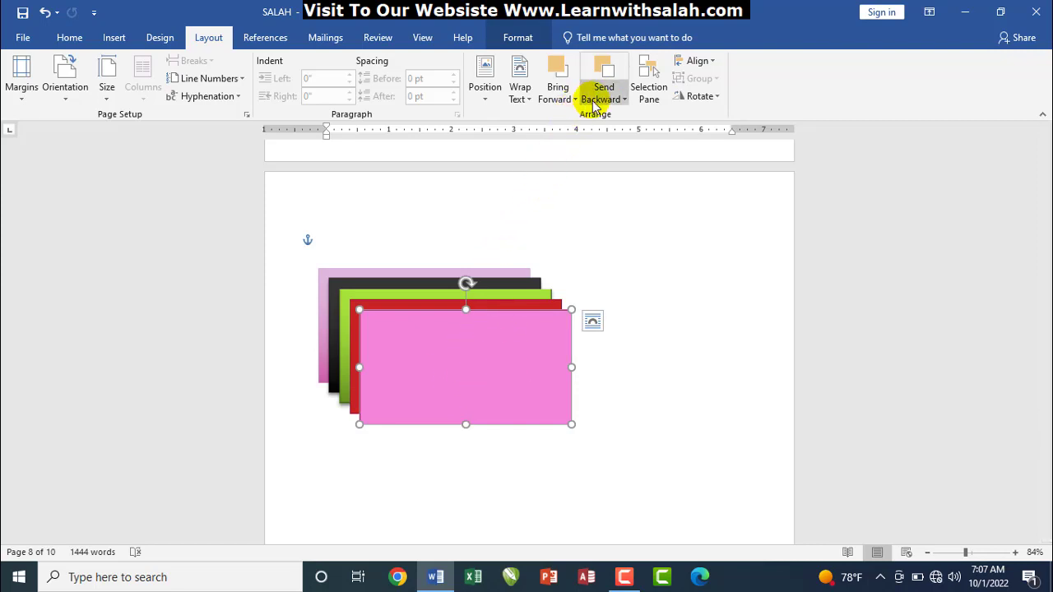
pyautogui.click(597, 99)
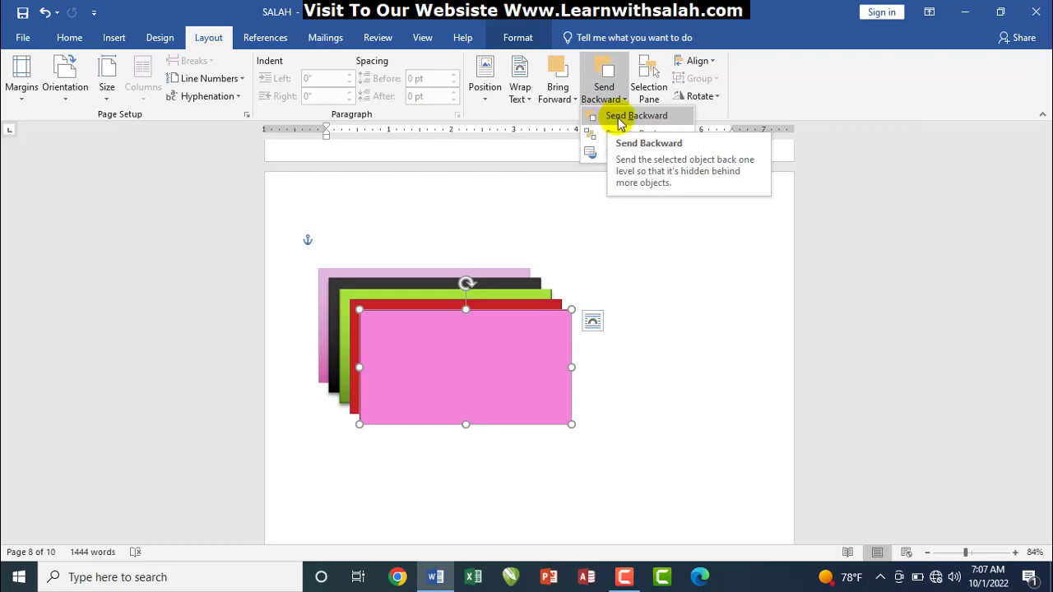
pyautogui.click(620, 119)
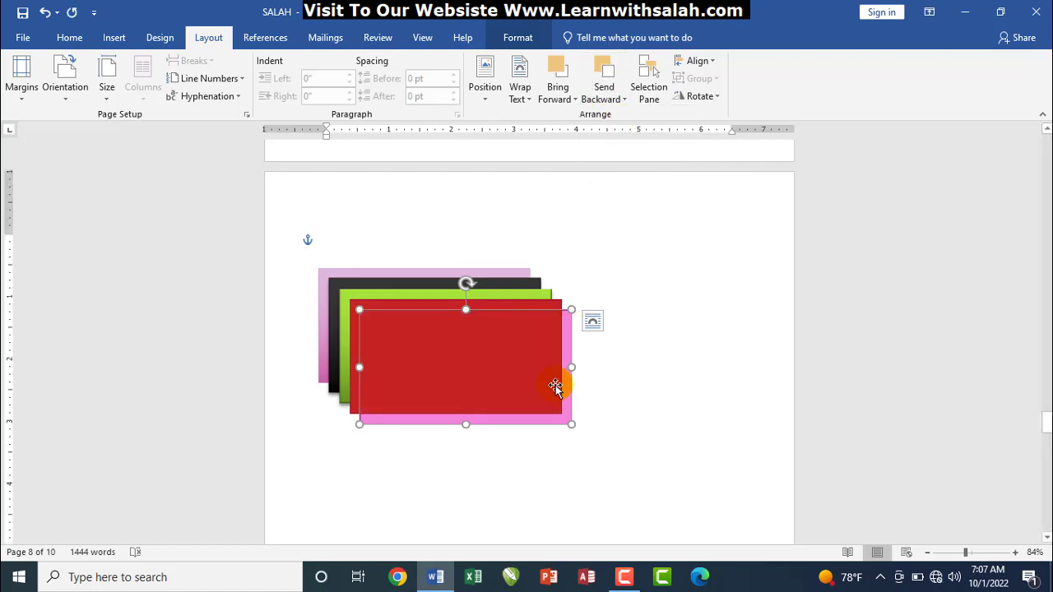
pyautogui.moveTo(538, 374); pyautogui.dragTo(714, 414)
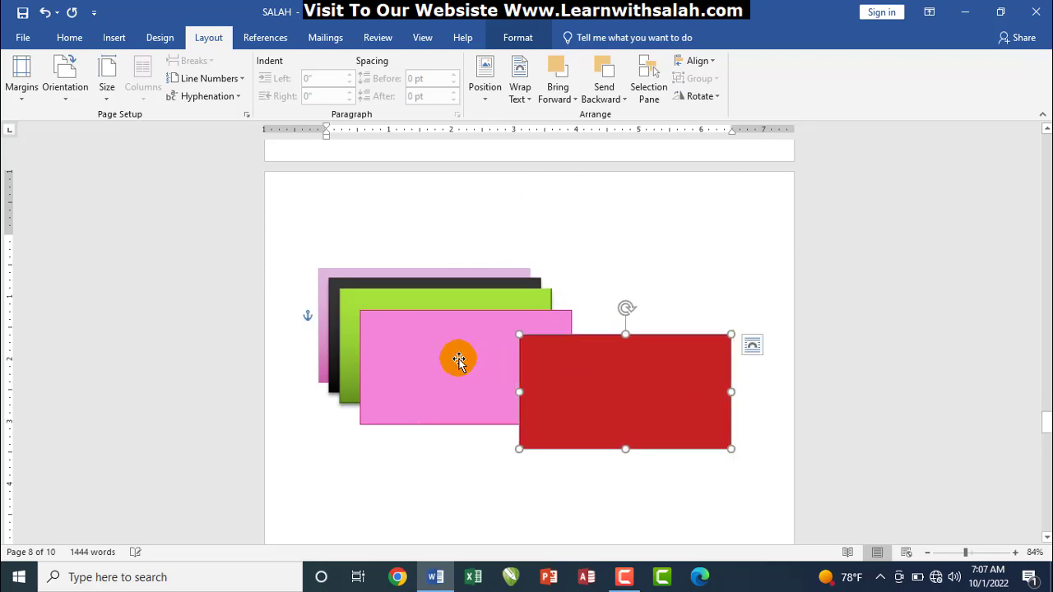
pyautogui.hotkey('ctrl', 'z')
pyautogui.hotkey('ctrl', 'z')
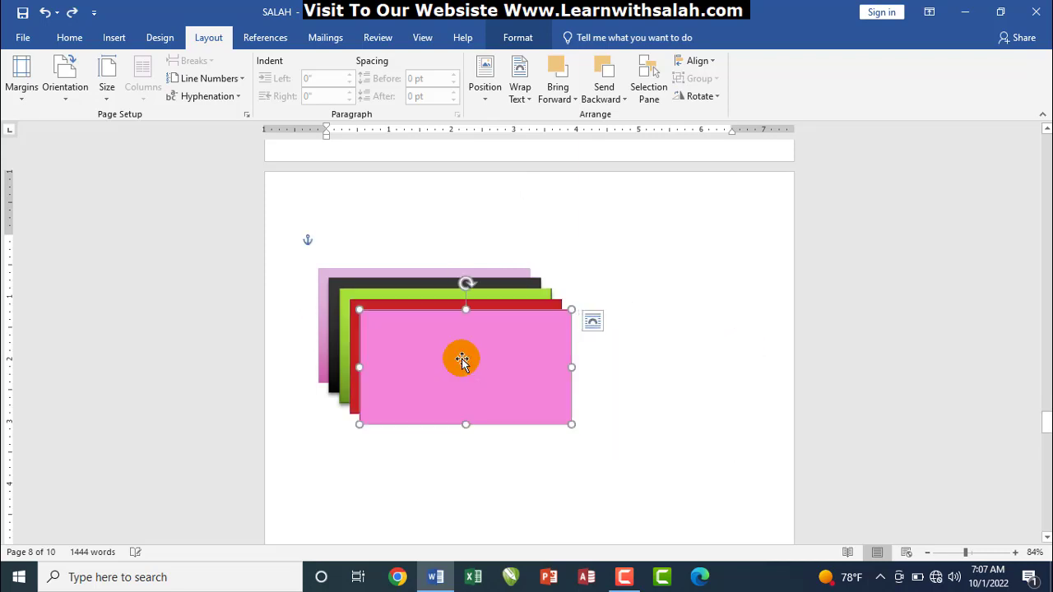
pyautogui.click(602, 99)
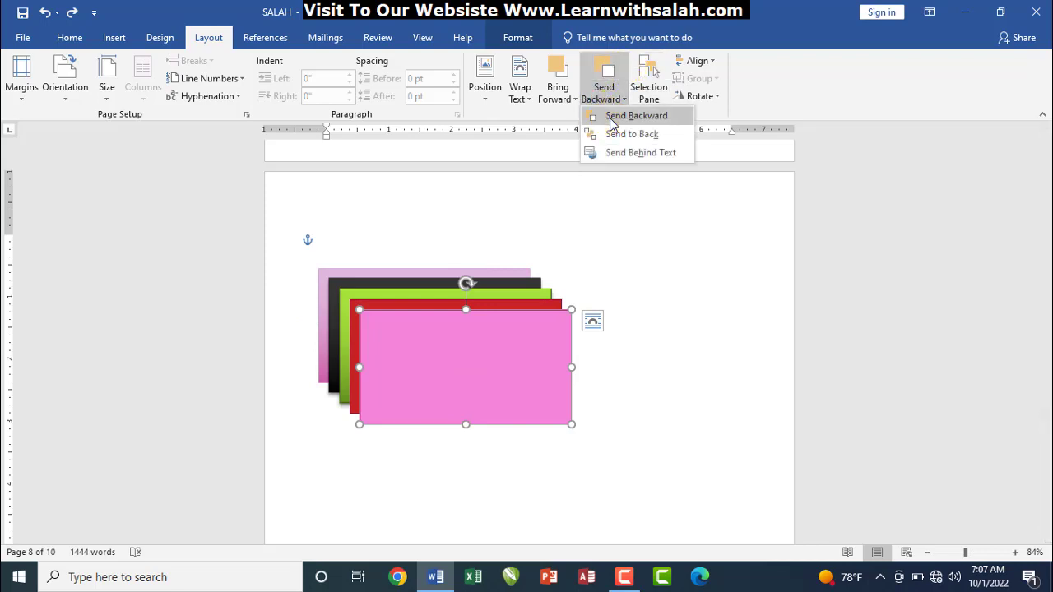
pyautogui.click(613, 117)
pyautogui.moveTo(465, 352); pyautogui.dragTo(500, 346)
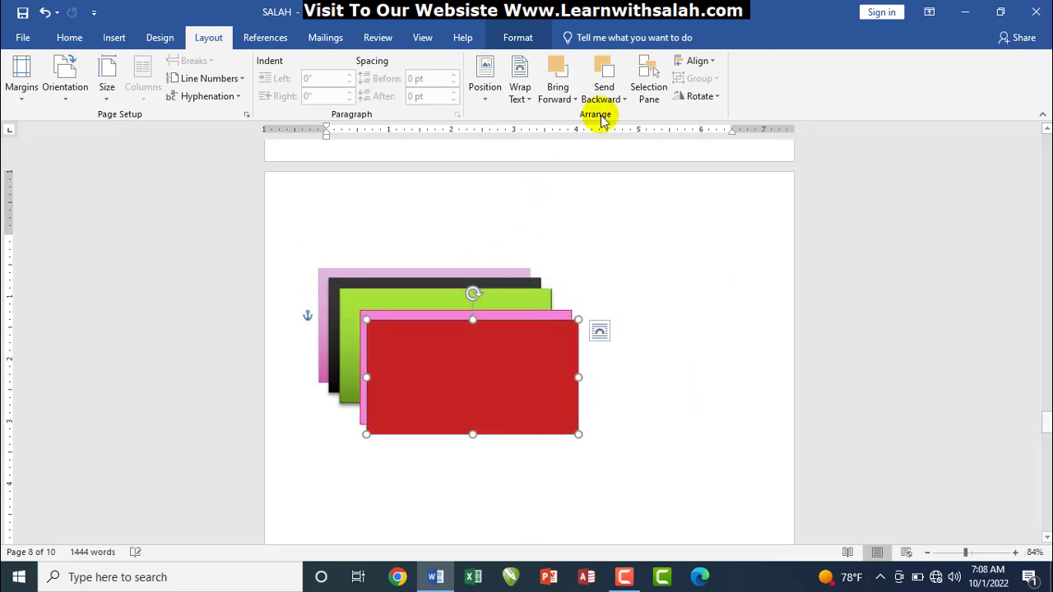
# Send the pink rectangle backward two more layers, drag rectangles to show the layering, then undo
pyautogui.click(605, 92)
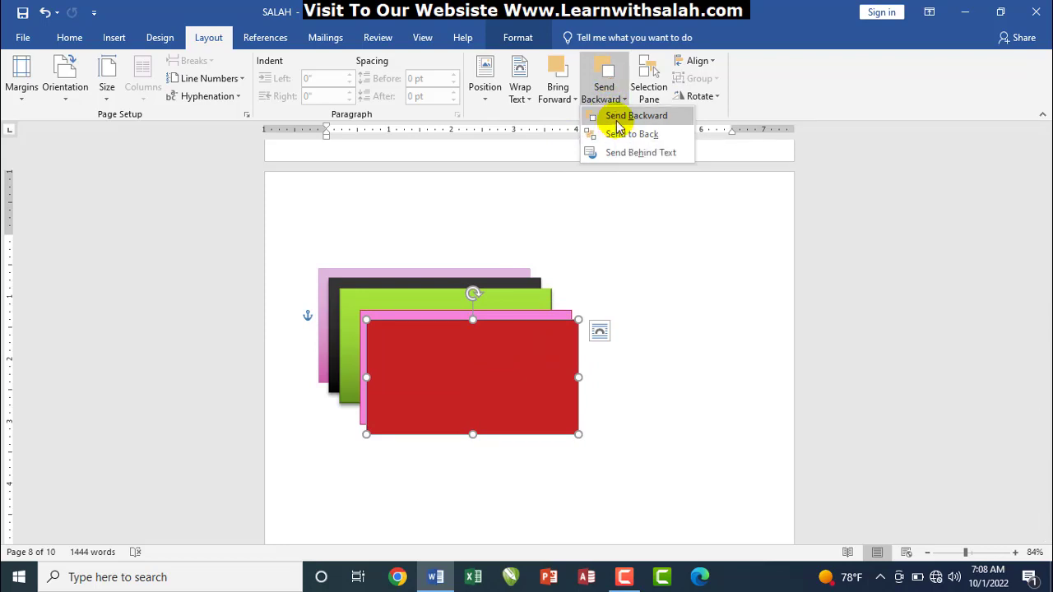
pyautogui.click(619, 115)
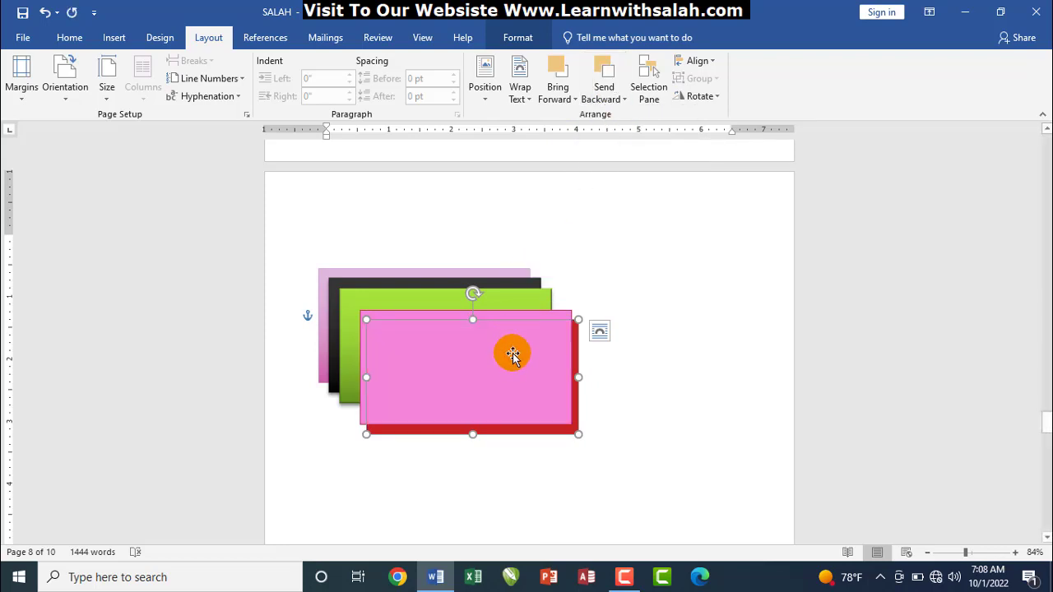
pyautogui.moveTo(513, 355); pyautogui.dragTo(597, 370)
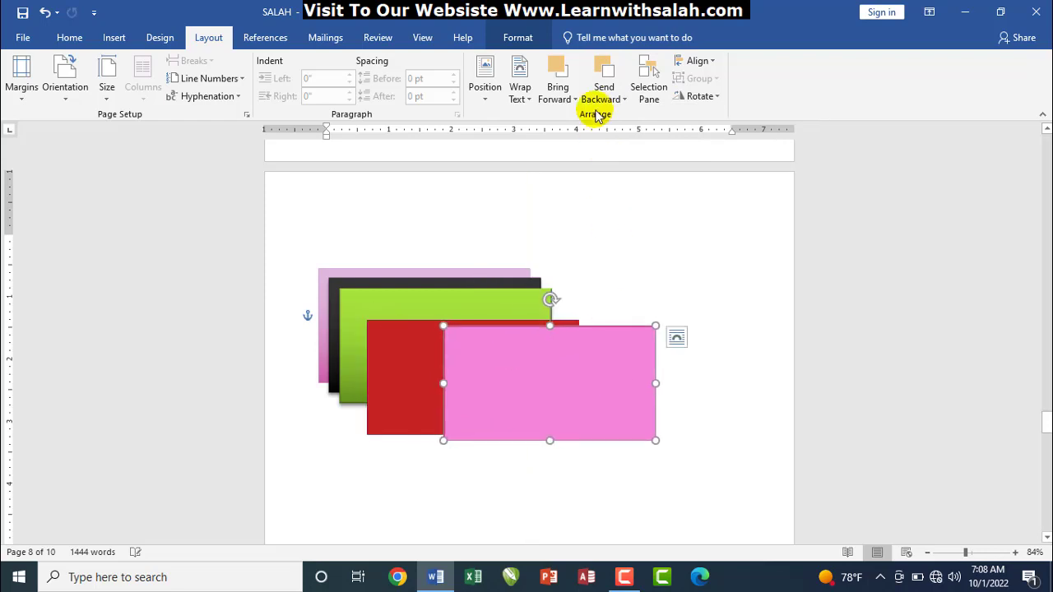
pyautogui.click(604, 92)
pyautogui.click(613, 115)
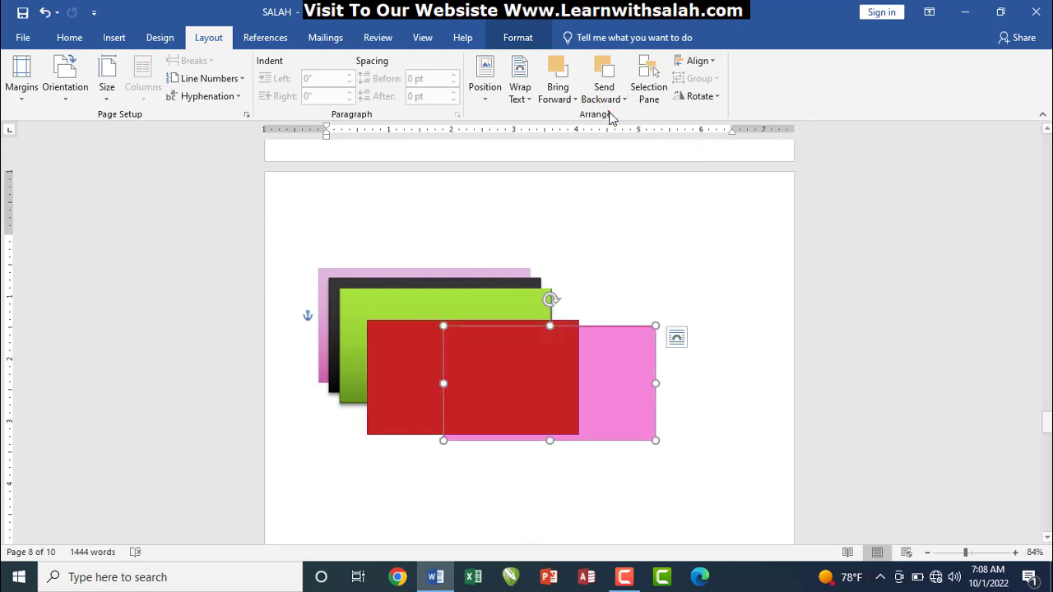
pyautogui.click(607, 97)
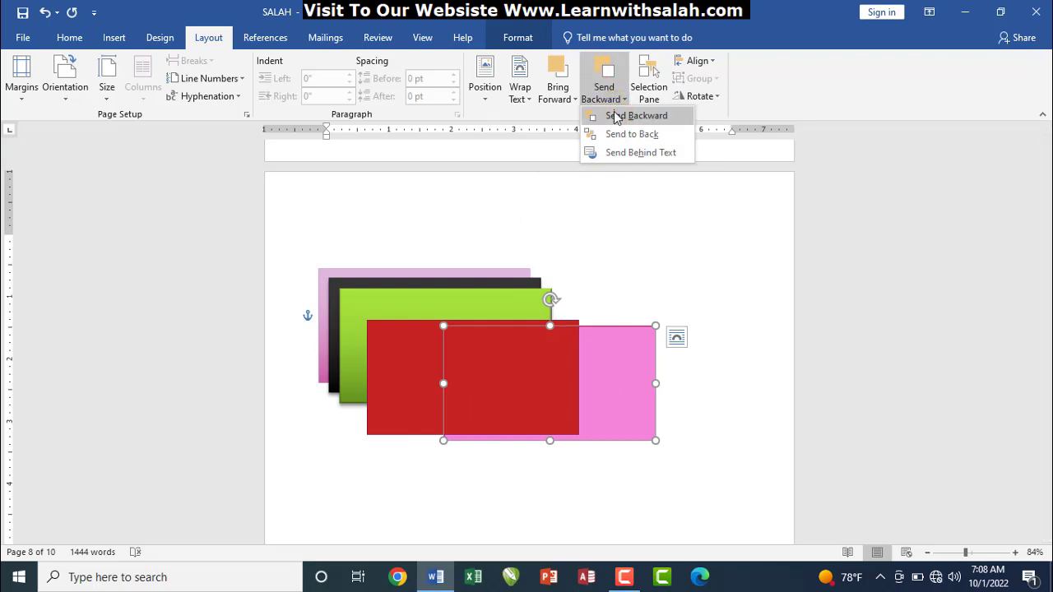
pyautogui.click(617, 114)
pyautogui.moveTo(501, 364); pyautogui.dragTo(631, 452)
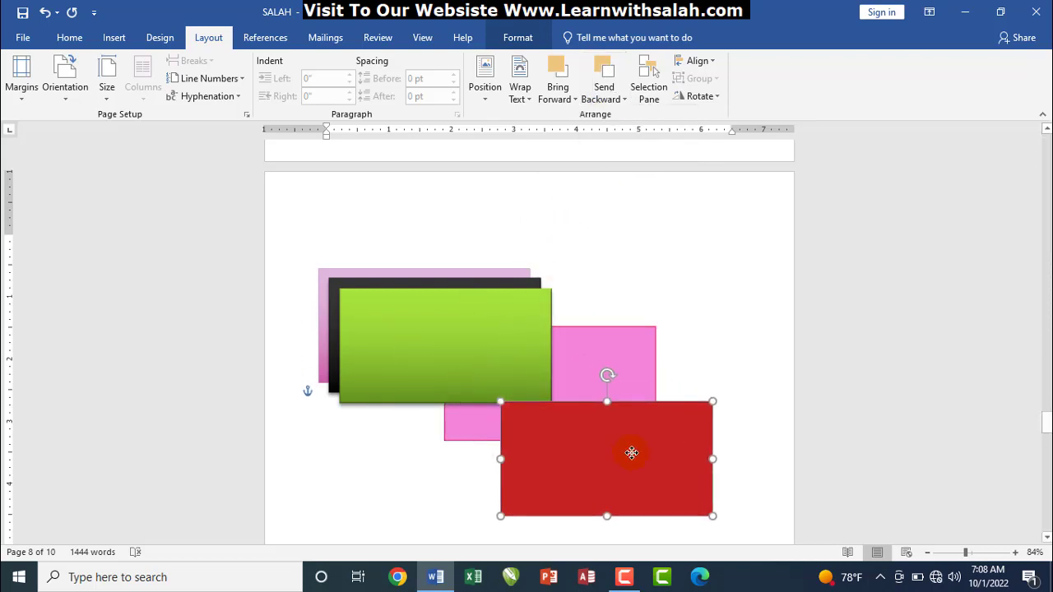
pyautogui.moveTo(487, 352); pyautogui.dragTo(621, 432)
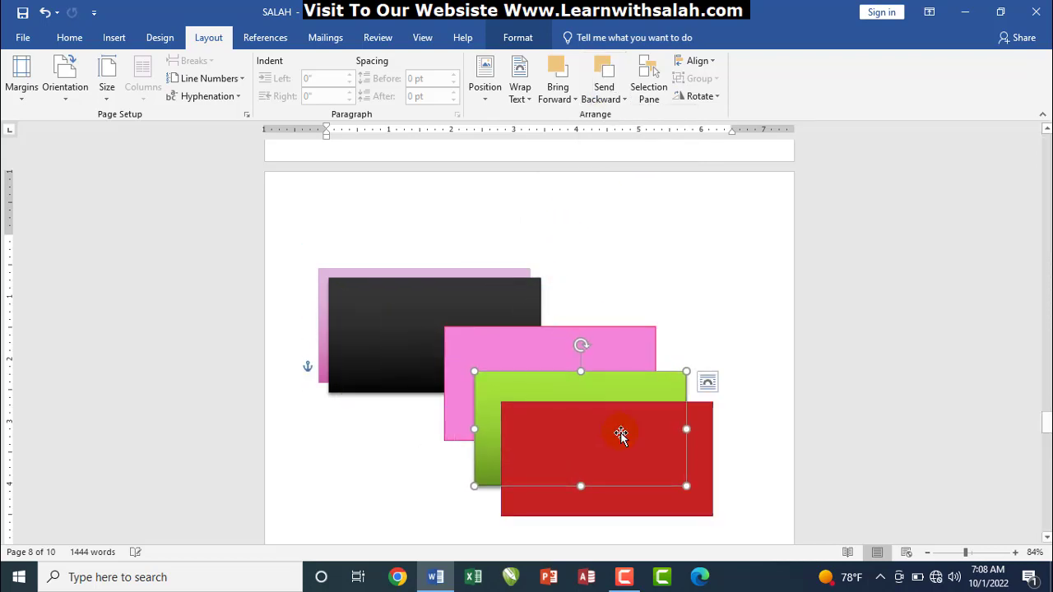
pyautogui.hotkey('ctrl', 'z')
pyautogui.hotkey('ctrl', 'z')
pyautogui.hotkey('ctrl', 'z')
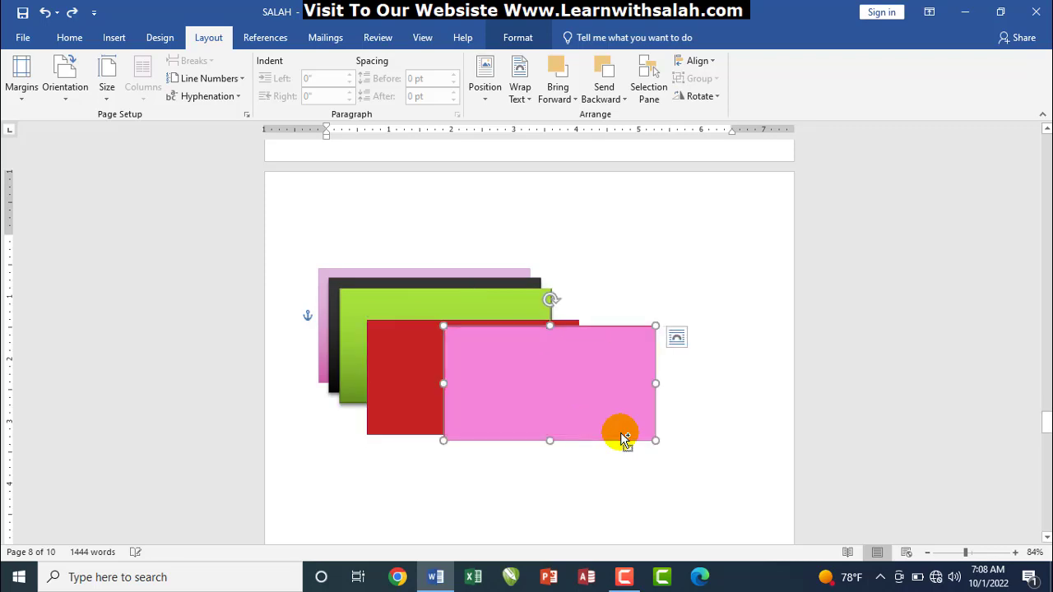
# Send the front pink rectangle to the back, move shapes to inspect it, then undo three times
pyautogui.click(391, 274)
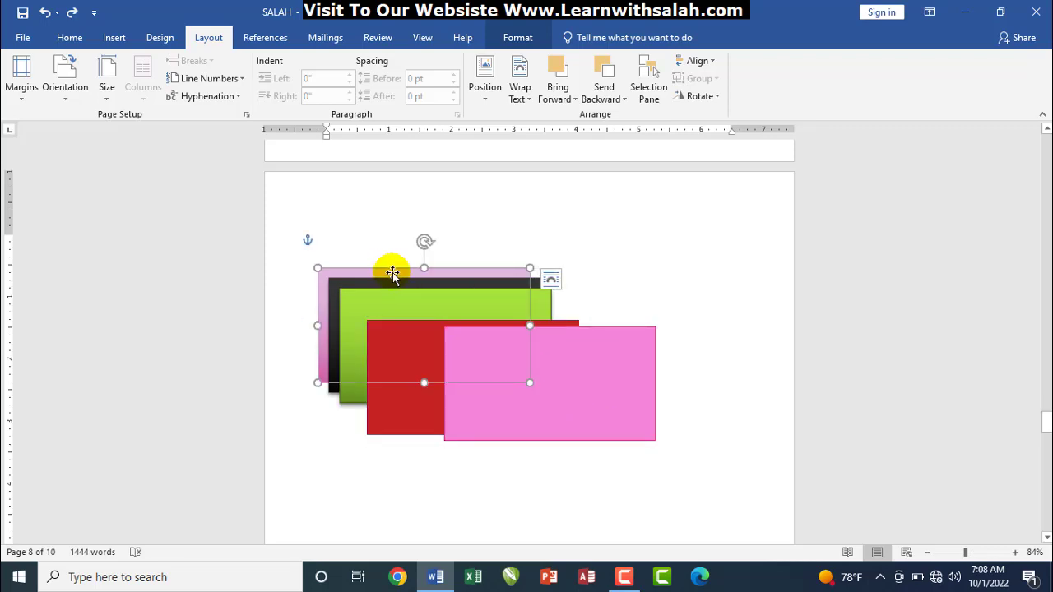
pyautogui.click(568, 376)
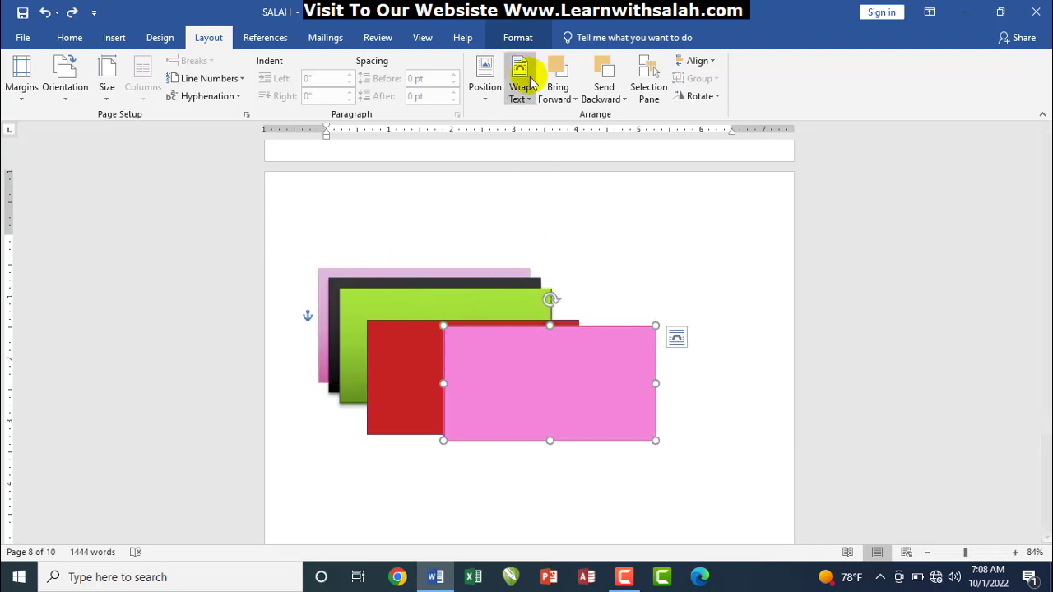
pyautogui.click(606, 97)
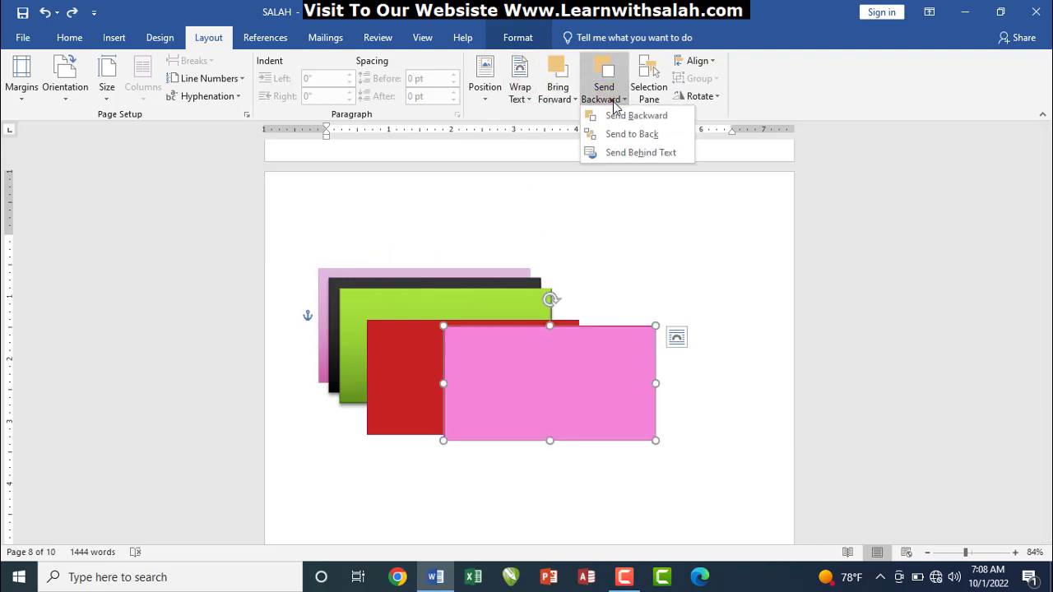
pyautogui.click(623, 141)
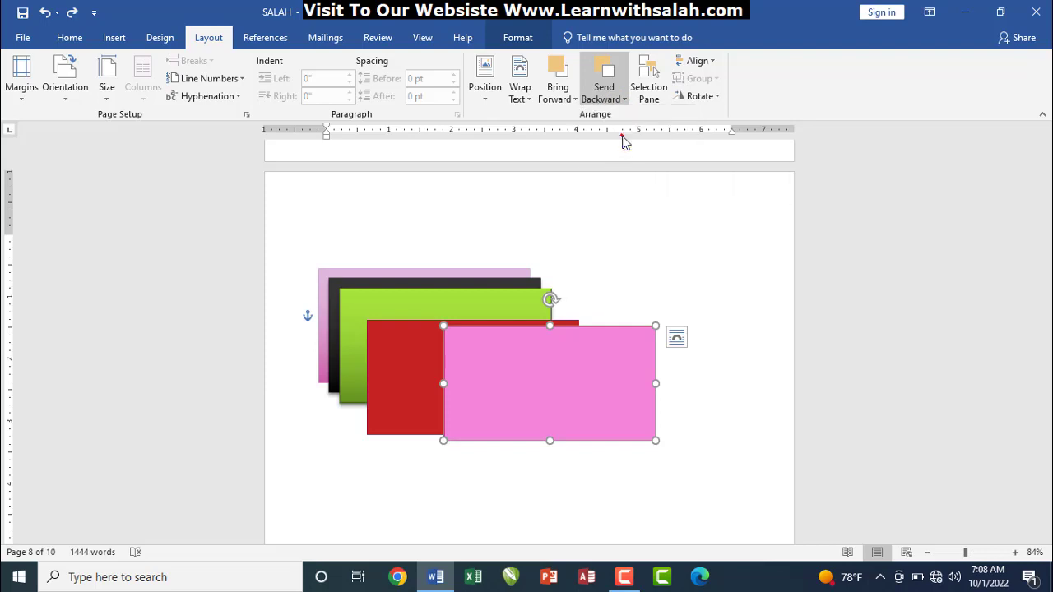
pyautogui.moveTo(524, 370); pyautogui.dragTo(603, 425)
pyautogui.moveTo(475, 329); pyautogui.dragTo(556, 399)
pyautogui.hotkey('ctrl', 'z')
pyautogui.hotkey('ctrl', 'z')
pyautogui.hotkey('ctrl', 'z')
pyautogui.hotkey('ctrl', 'z')
pyautogui.hotkey('ctrl', 'z')
pyautogui.hotkey('ctrl', 'z')
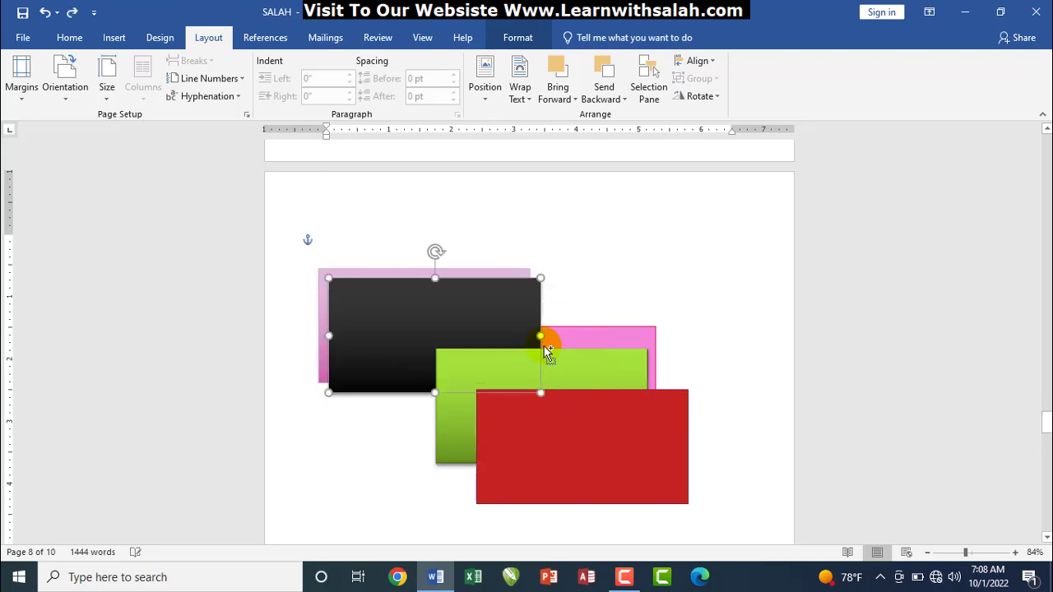
pyautogui.hotkey('ctrl', 'z')
pyautogui.hotkey('ctrl', 'z')
pyautogui.hotkey('ctrl', 'z')
pyautogui.hotkey('ctrl', 'z')
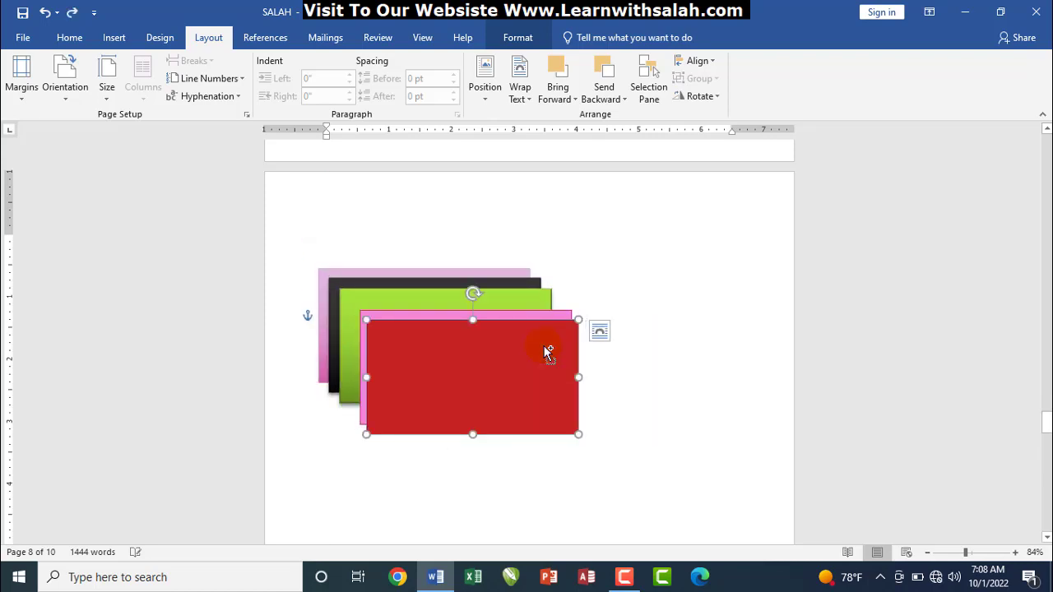
pyautogui.hotkey('ctrl', 'z')
pyautogui.hotkey('ctrl', 'z')
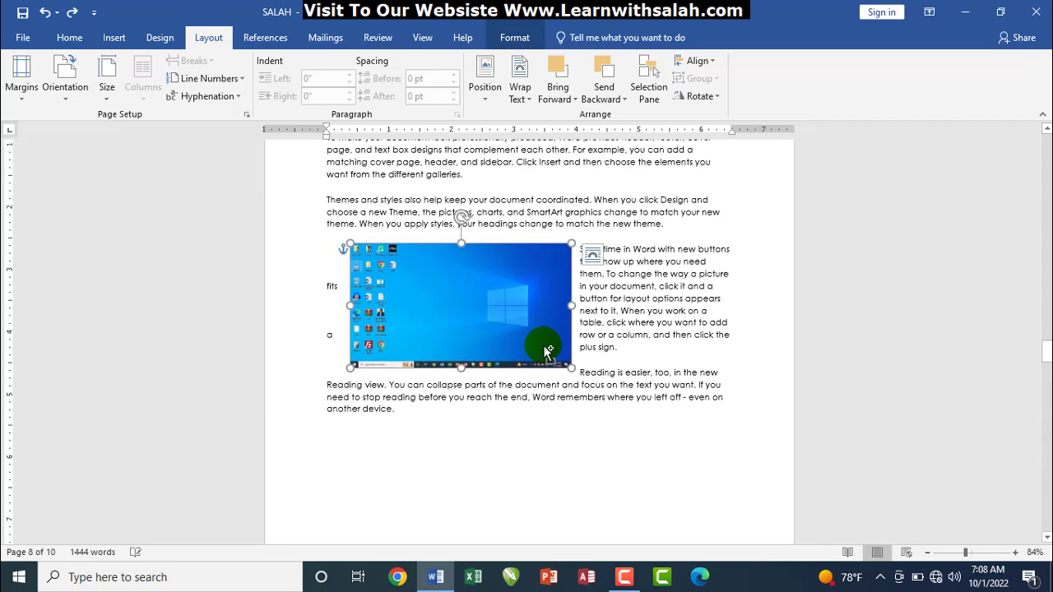
pyautogui.moveTo(1047, 351); pyautogui.dragTo(1047, 421)
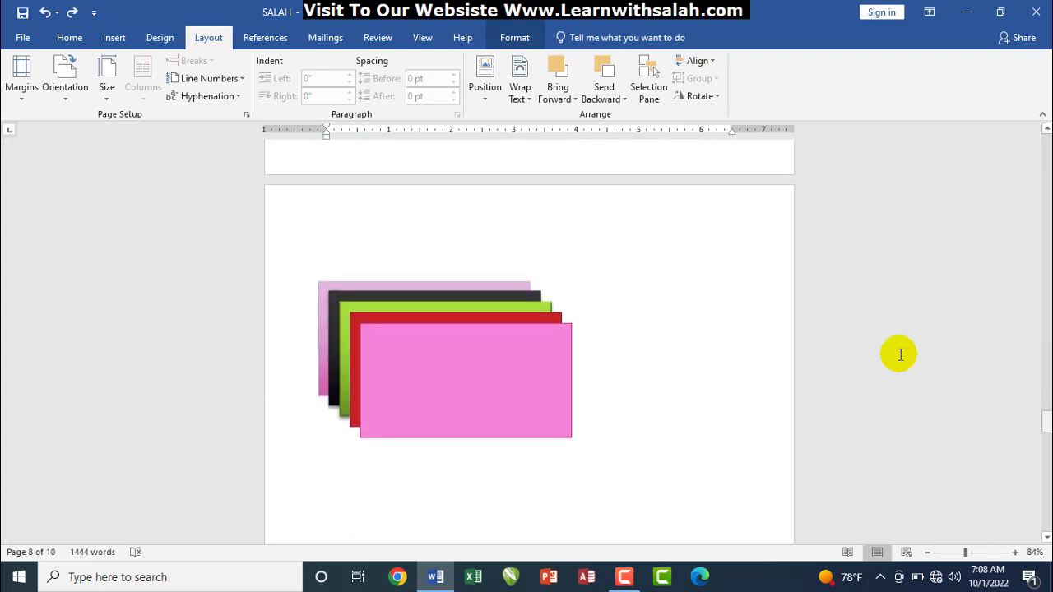
# Bring the black rectangle forward one level, check by moving shapes, then undo the moves
pyautogui.click(427, 292)
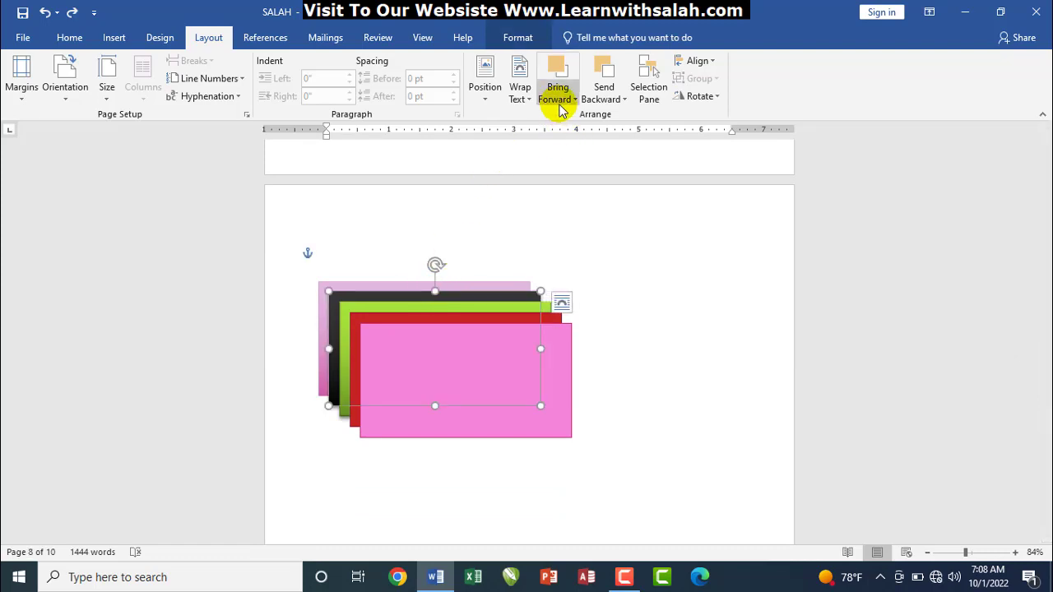
pyautogui.click(558, 106)
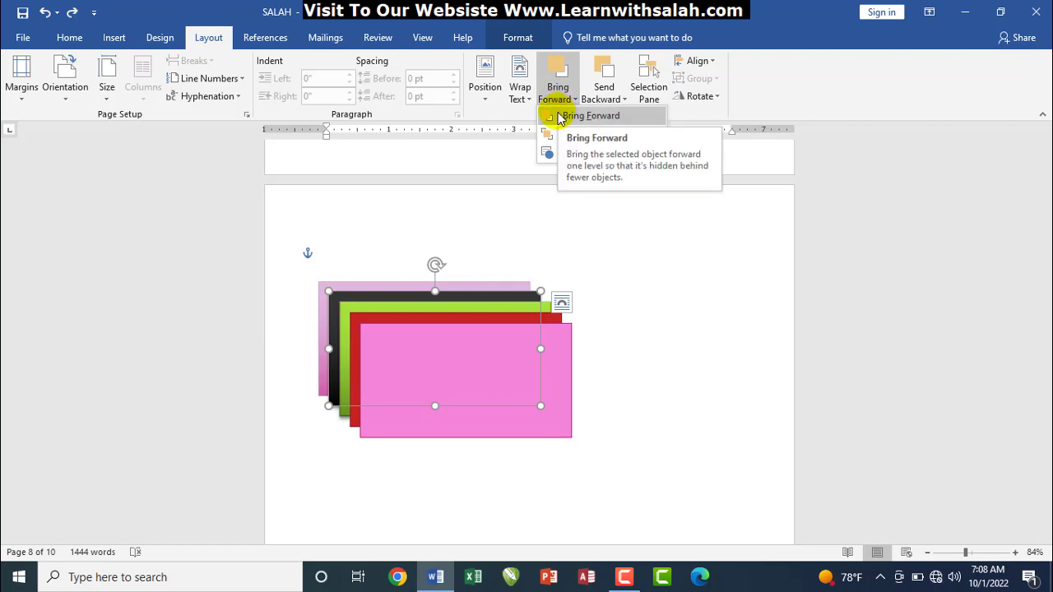
pyautogui.click(562, 116)
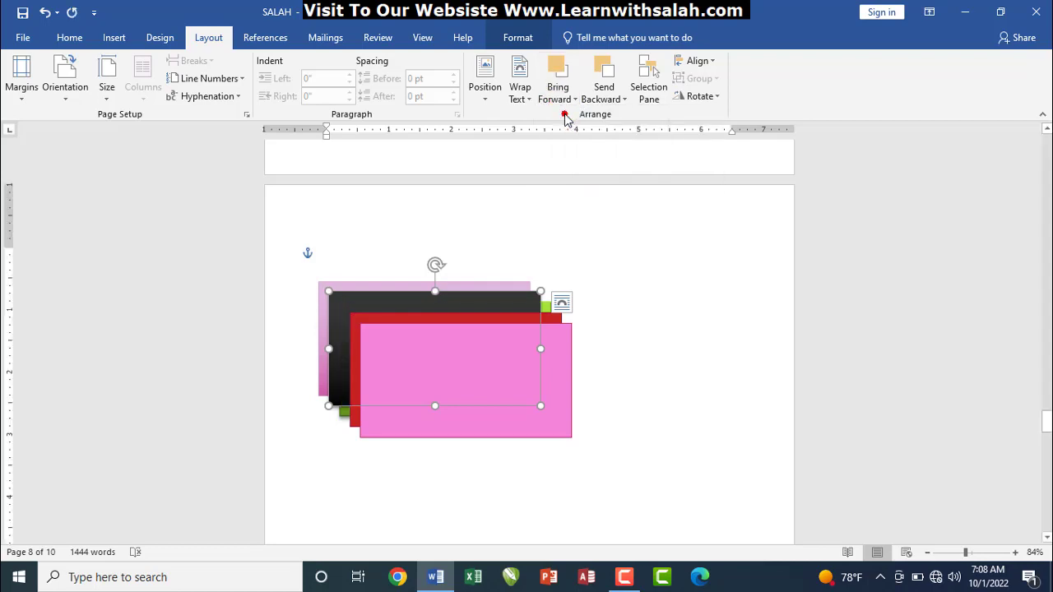
pyautogui.moveTo(480, 337); pyautogui.dragTo(543, 378)
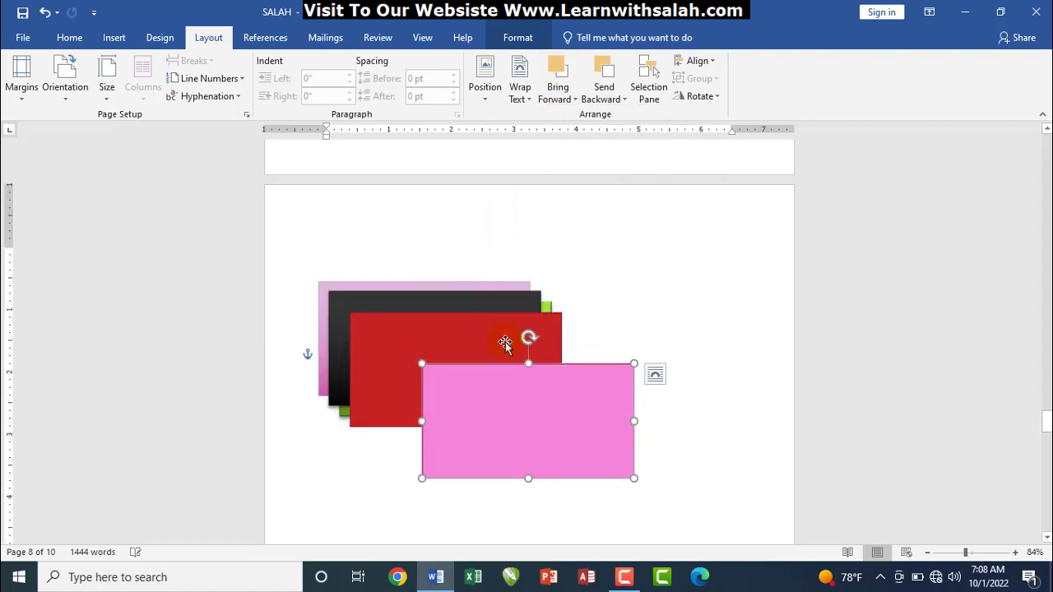
pyautogui.moveTo(452, 320); pyautogui.dragTo(501, 346)
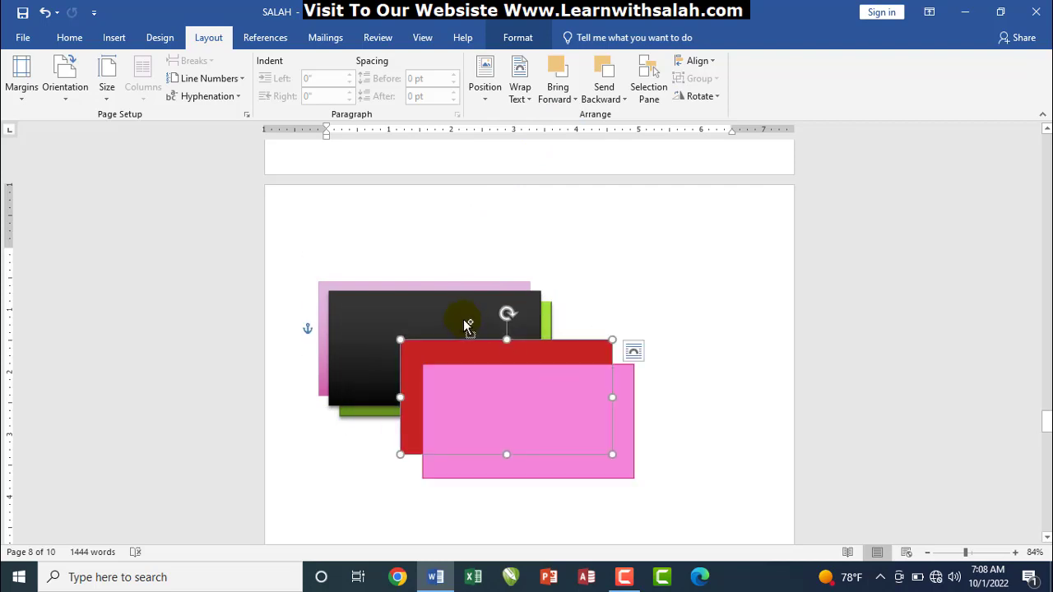
pyautogui.hotkey('ctrl', 'z')
pyautogui.hotkey('ctrl', 'z')
# Bring the black rectangle to the front and drag it right over the pink shapes
pyautogui.click(426, 300)
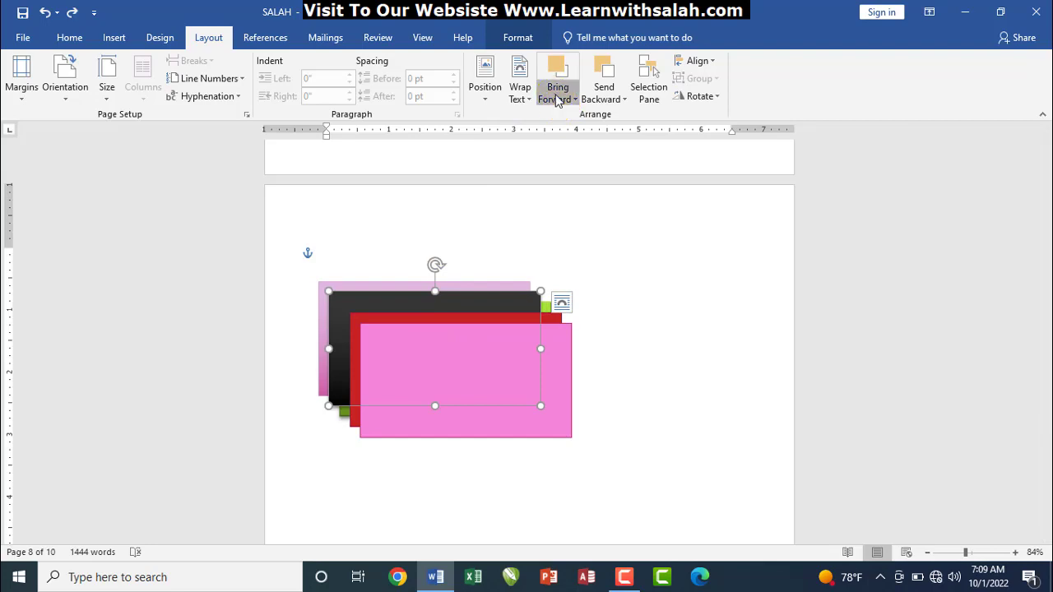
pyautogui.click(560, 99)
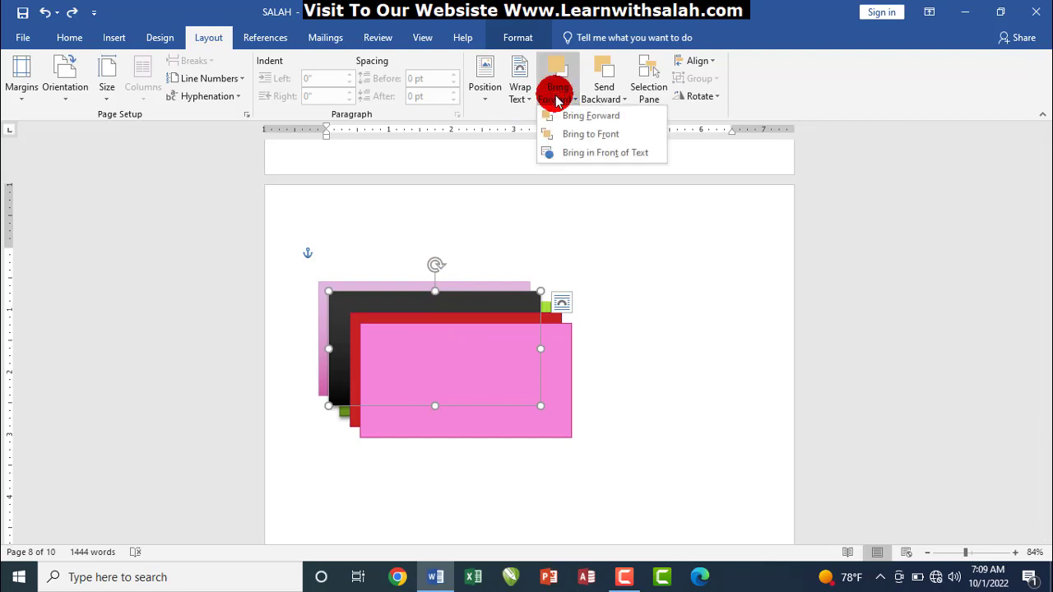
pyautogui.click(569, 140)
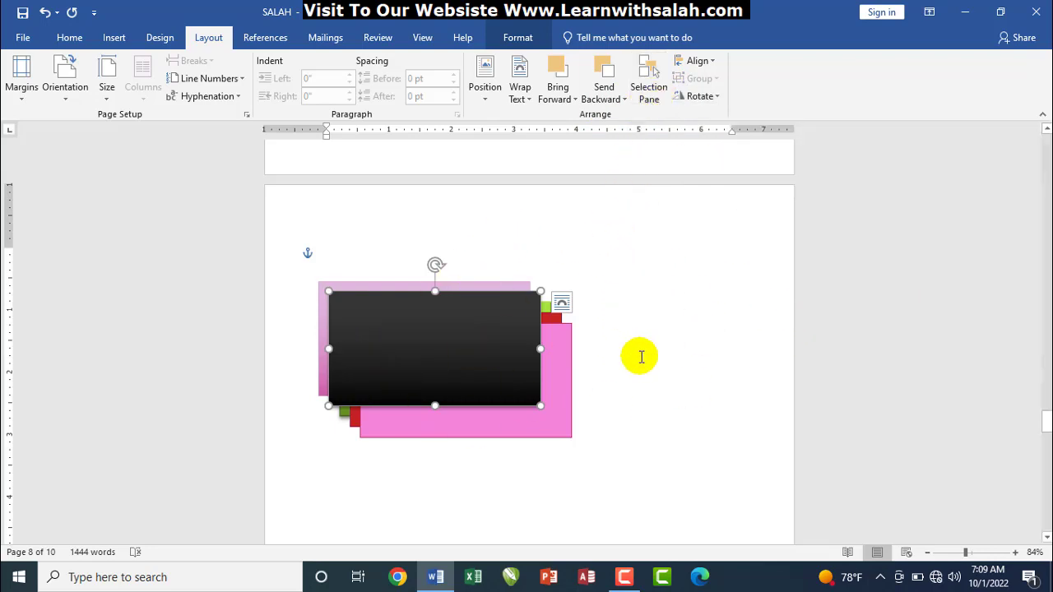
pyautogui.moveTo(489, 316); pyautogui.dragTo(581, 294)
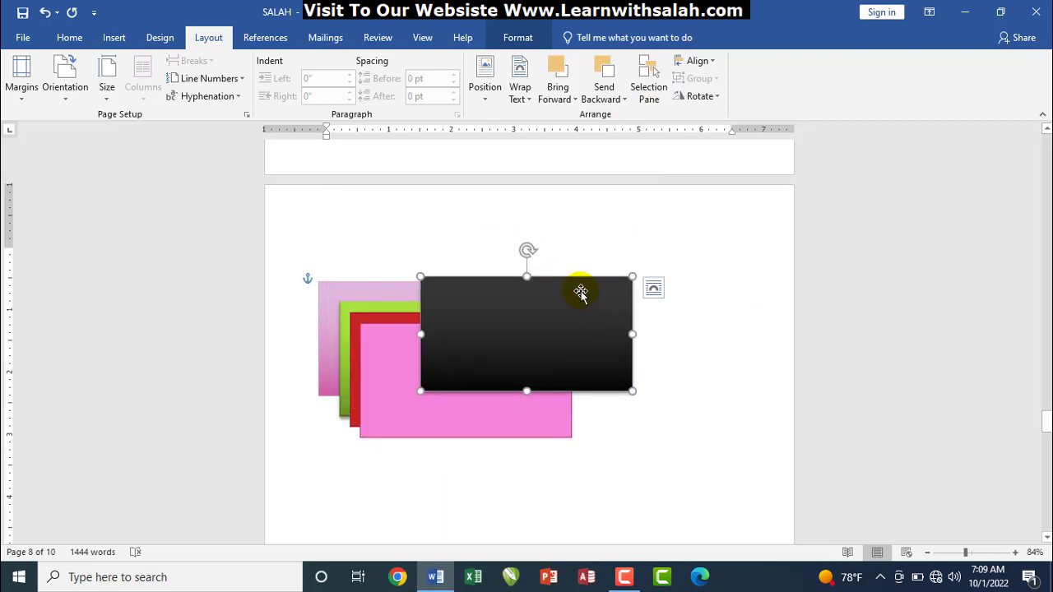
pyautogui.click(648, 92)
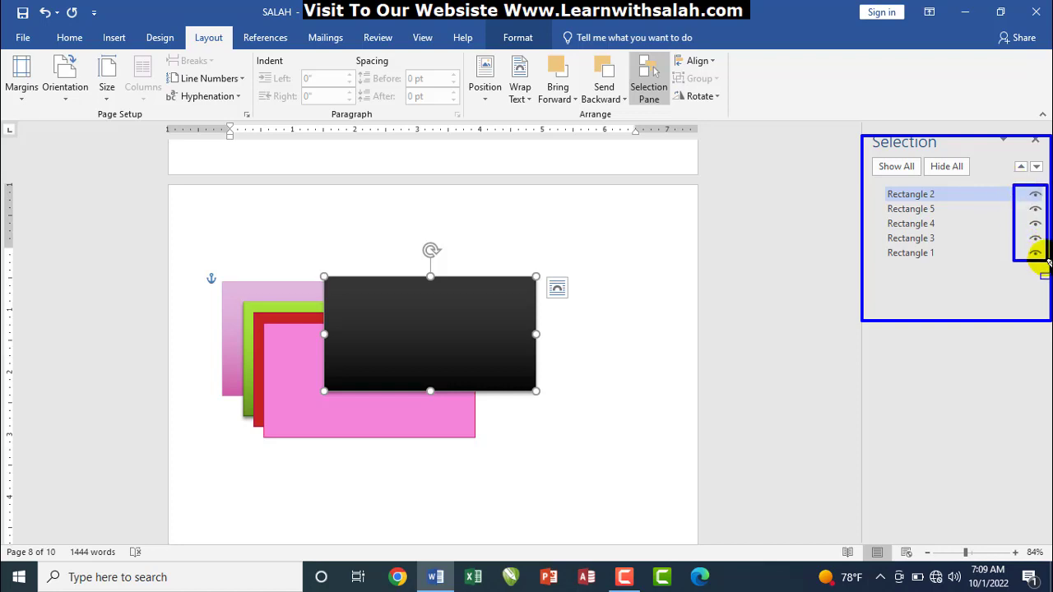
pyautogui.click(1035, 199)
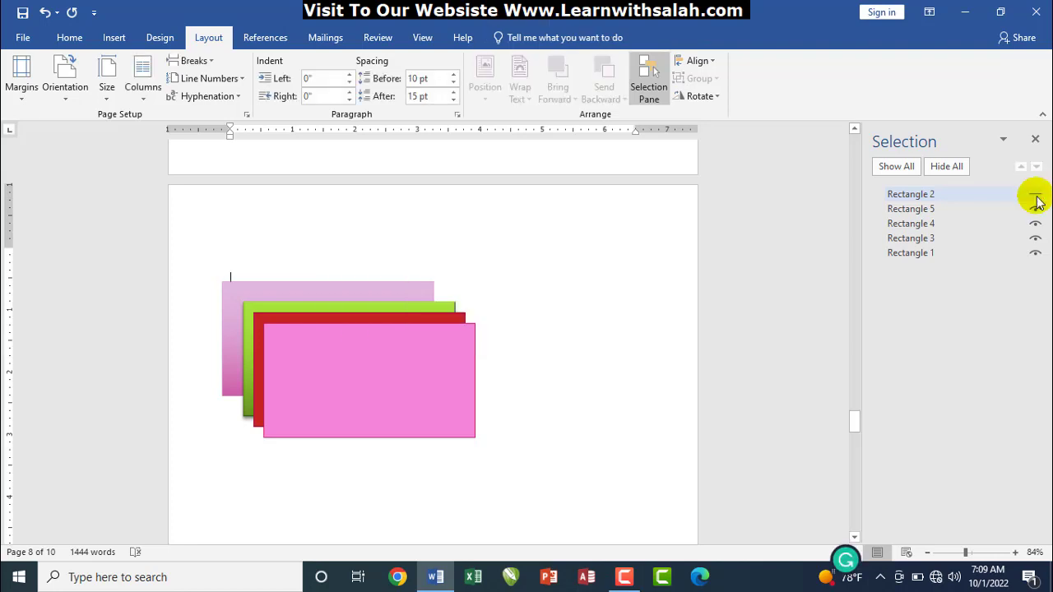
pyautogui.click(1035, 199)
pyautogui.click(946, 167)
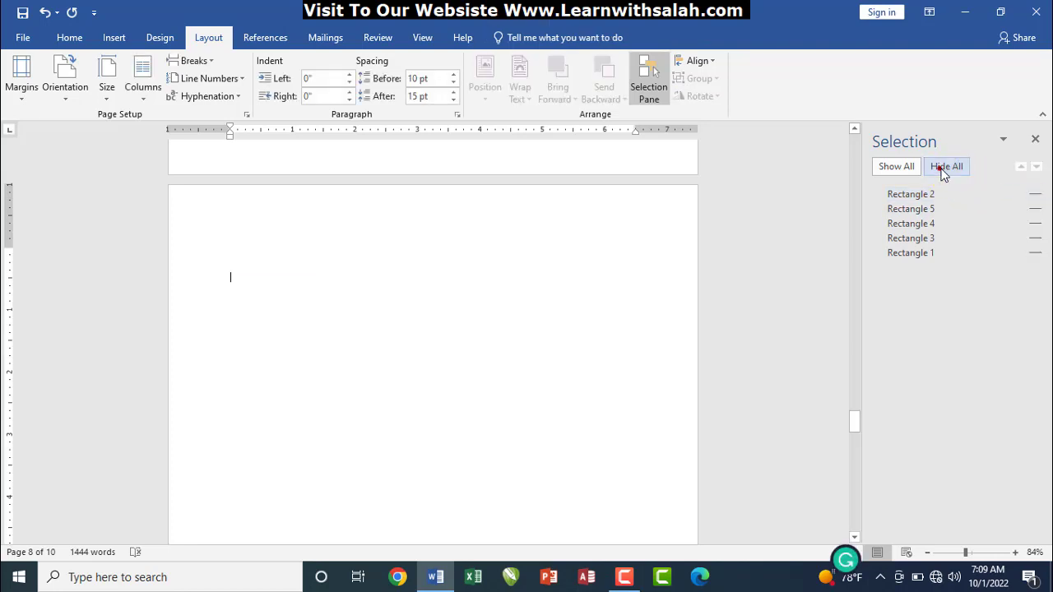
pyautogui.click(890, 167)
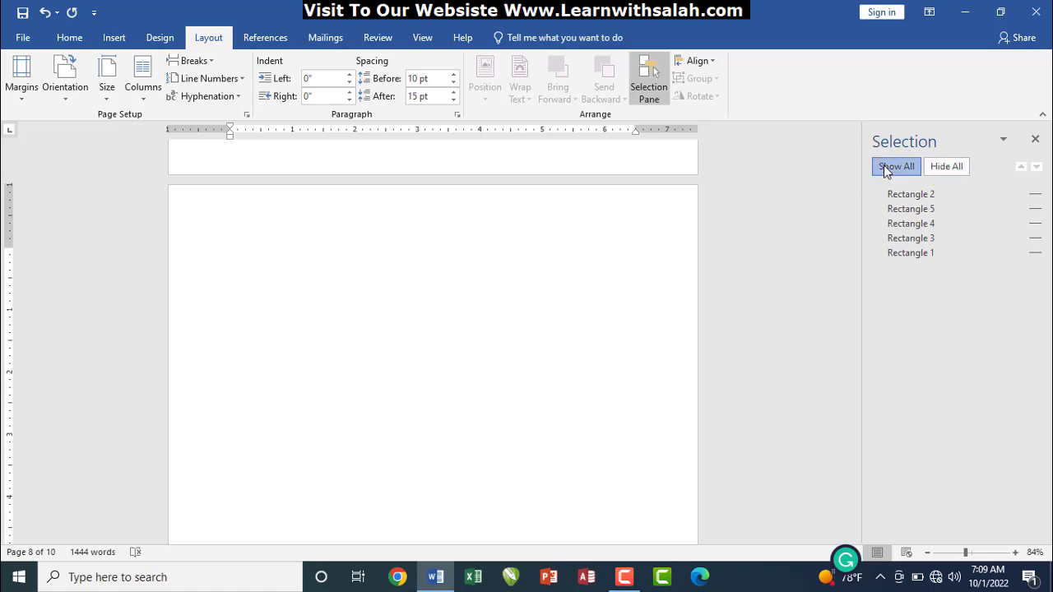
pyautogui.click(911, 223)
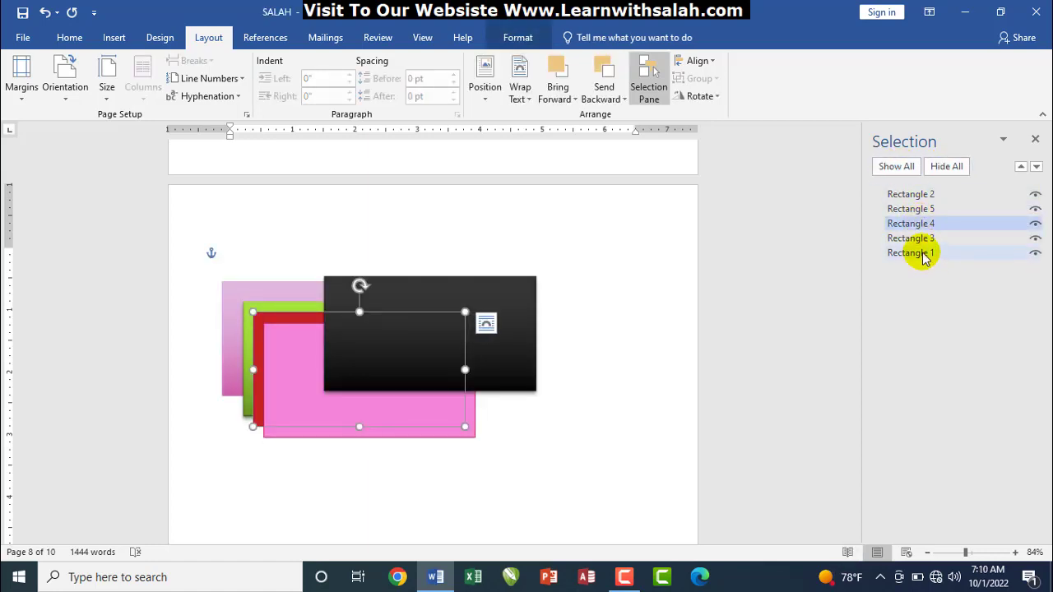
pyautogui.click(923, 254)
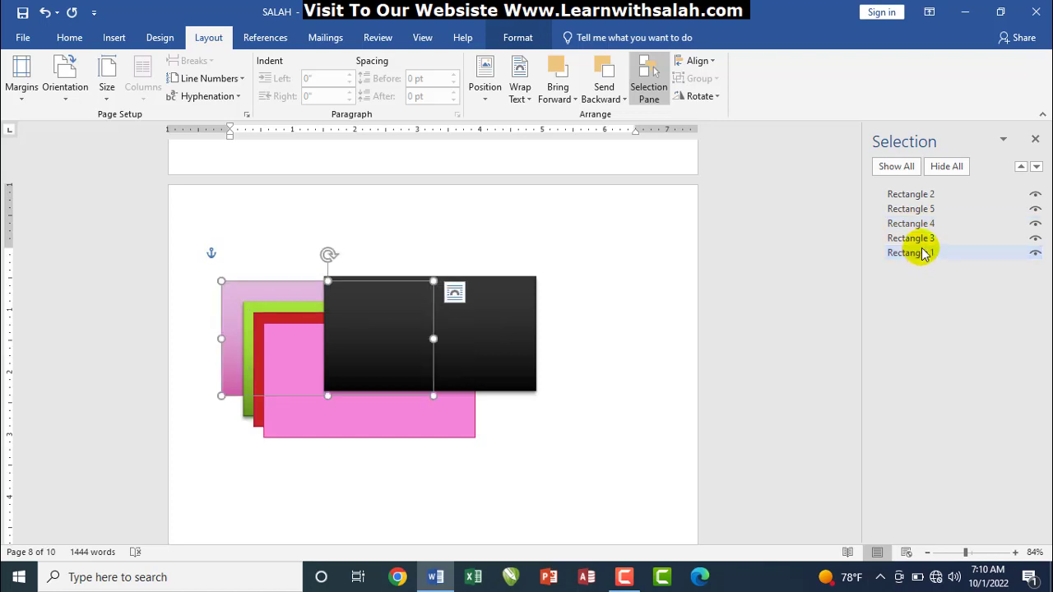
pyautogui.keyDown('ctrl'); pyautogui.click(922, 241); pyautogui.keyUp('ctrl')
pyautogui.click(923, 238)
pyautogui.click(913, 223)
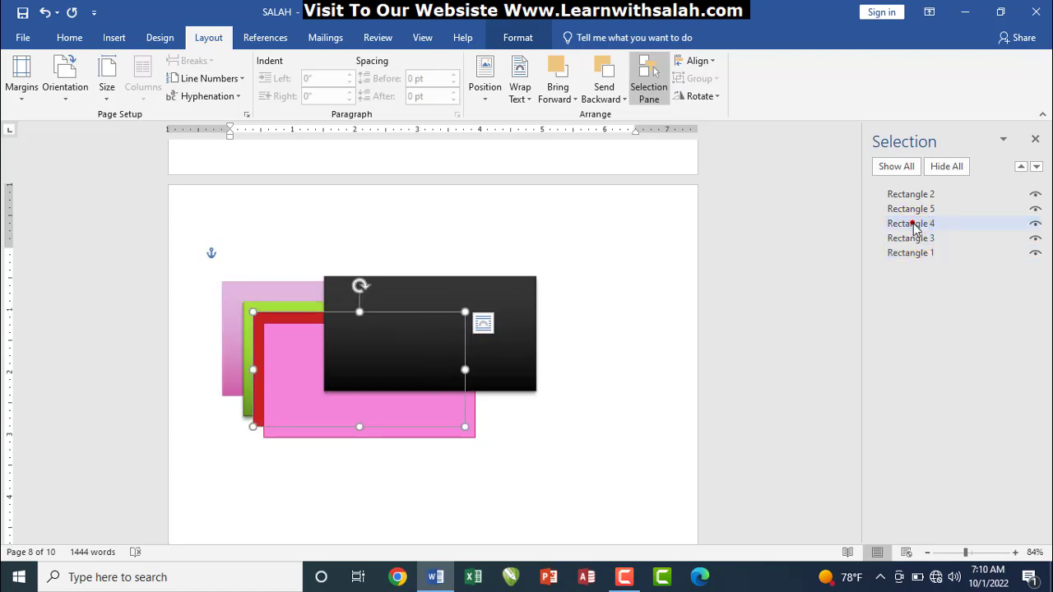
pyautogui.click(911, 196)
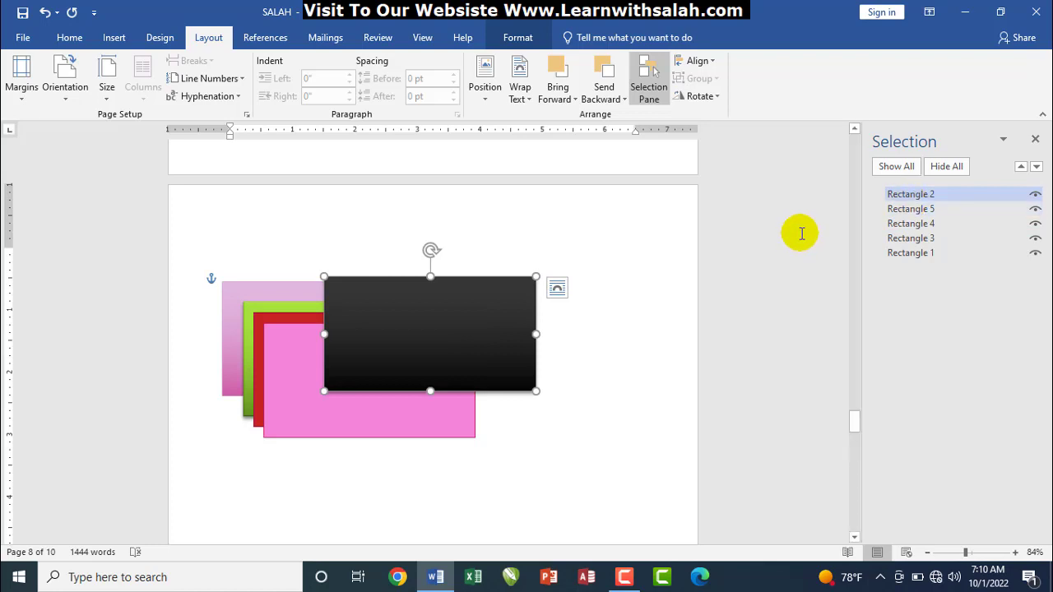
pyautogui.click(1036, 141)
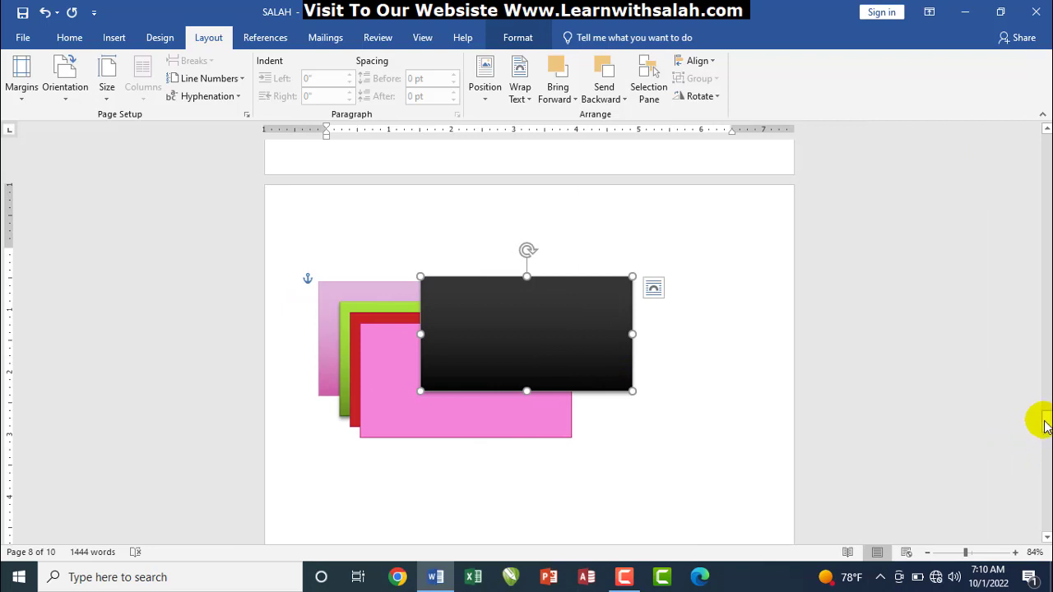
# Scroll to the page of pink bars and click through the top four bars
pyautogui.moveTo(1041, 423); pyautogui.dragTo(1046, 463)
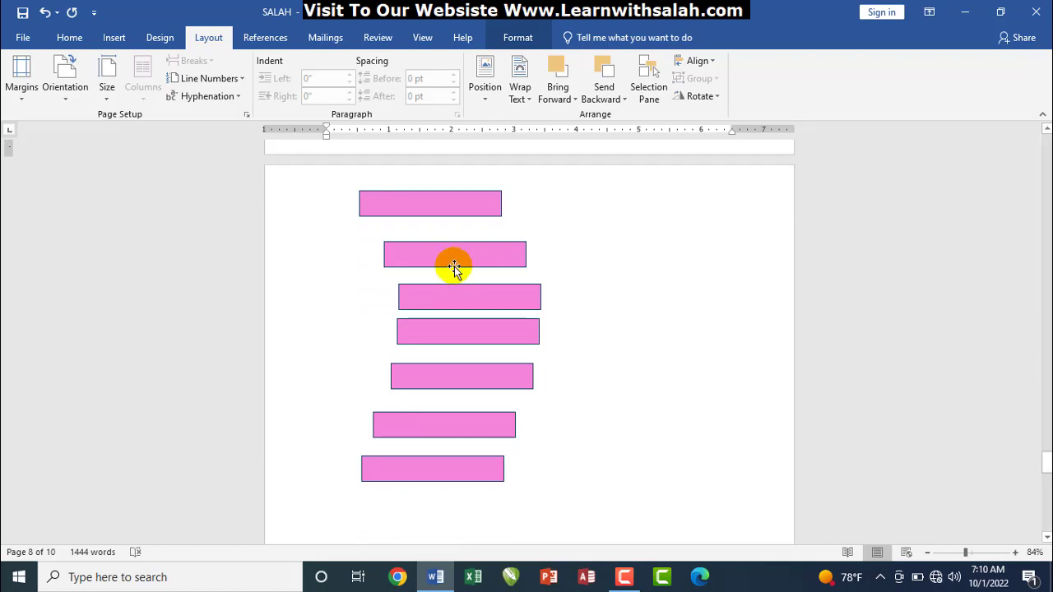
pyautogui.click(435, 204)
pyautogui.click(439, 257)
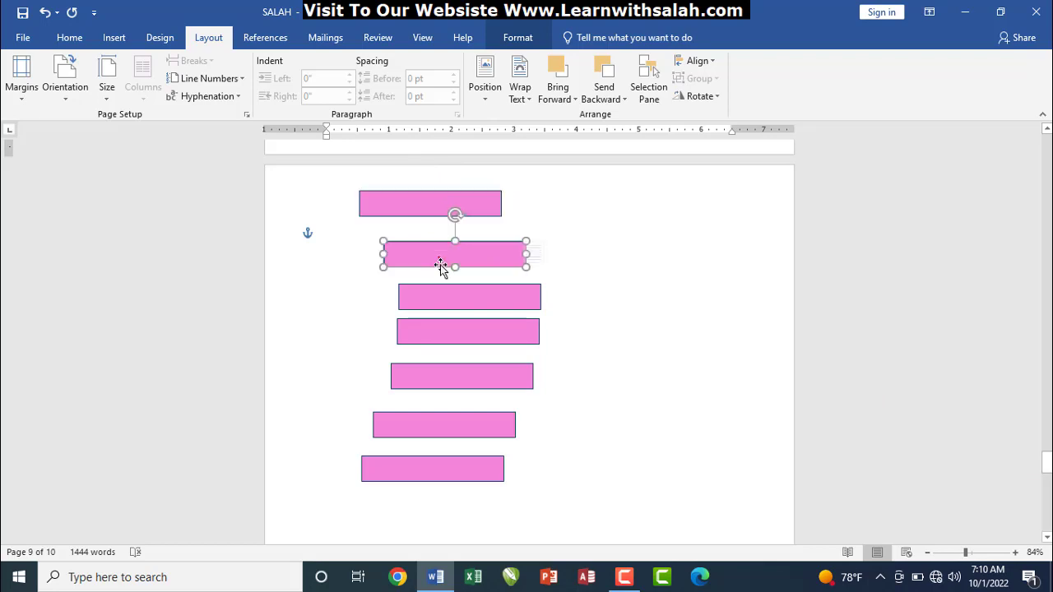
pyautogui.click(446, 296)
pyautogui.click(439, 334)
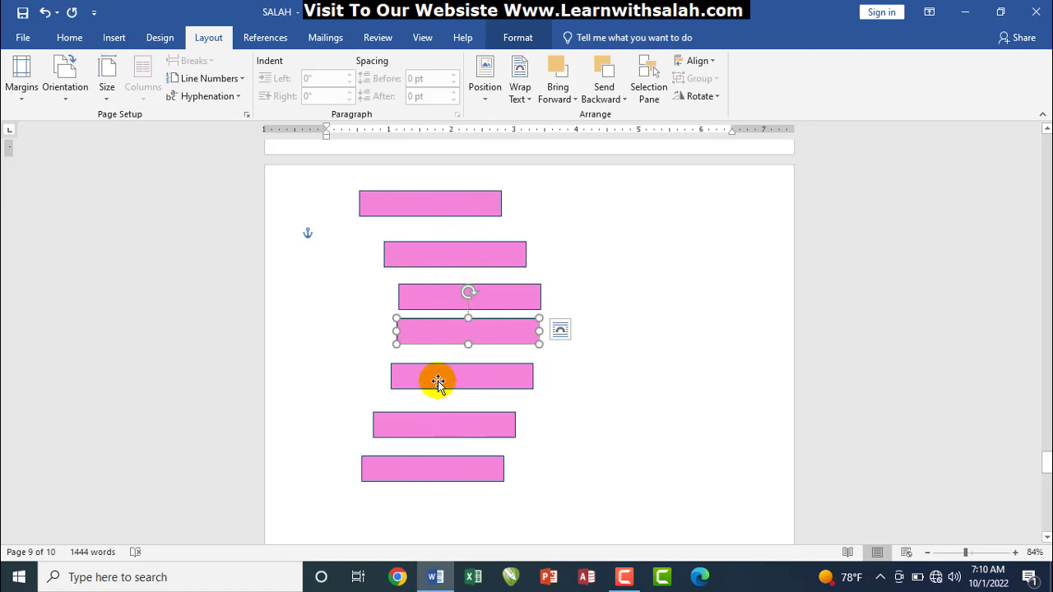
# Shift-select all seven pink bars, starting again from the top bar
pyautogui.click(406, 205)
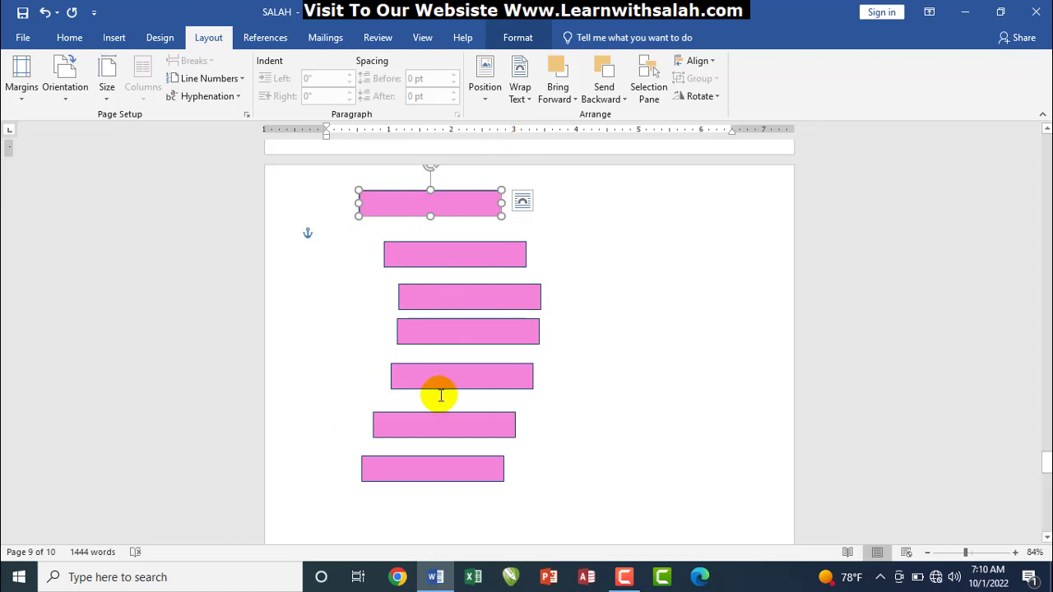
pyautogui.keyDown('shift'); pyautogui.click(469, 257); pyautogui.keyUp('shift')
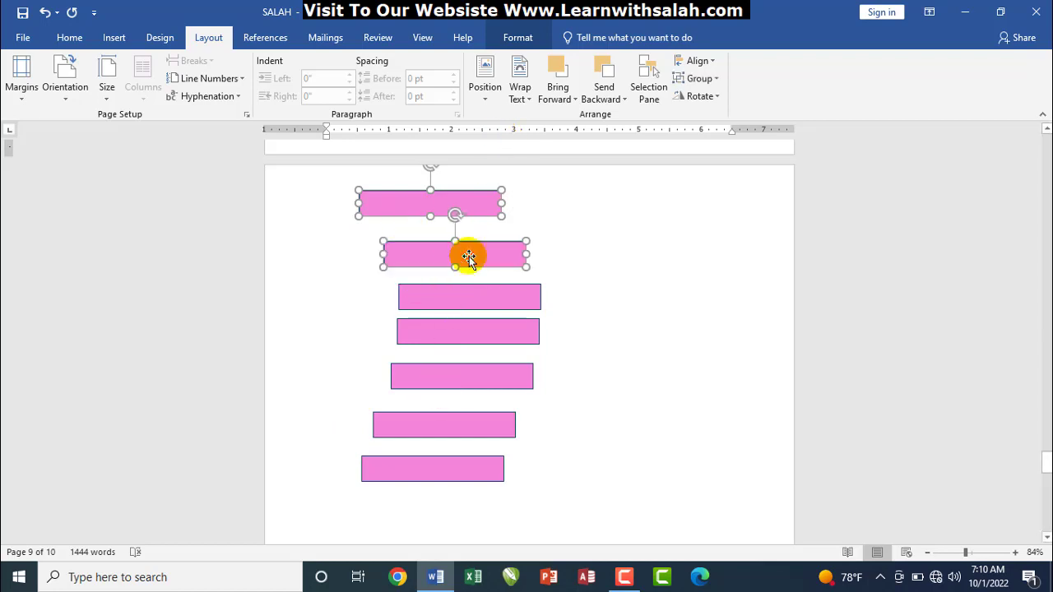
pyautogui.keyDown('shift'); pyautogui.click(473, 301); pyautogui.keyUp('shift')
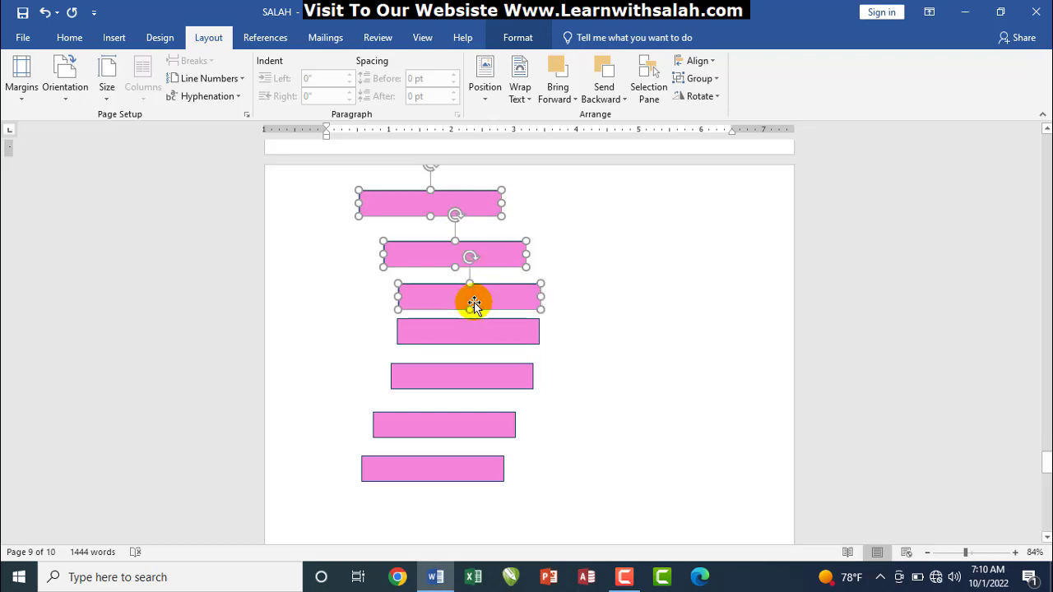
pyautogui.keyDown('shift'); pyautogui.click(470, 329); pyautogui.keyUp('shift')
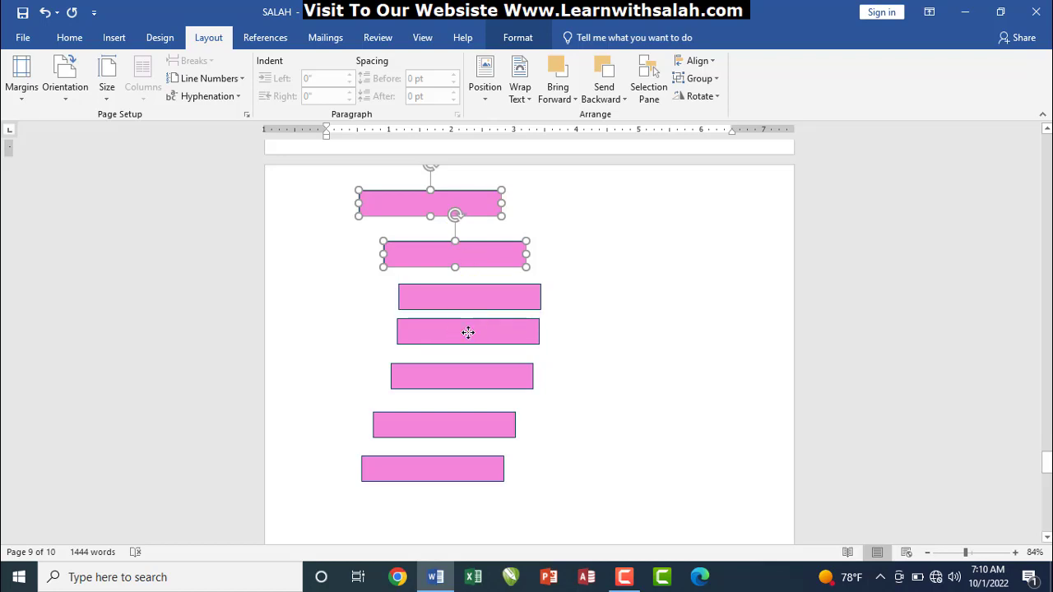
pyautogui.keyDown('shift'); pyautogui.click(469, 332); pyautogui.keyUp('shift')
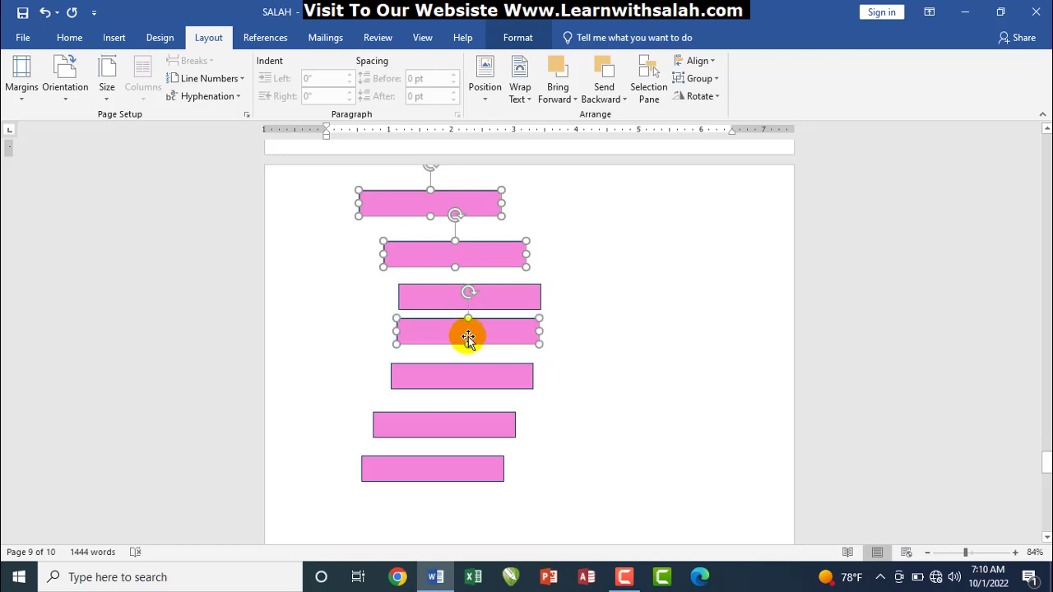
pyautogui.keyDown('shift'); pyautogui.click(458, 383); pyautogui.keyUp('shift')
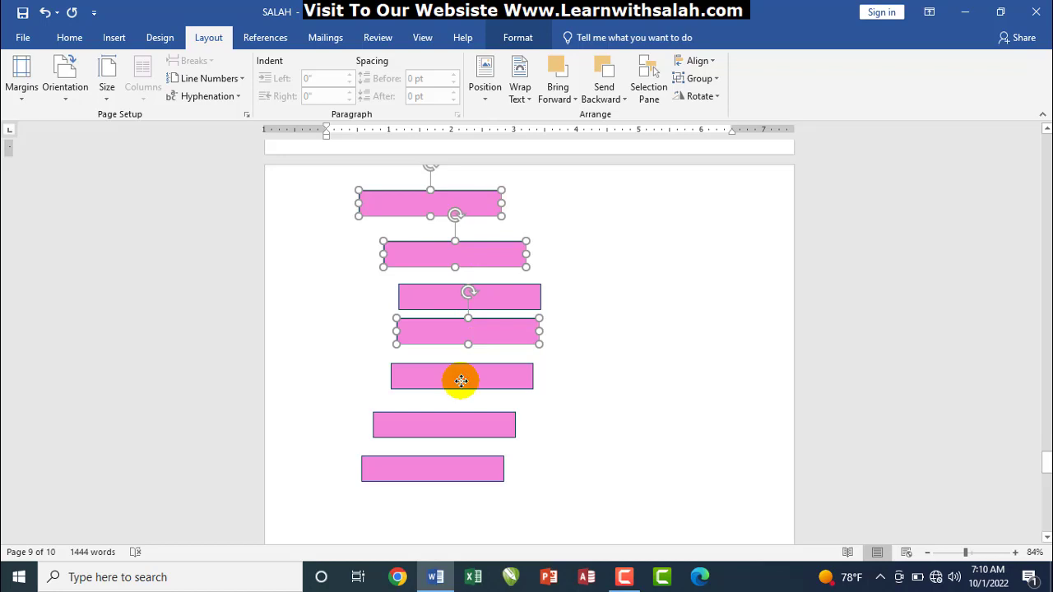
pyautogui.keyDown('shift'); pyautogui.click(442, 421); pyautogui.keyUp('shift')
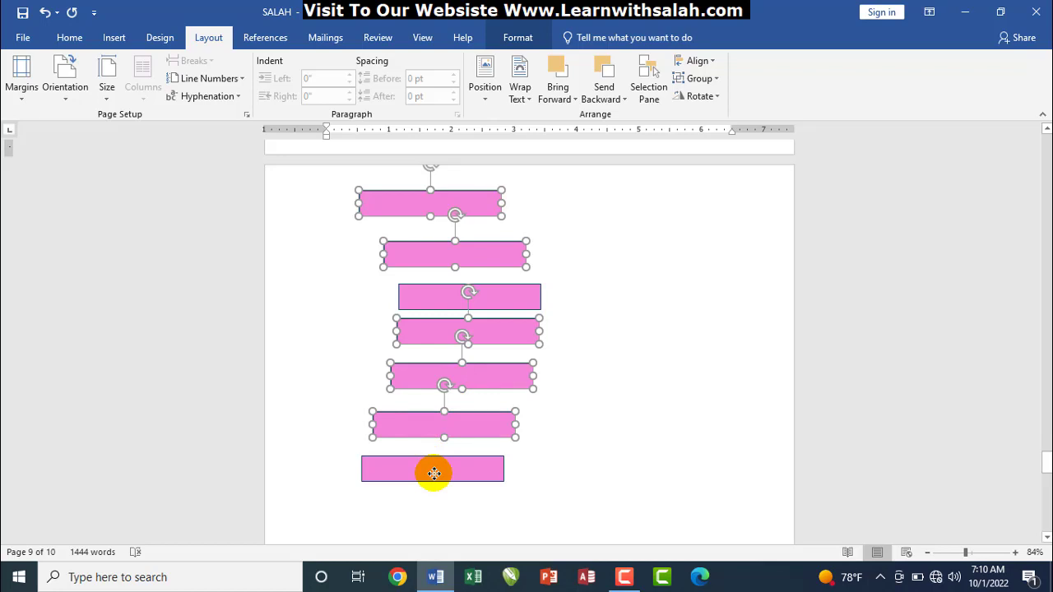
pyautogui.keyDown('shift'); pyautogui.click(434, 473); pyautogui.keyUp('shift')
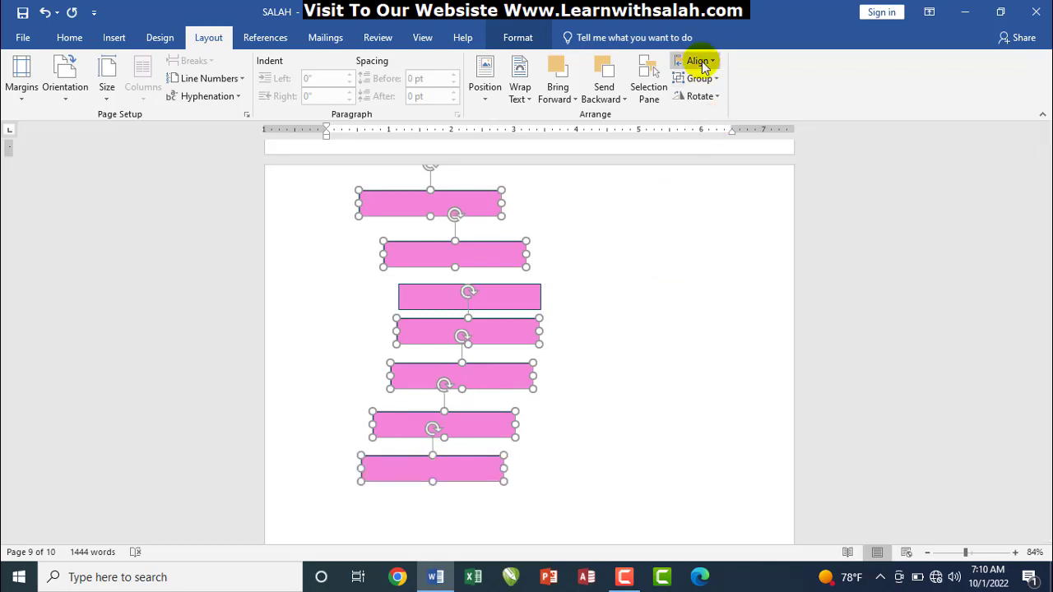
# Align the bars left, undo, add the missing third bar, and align all seven left
pyautogui.click(703, 64)
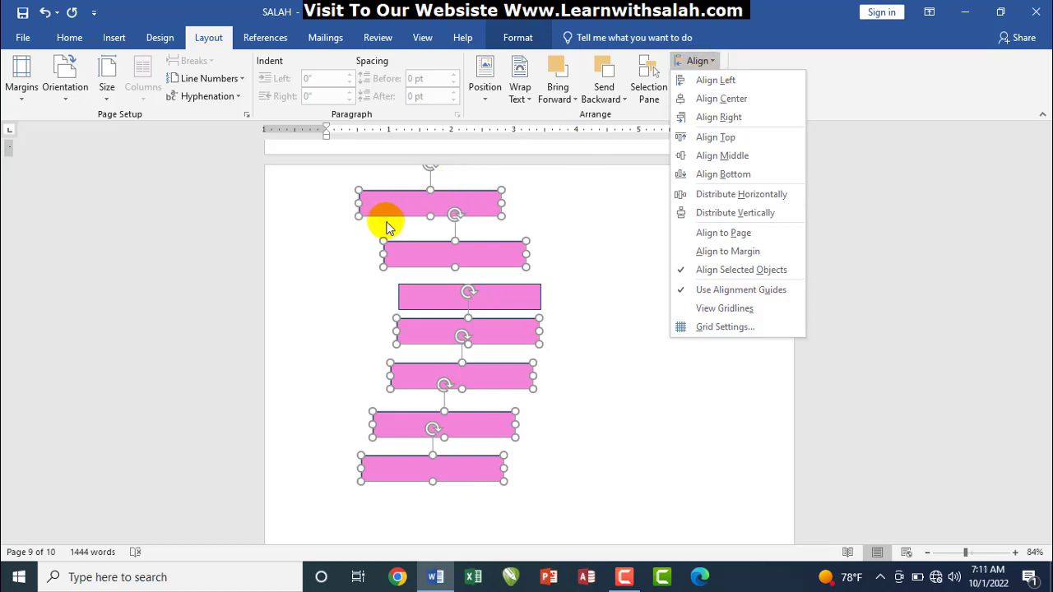
pyautogui.click(721, 82)
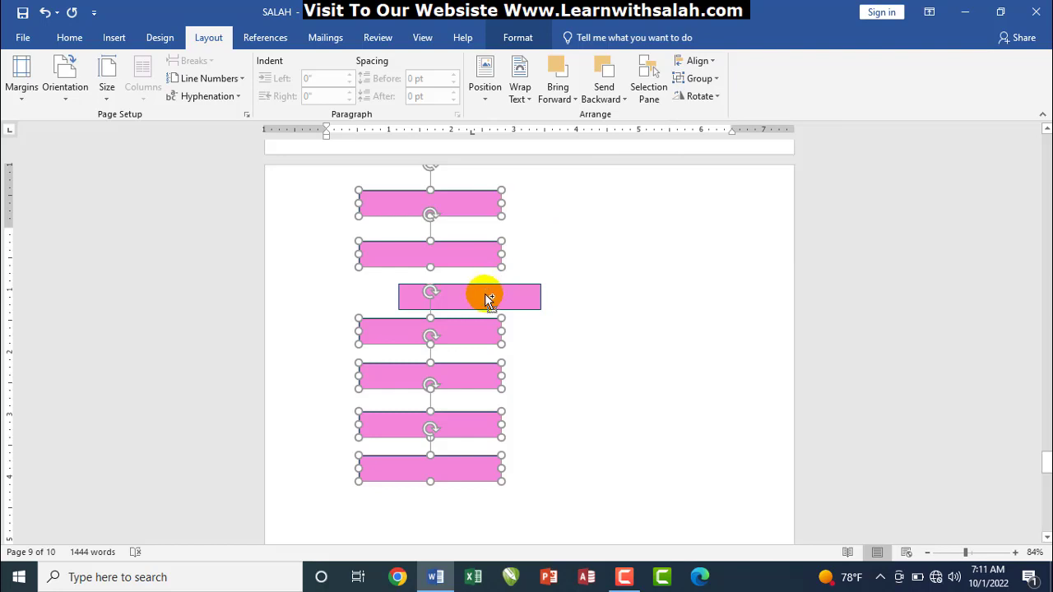
pyautogui.hotkey('ctrl', 'z')
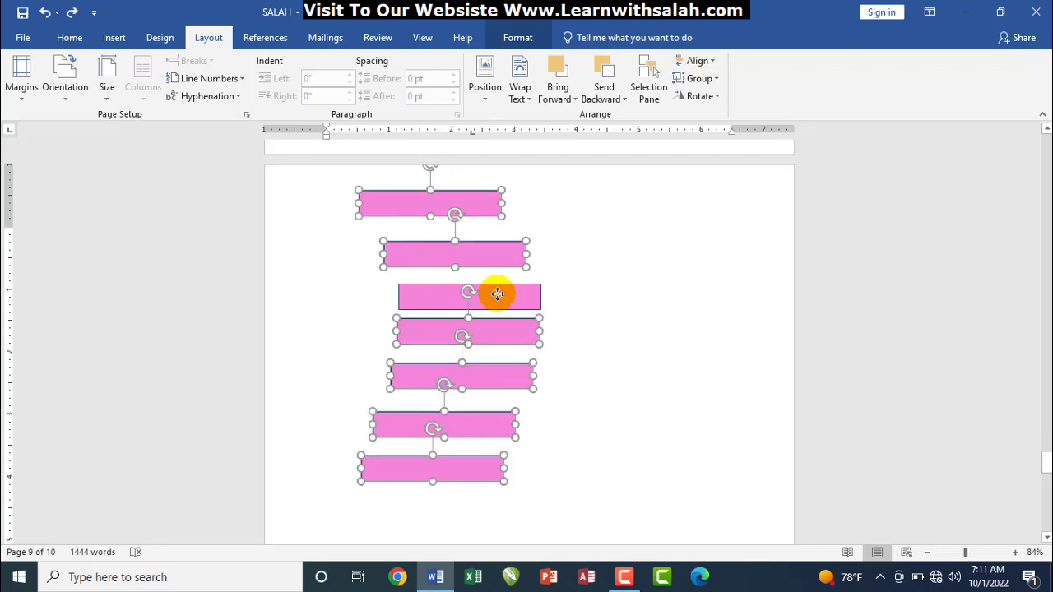
pyautogui.keyDown('shift'); pyautogui.click(494, 293); pyautogui.keyUp('shift')
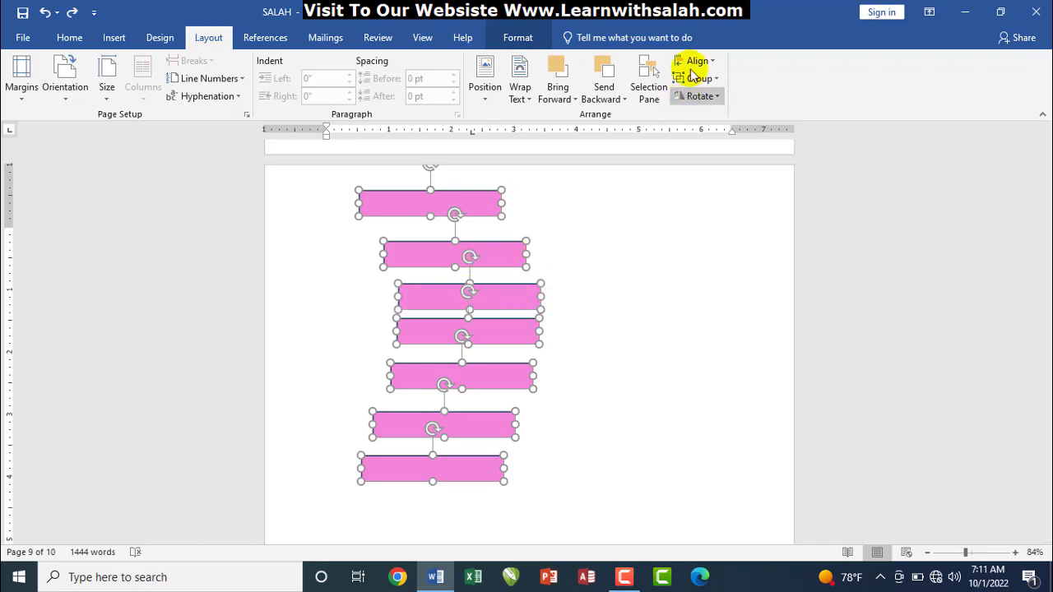
pyautogui.click(698, 62)
pyautogui.click(704, 80)
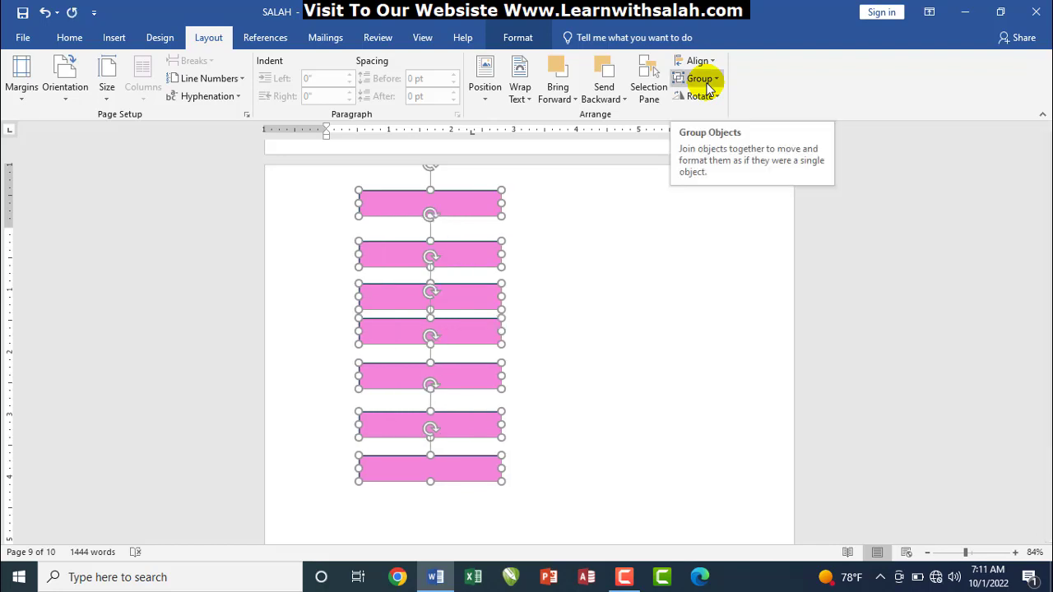
# Try Align Right, distribute the bars vertically, deselect them, and scroll to the navy rectangles
pyautogui.click(699, 61)
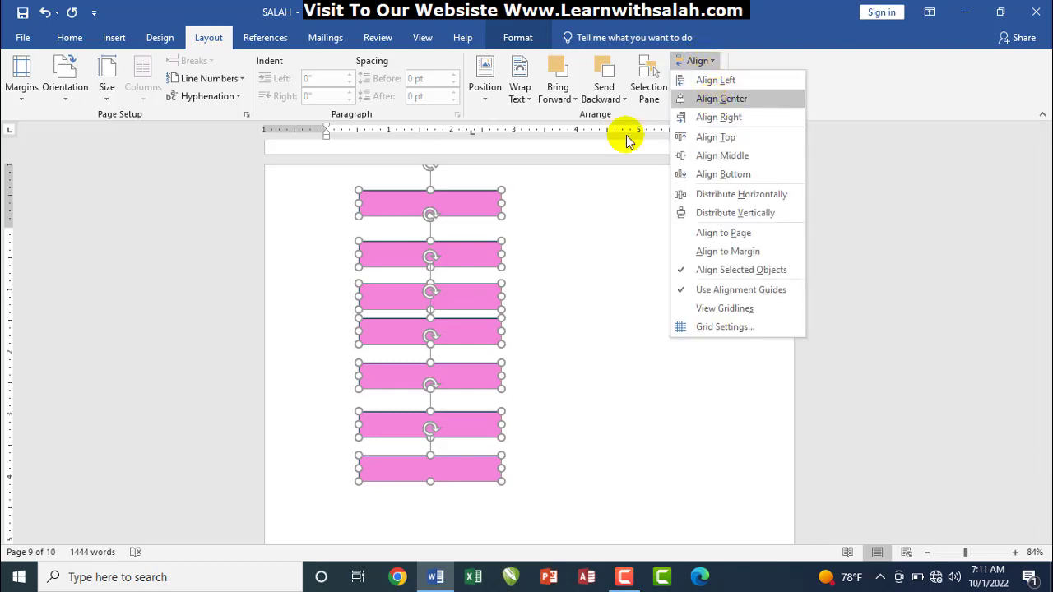
pyautogui.click(733, 118)
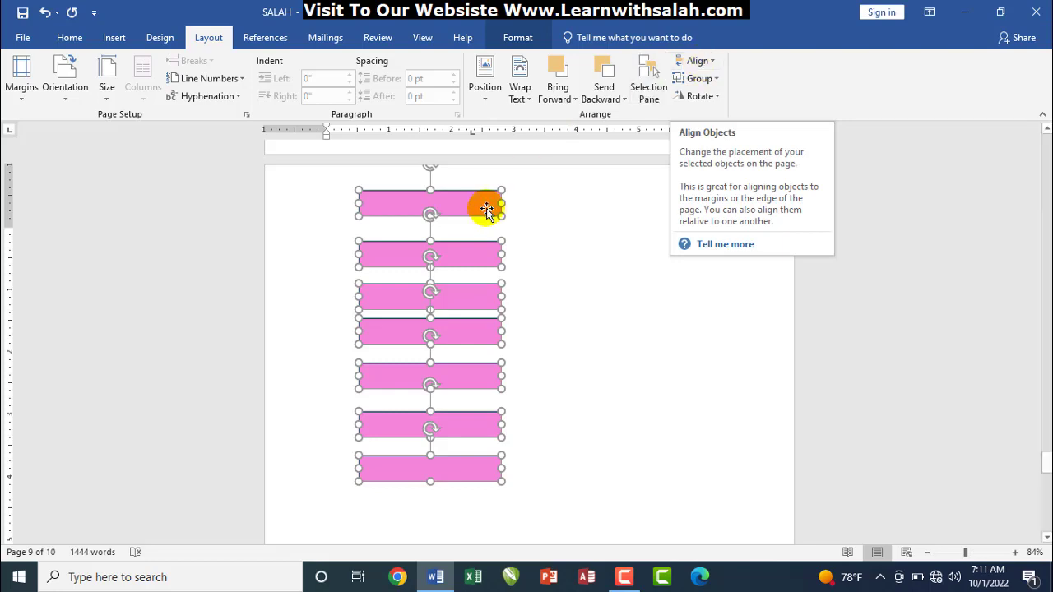
pyautogui.click(698, 61)
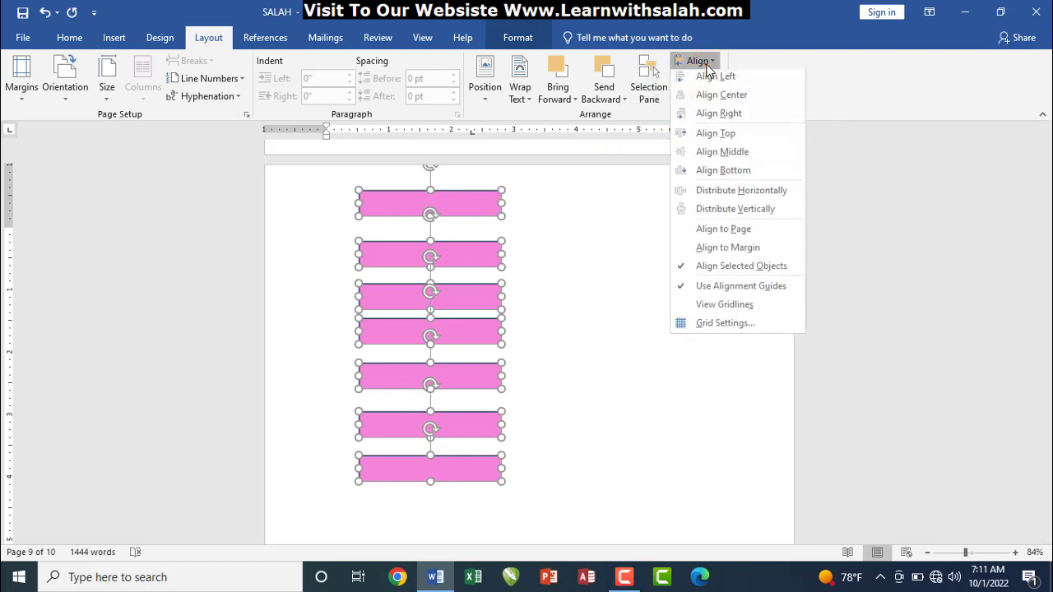
pyautogui.click(734, 214)
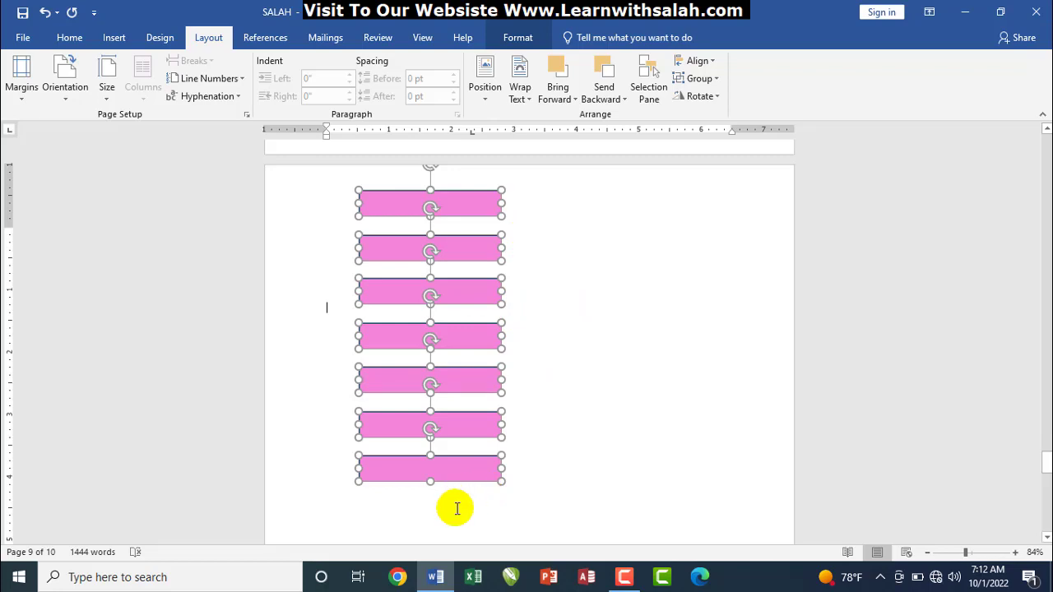
pyautogui.click(458, 508)
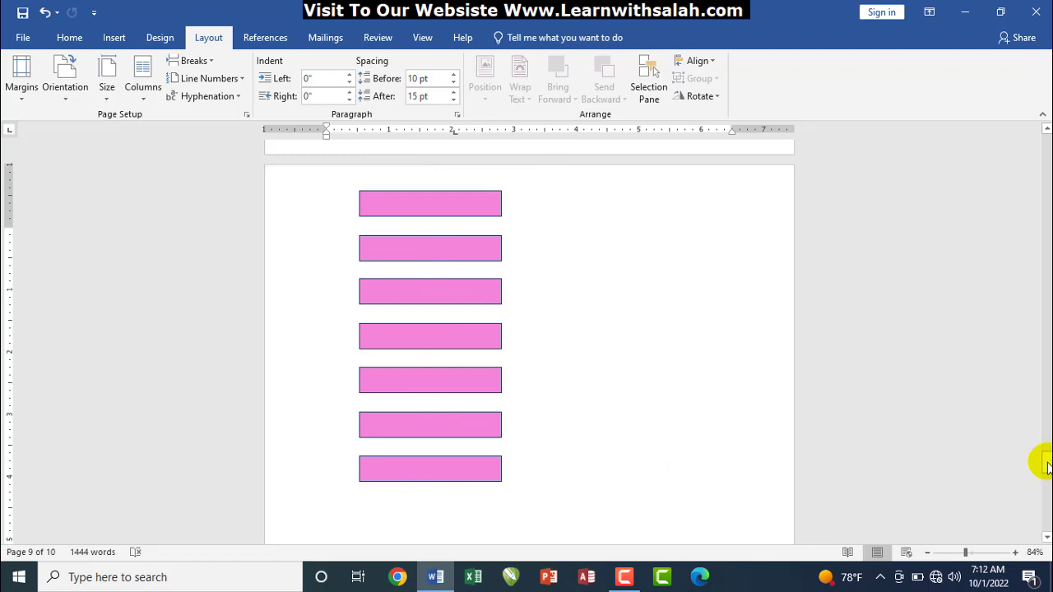
pyautogui.moveTo(1046, 465); pyautogui.dragTo(1046, 494)
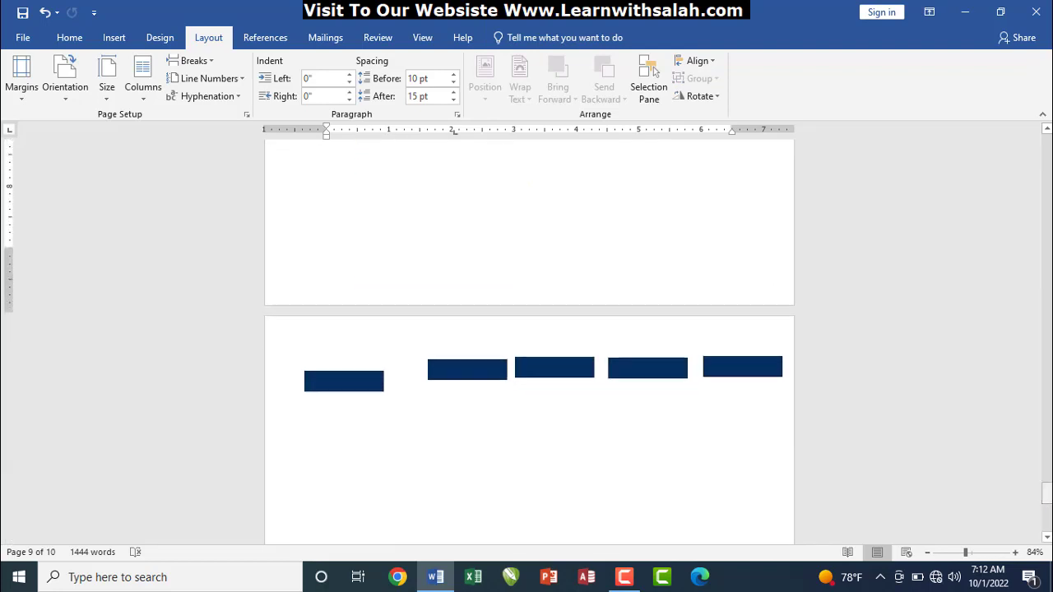
# Select all five navy rectangles together
pyautogui.click(352, 390)
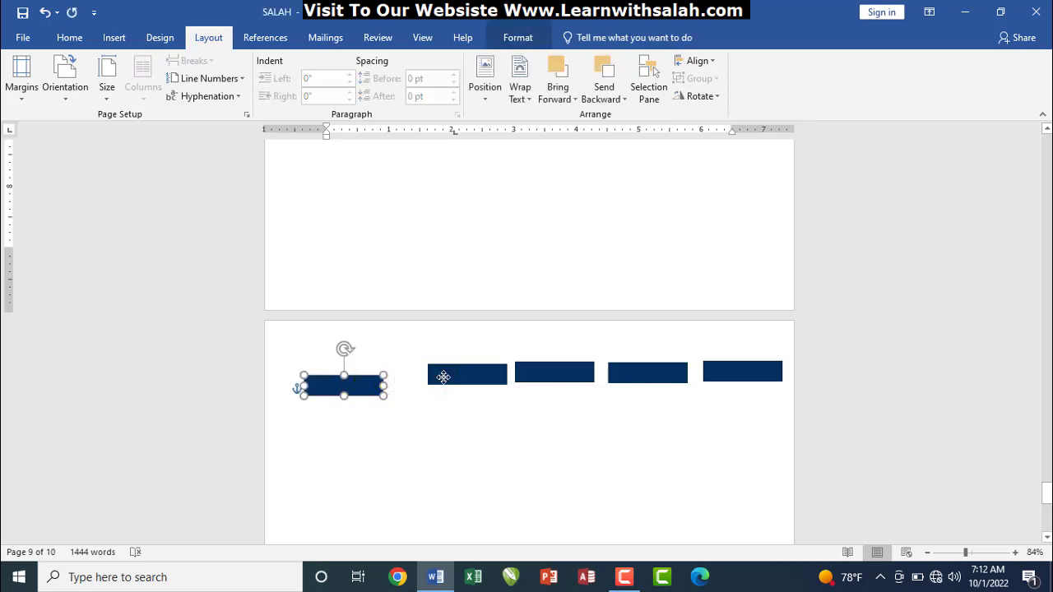
pyautogui.keyDown('shift'); pyautogui.click(491, 372); pyautogui.keyUp('shift')
pyautogui.keyDown('shift'); pyautogui.click(535, 371); pyautogui.keyUp('shift')
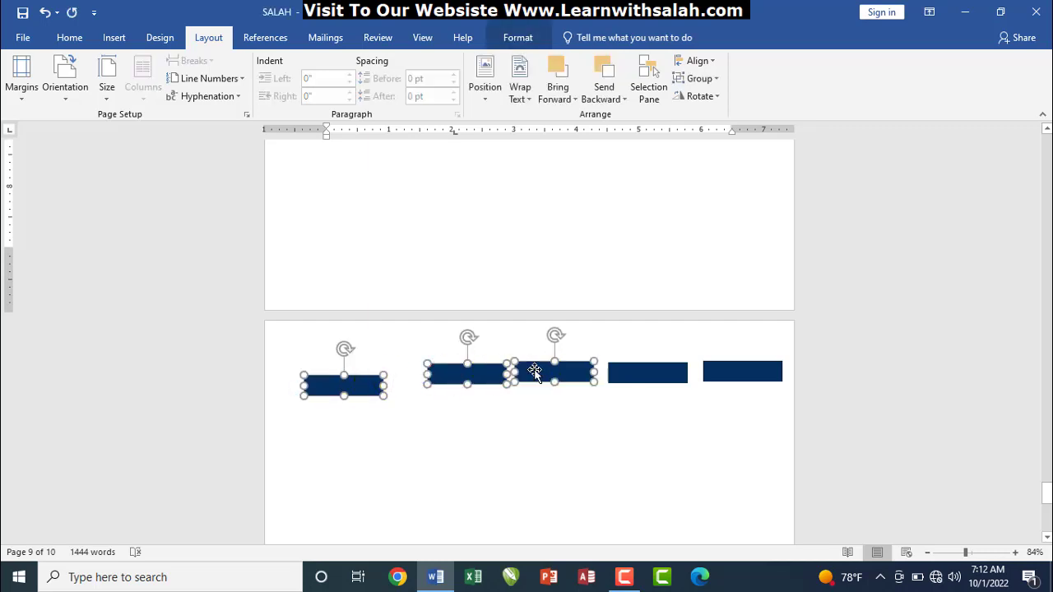
pyautogui.keyDown('shift'); pyautogui.click(669, 367); pyautogui.keyUp('shift')
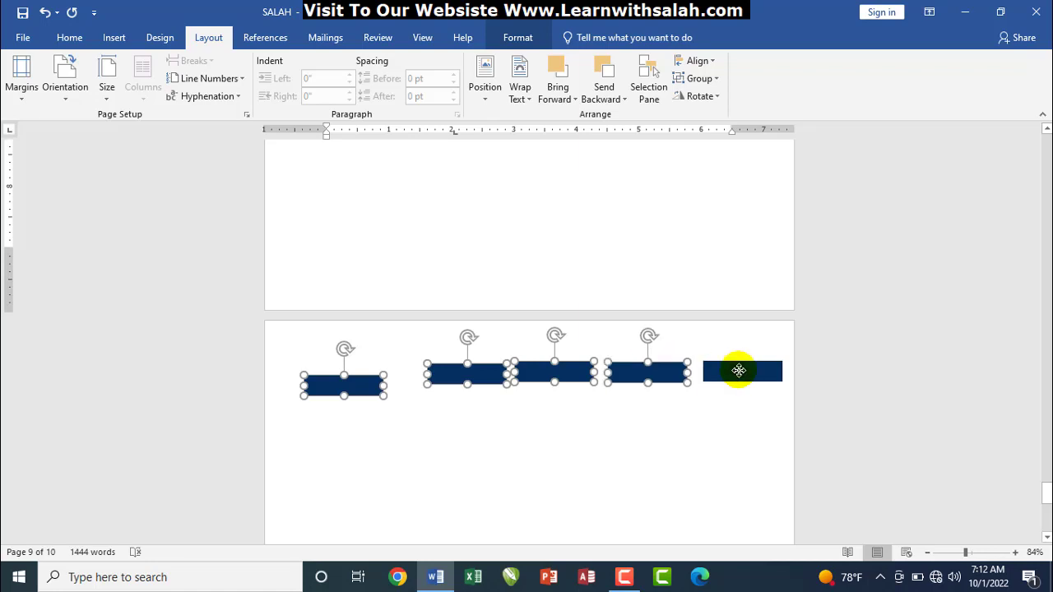
pyautogui.keyDown('shift'); pyautogui.click(738, 370); pyautogui.keyUp('shift')
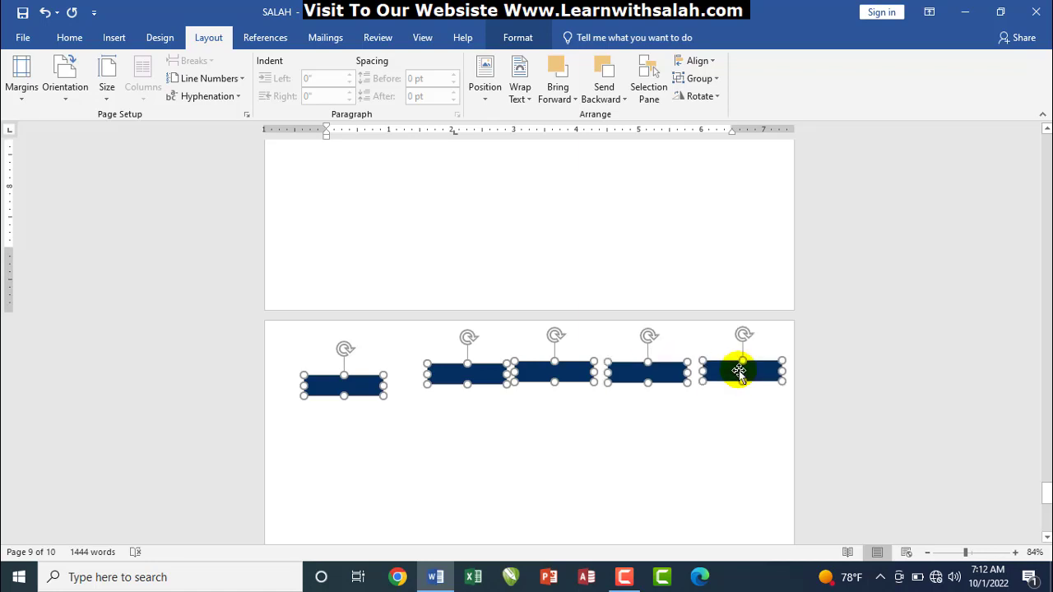
# Align the five rectangles on their bottom edges, after trying and undoing top alignment
pyautogui.click(697, 61)
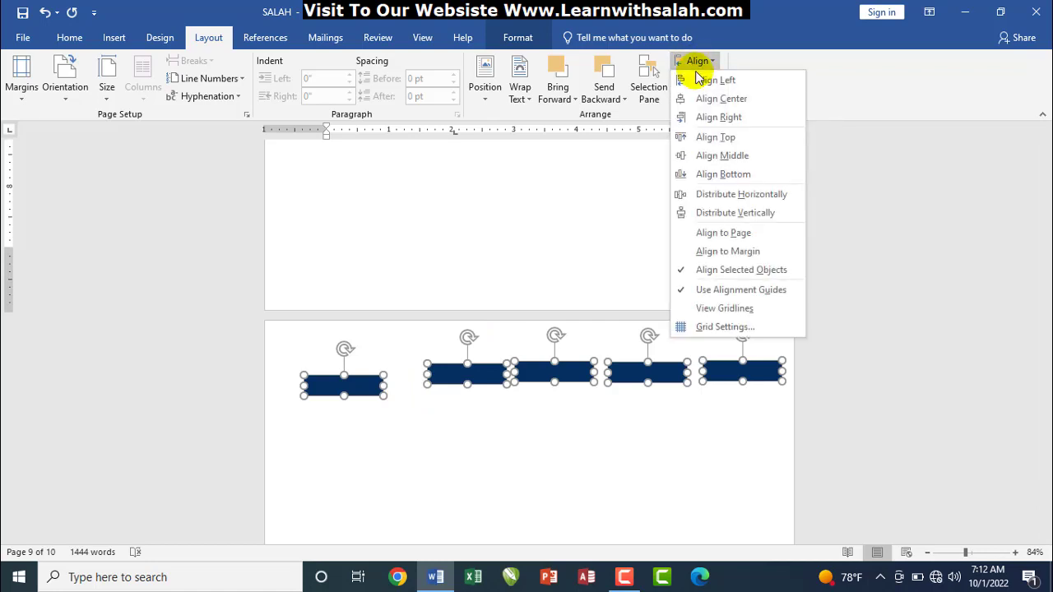
pyautogui.click(707, 138)
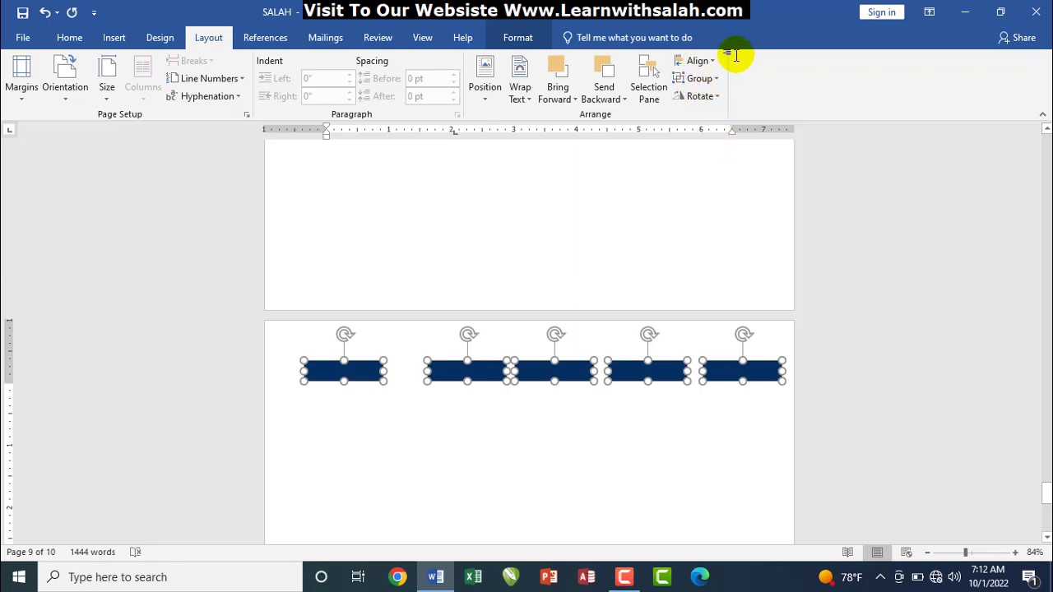
pyautogui.hotkey('ctrl', 'z')
pyautogui.click(697, 62)
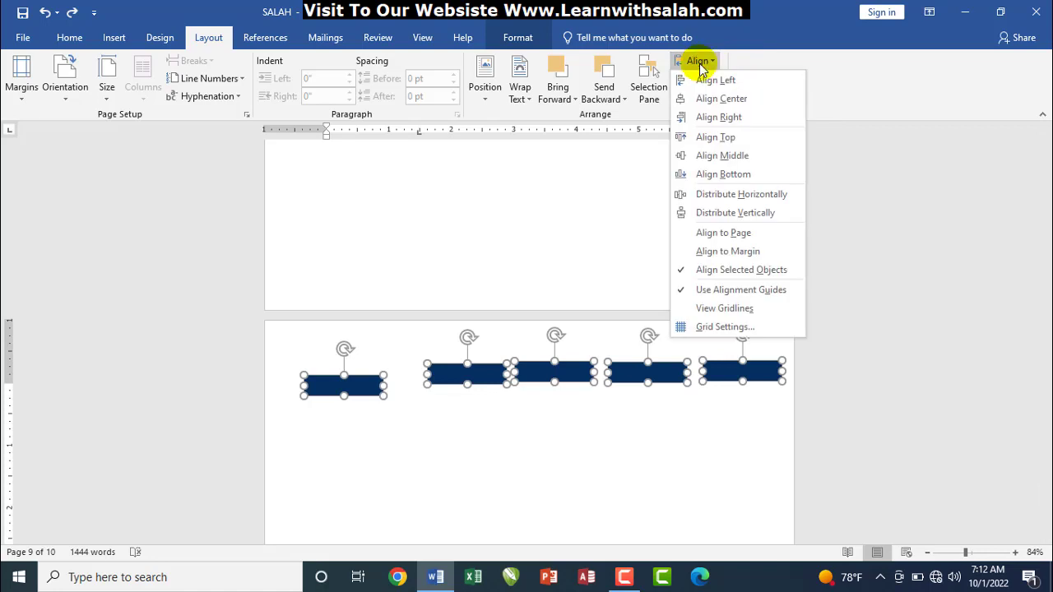
pyautogui.click(722, 174)
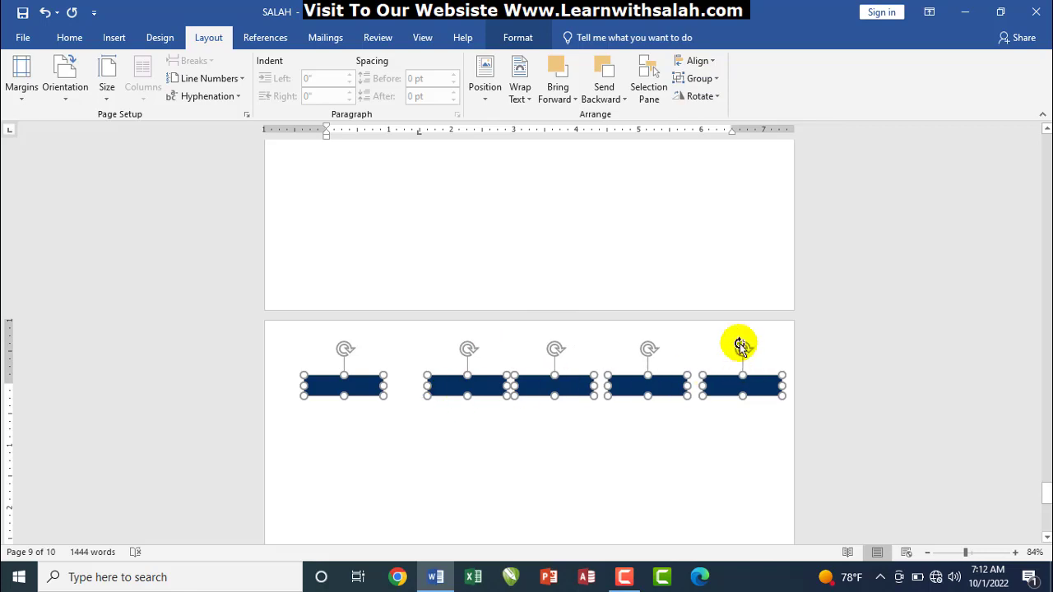
# Distribute the rectangles horizontally so the gaps between them are equal
pyautogui.click(697, 61)
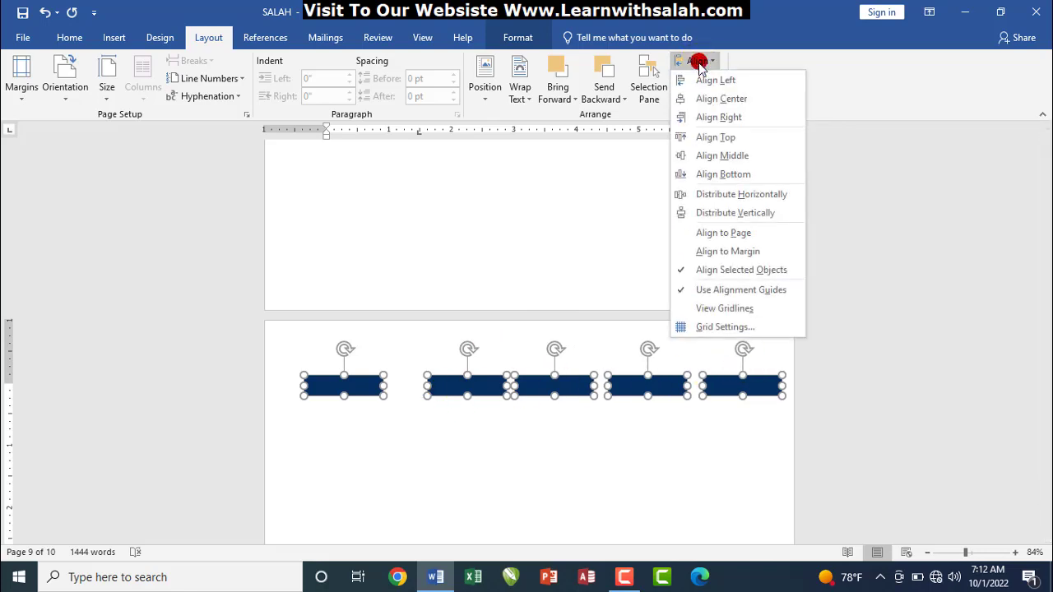
pyautogui.click(719, 200)
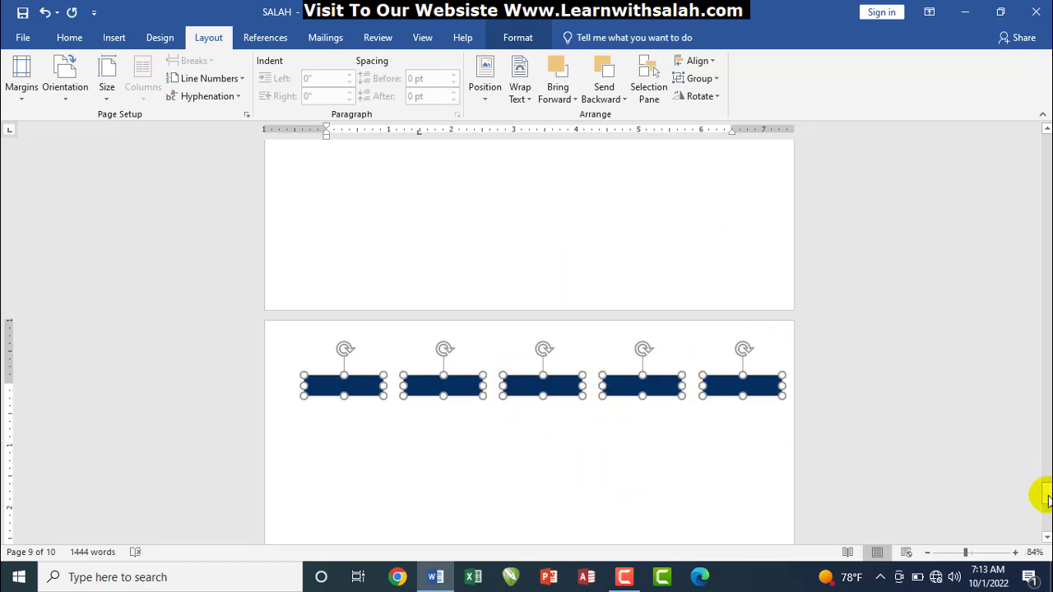
pyautogui.moveTo(1045, 494)
pyautogui.mouseDown()
pyautogui.moveTo(1045, 510)
pyautogui.moveTo(1045, 487)
pyautogui.mouseUp()
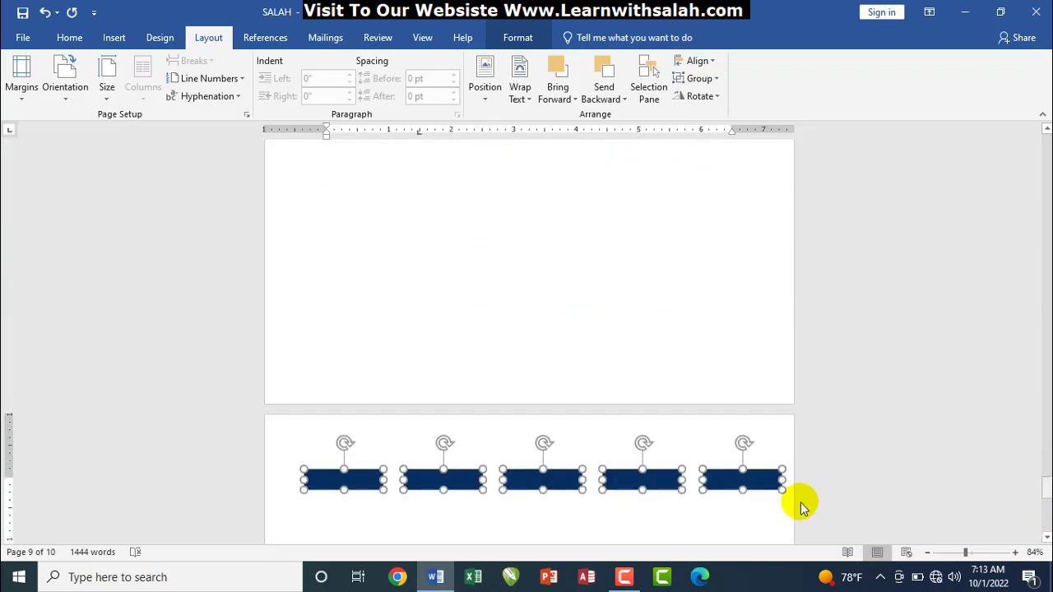
# Group the fourth and fifth navy rectangles into one object
pyautogui.click(729, 500)
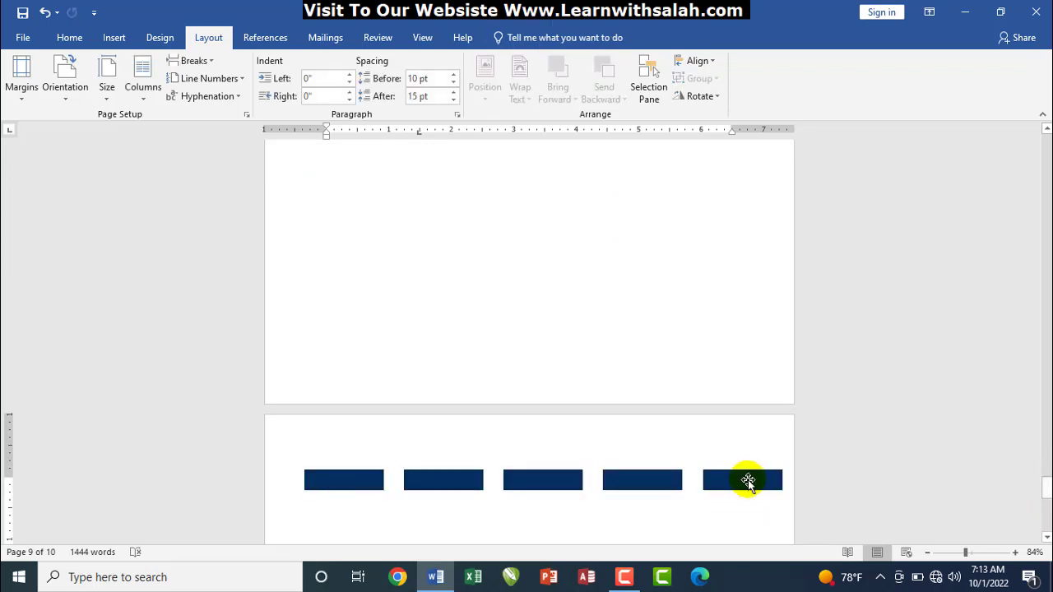
pyautogui.moveTo(745, 484); pyautogui.dragTo(717, 528)
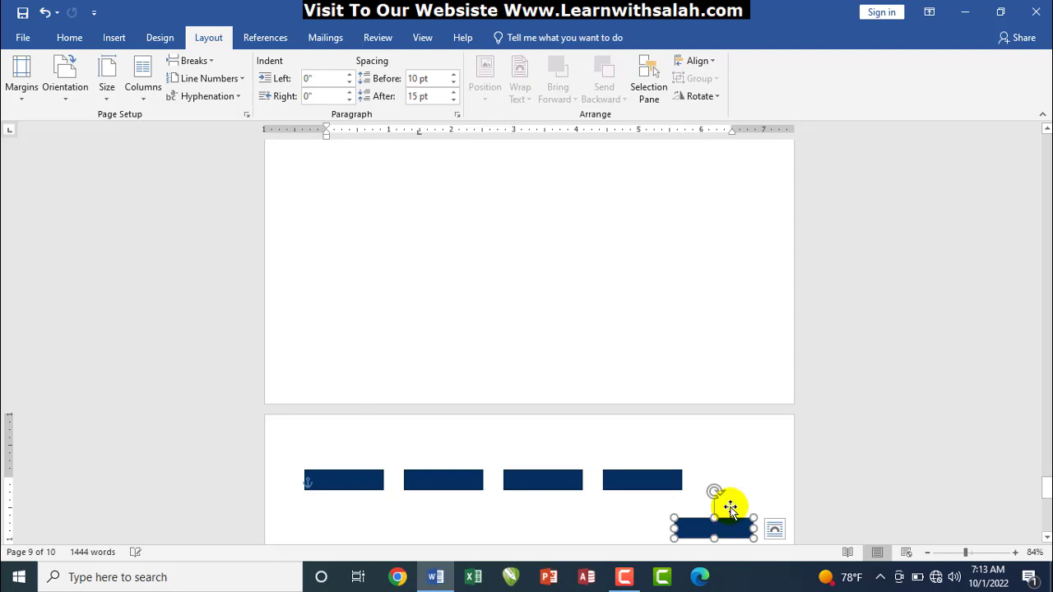
pyautogui.hotkey('ctrl', 'z')
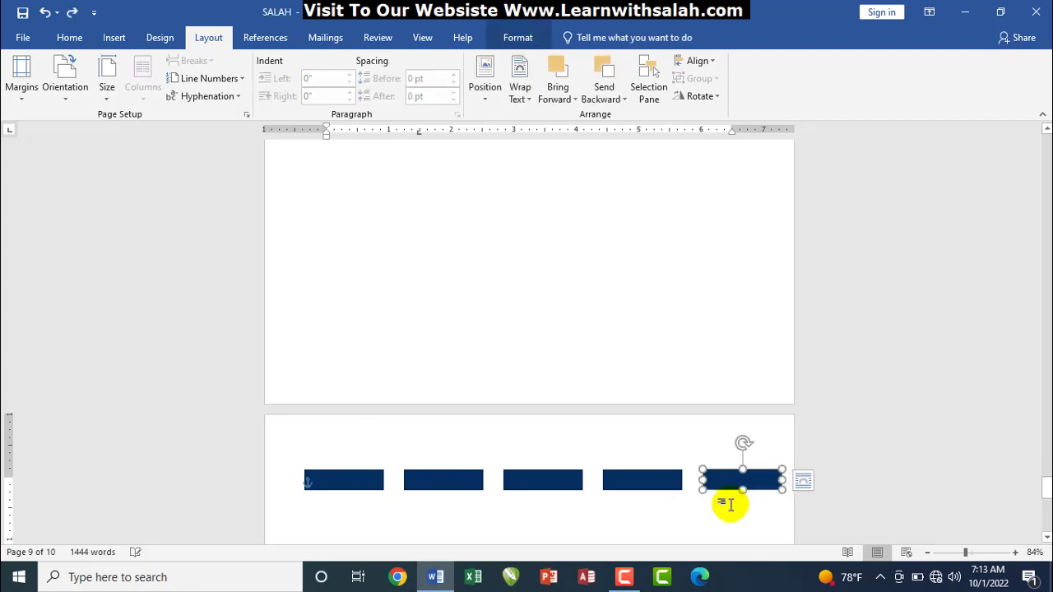
pyautogui.keyDown('shift'); pyautogui.click(649, 478); pyautogui.keyUp('shift')
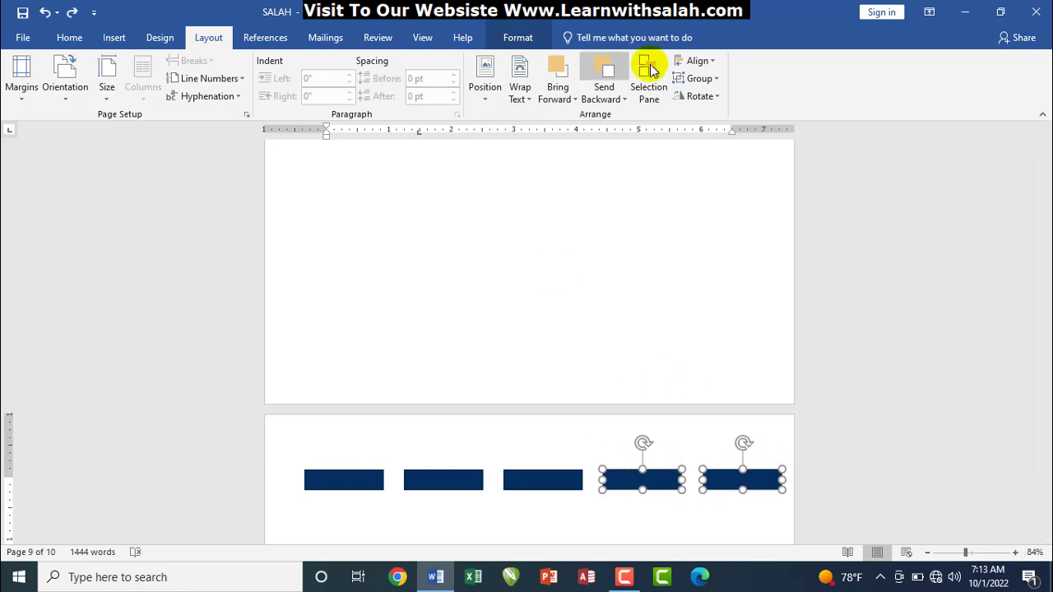
pyautogui.click(697, 78)
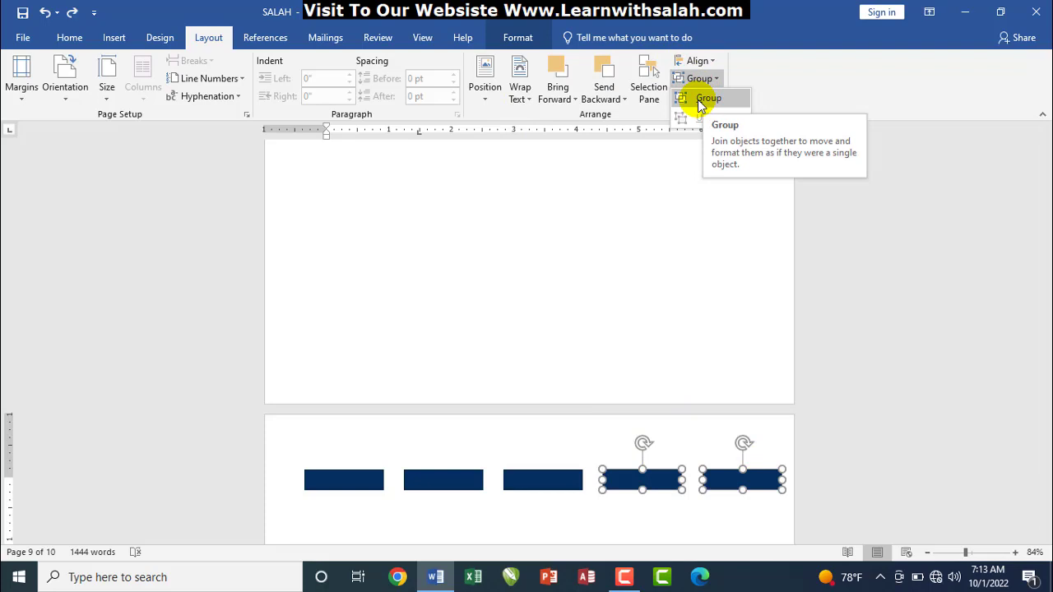
pyautogui.click(699, 99)
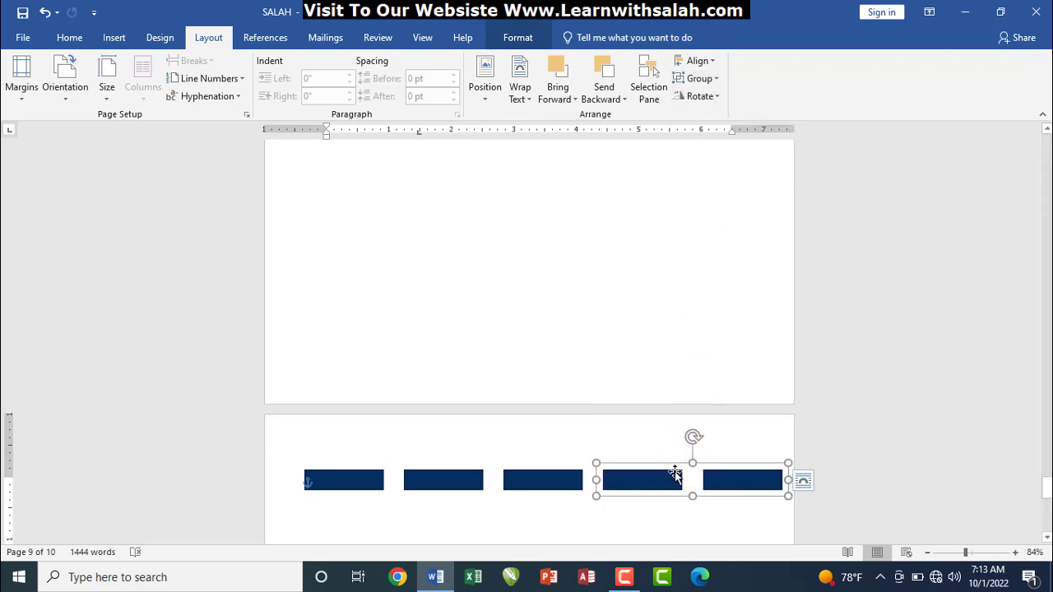
# Move the grouped pair to the upper page, resize it into squares, then ungroup them
pyautogui.moveTo(675, 475); pyautogui.dragTo(529, 252)
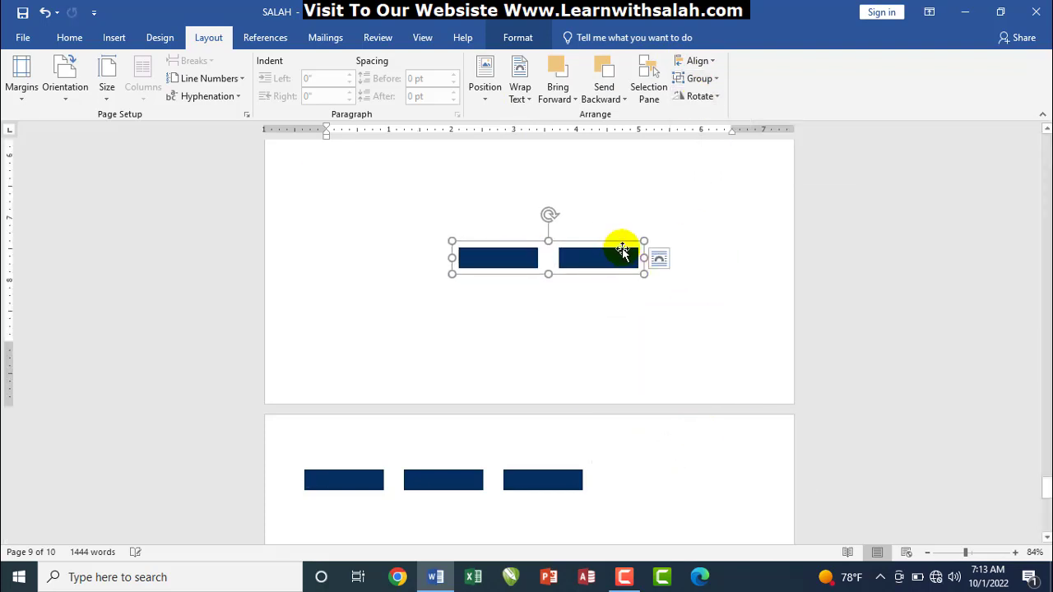
pyautogui.moveTo(644, 241); pyautogui.dragTo(721, 188)
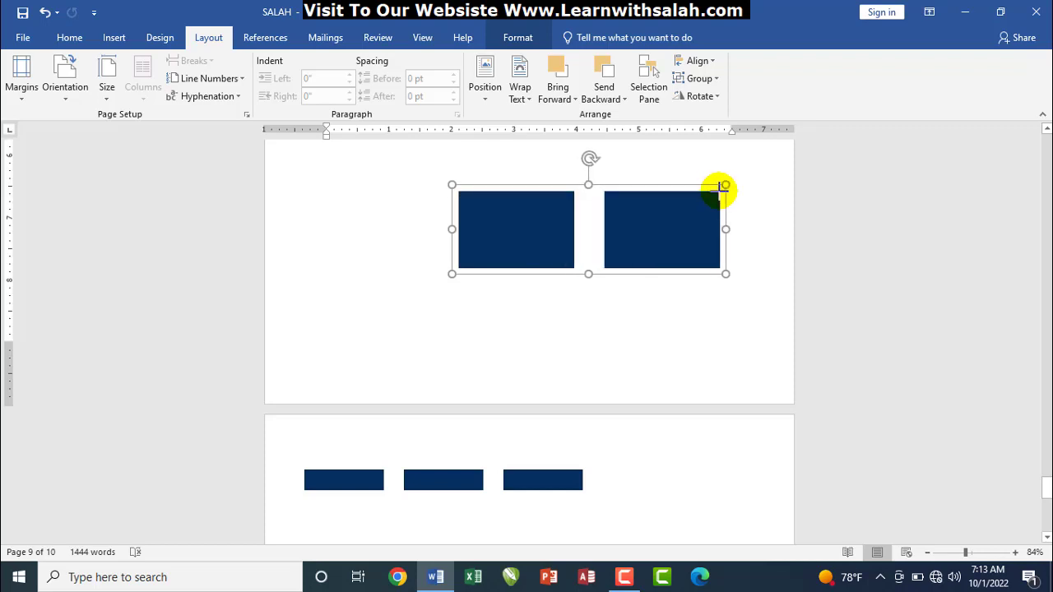
pyautogui.moveTo(725, 229); pyautogui.dragTo(667, 229)
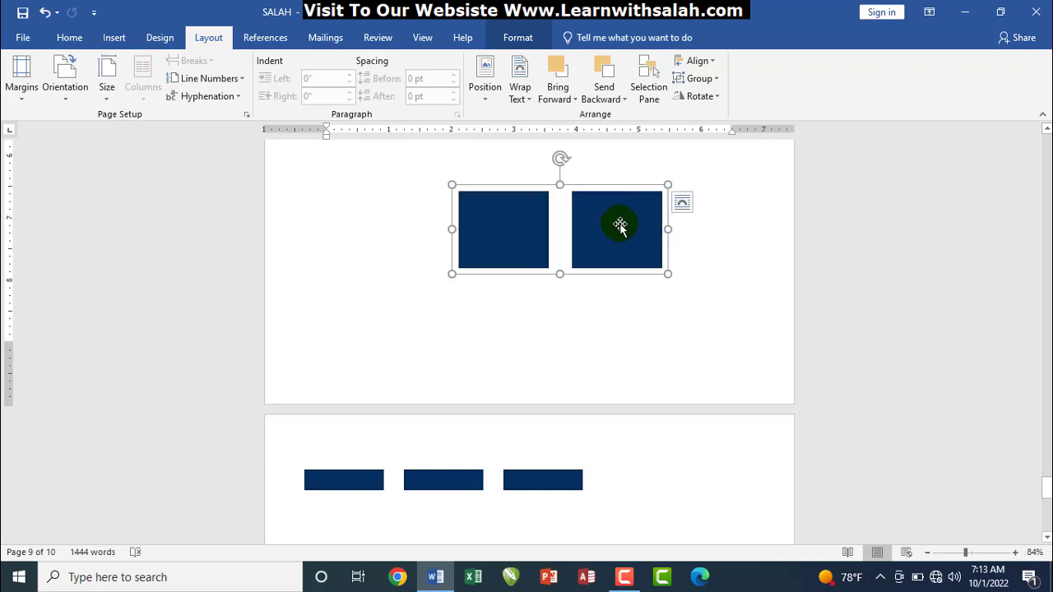
pyautogui.click(699, 79)
pyautogui.click(709, 117)
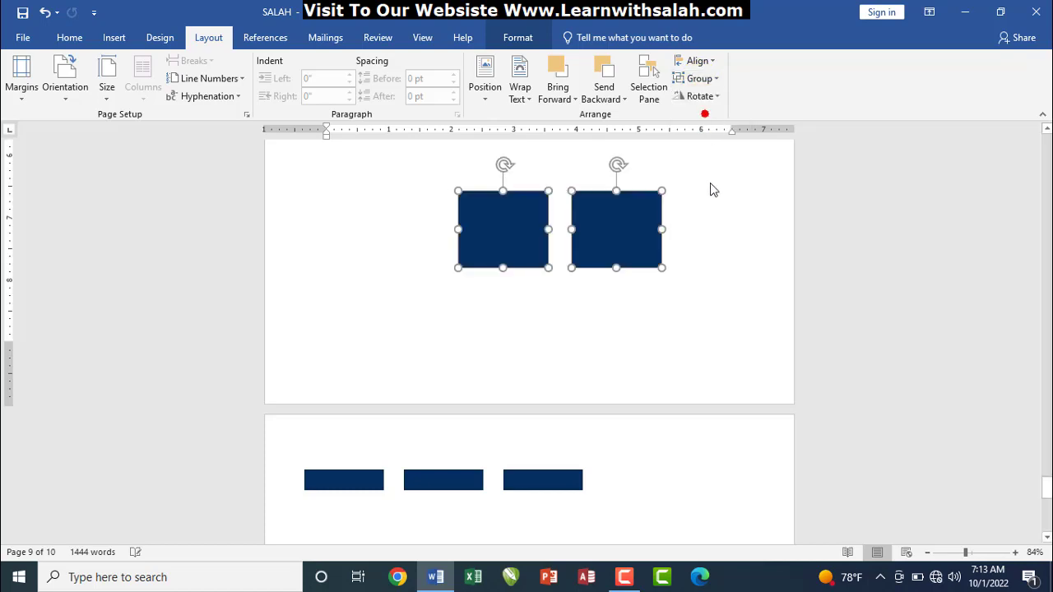
pyautogui.click(715, 250)
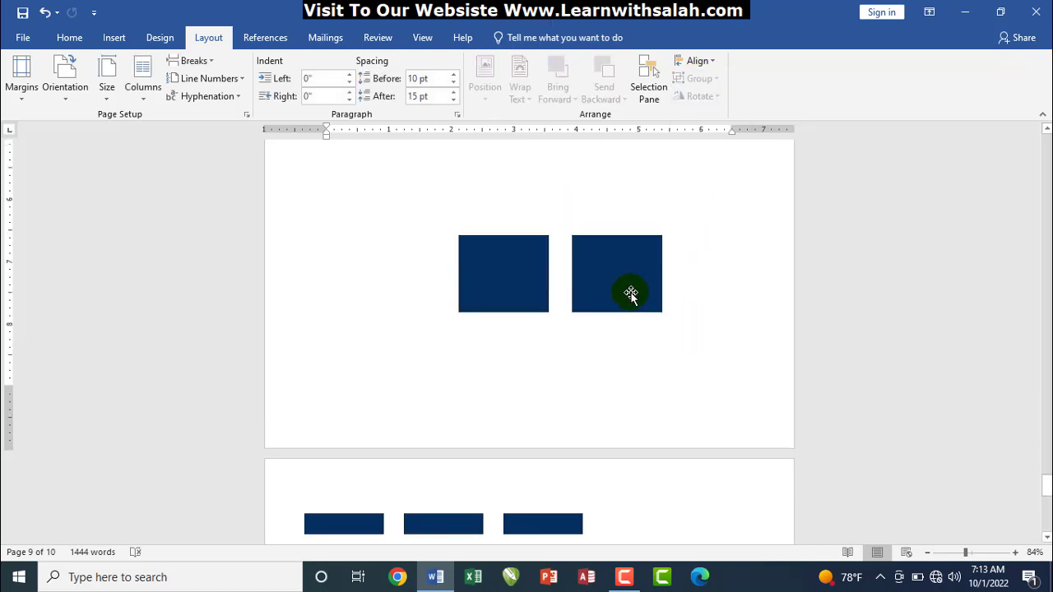
# Spread the two squares farther apart and draw a triangle at the page's upper-left
pyautogui.moveTo(628, 292); pyautogui.dragTo(717, 306)
pyautogui.moveTo(530, 289); pyautogui.dragTo(497, 320)
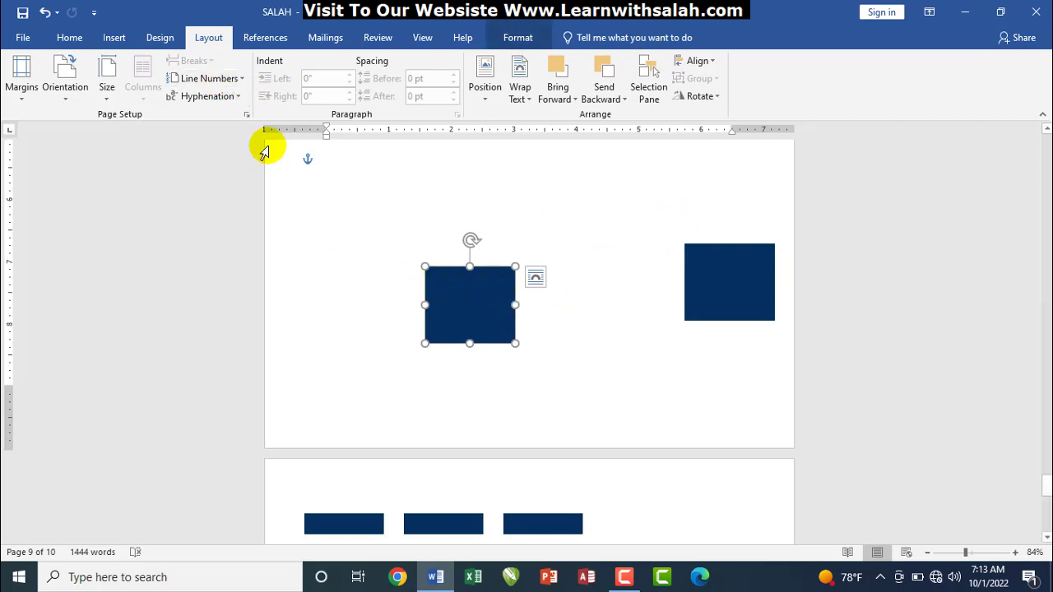
pyautogui.click(113, 40)
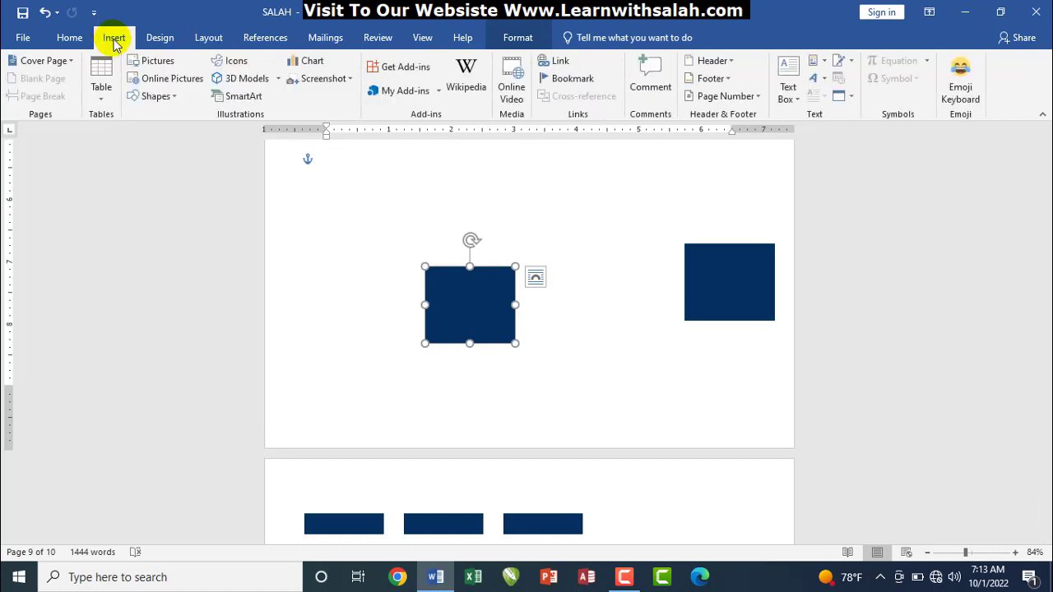
pyautogui.click(154, 97)
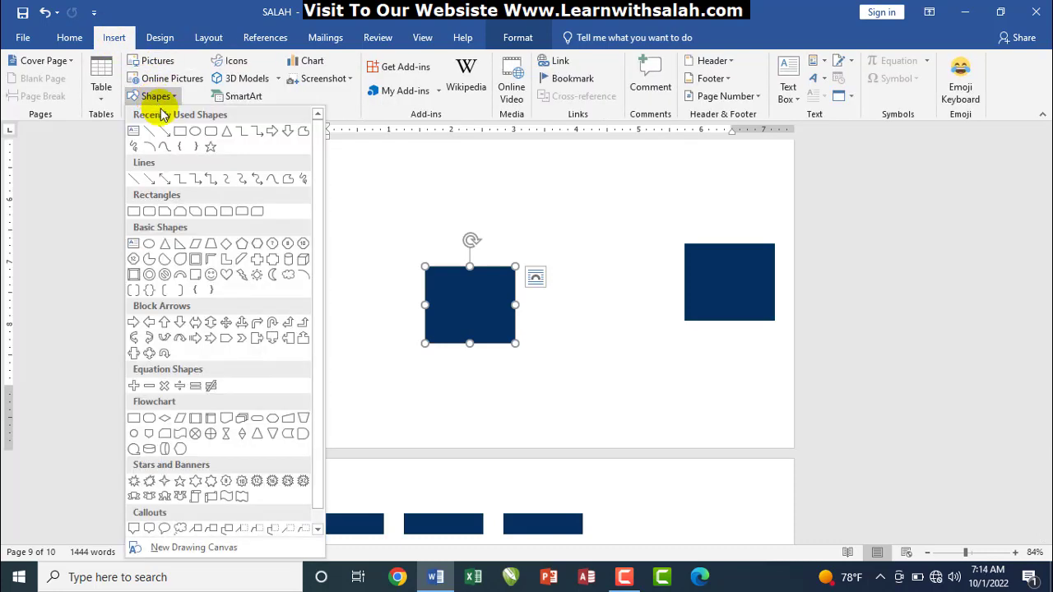
pyautogui.click(224, 132)
pyautogui.moveTo(319, 205); pyautogui.dragTo(349, 270)
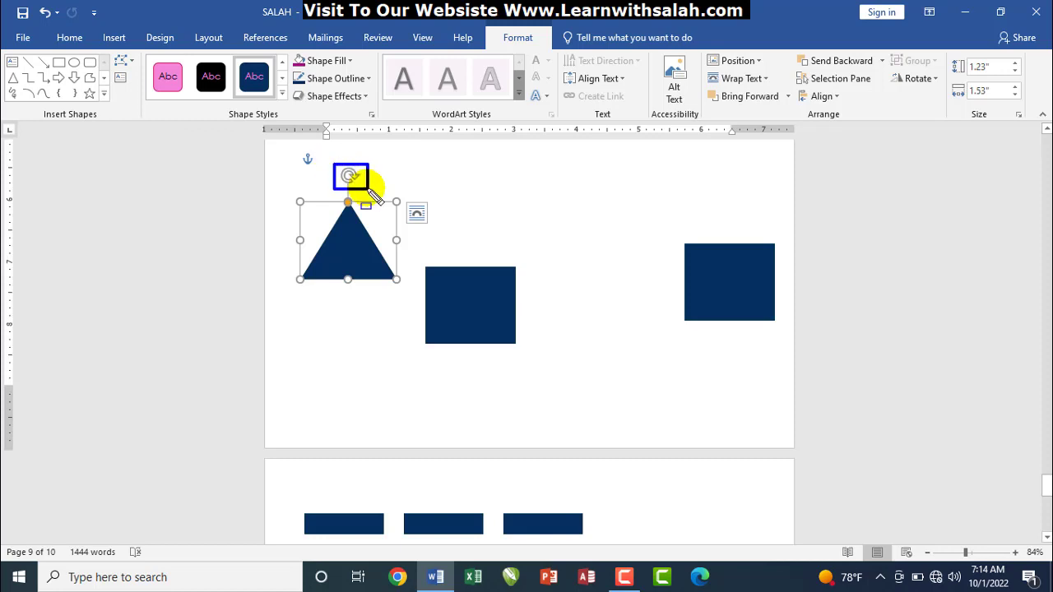
# Try freely rotating the triangle with its rotation handle, then undo it
pyautogui.press('Escape')
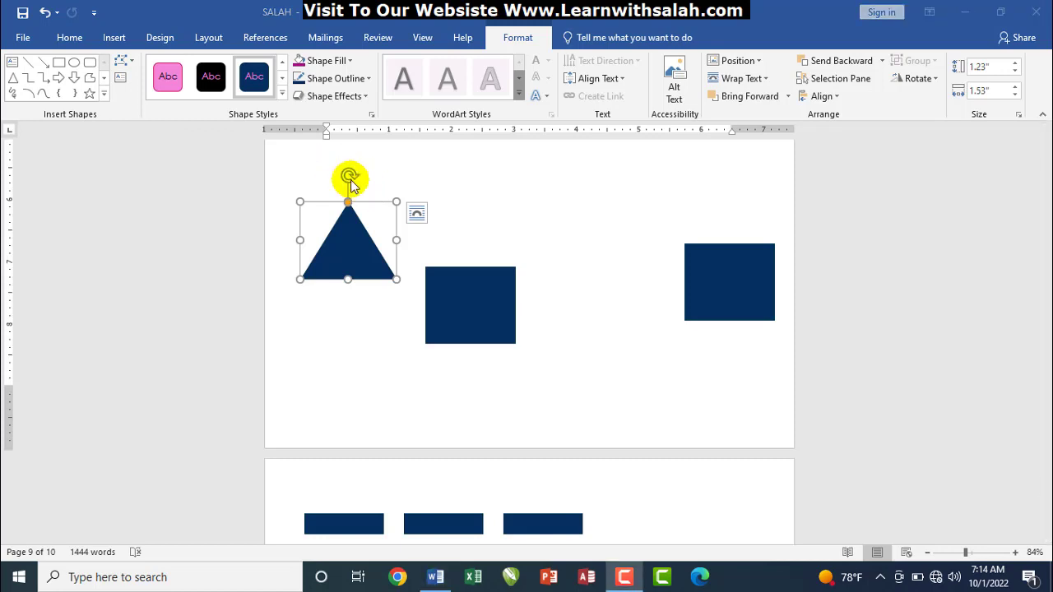
pyautogui.click(349, 179)
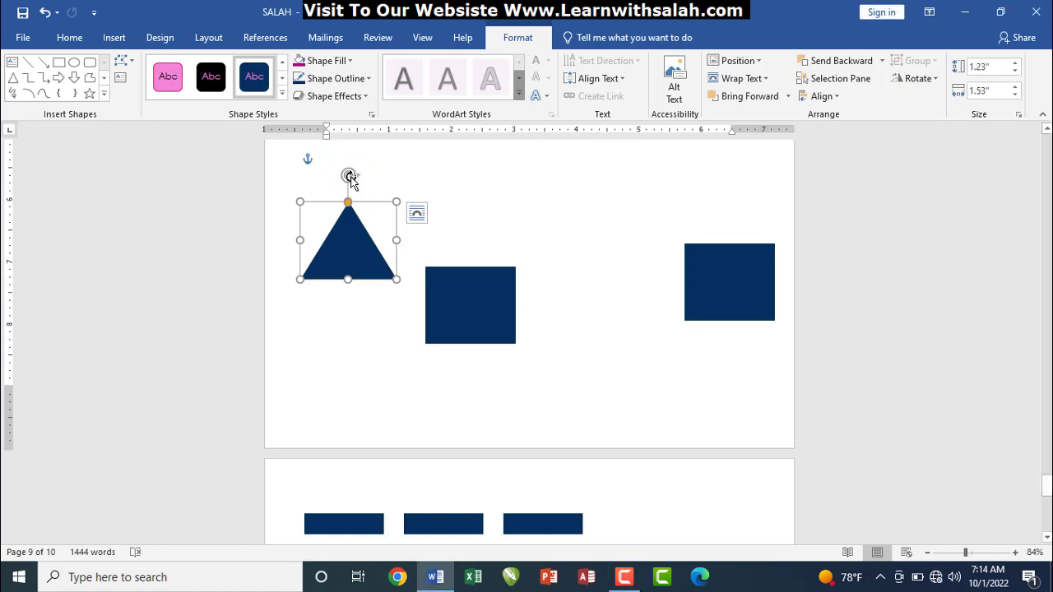
pyautogui.moveTo(351, 176); pyautogui.dragTo(363, 148)
pyautogui.hotkey('ctrl', 'z')
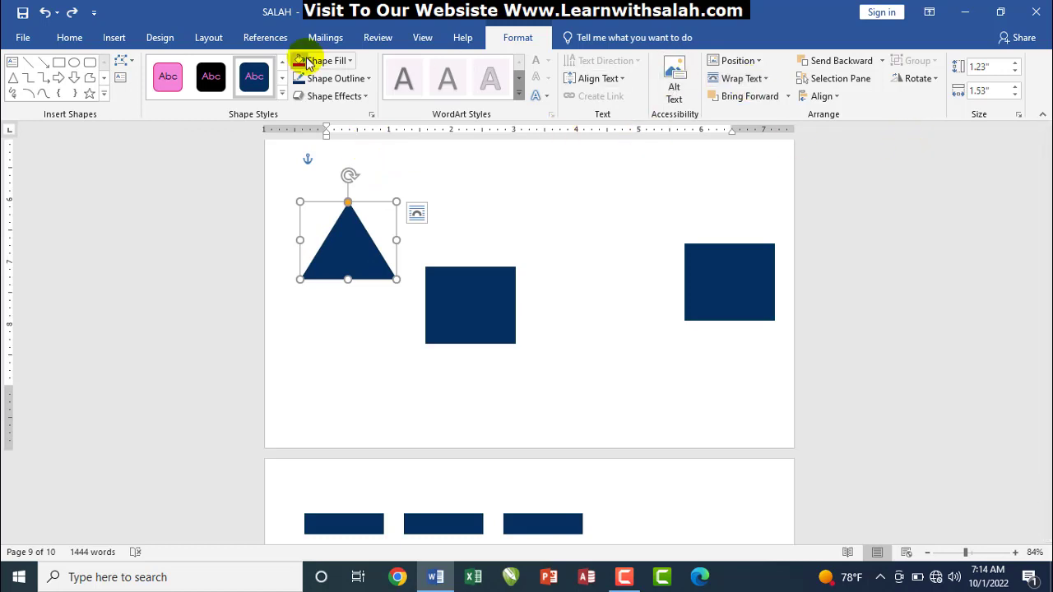
# Set the navy triangle's rotation to 45° through Layout's More Rotation Options
pyautogui.click(208, 38)
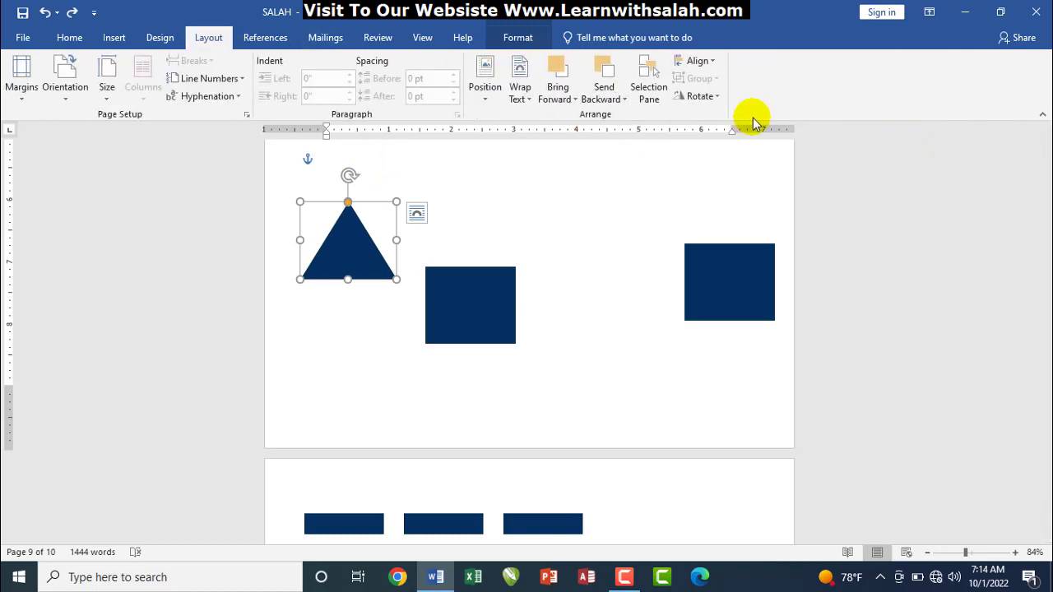
pyautogui.click(713, 103)
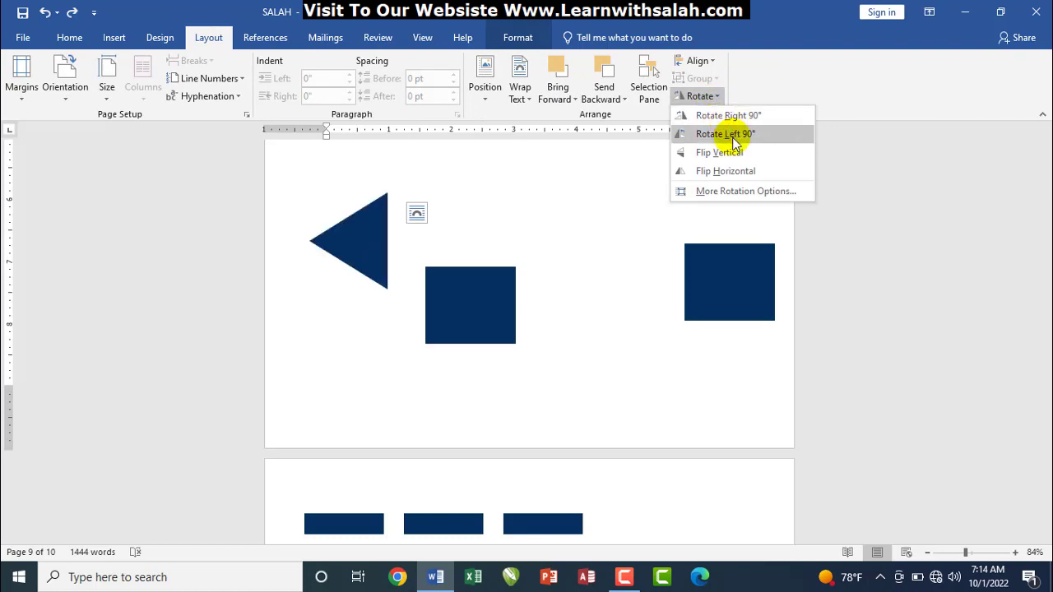
pyautogui.click(736, 192)
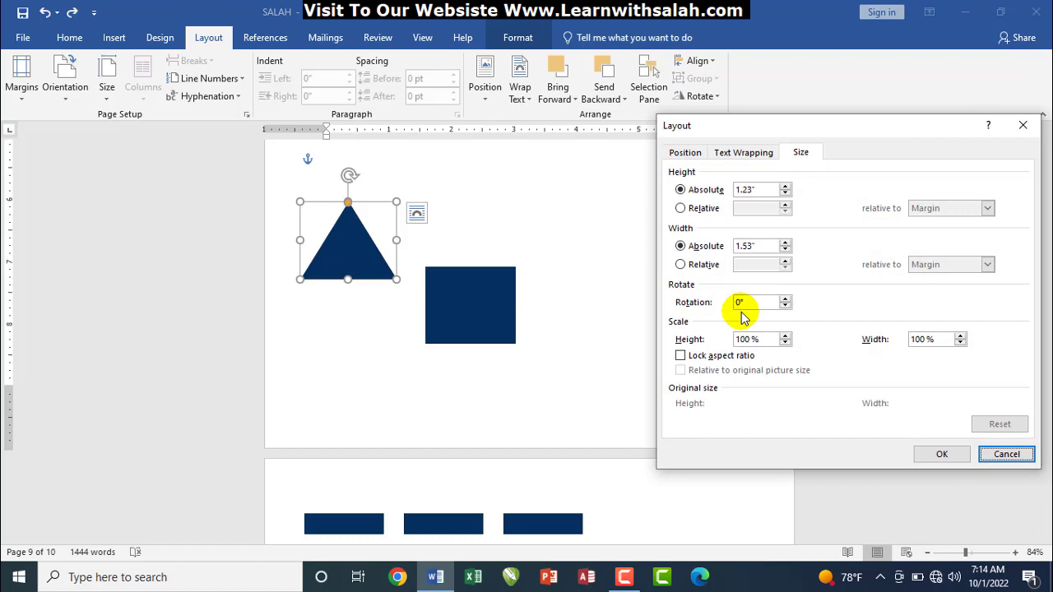
pyautogui.moveTo(659, 290); pyautogui.dragTo(824, 317)
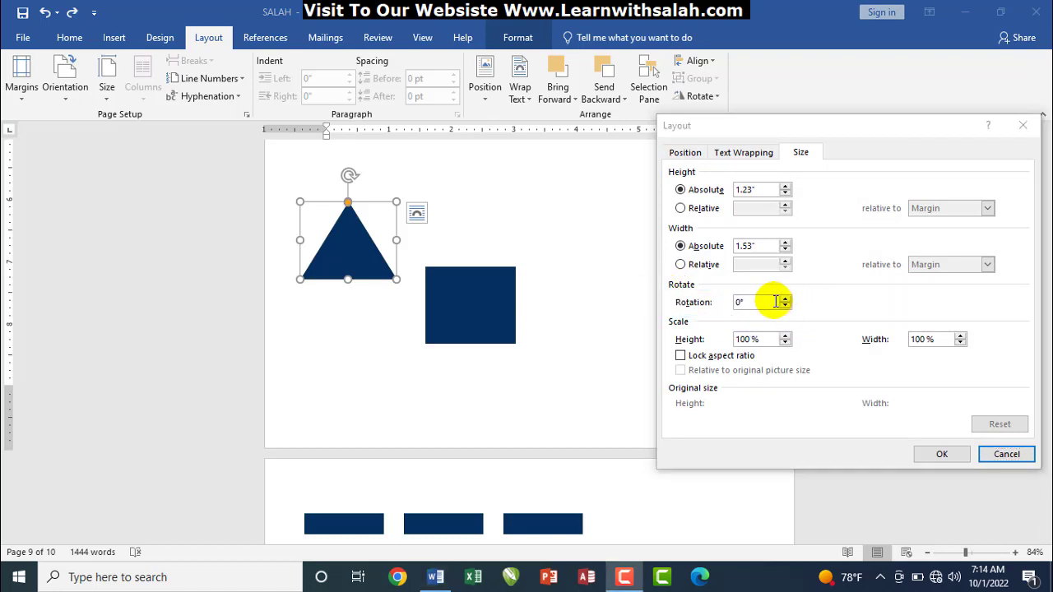
pyautogui.click(739, 303)
pyautogui.doubleClick(757, 301)
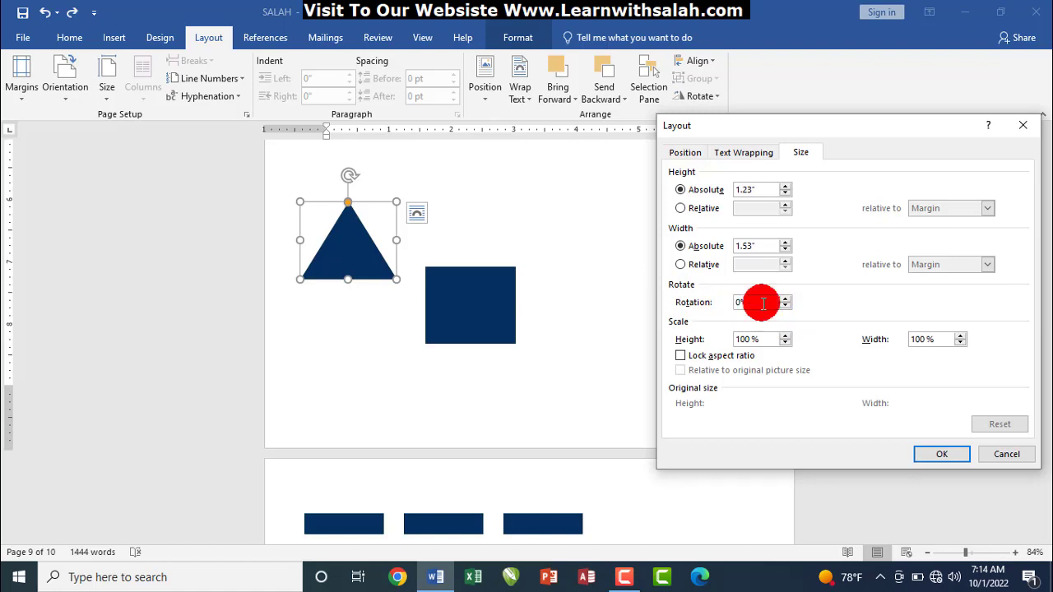
pyautogui.press('BackSpace')
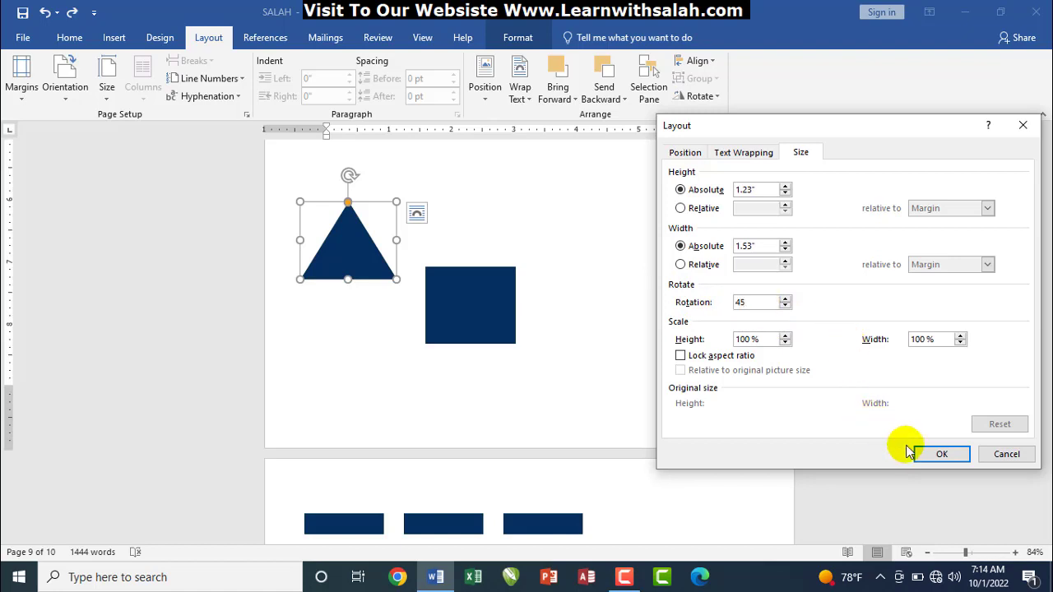
pyautogui.click(938, 453)
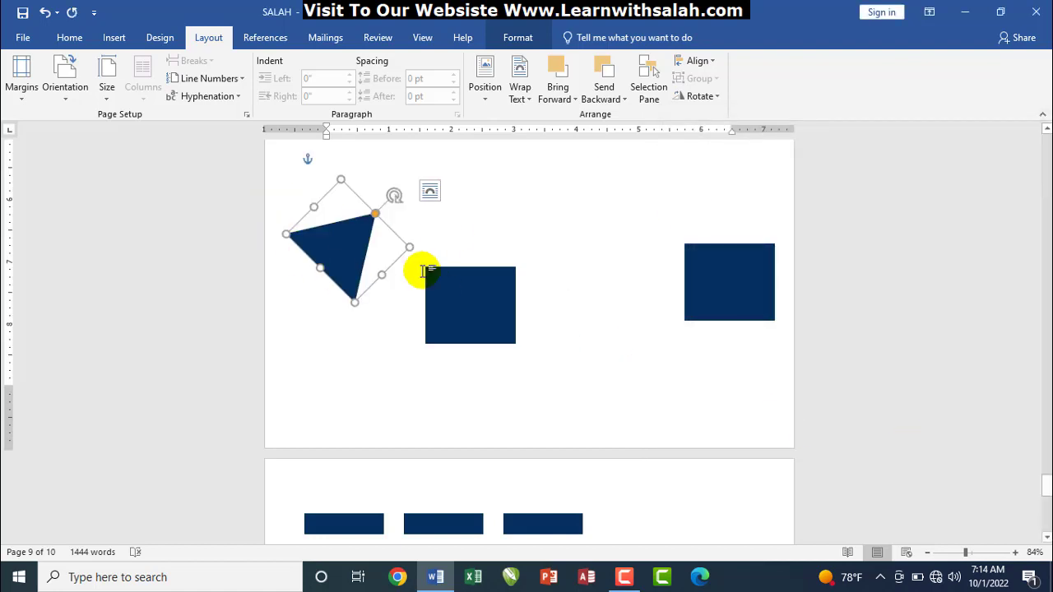